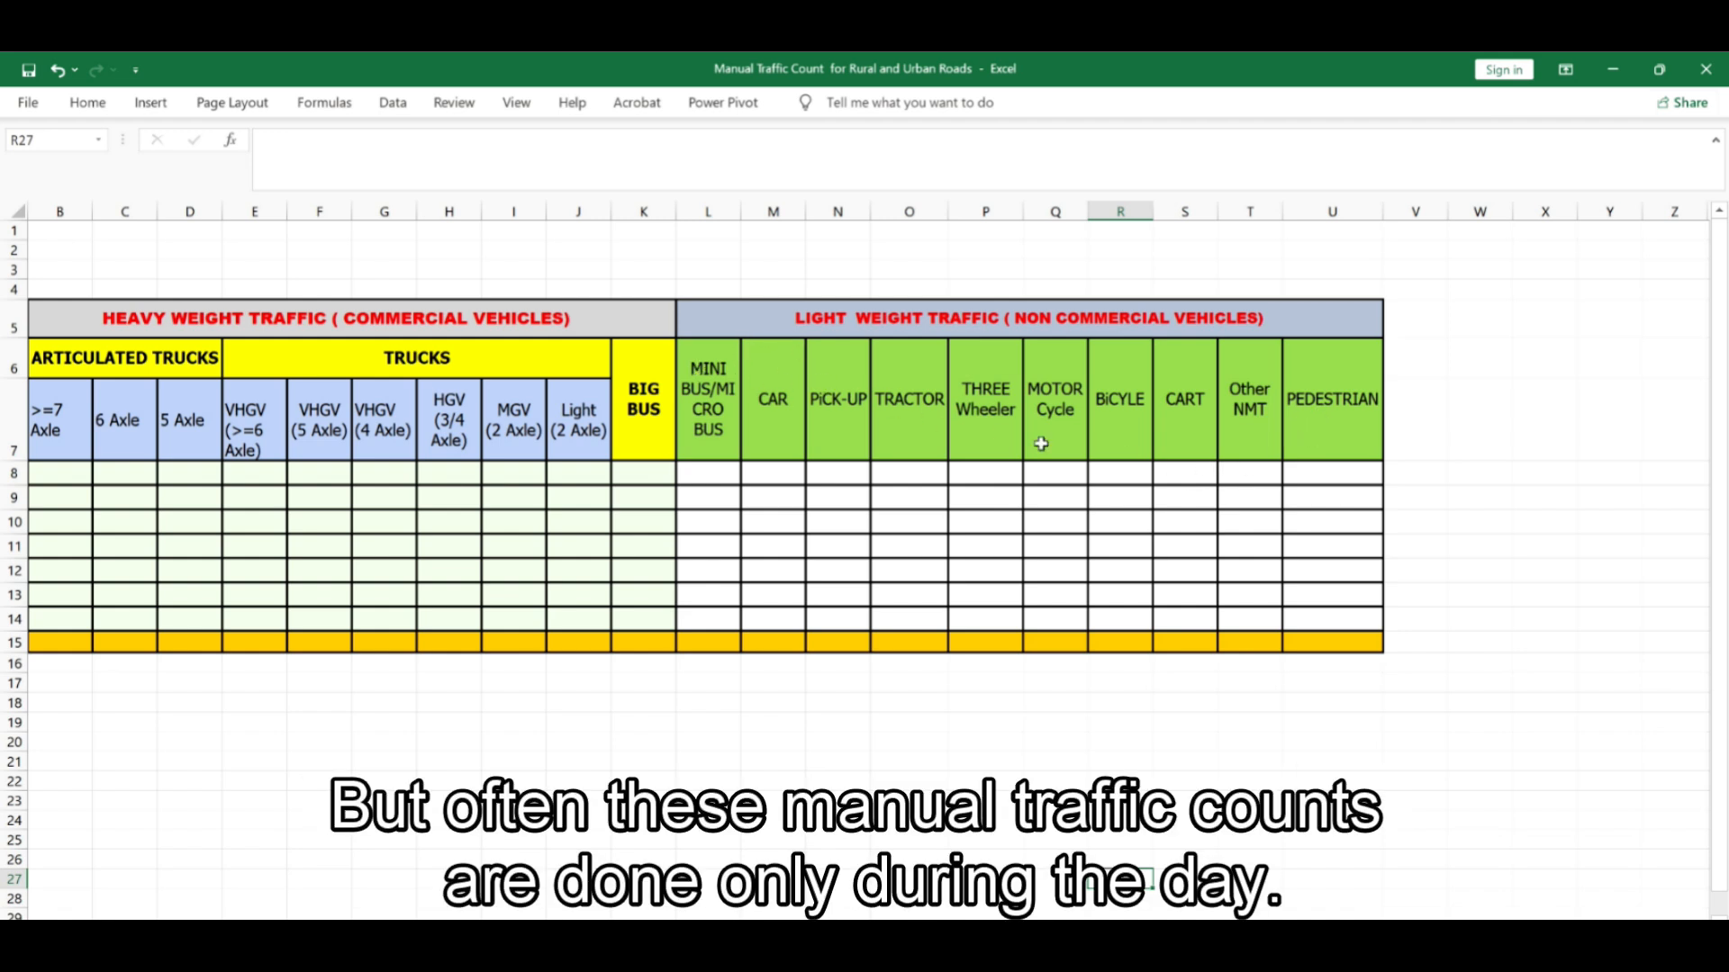
- Examine the seven numbered day rows and the vehicle category columns of the traffic count table
left_click(1324, 755)
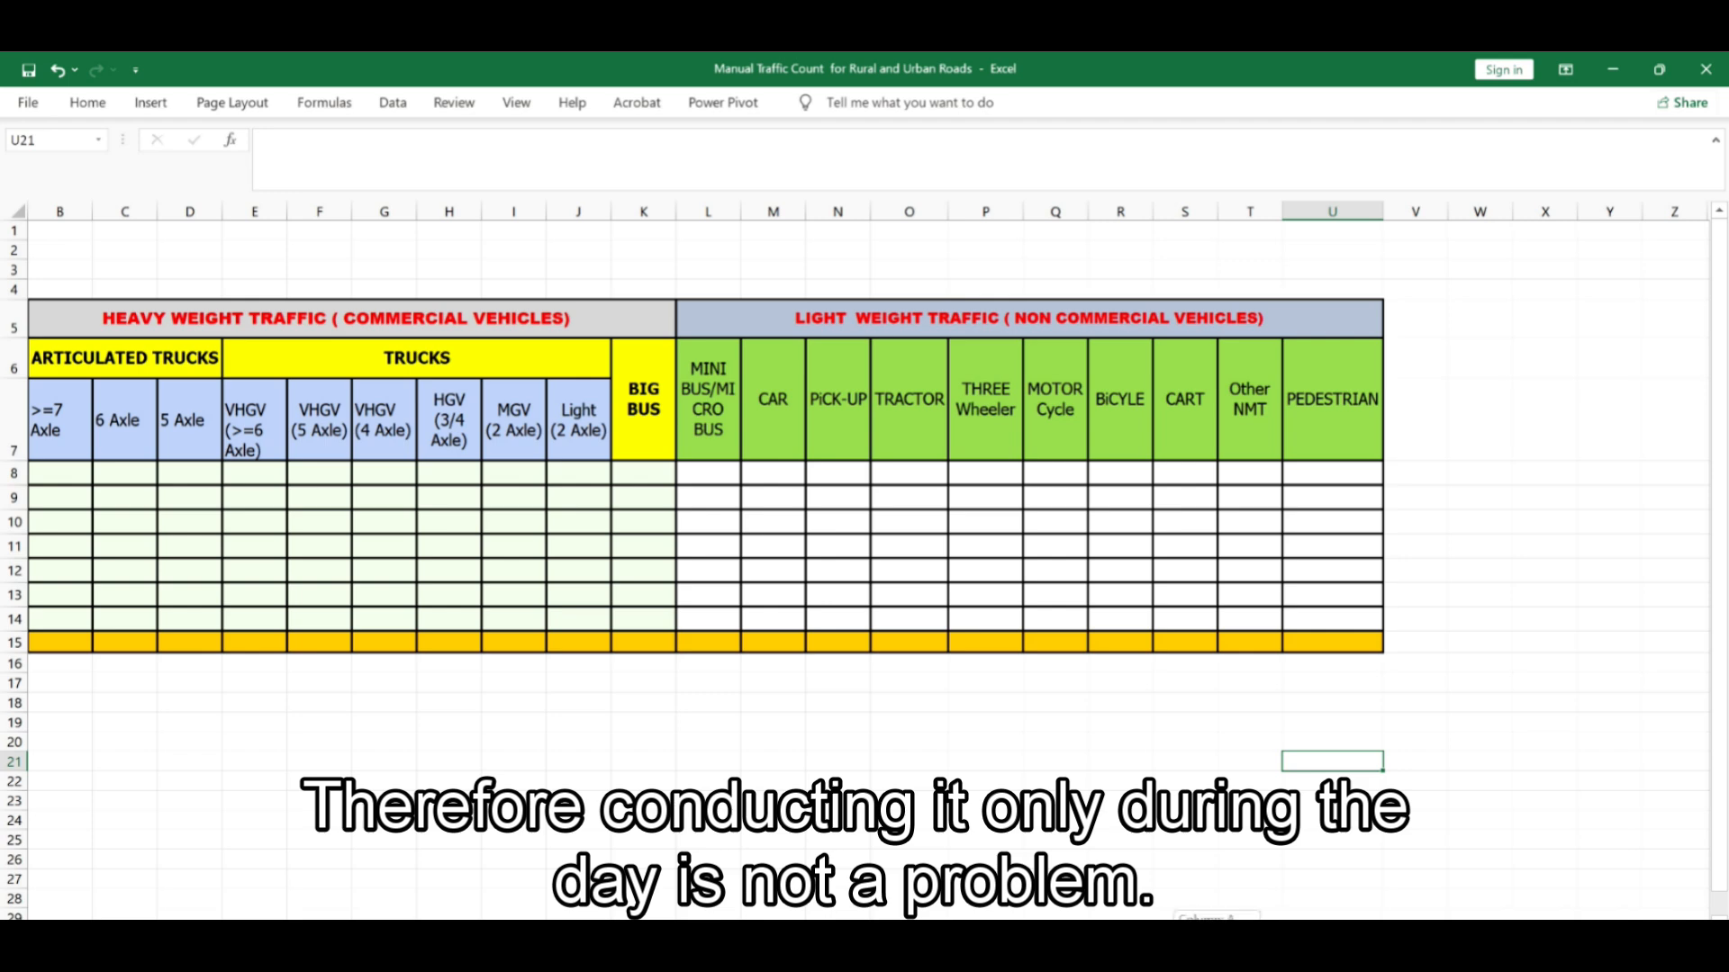
scroll(865, 487, "left", 2)
left_click_drag(318, 480, 314, 609)
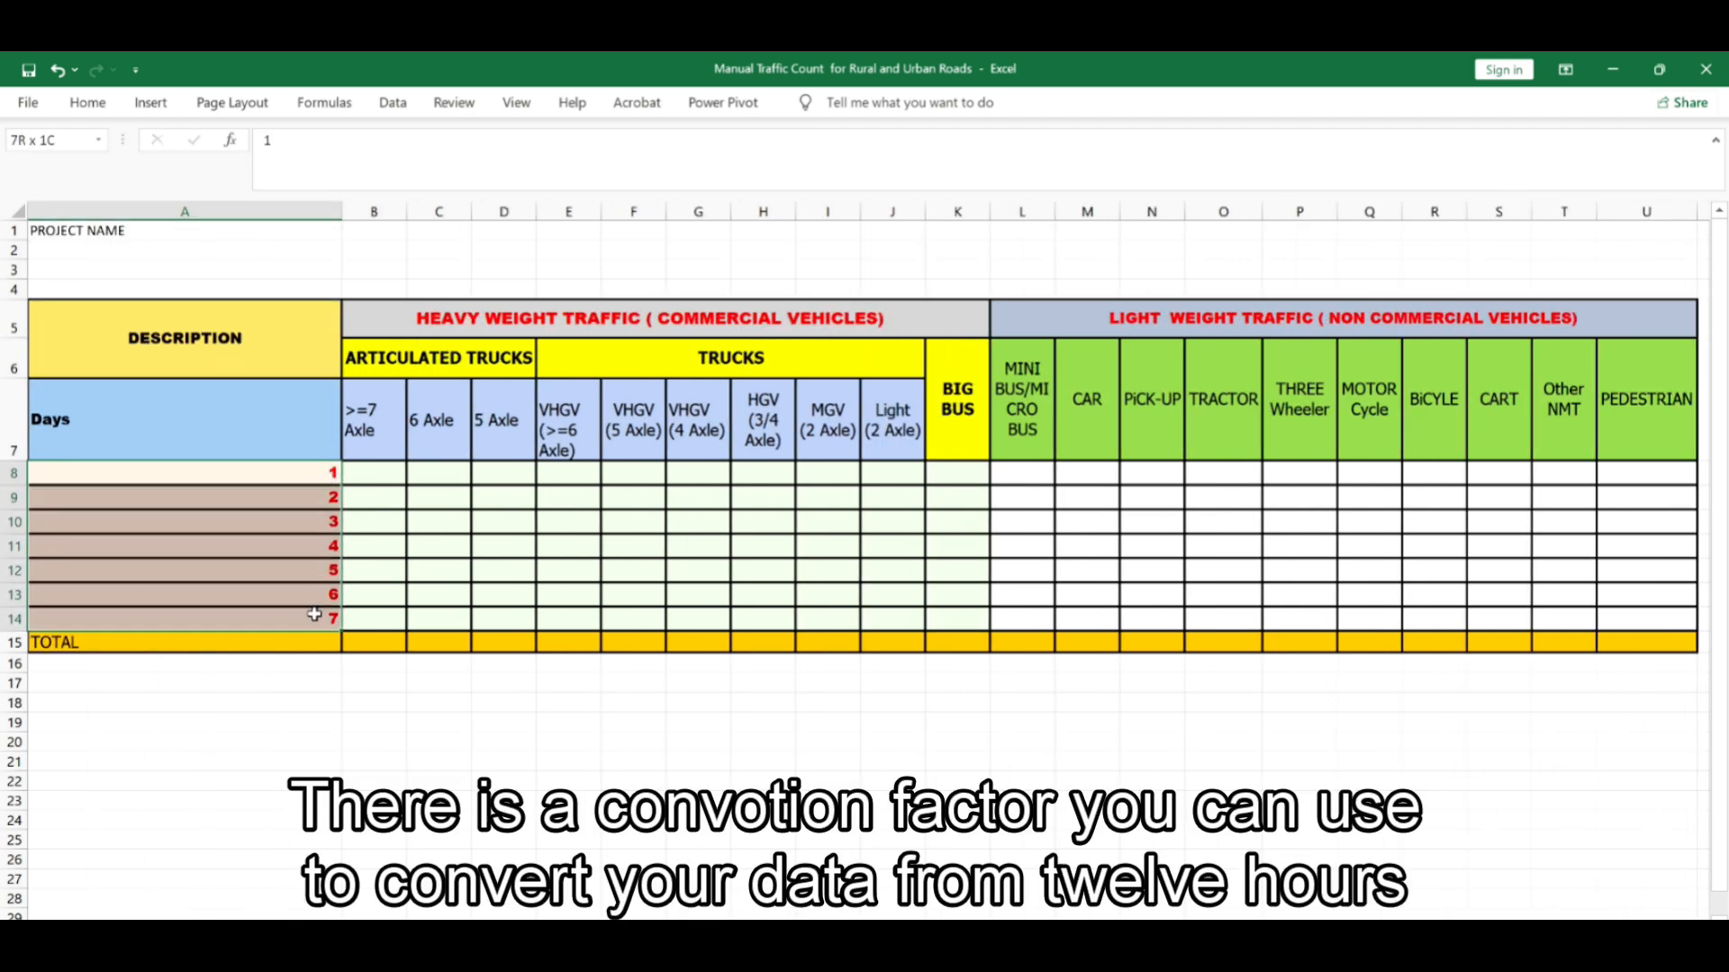
left_click(353, 734)
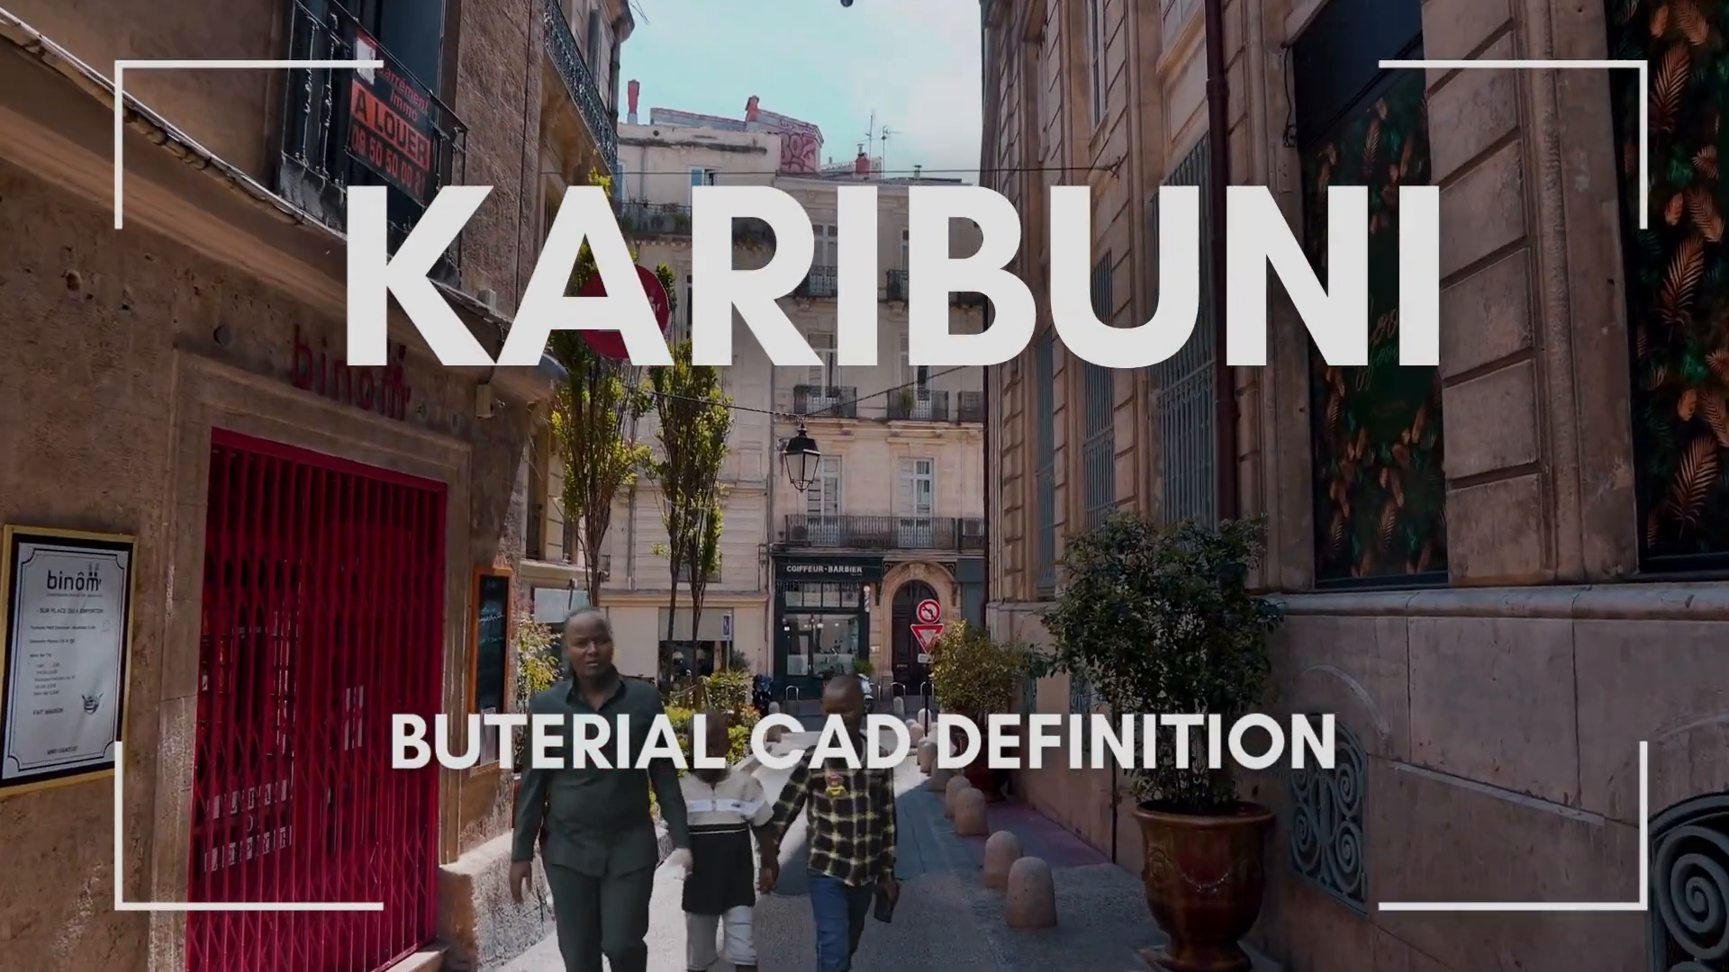
left_click(270, 360)
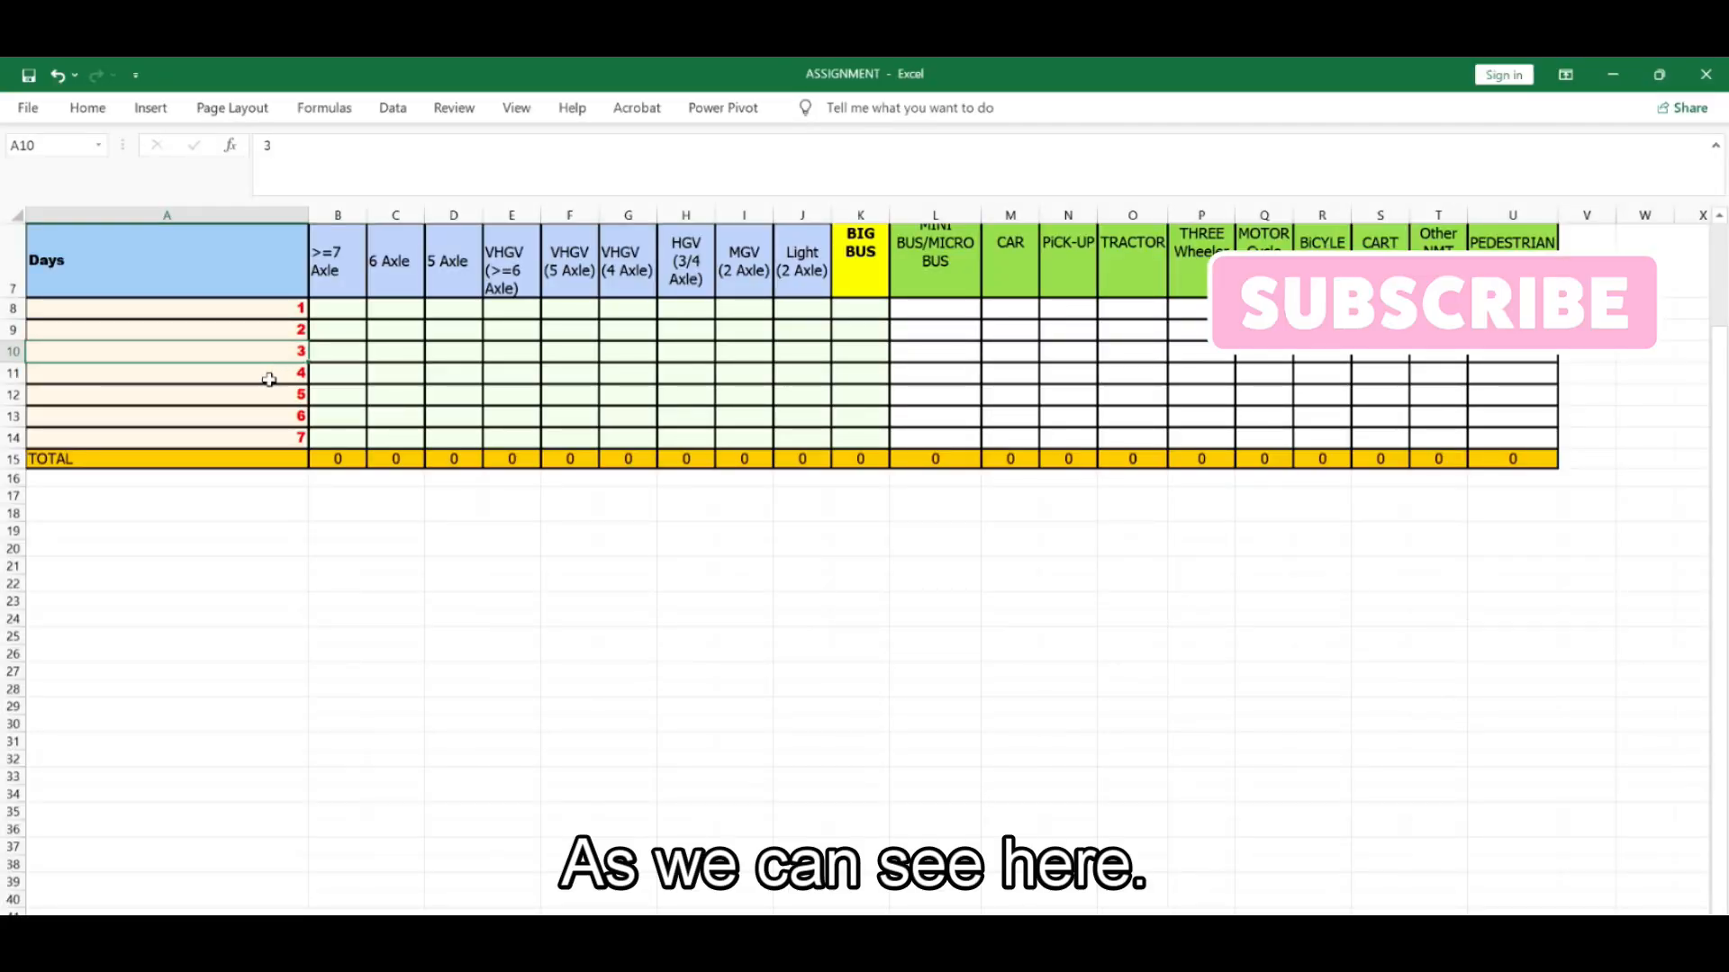
left_click(269, 378)
left_click(266, 401)
left_click(265, 417)
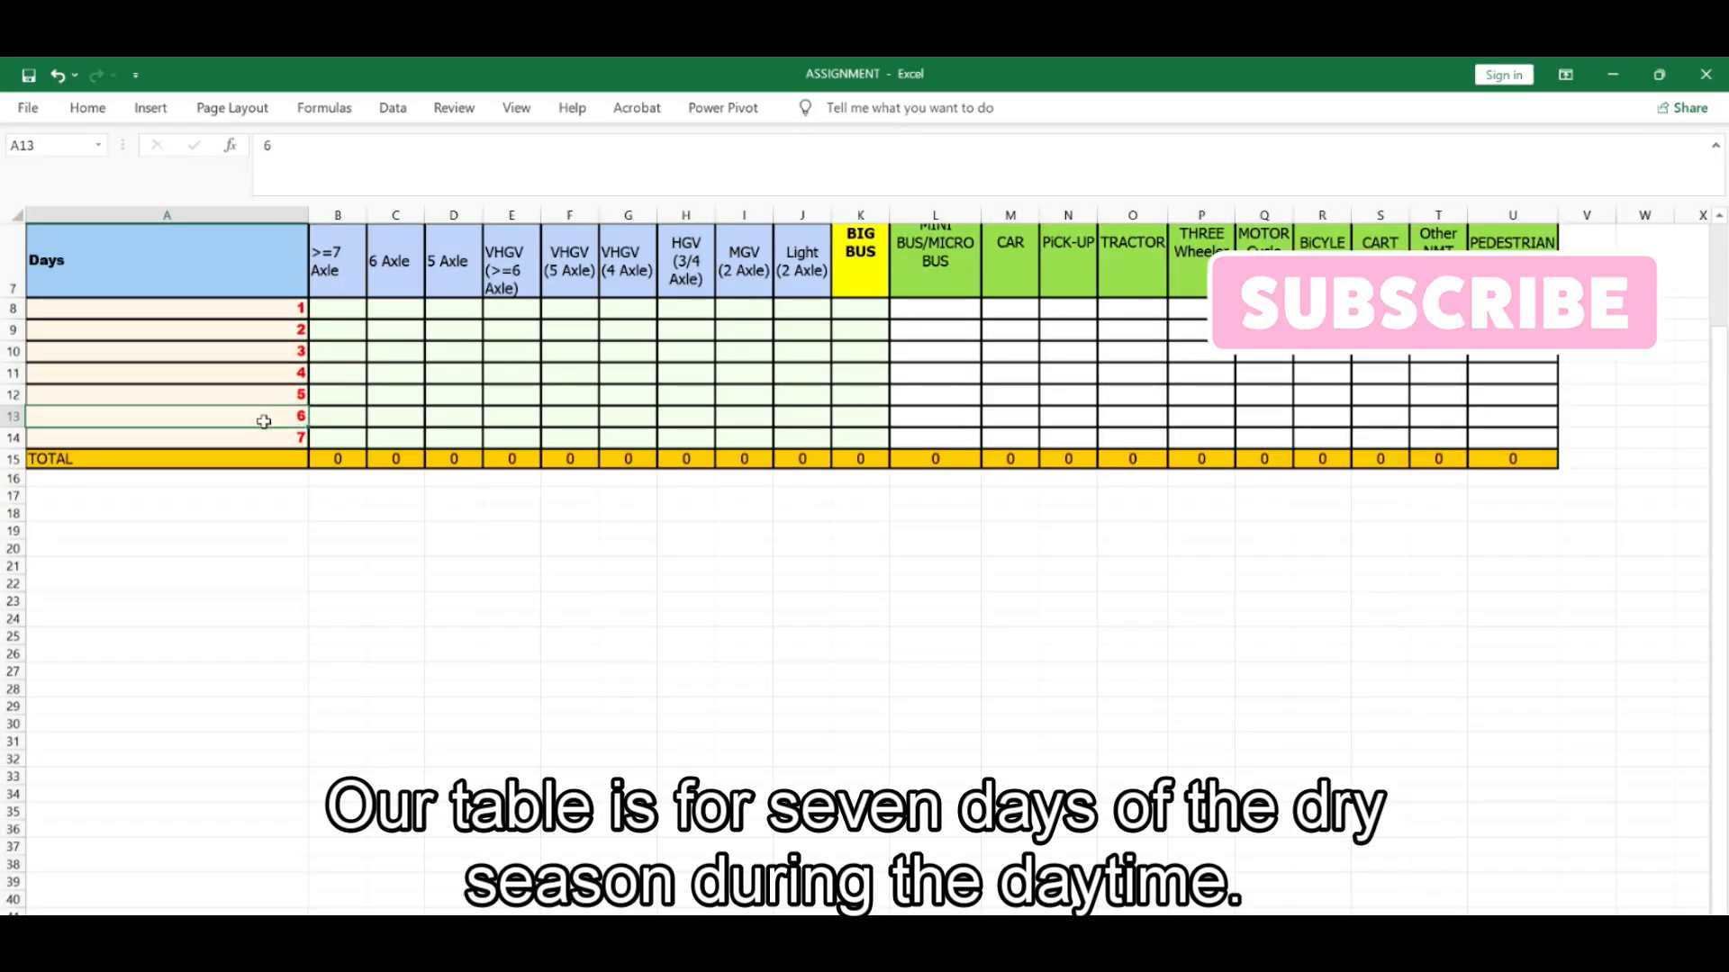
left_click(264, 443)
scroll(902, 628, "up", 2)
left_click(339, 514)
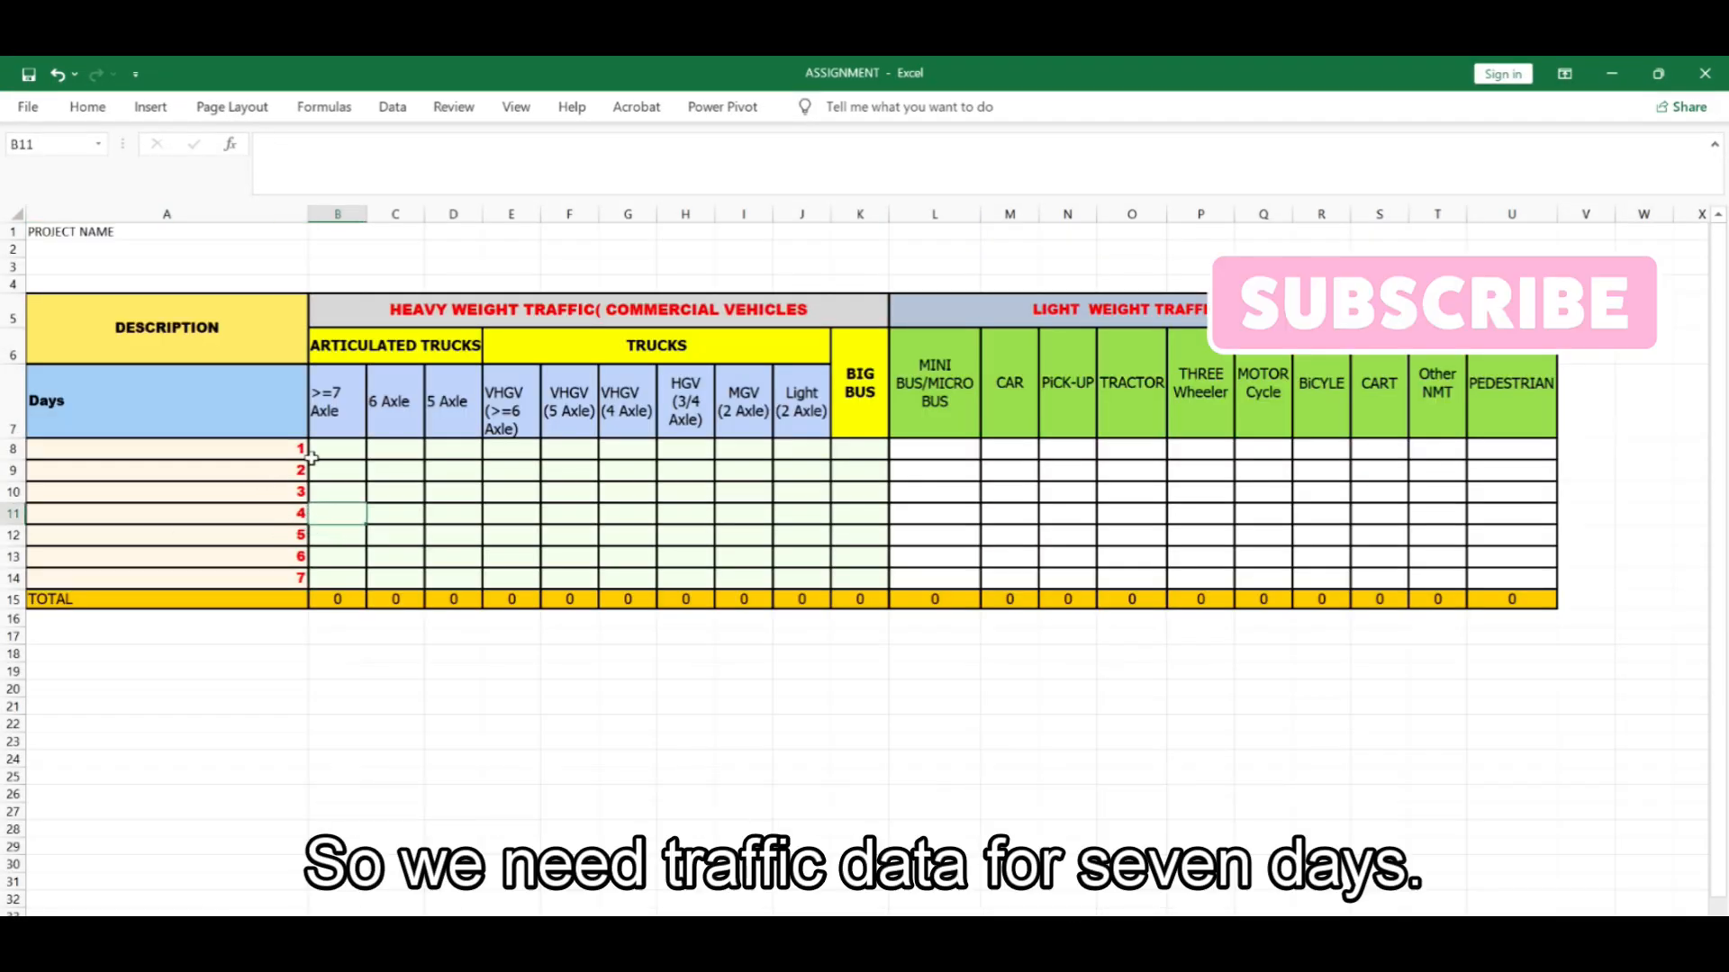
- Paste the copied commercial vehicle counts into the heavy weight traffic columns, starting at cell B8
left_click_drag(323, 448, 838, 579)
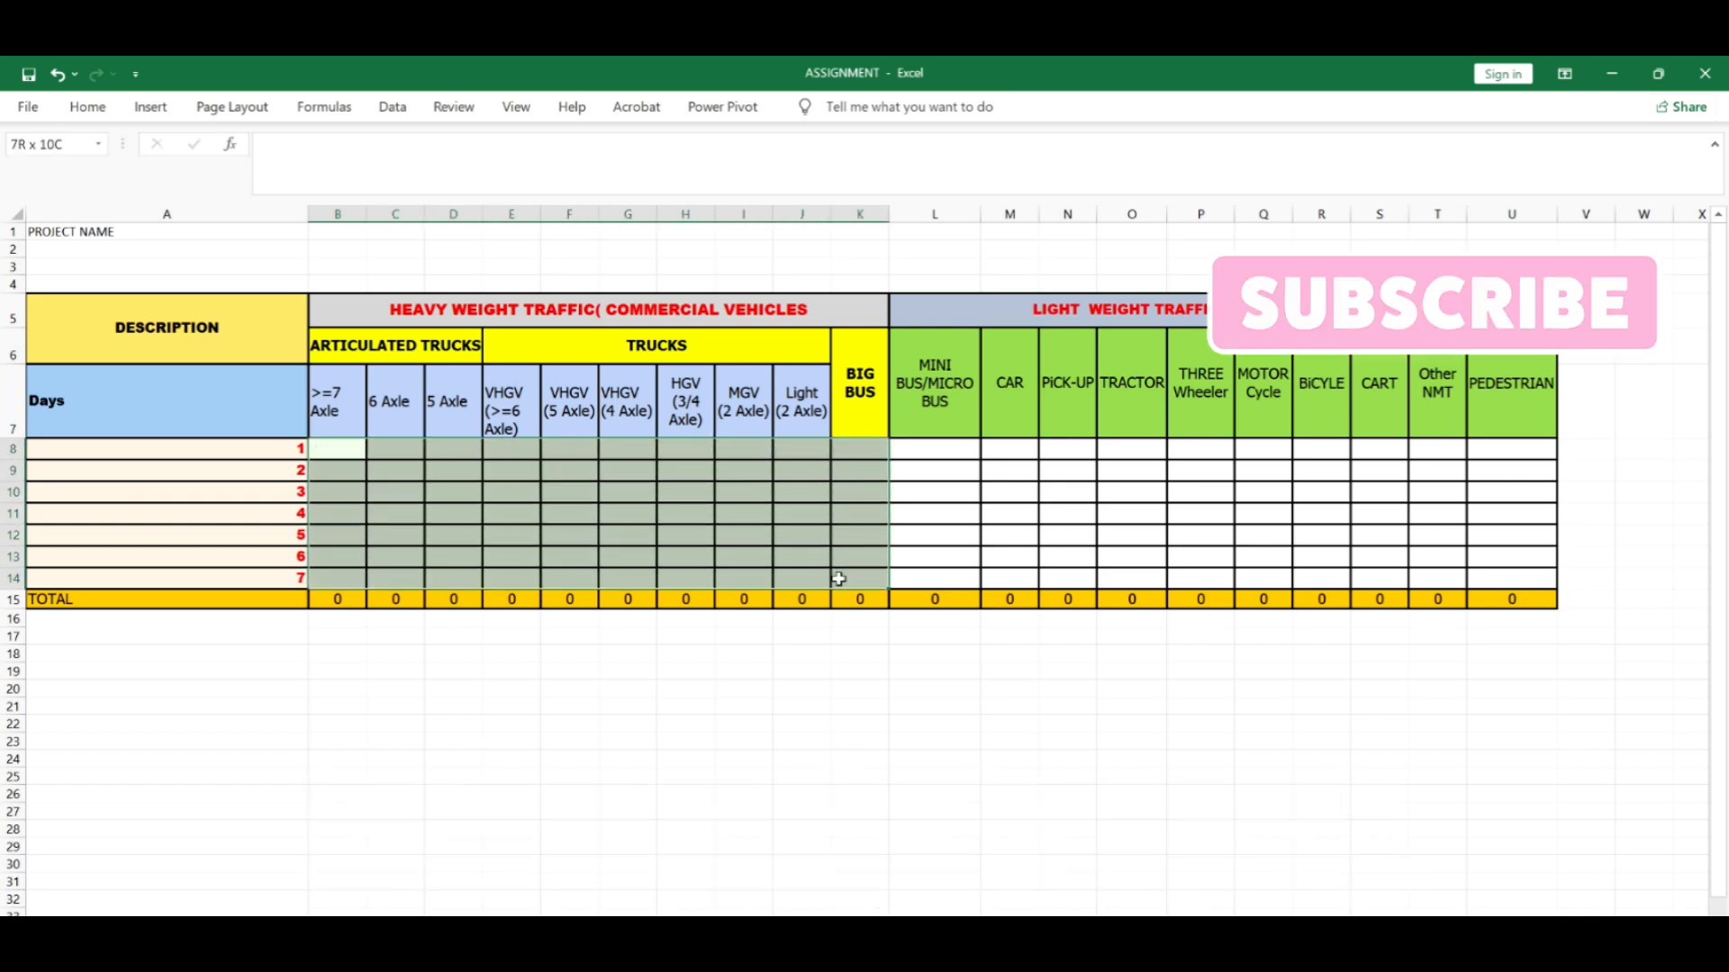
left_click(810, 657)
left_click(323, 455)
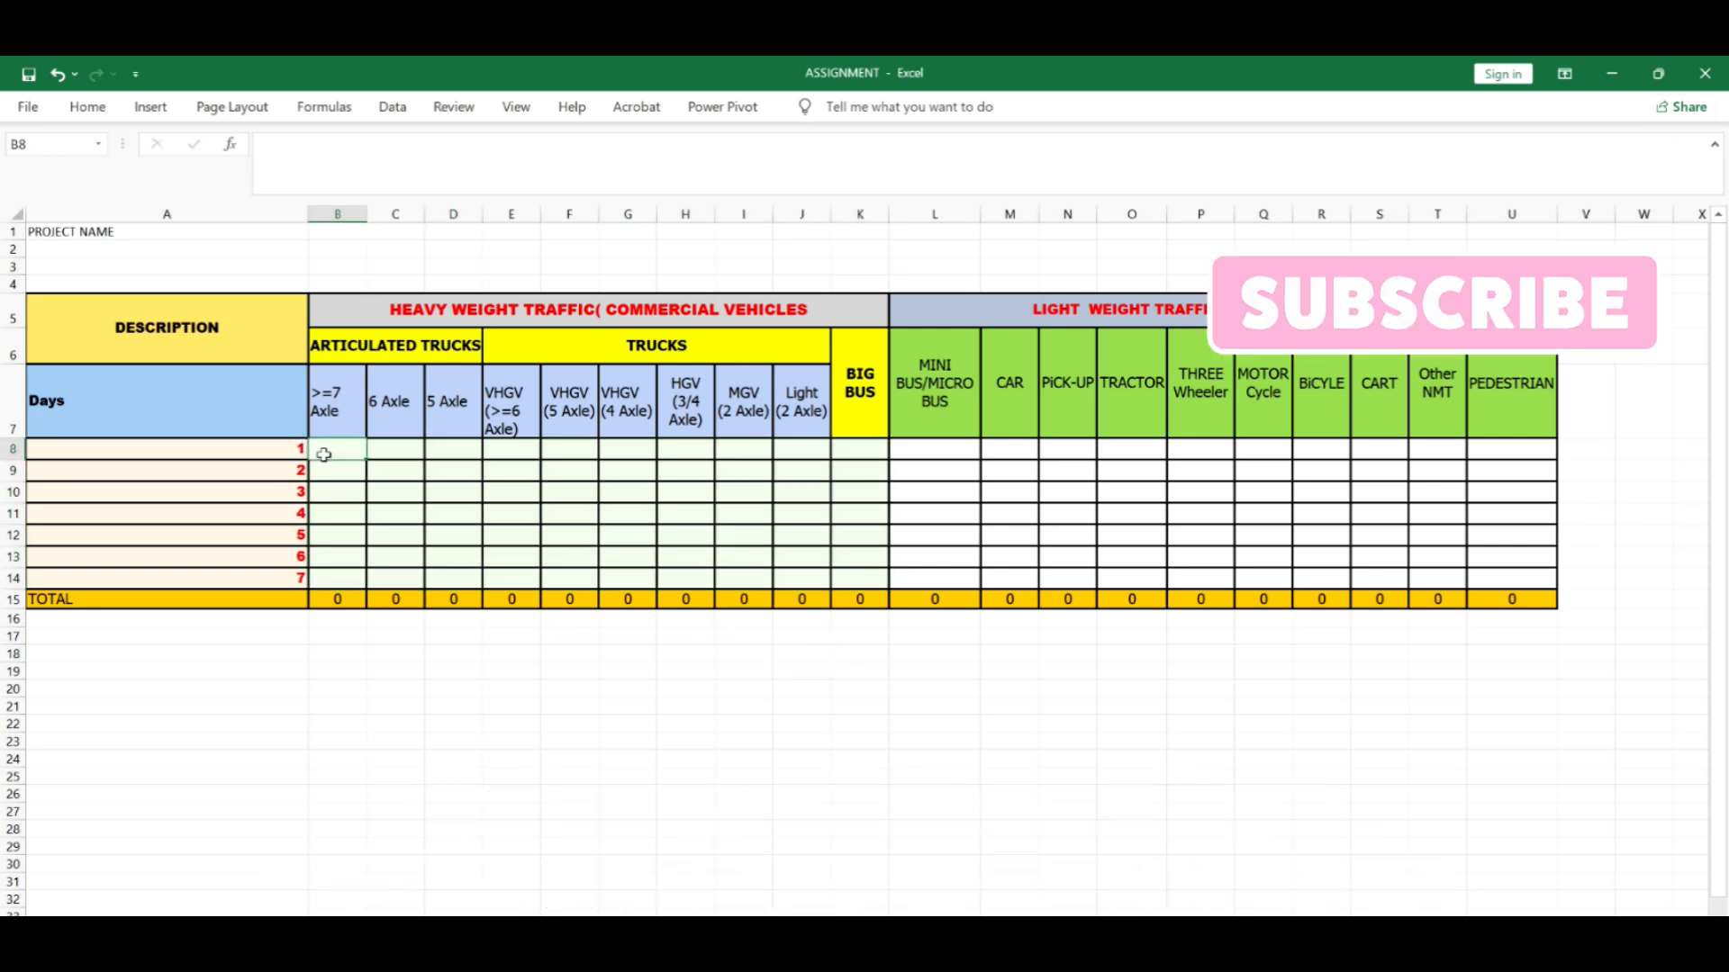
right_click(330, 451)
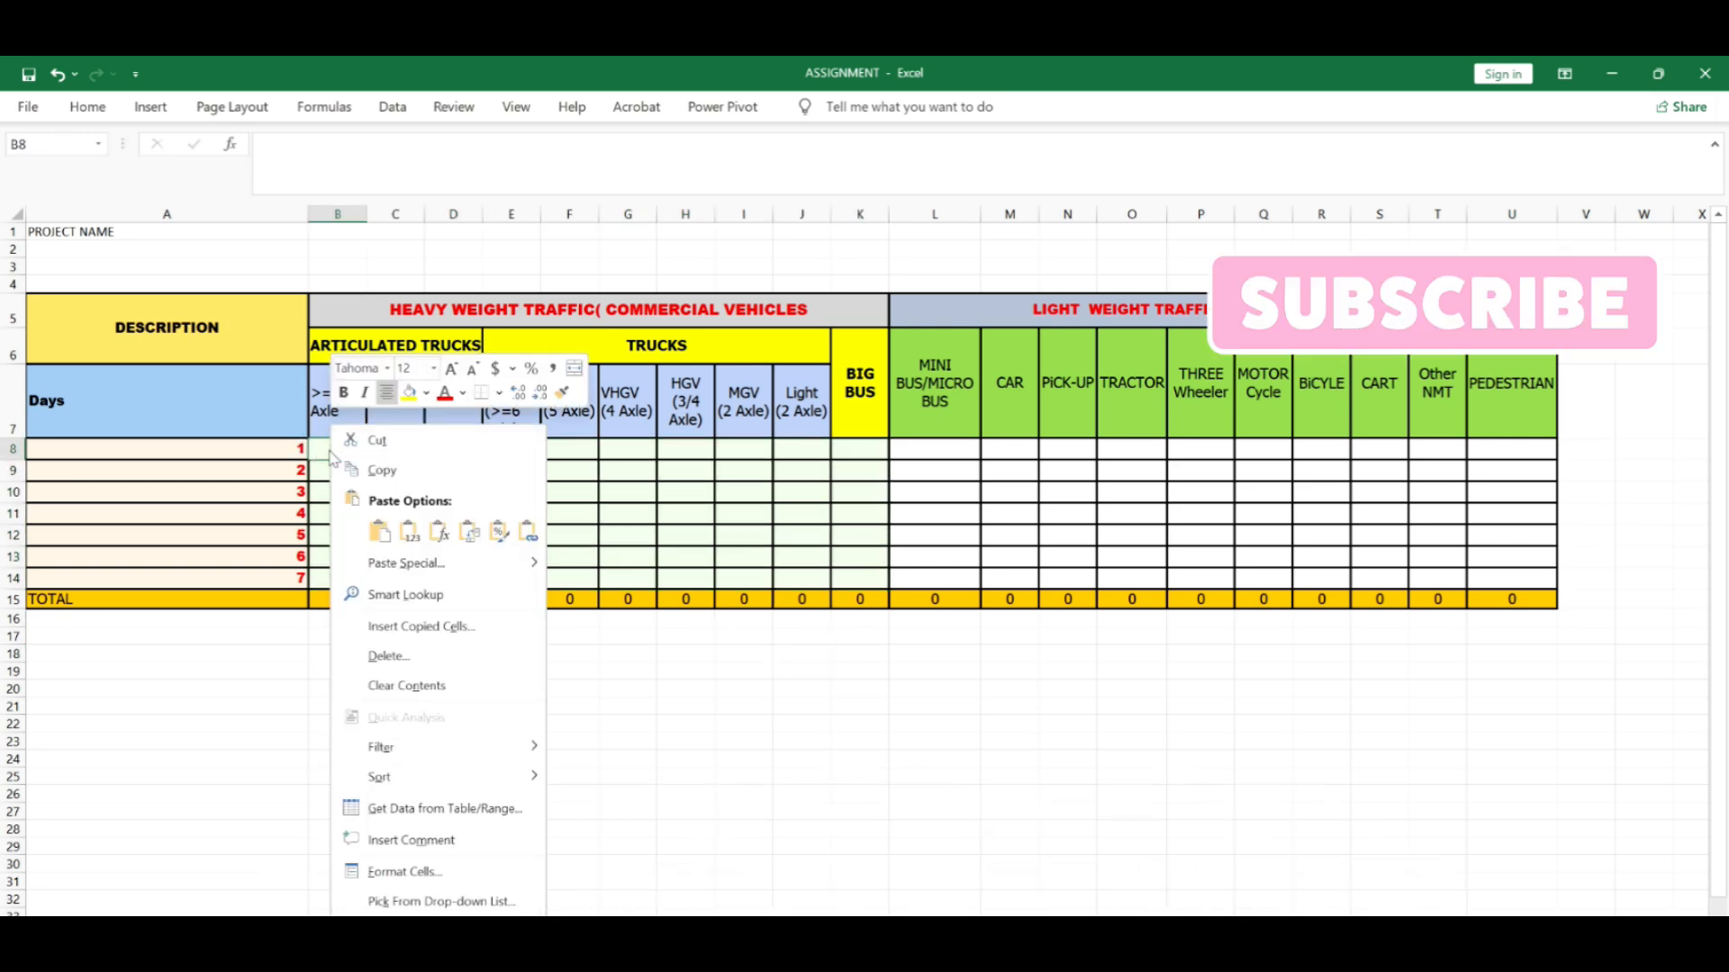
left_click(390, 535)
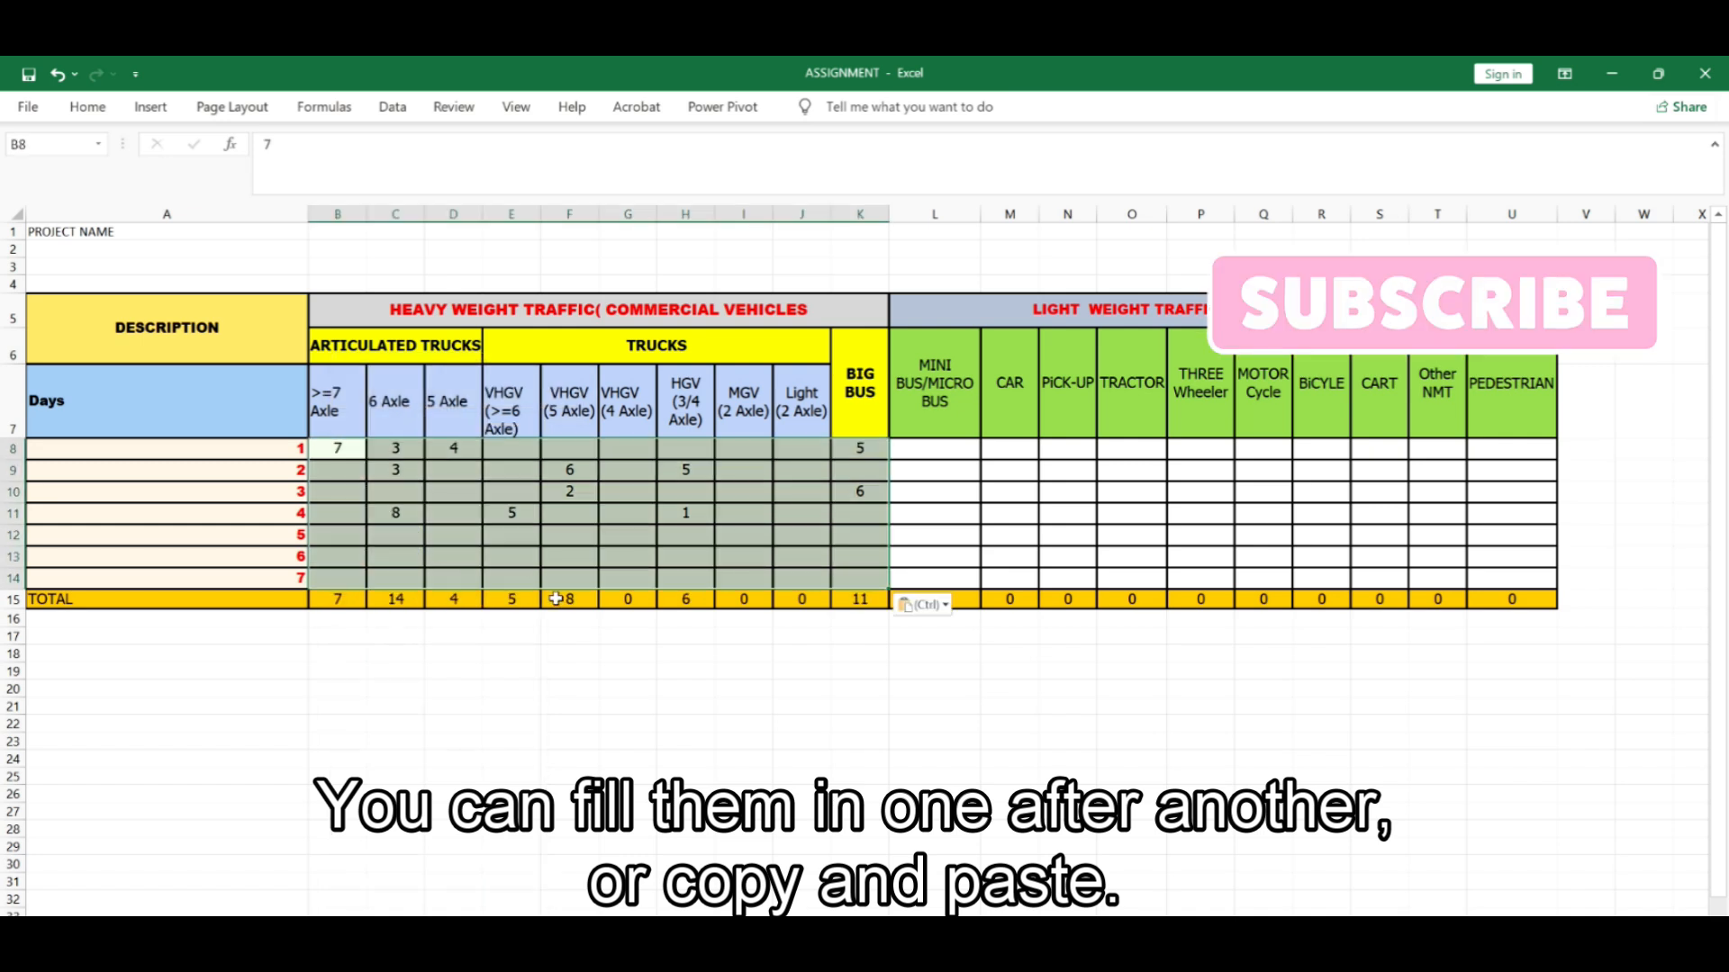
left_click(824, 709)
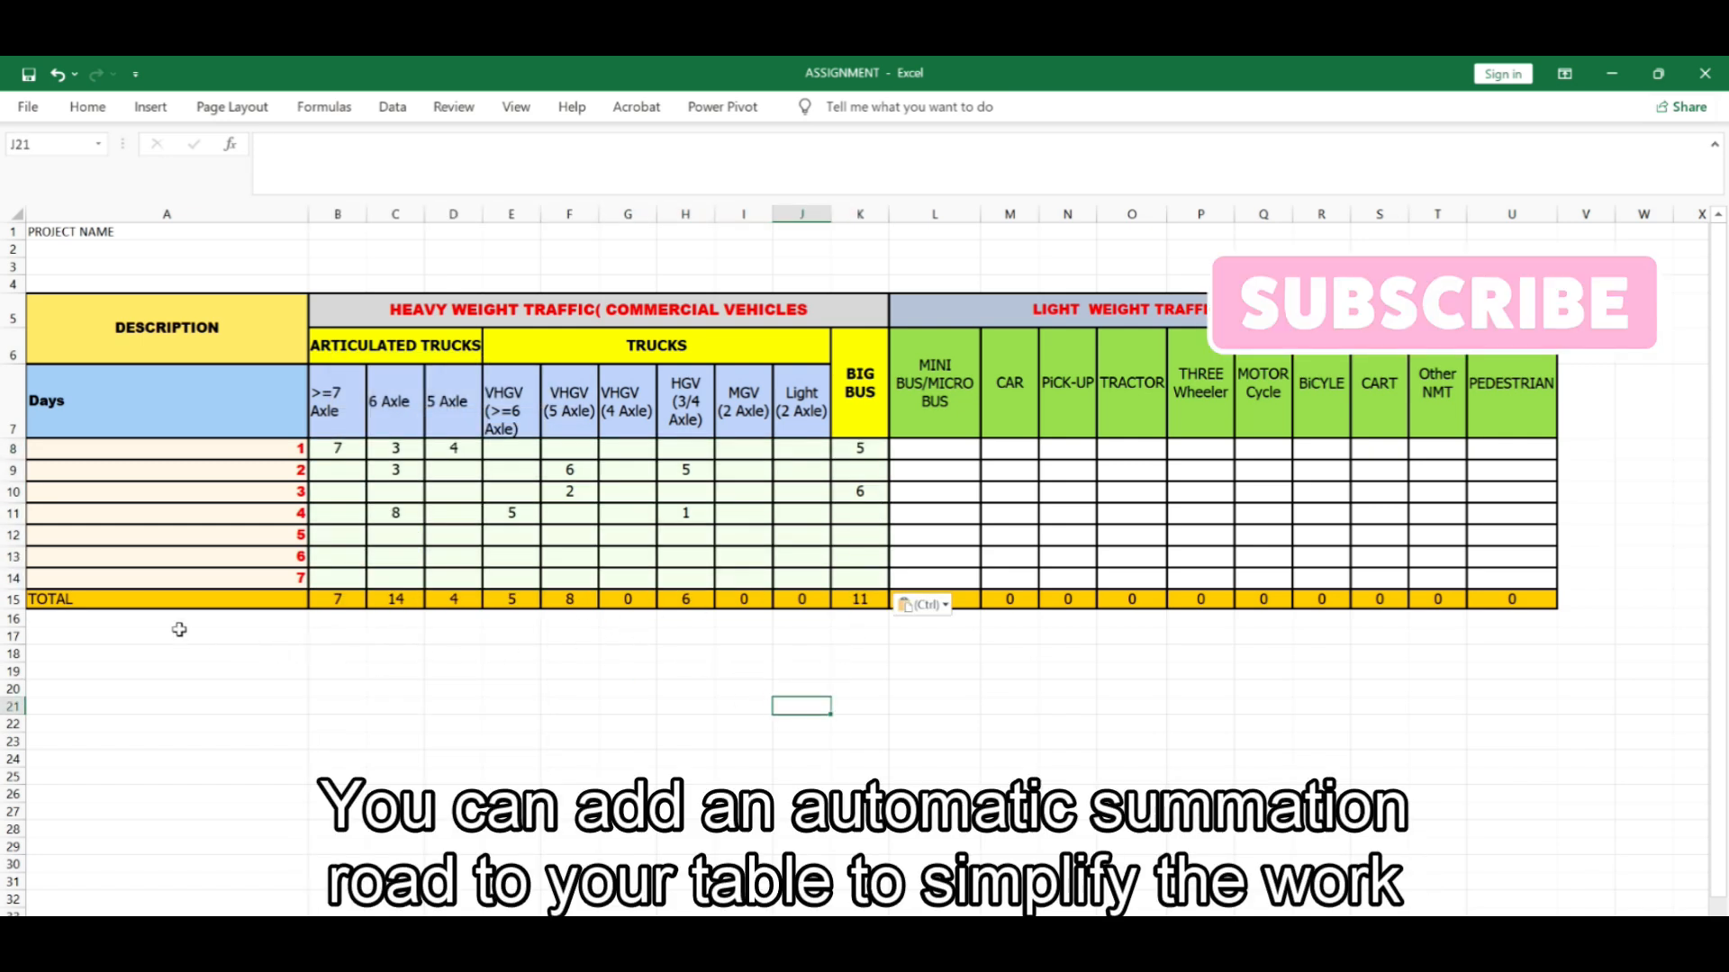
left_click_drag(34, 597, 454, 599)
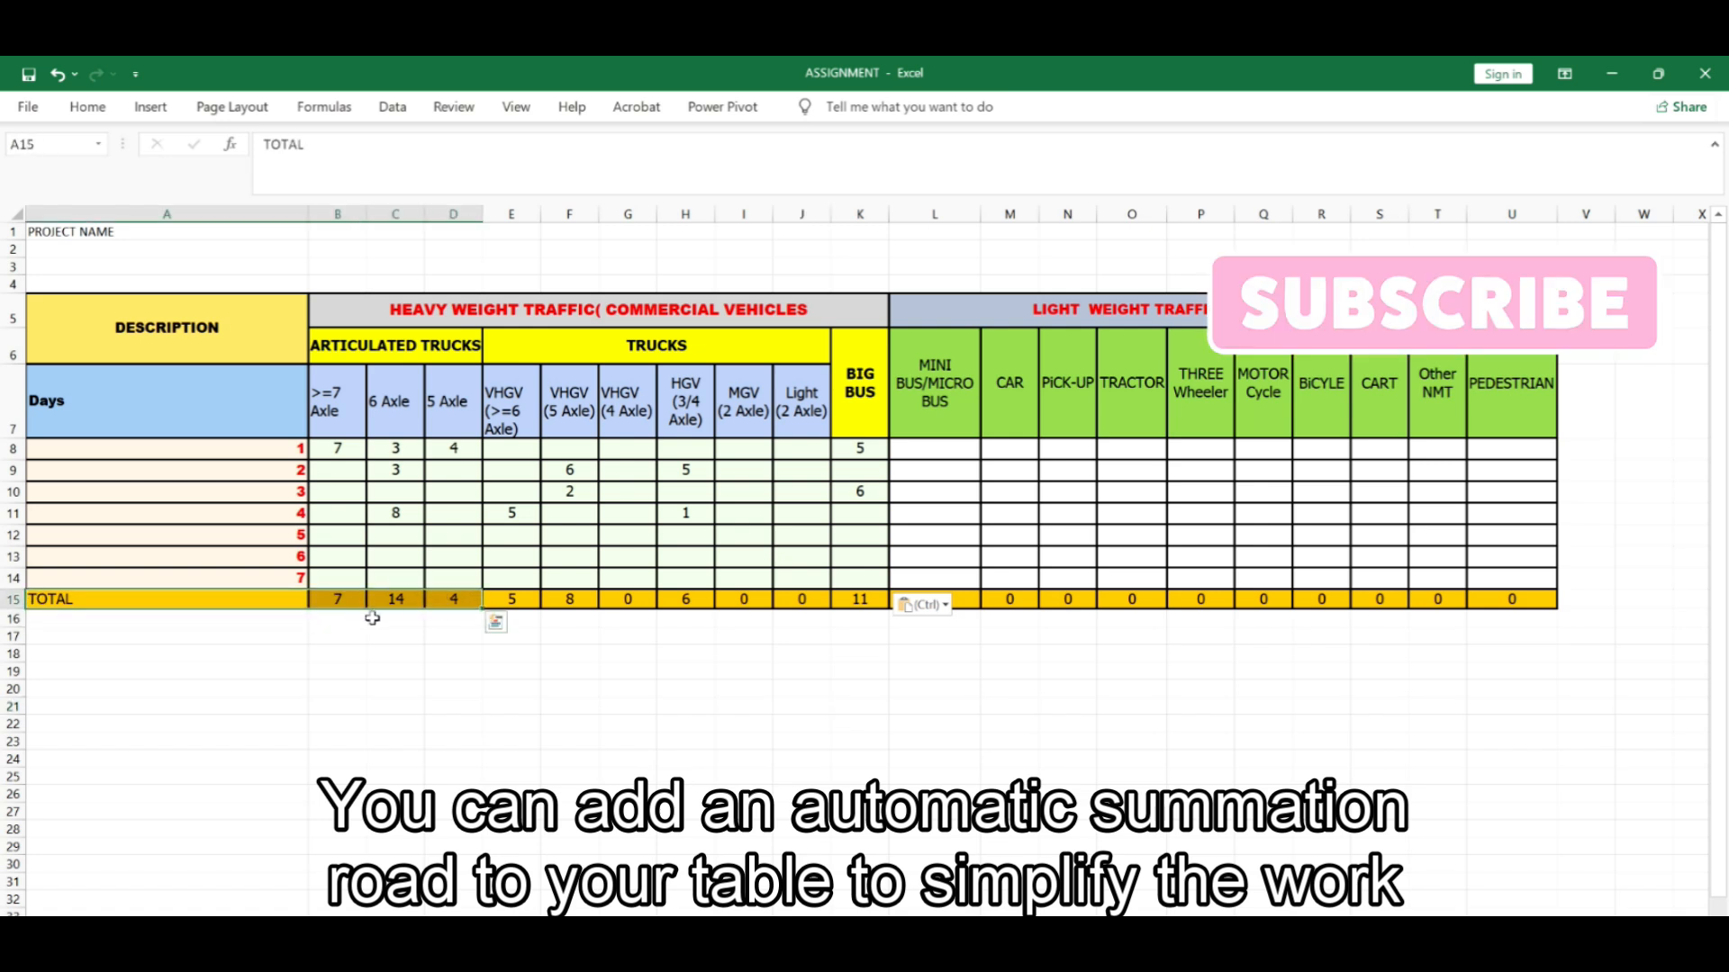
left_click(356, 471)
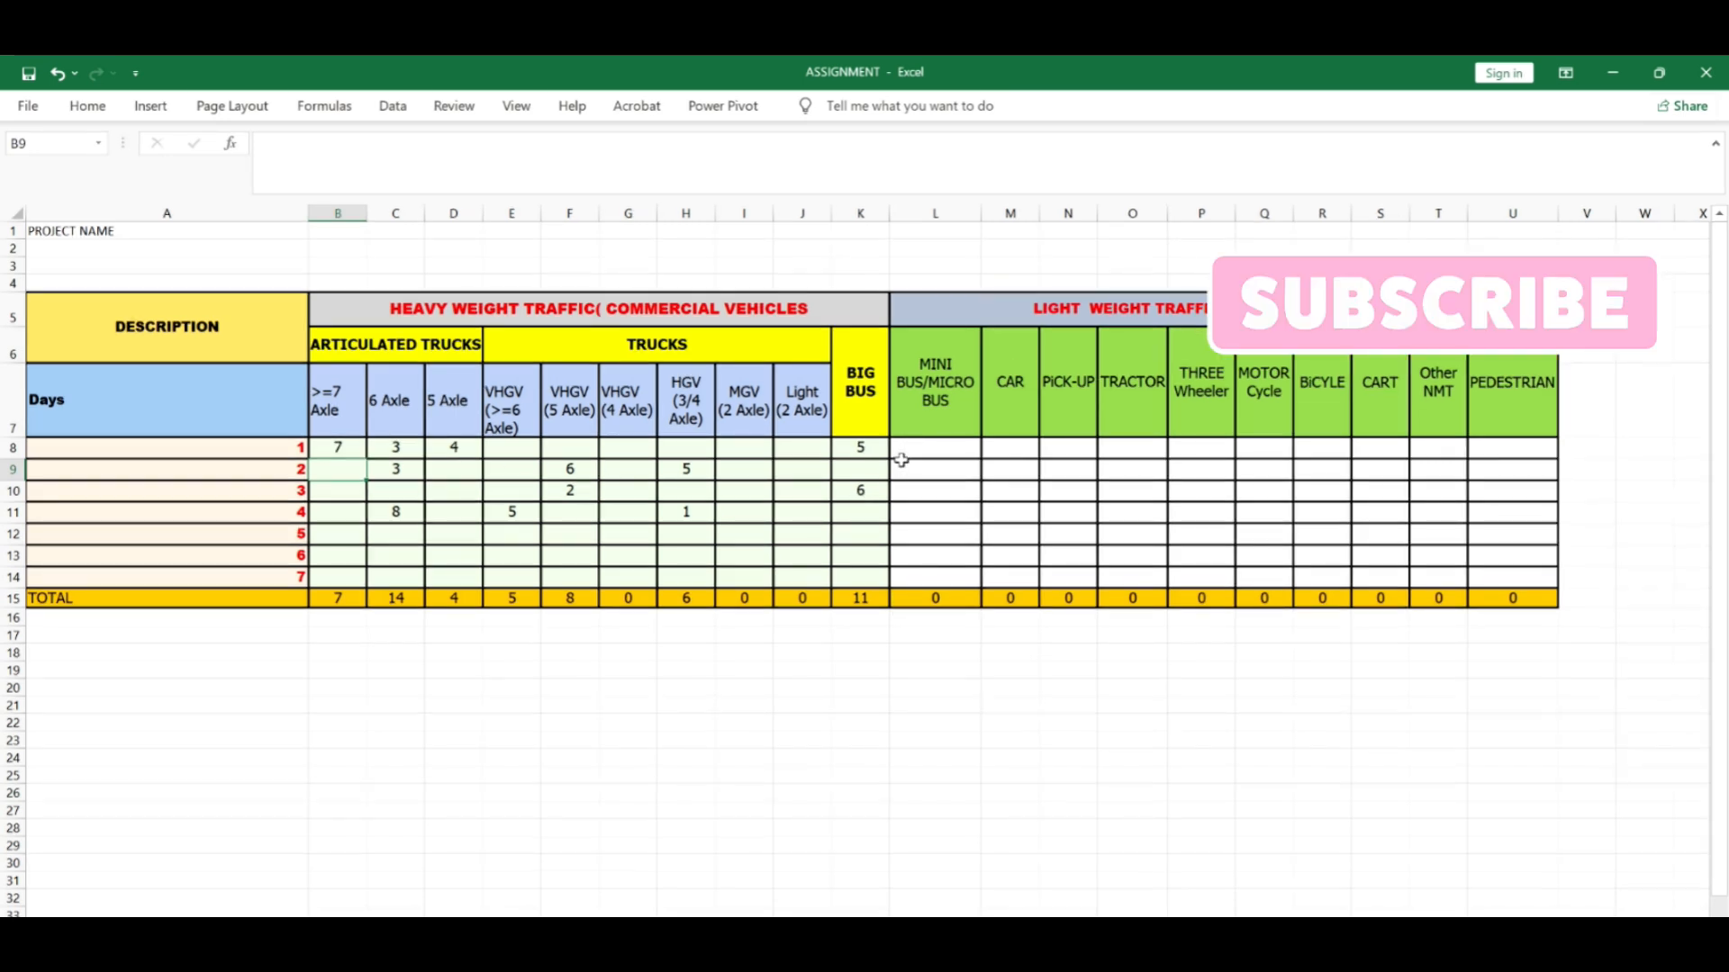
- Paste the copied non-commercial vehicle counts as values into the light weight traffic columns, starting at cell L8
left_click(907, 445)
mouse_move(907, 445)
left_mouse_down()
mouse_move(1466, 513)
mouse_move(1520, 543)
mouse_move(1518, 573)
left_mouse_up()
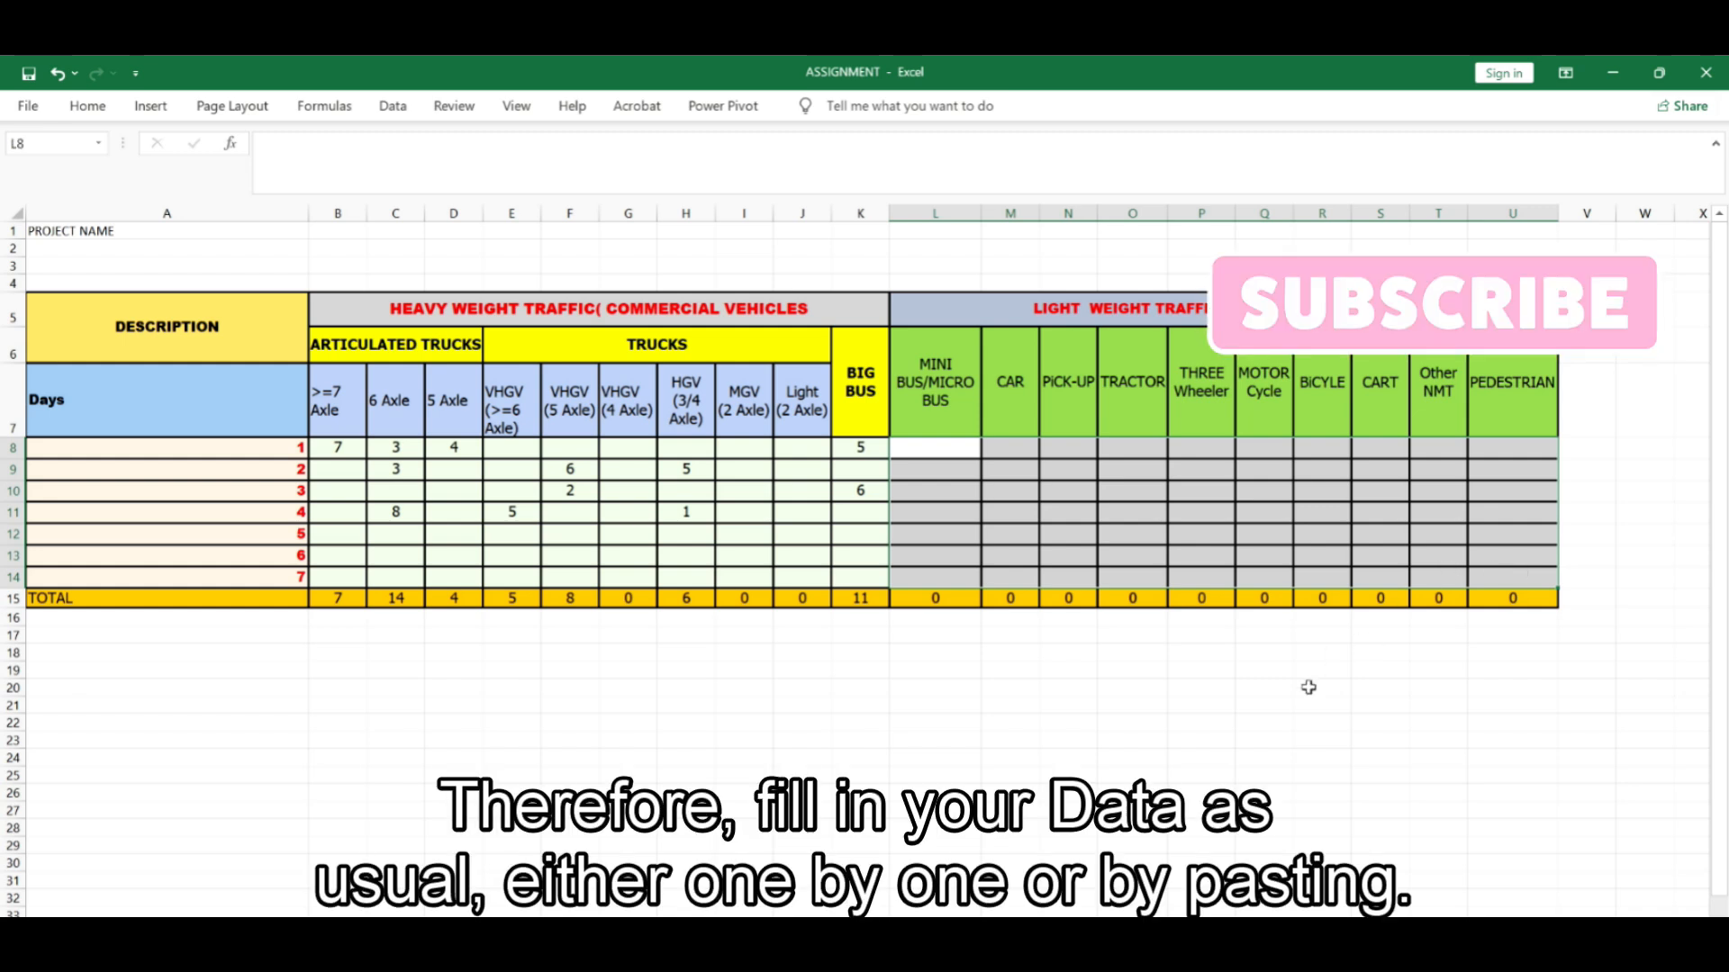
left_click(1264, 722)
left_click(909, 441)
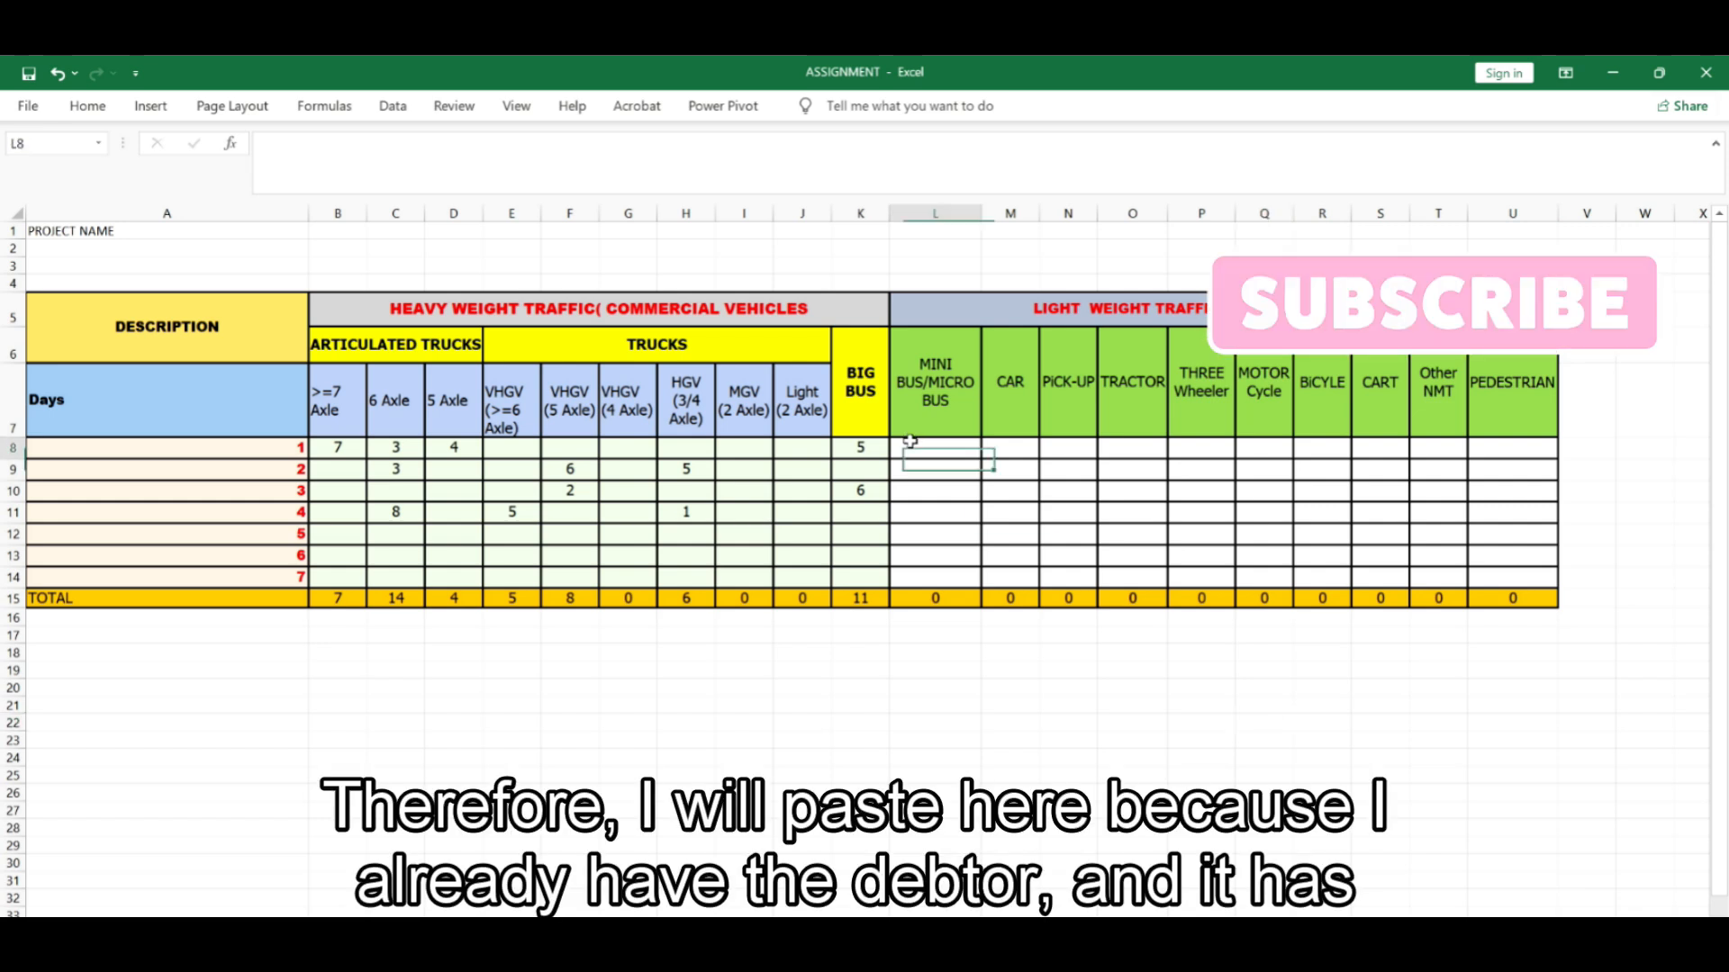
right_click(909, 441)
left_click(961, 530)
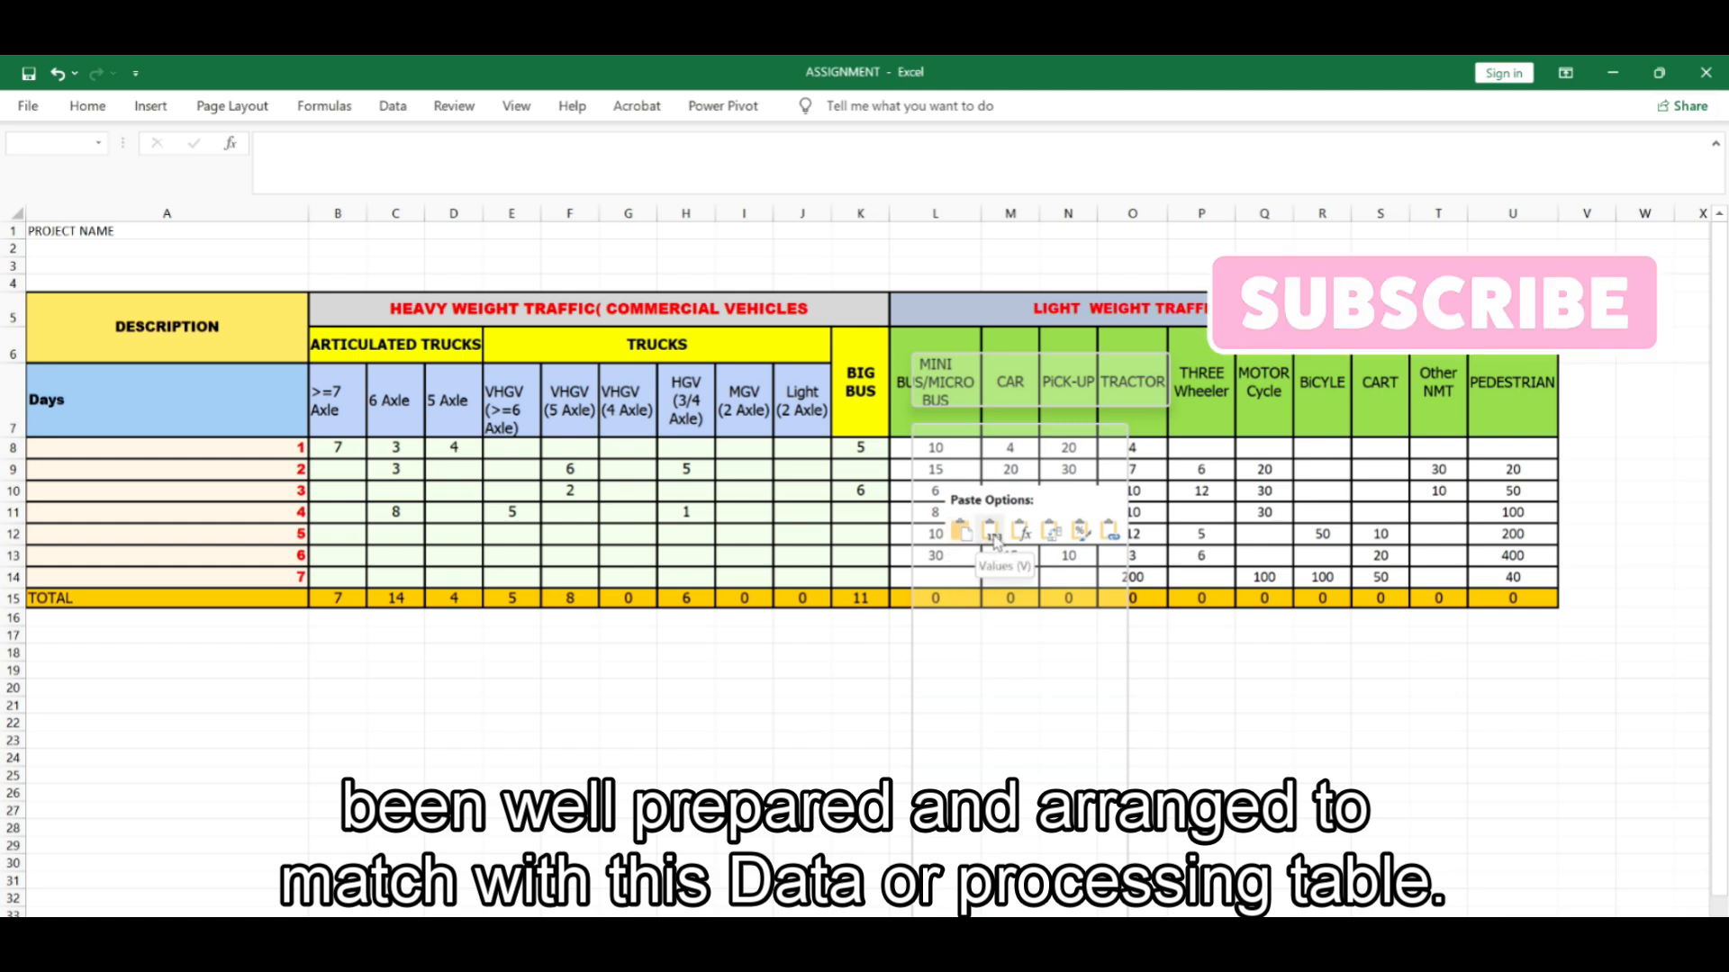
left_click(993, 538)
left_click(1181, 793)
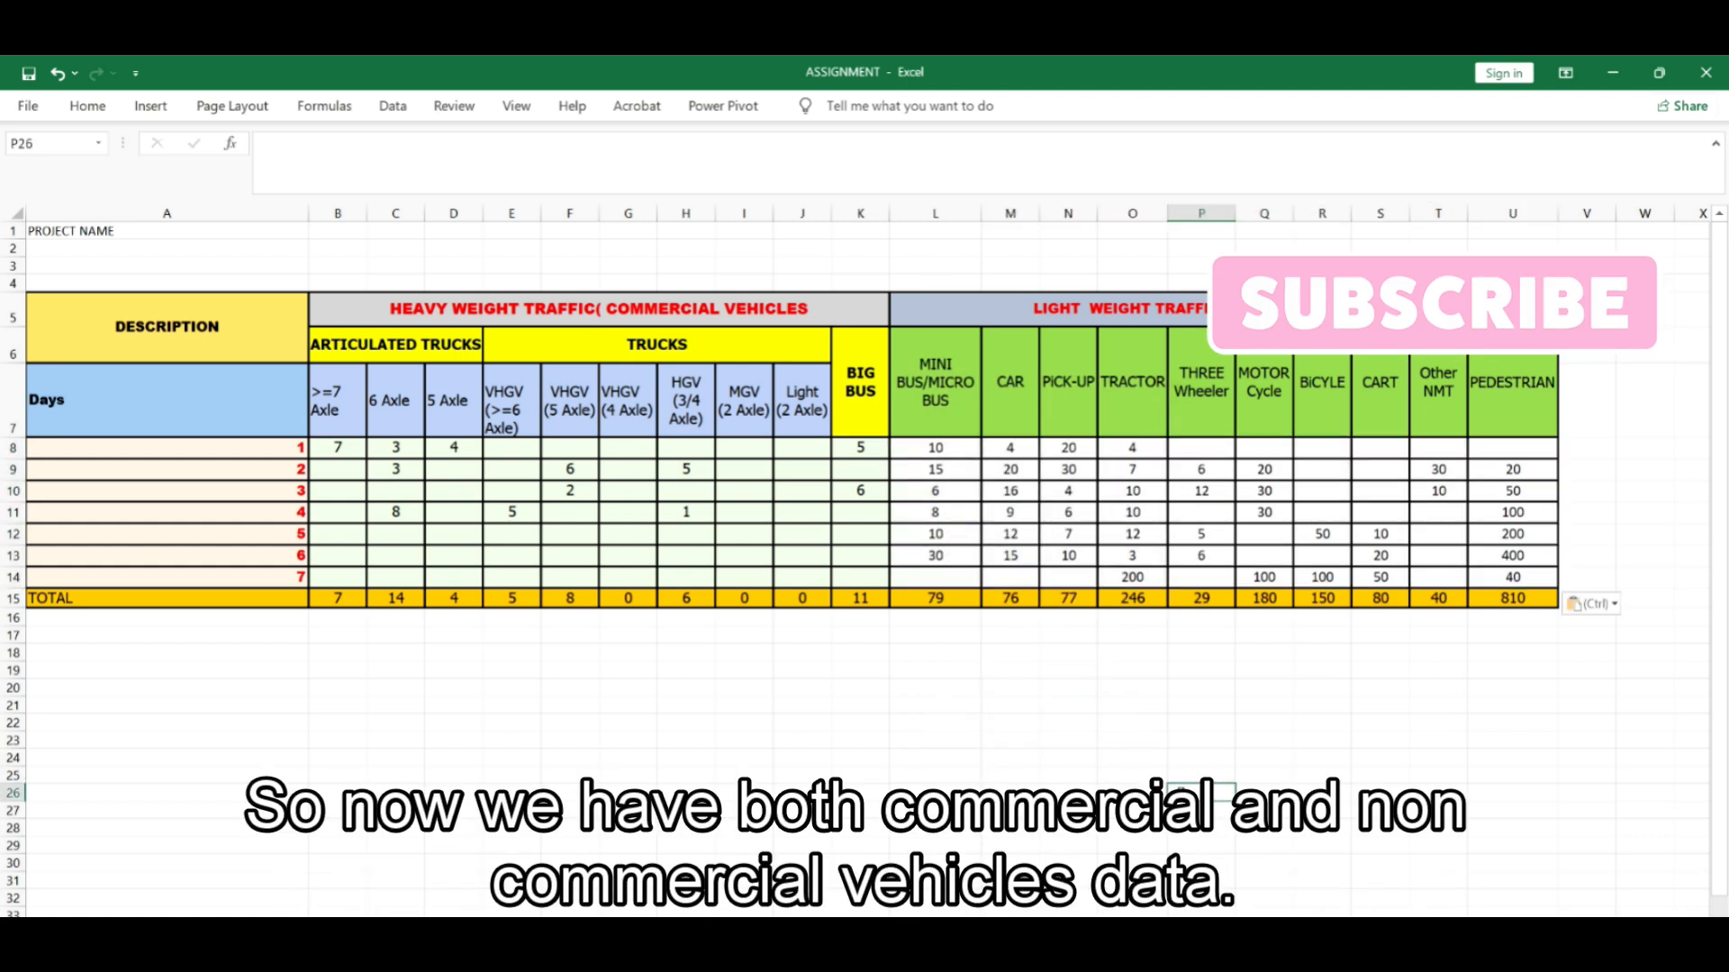
left_click(1010, 845)
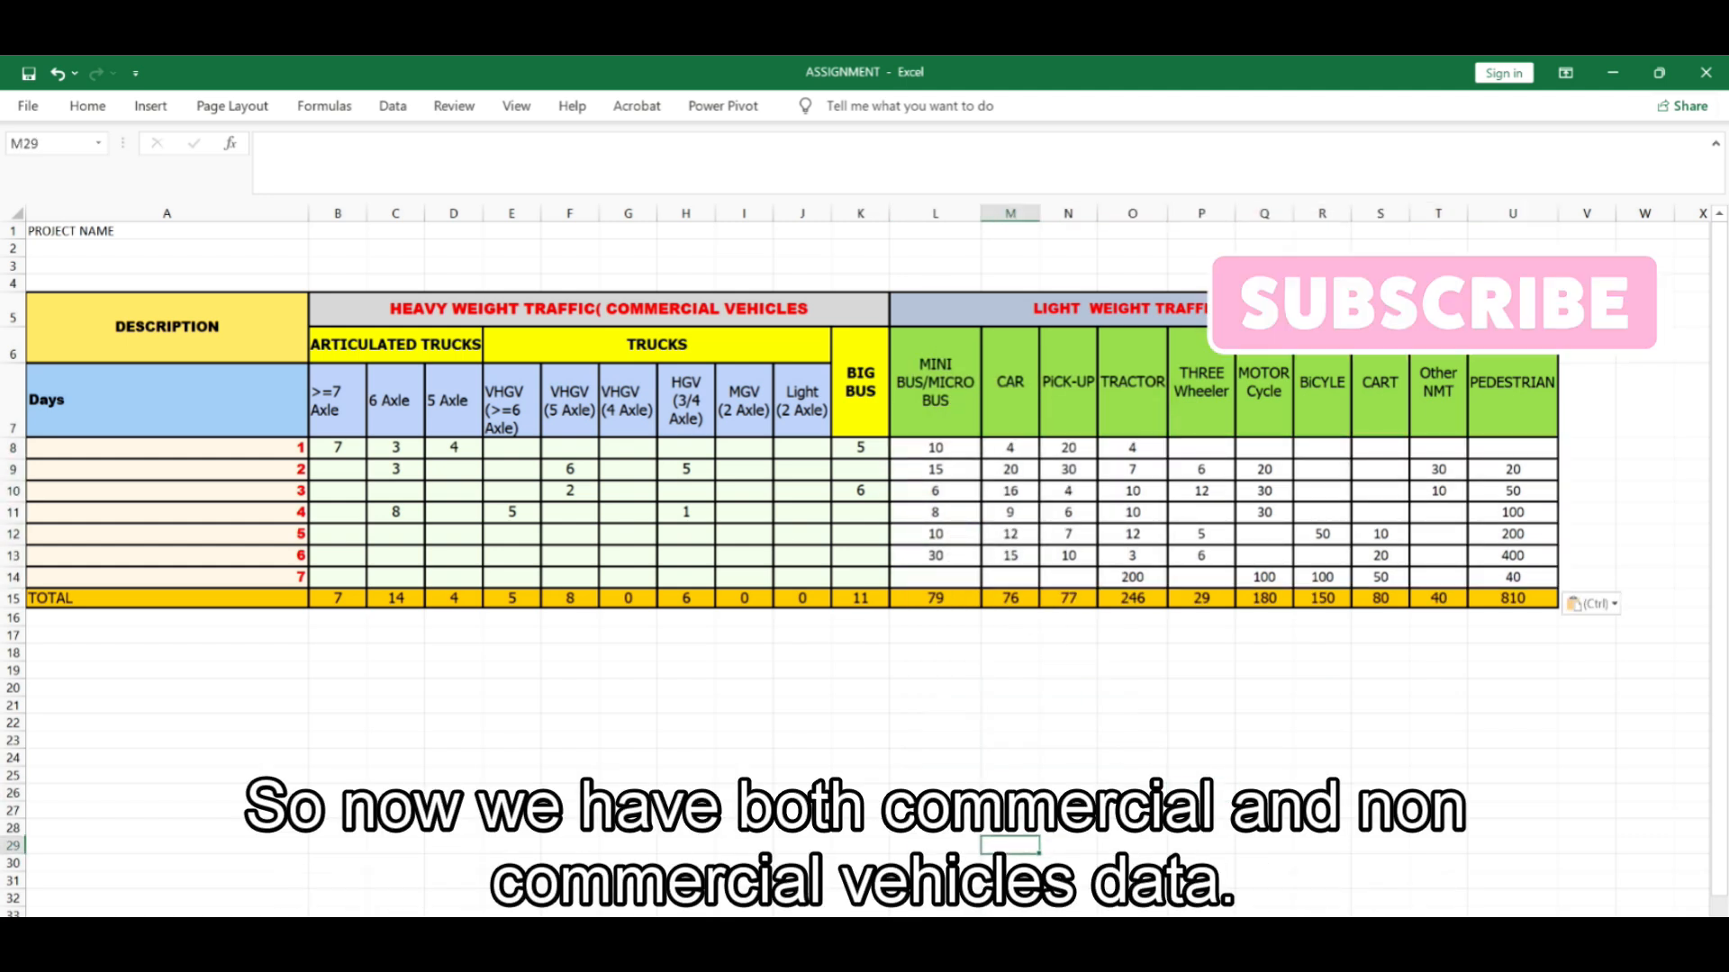
left_click_drag(314, 447, 846, 576)
left_click_drag(908, 451, 1543, 586)
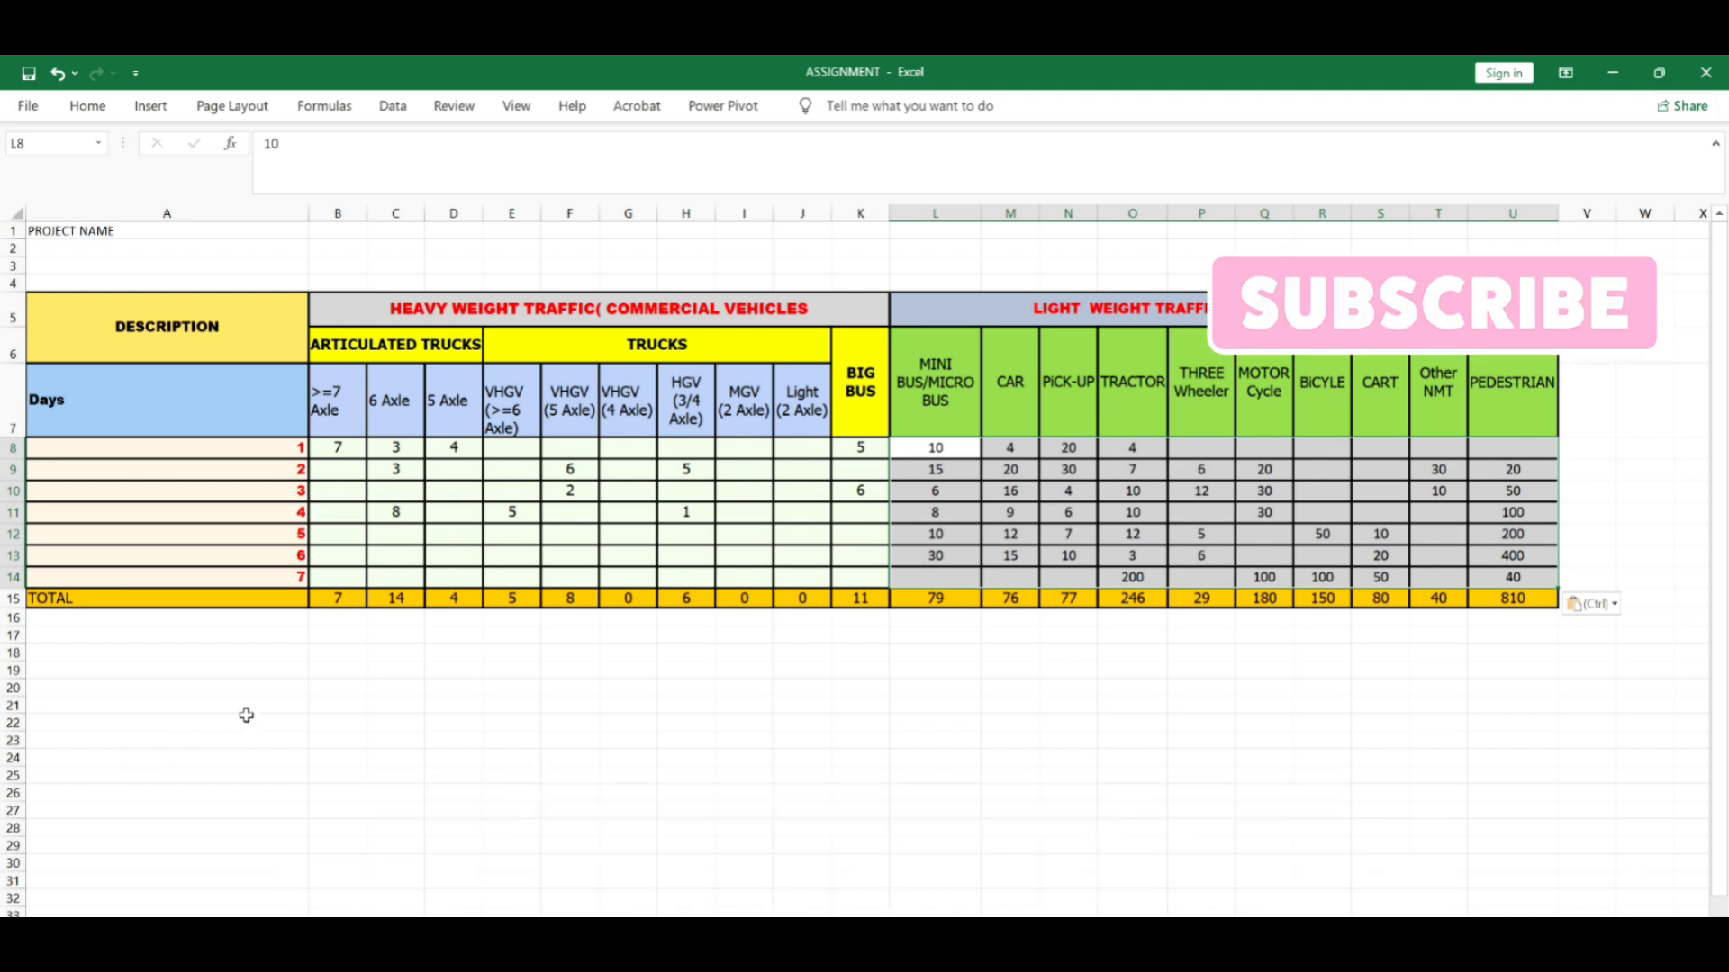
left_click(611, 748)
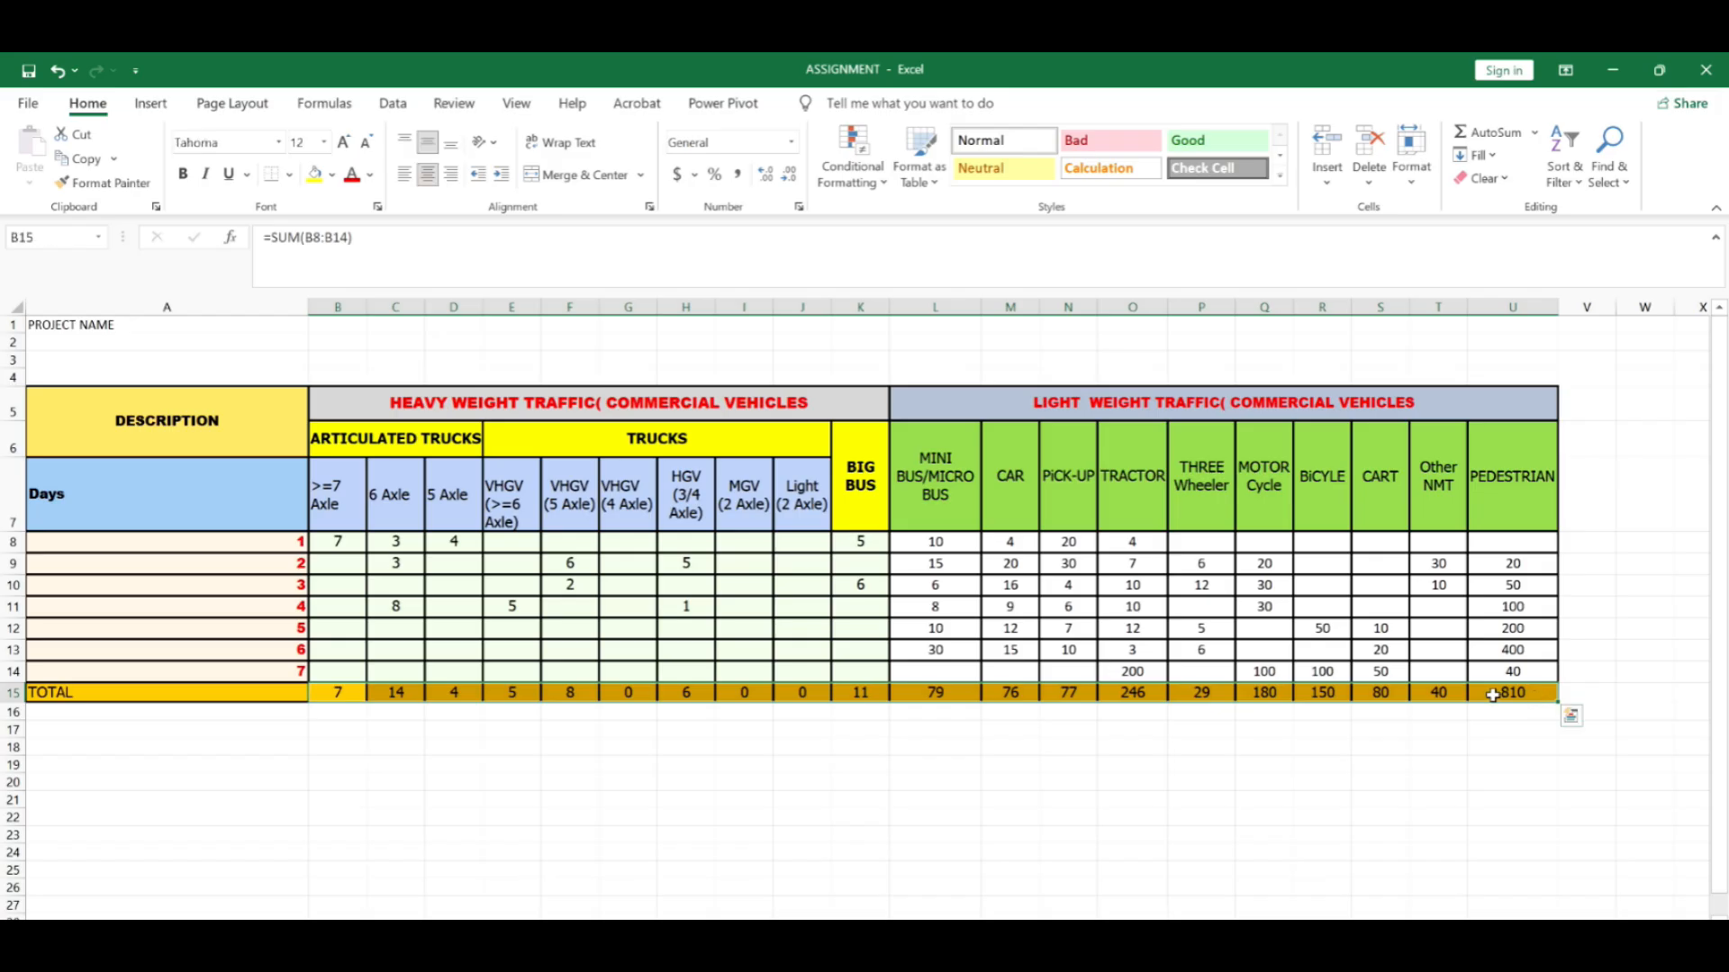
- Clear the existing sums from the TOTAL row, cells B15 to U15
key("Delete")
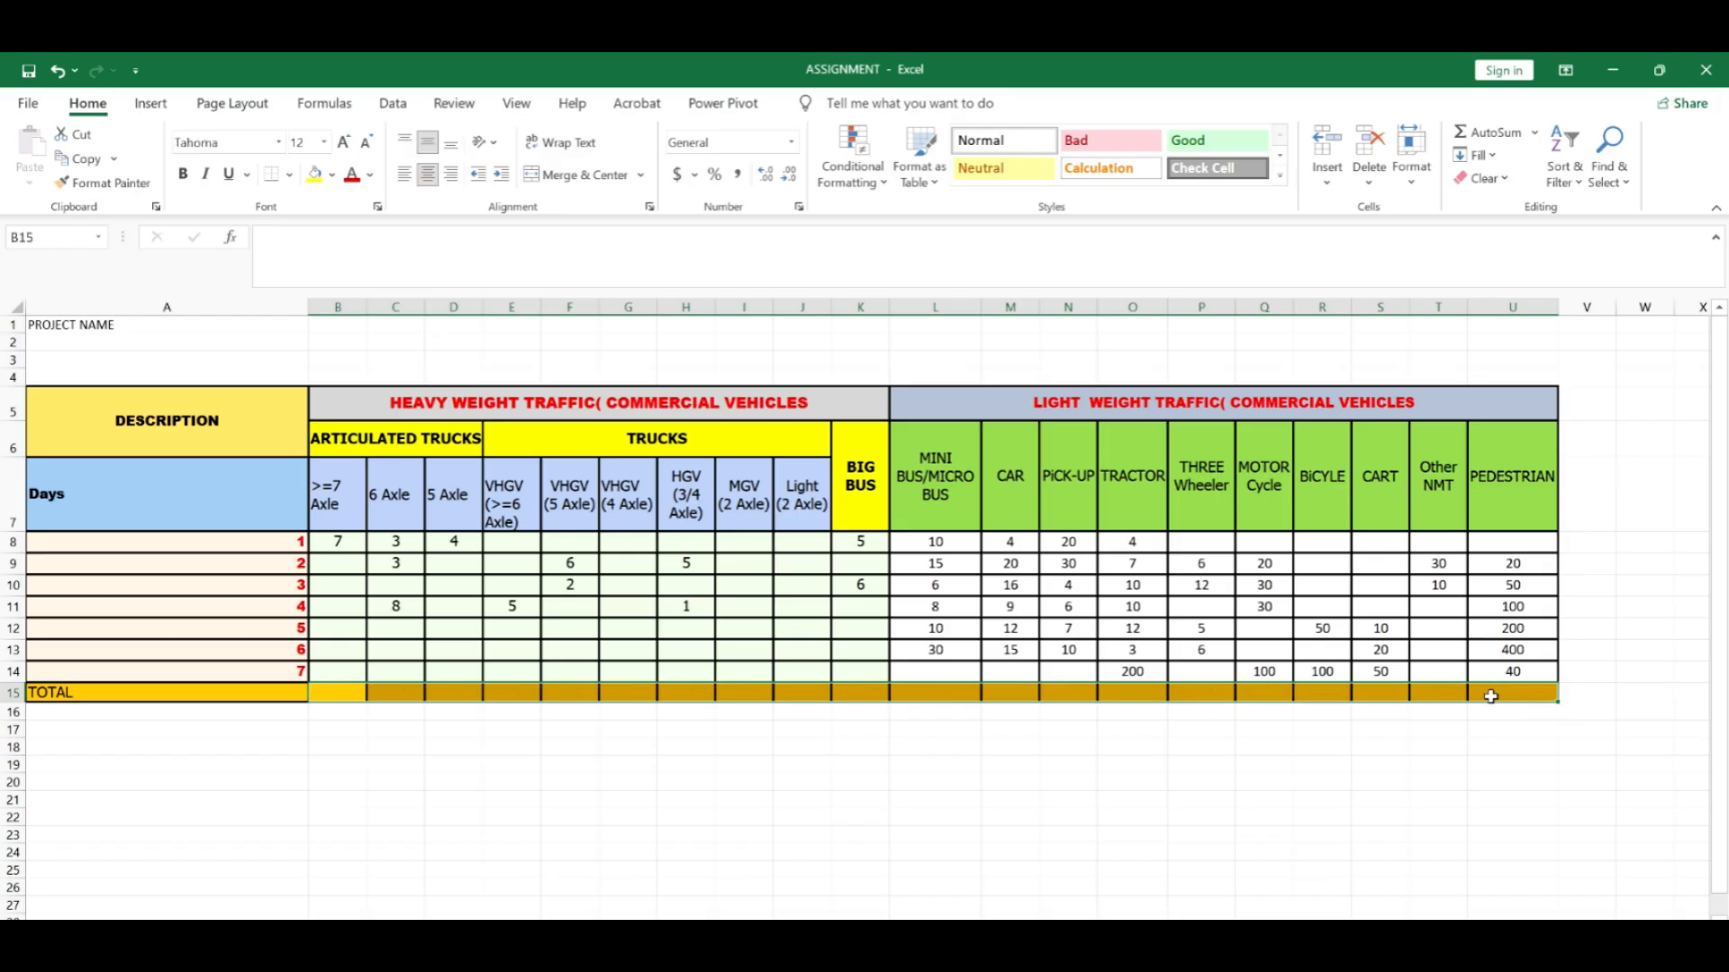
left_click(621, 839)
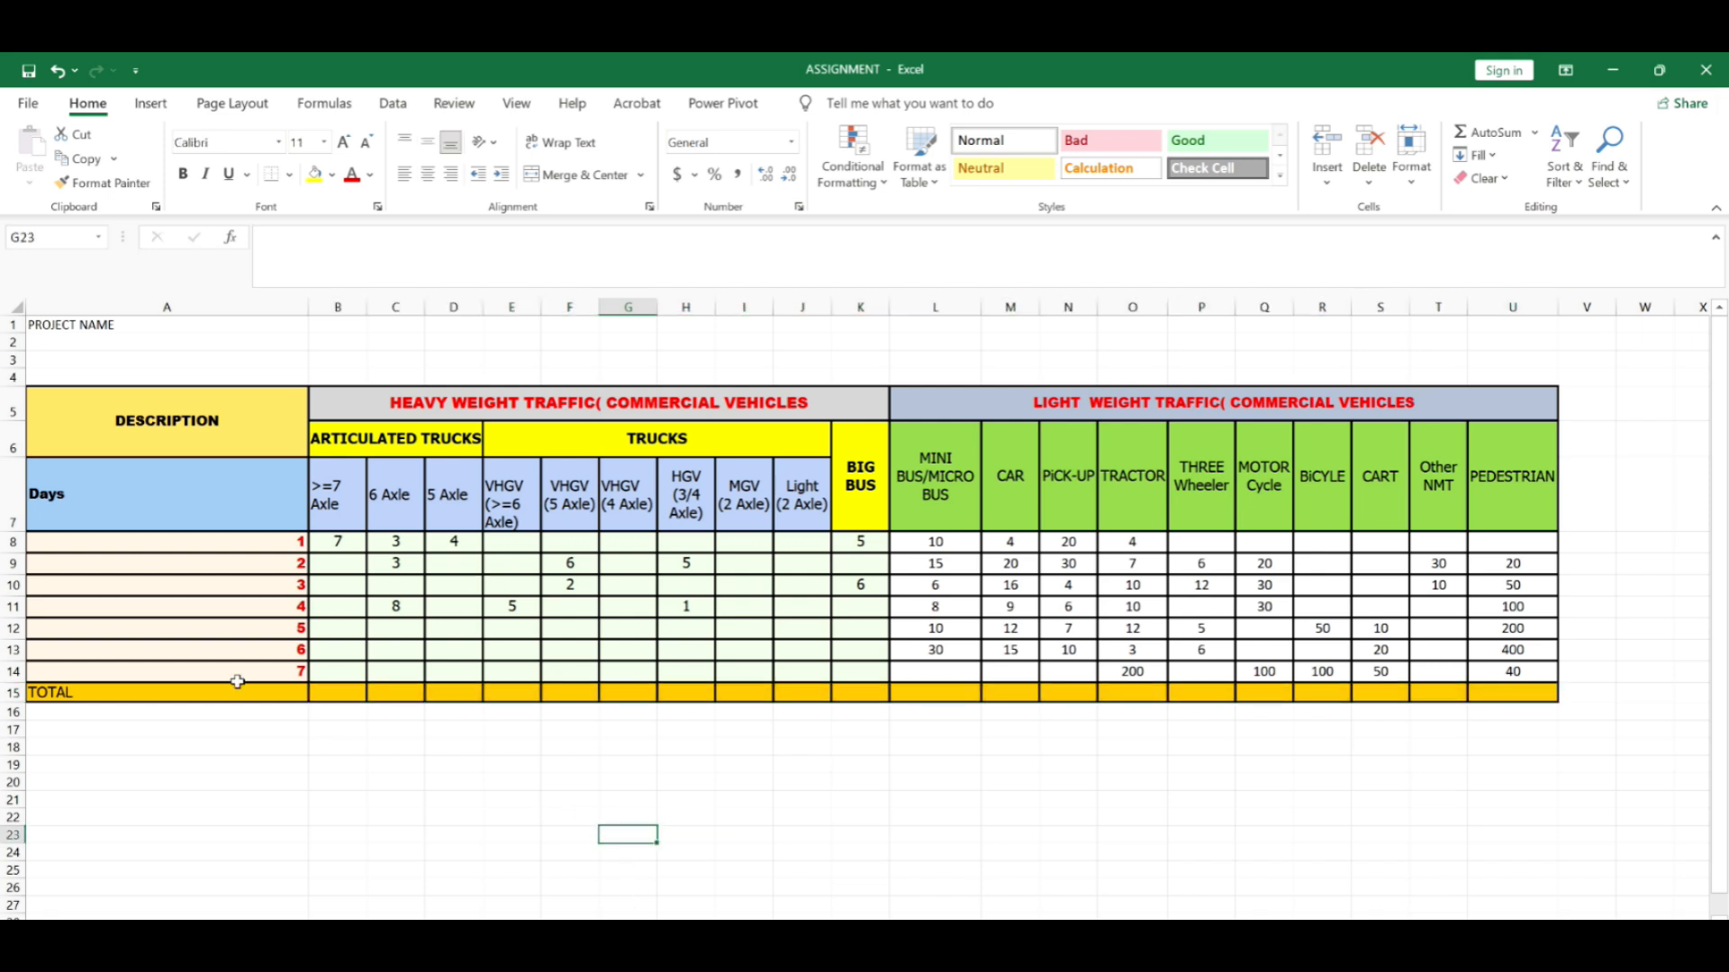
- Add an AutoSum of B8:B14 in cell B15 and fill the formula across the TOTAL row to column U
left_click_drag(337, 544, 339, 688)
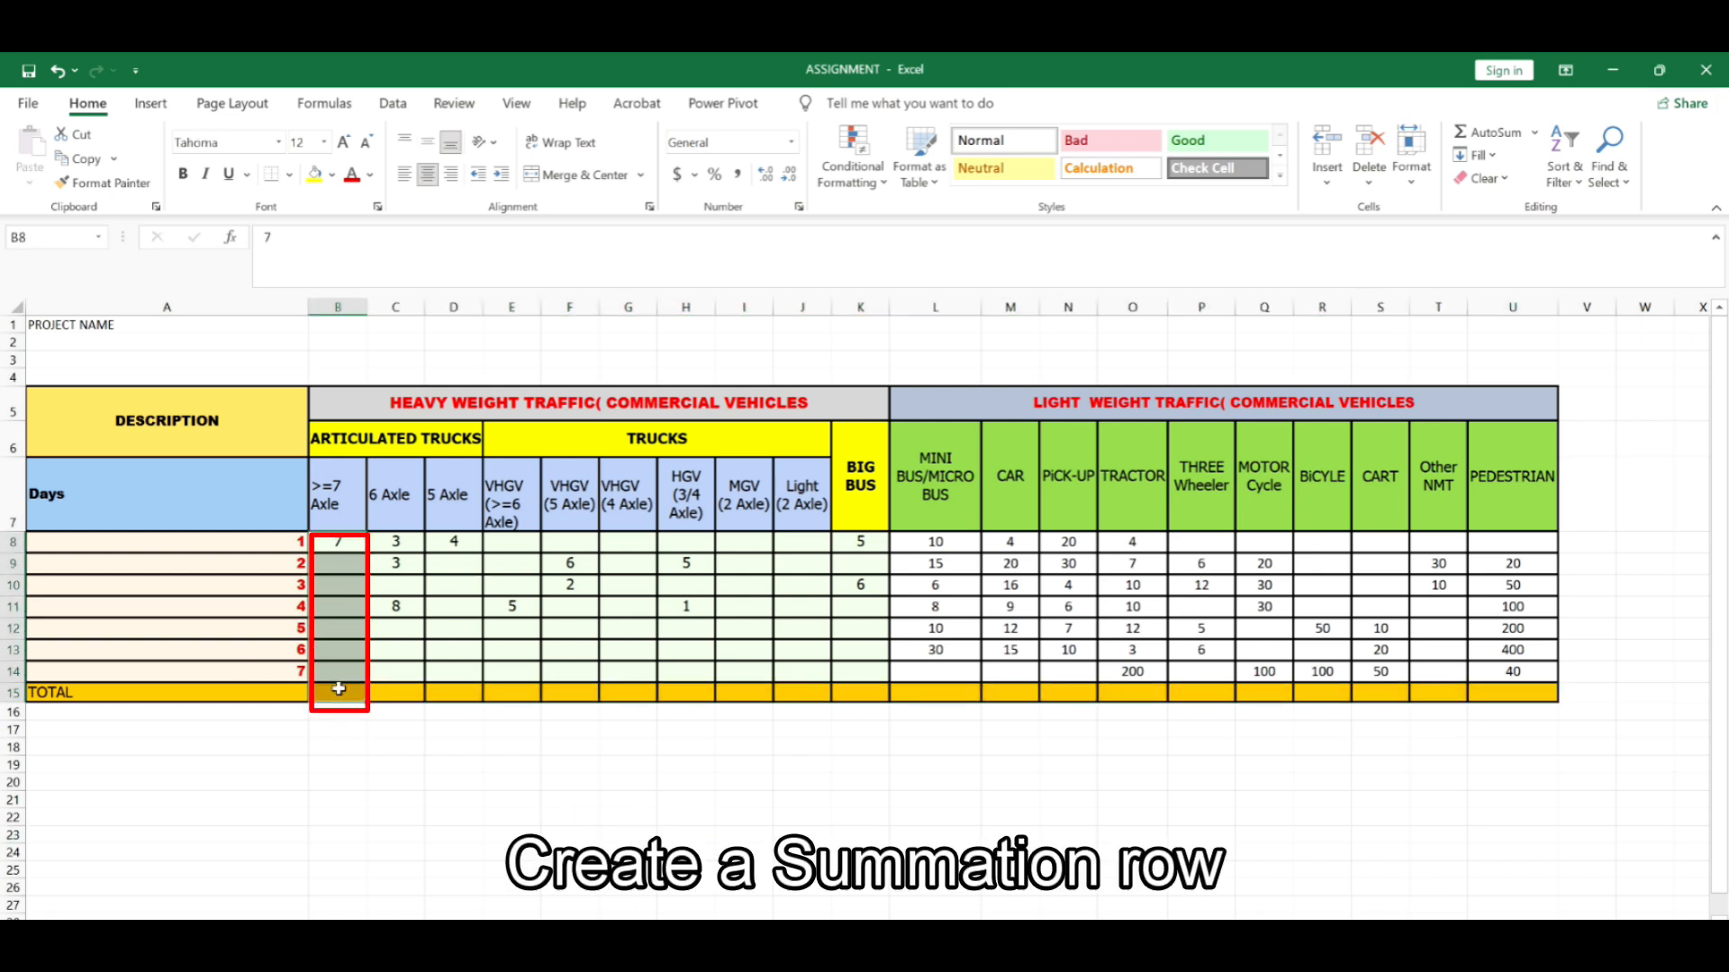
left_click(1486, 133)
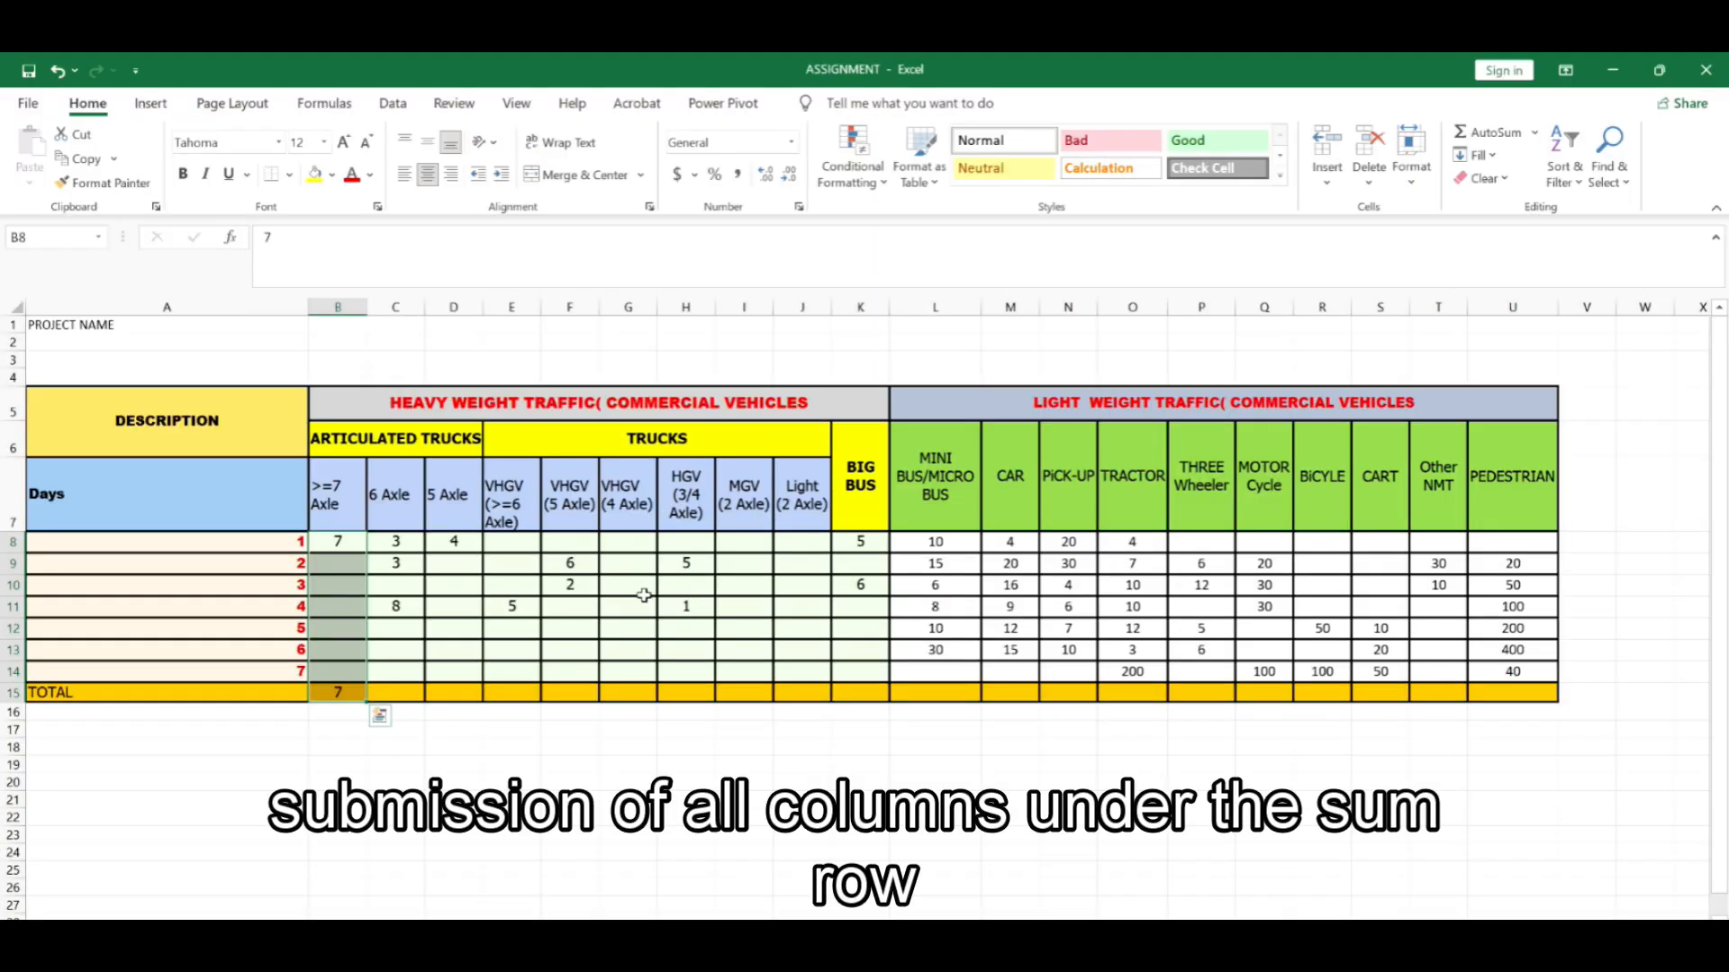
left_click(455, 799)
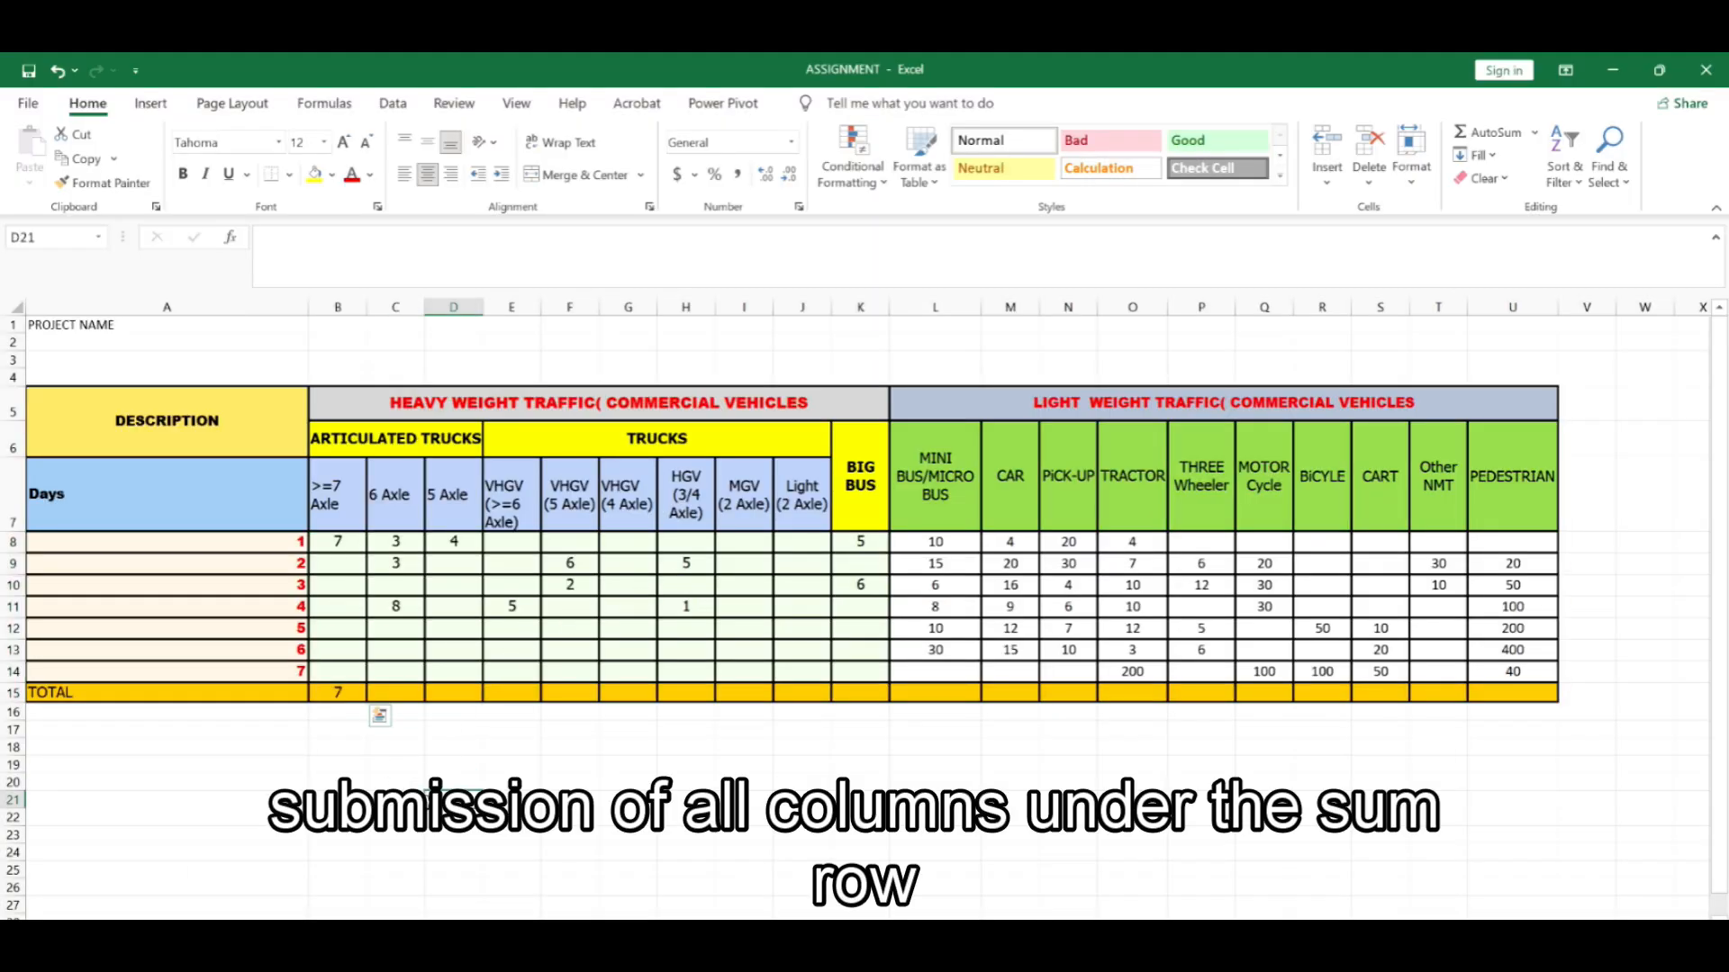
left_click(337, 695)
left_click_drag(365, 701, 887, 698)
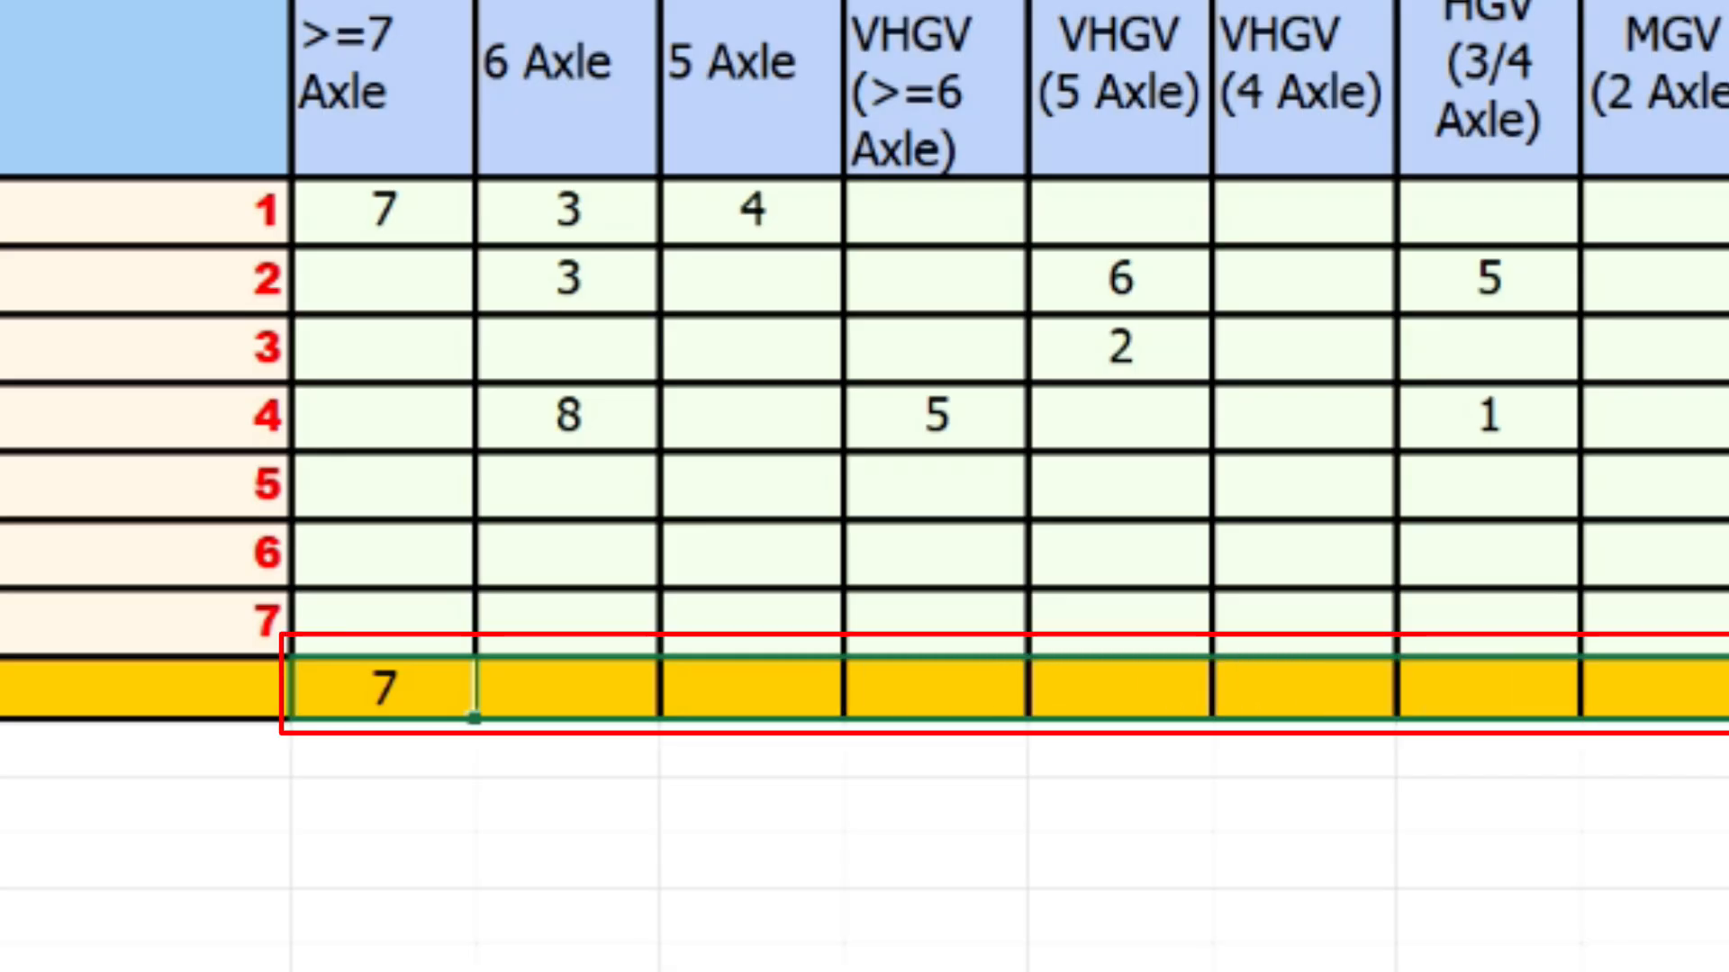
left_click_drag(1710, 690, 1728, 689)
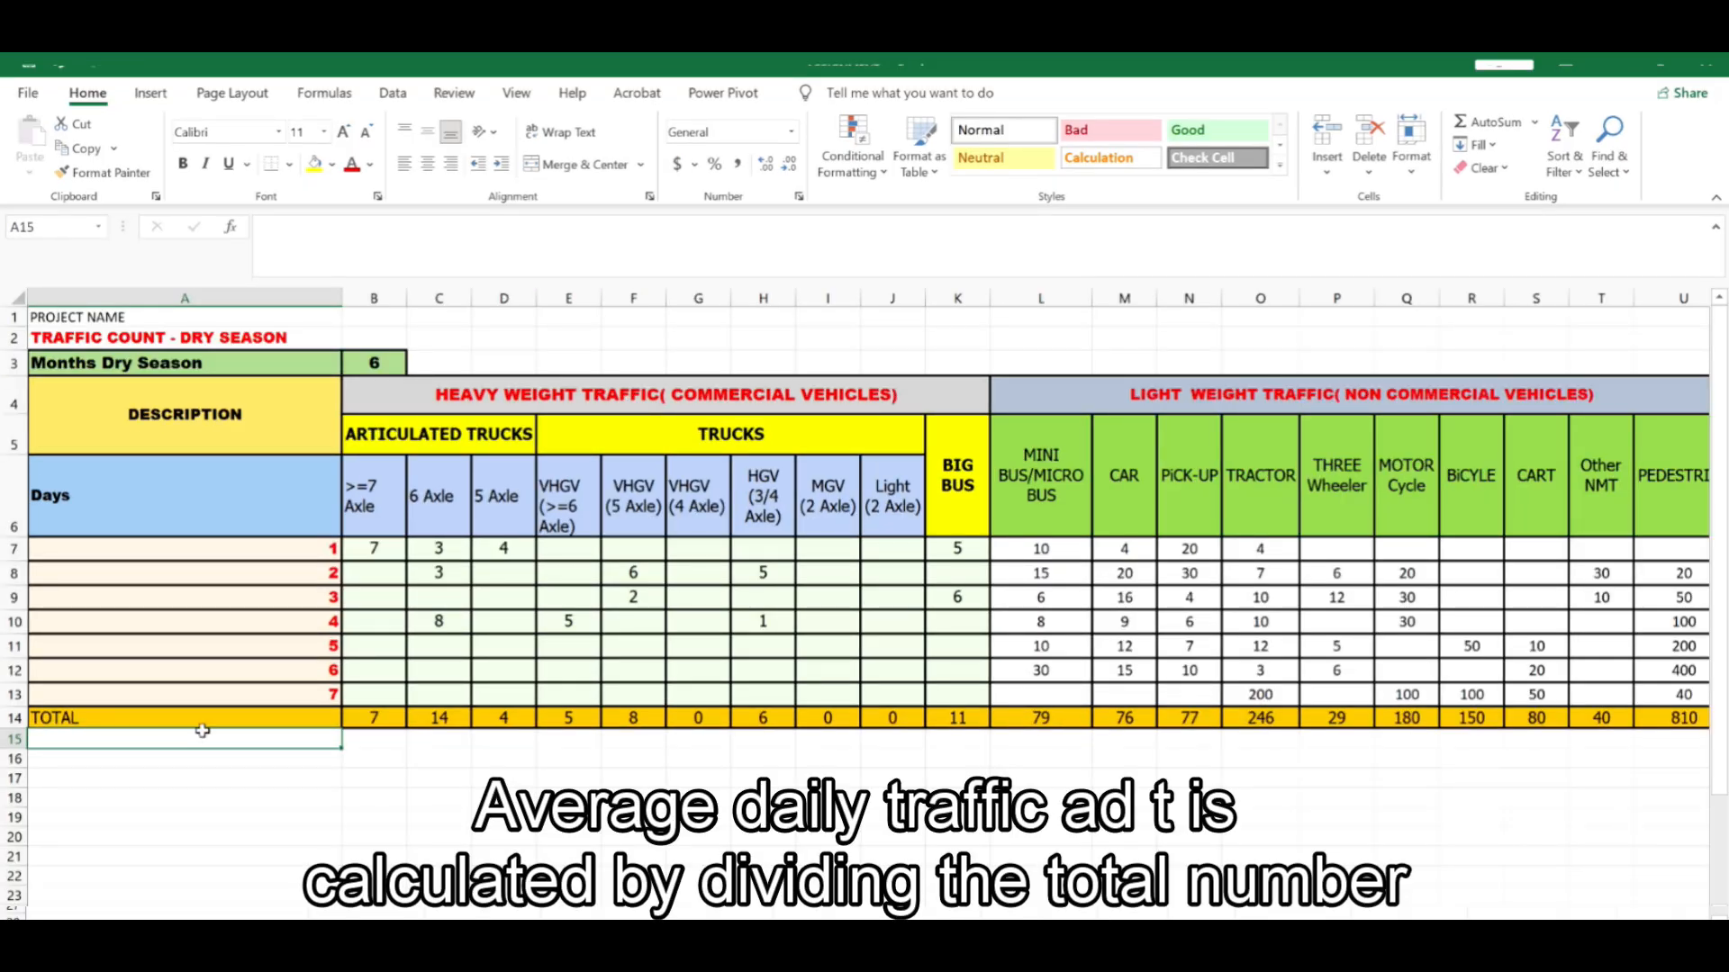
left_click_drag(202, 731, 1394, 731)
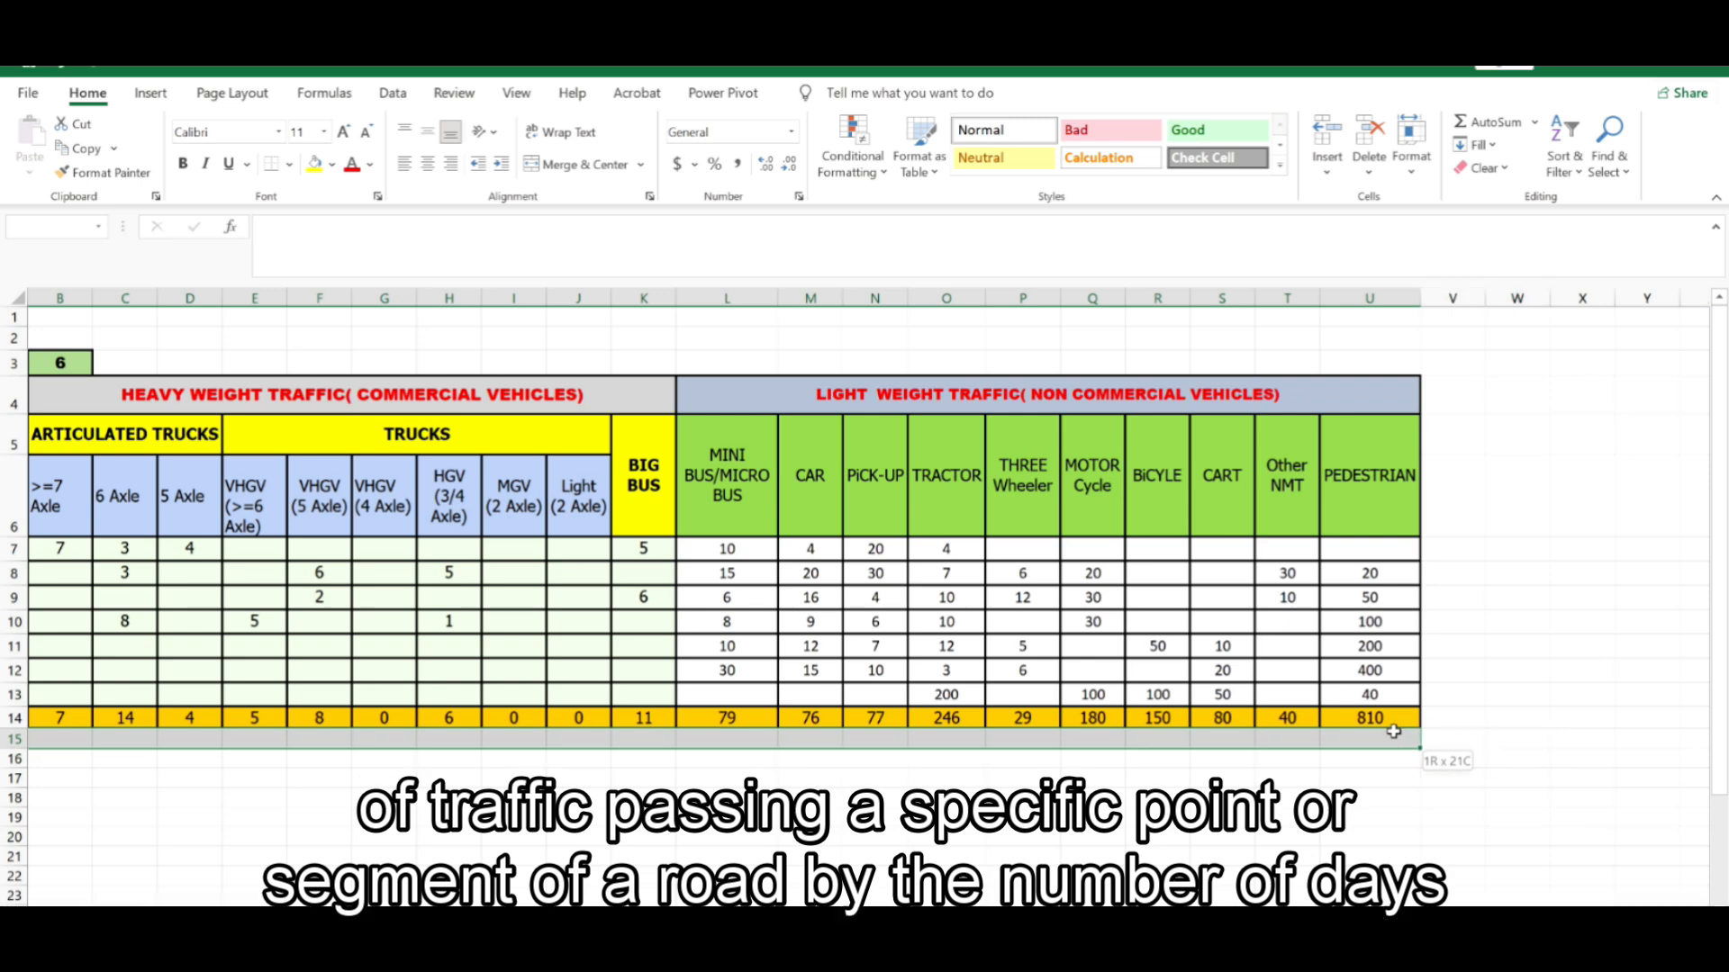
left_click_drag(1433, 920, 1405, 920)
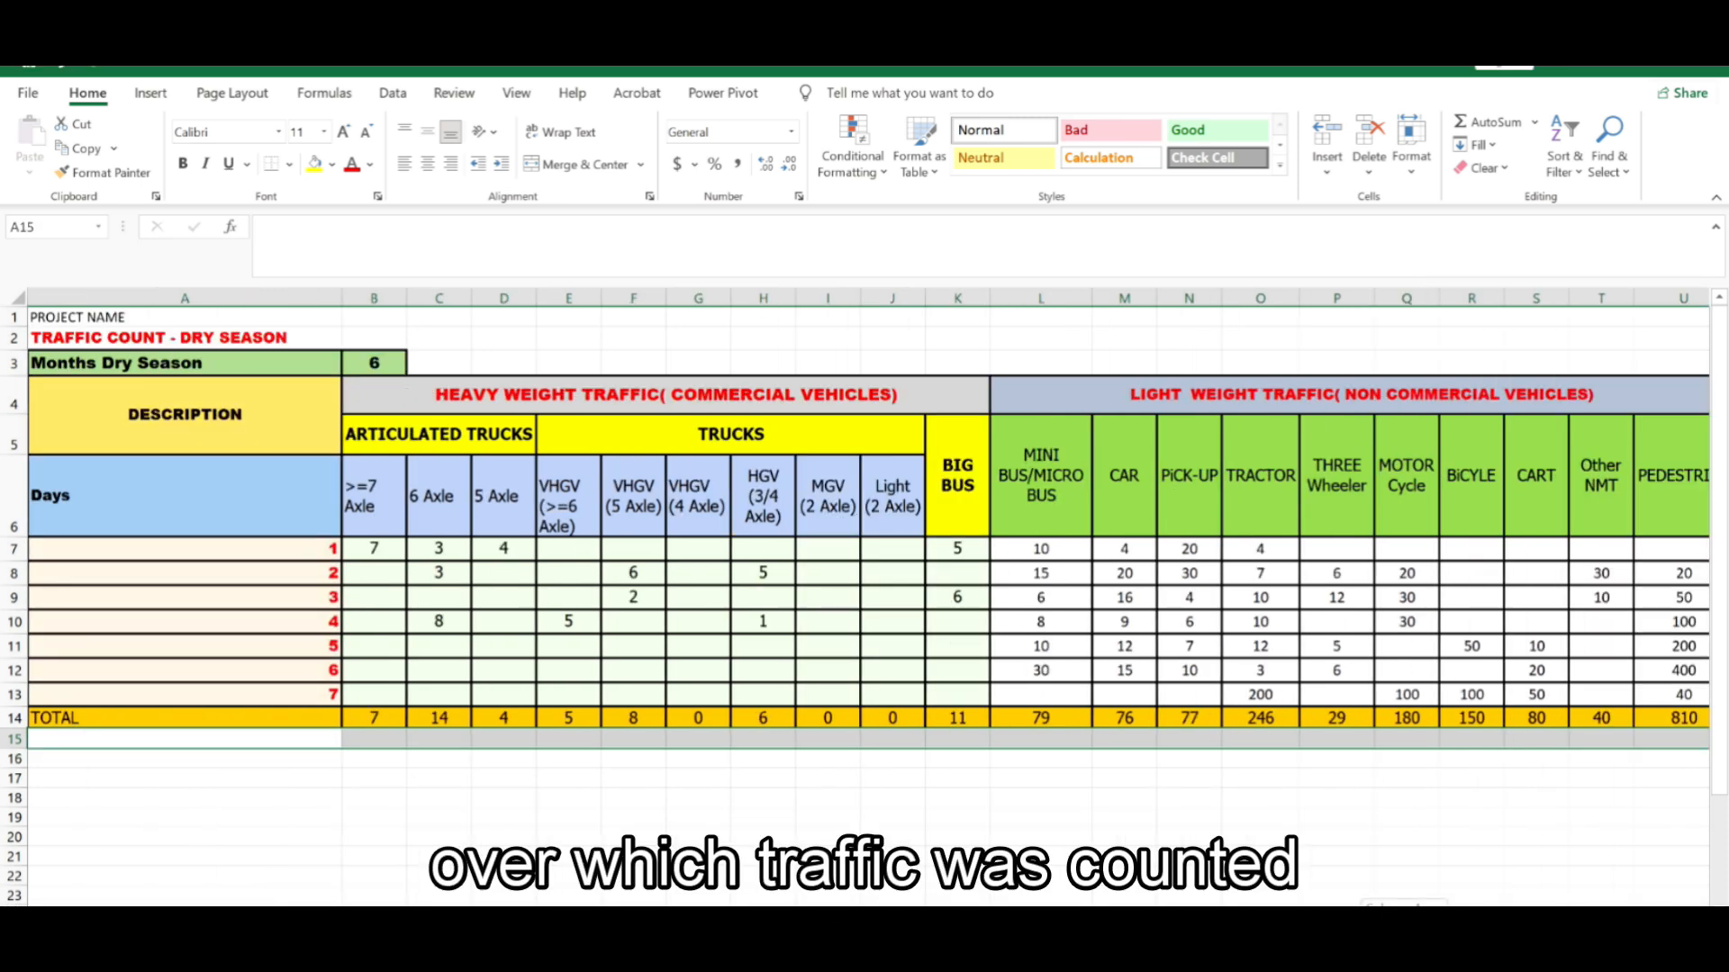
left_click(200, 843)
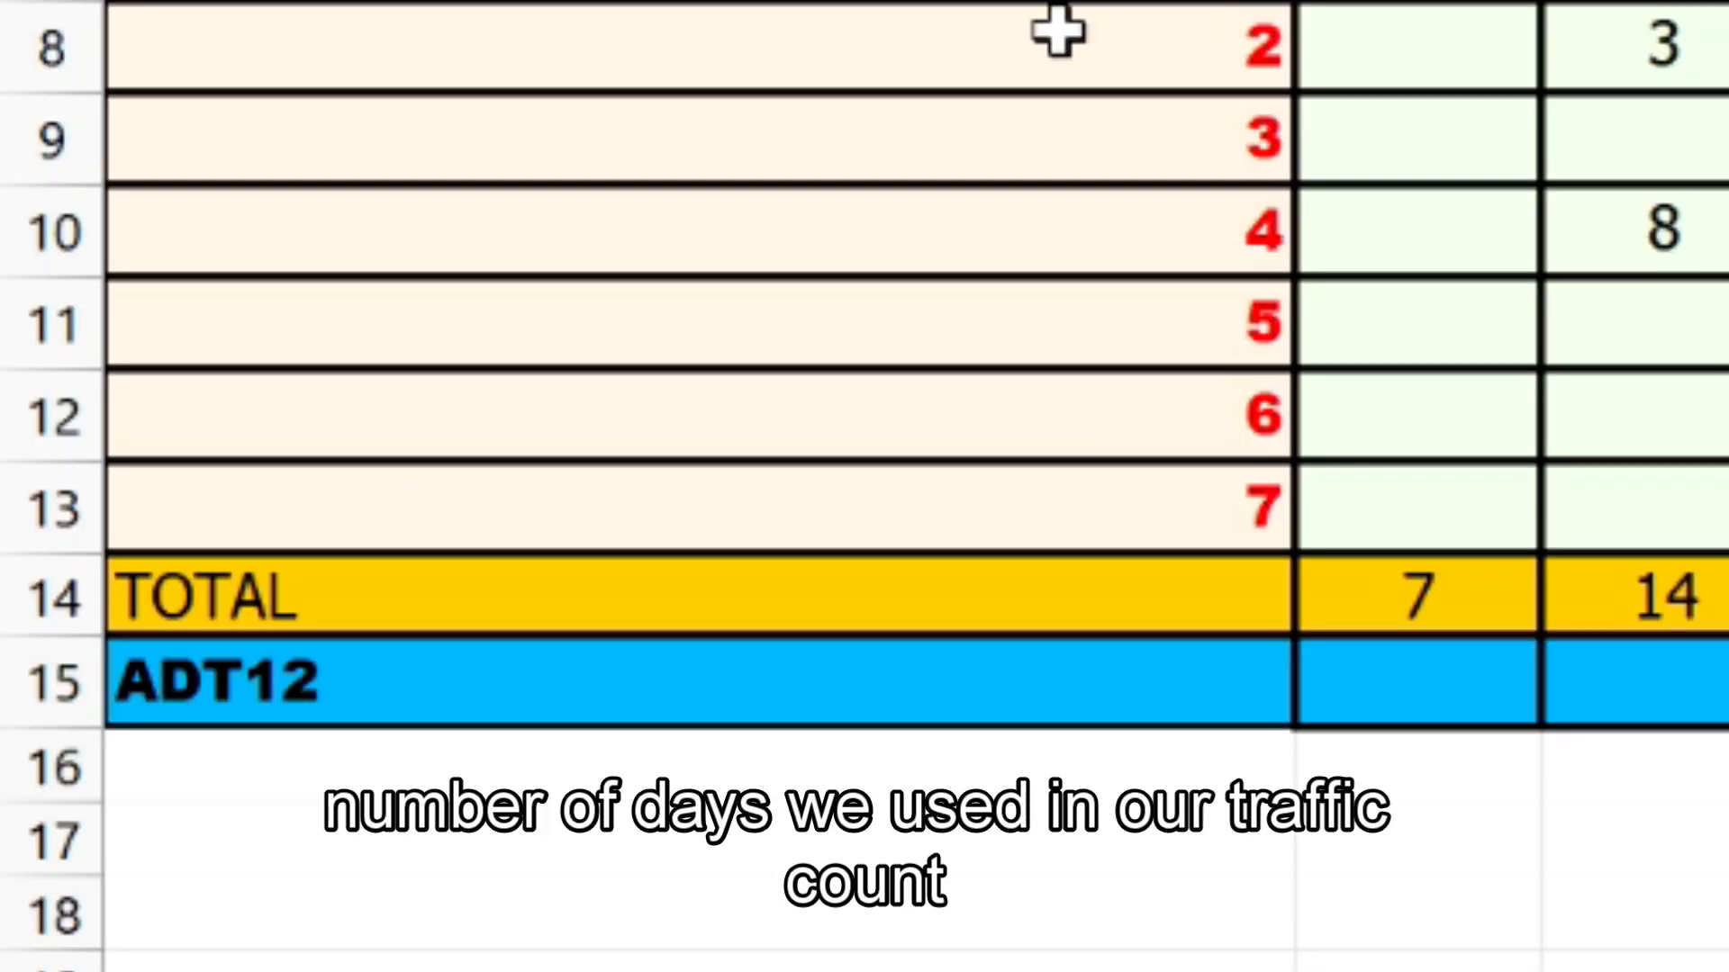
- Enter the formula =B14/7 in cell B15 of the ADT12 row to divide the total by seven days
double_click(1391, 687)
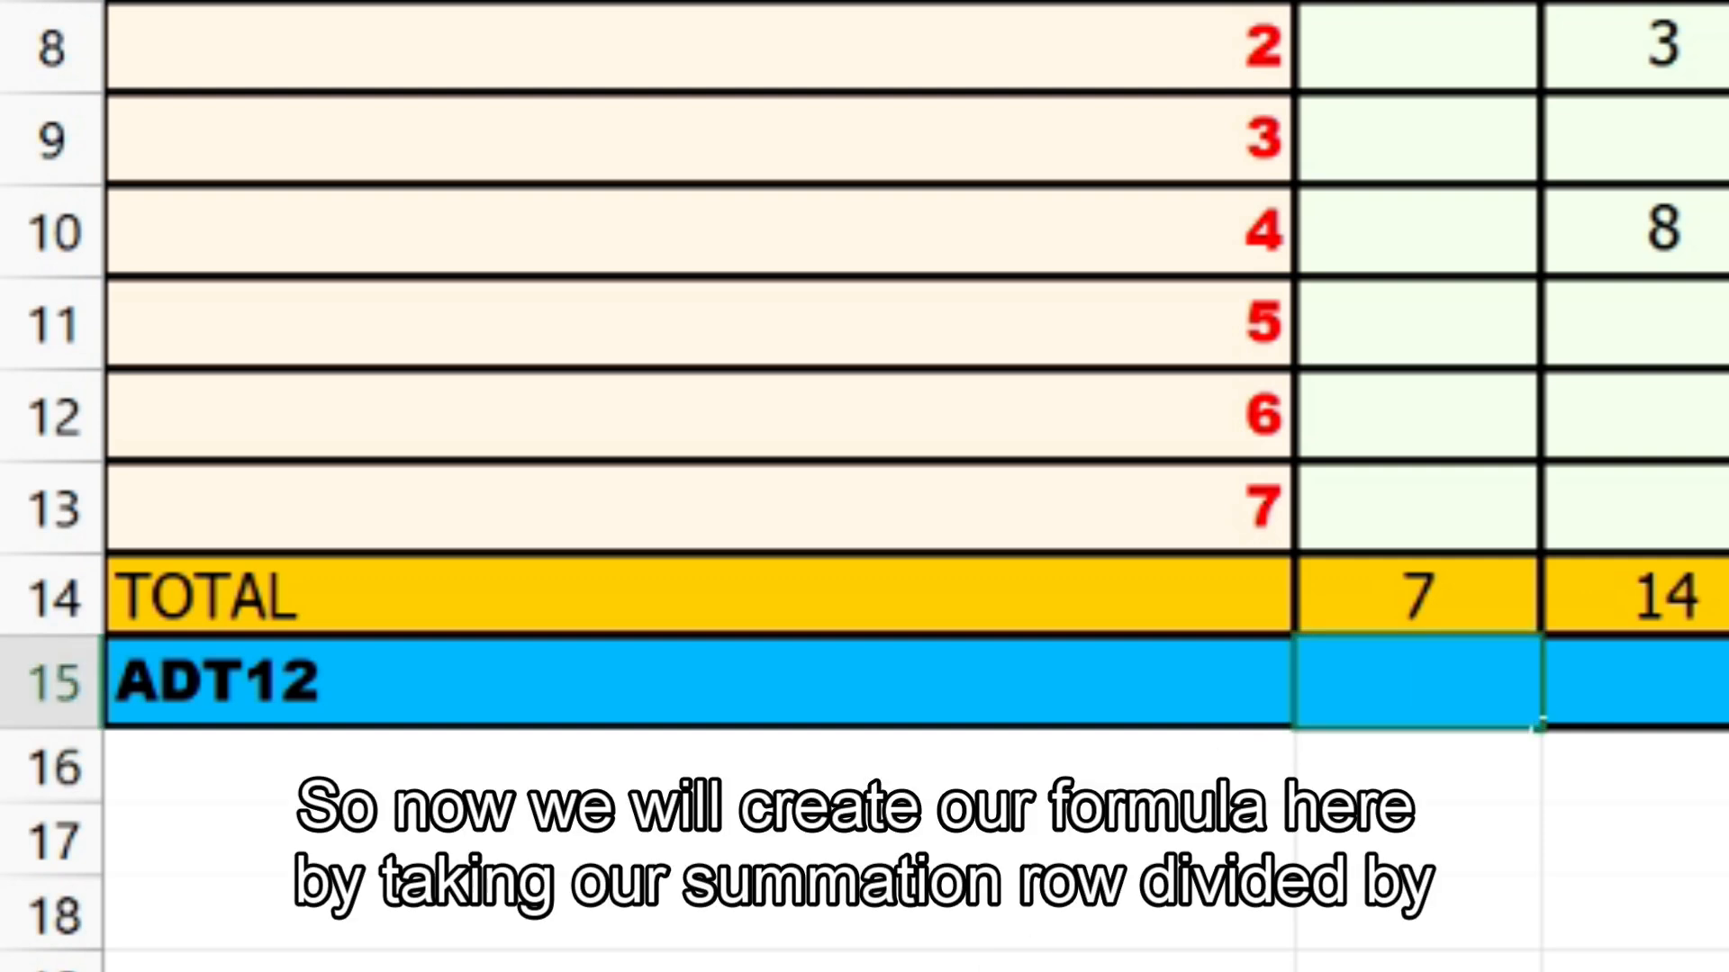
left_click(1477, 594)
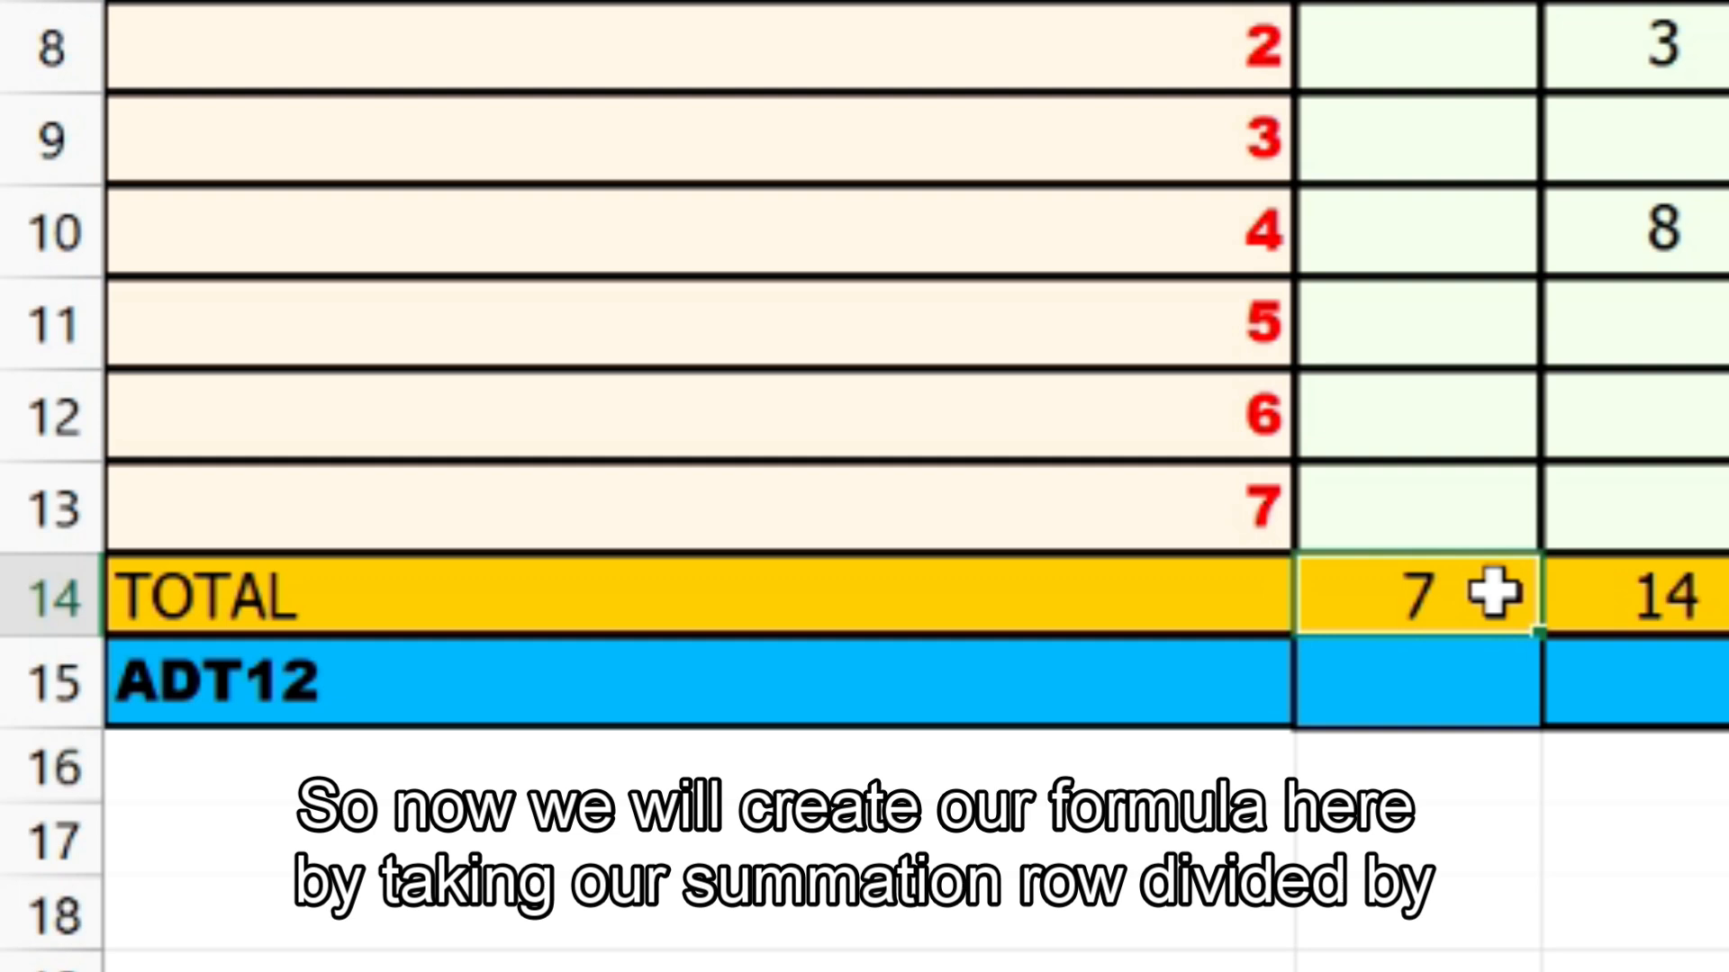
left_click(1416, 712)
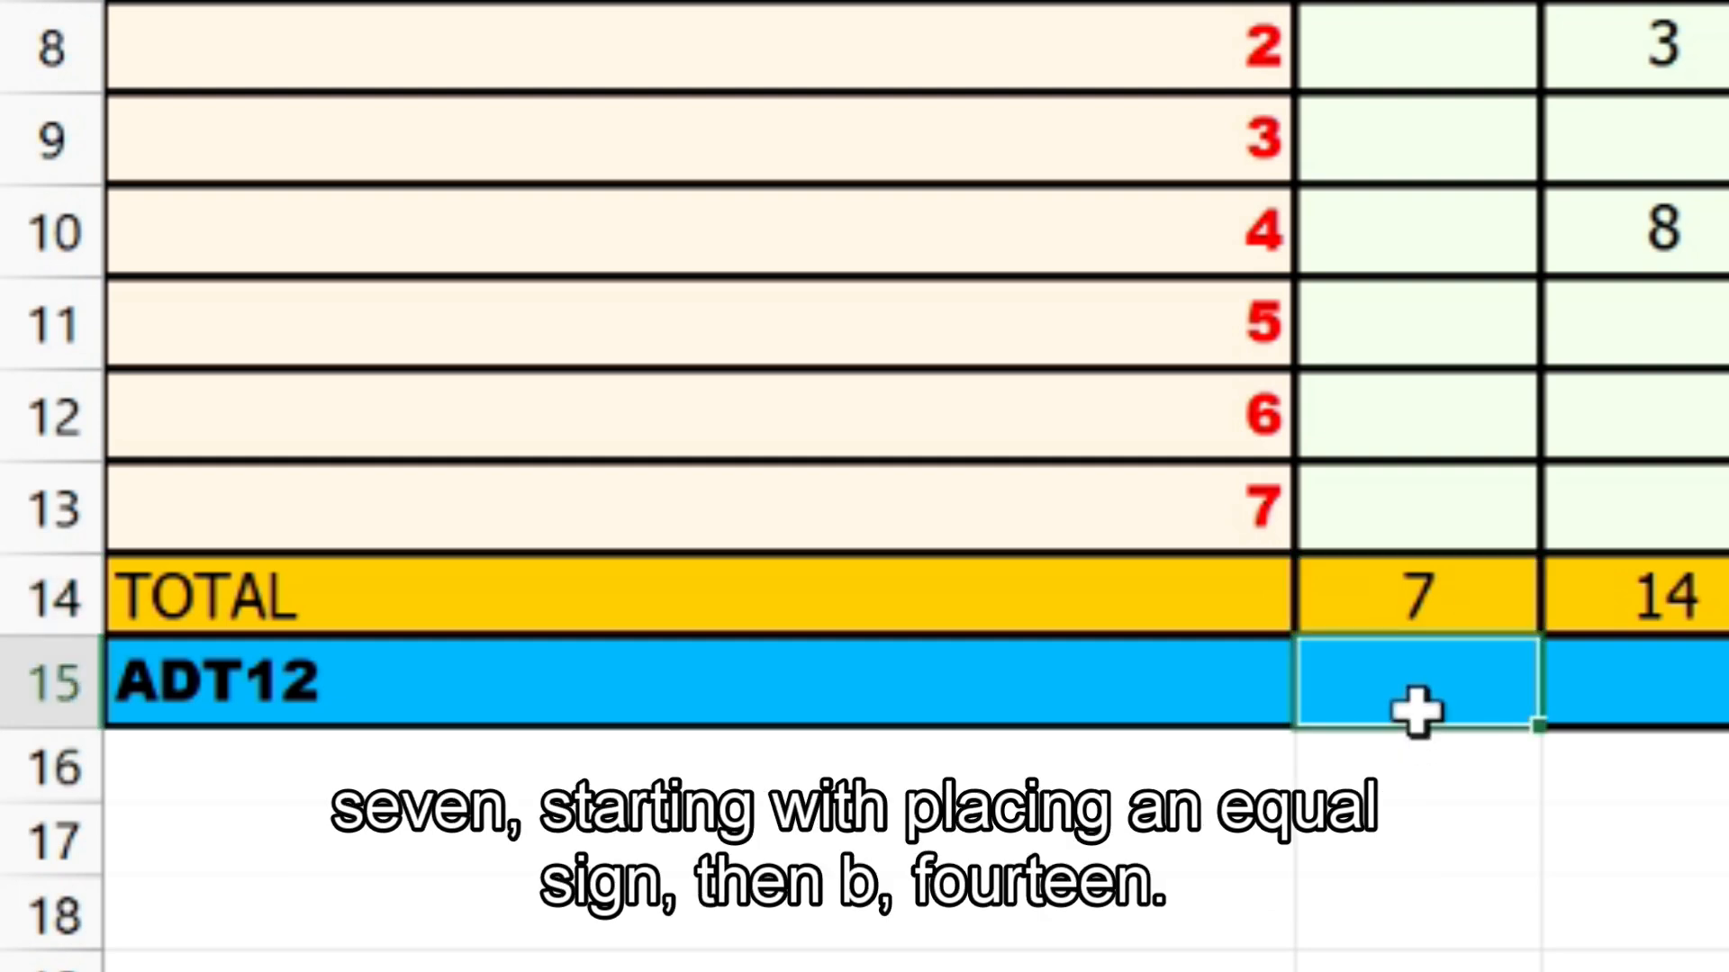
left_click(1209, 507)
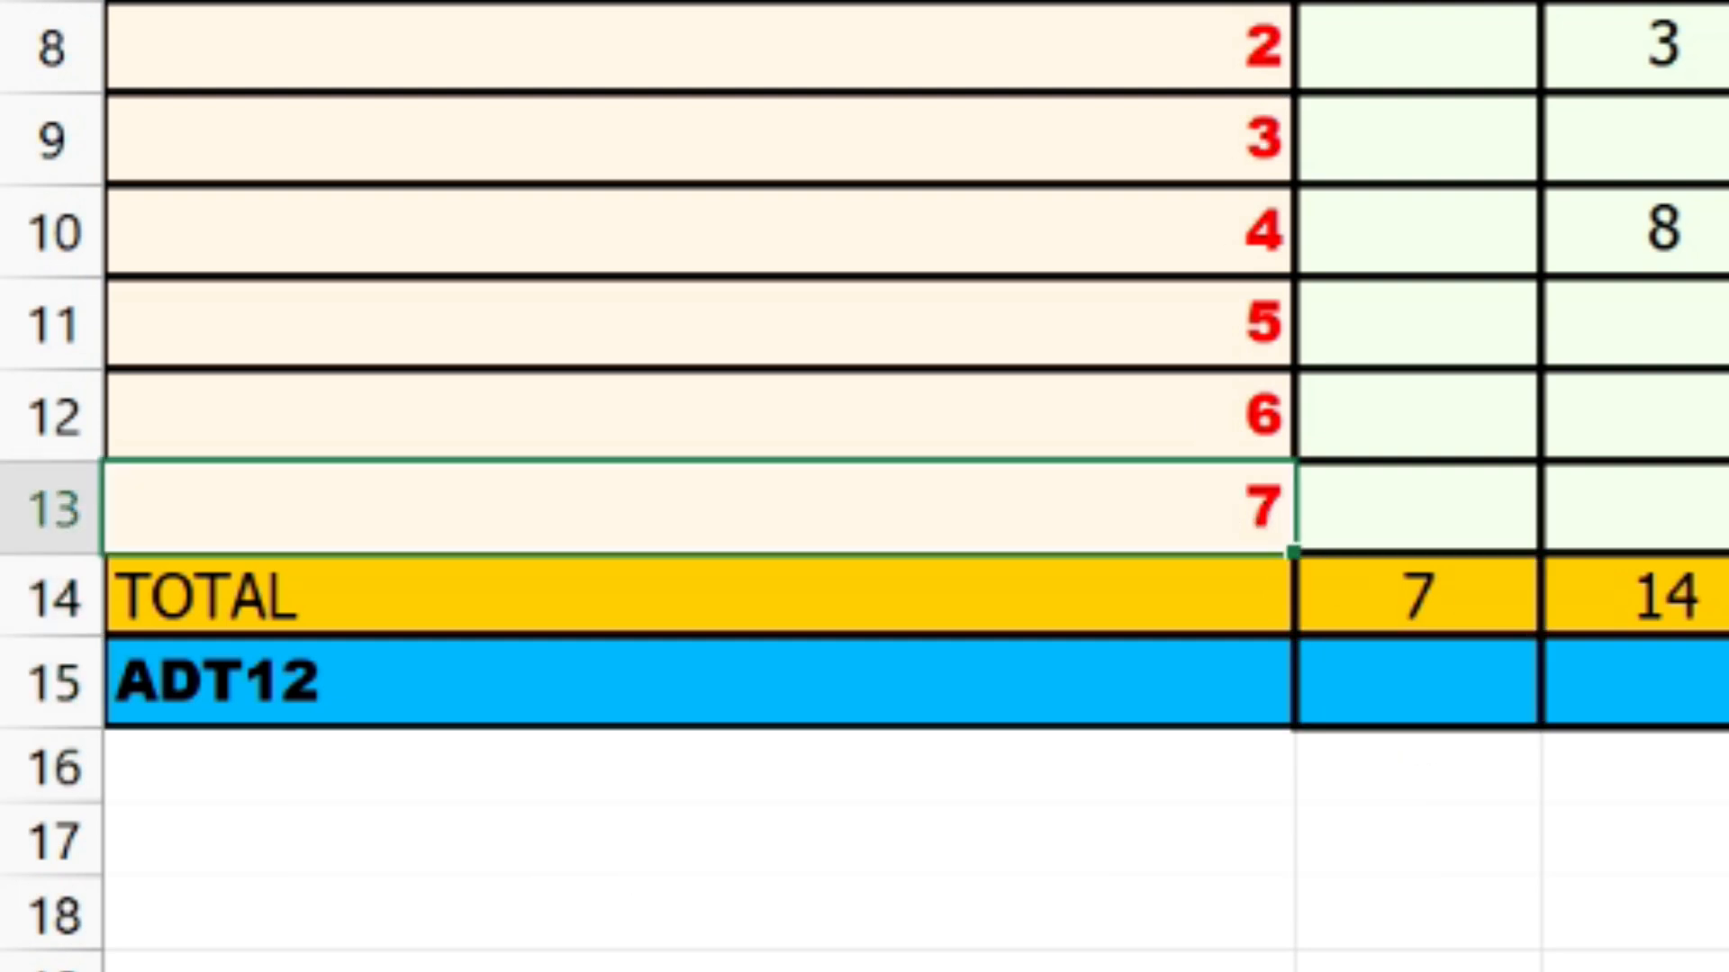
left_click(1418, 682)
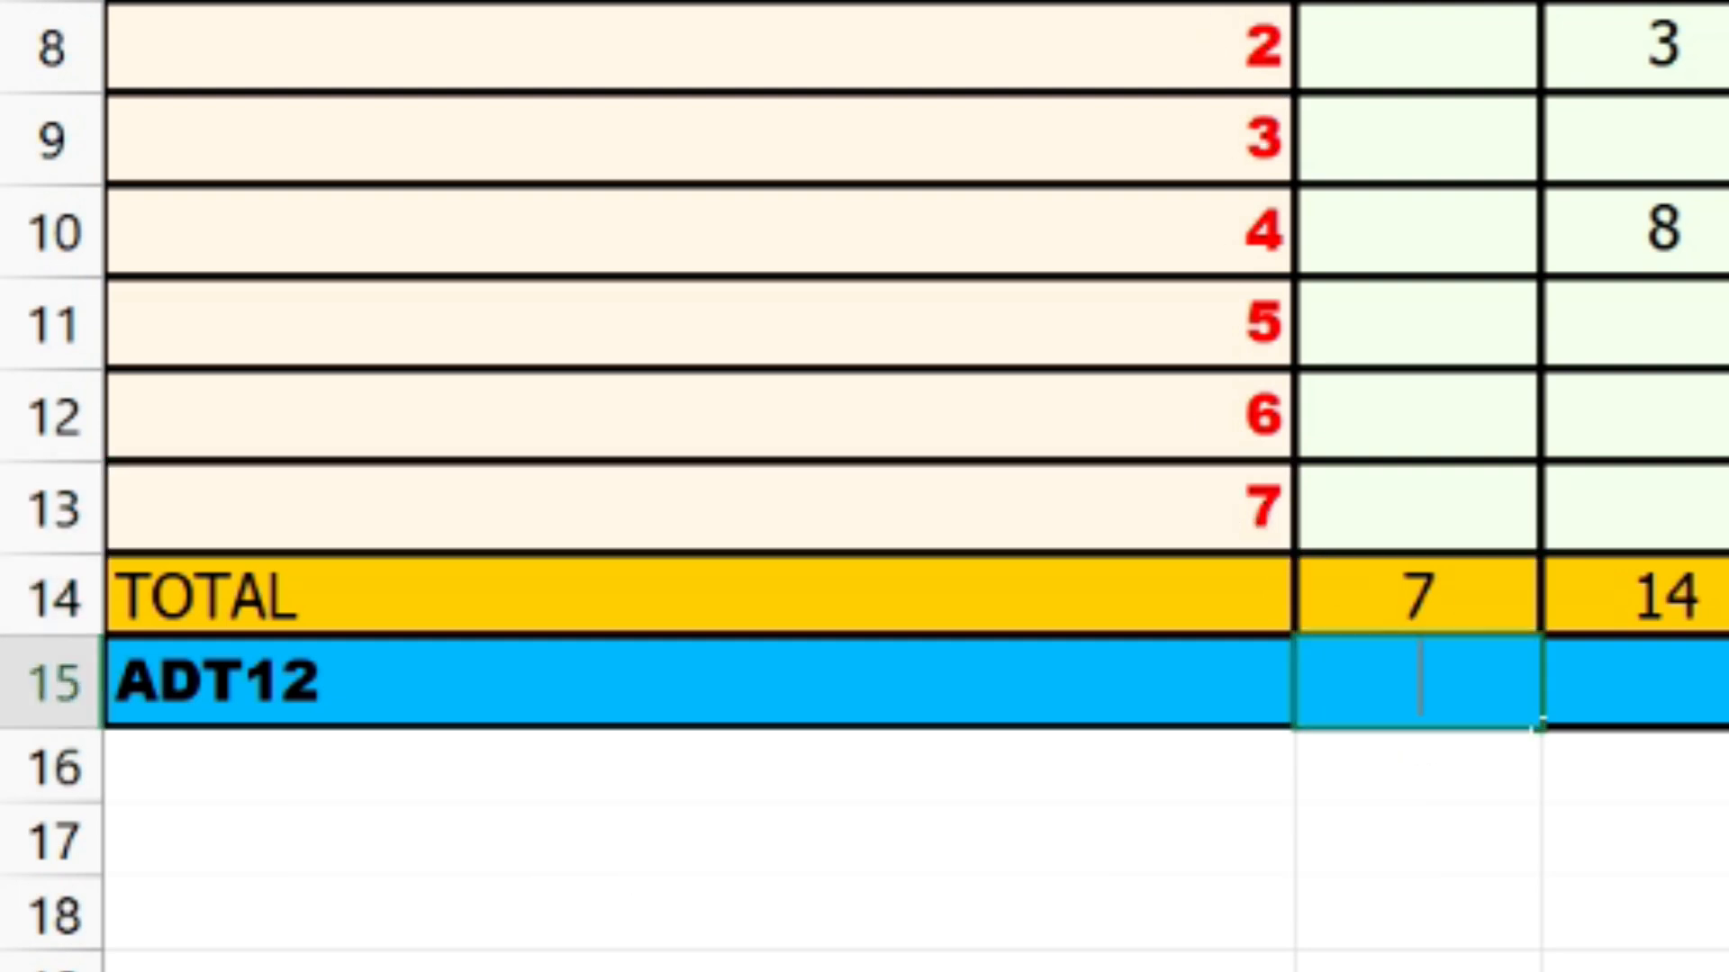
type("=")
left_click(1420, 594)
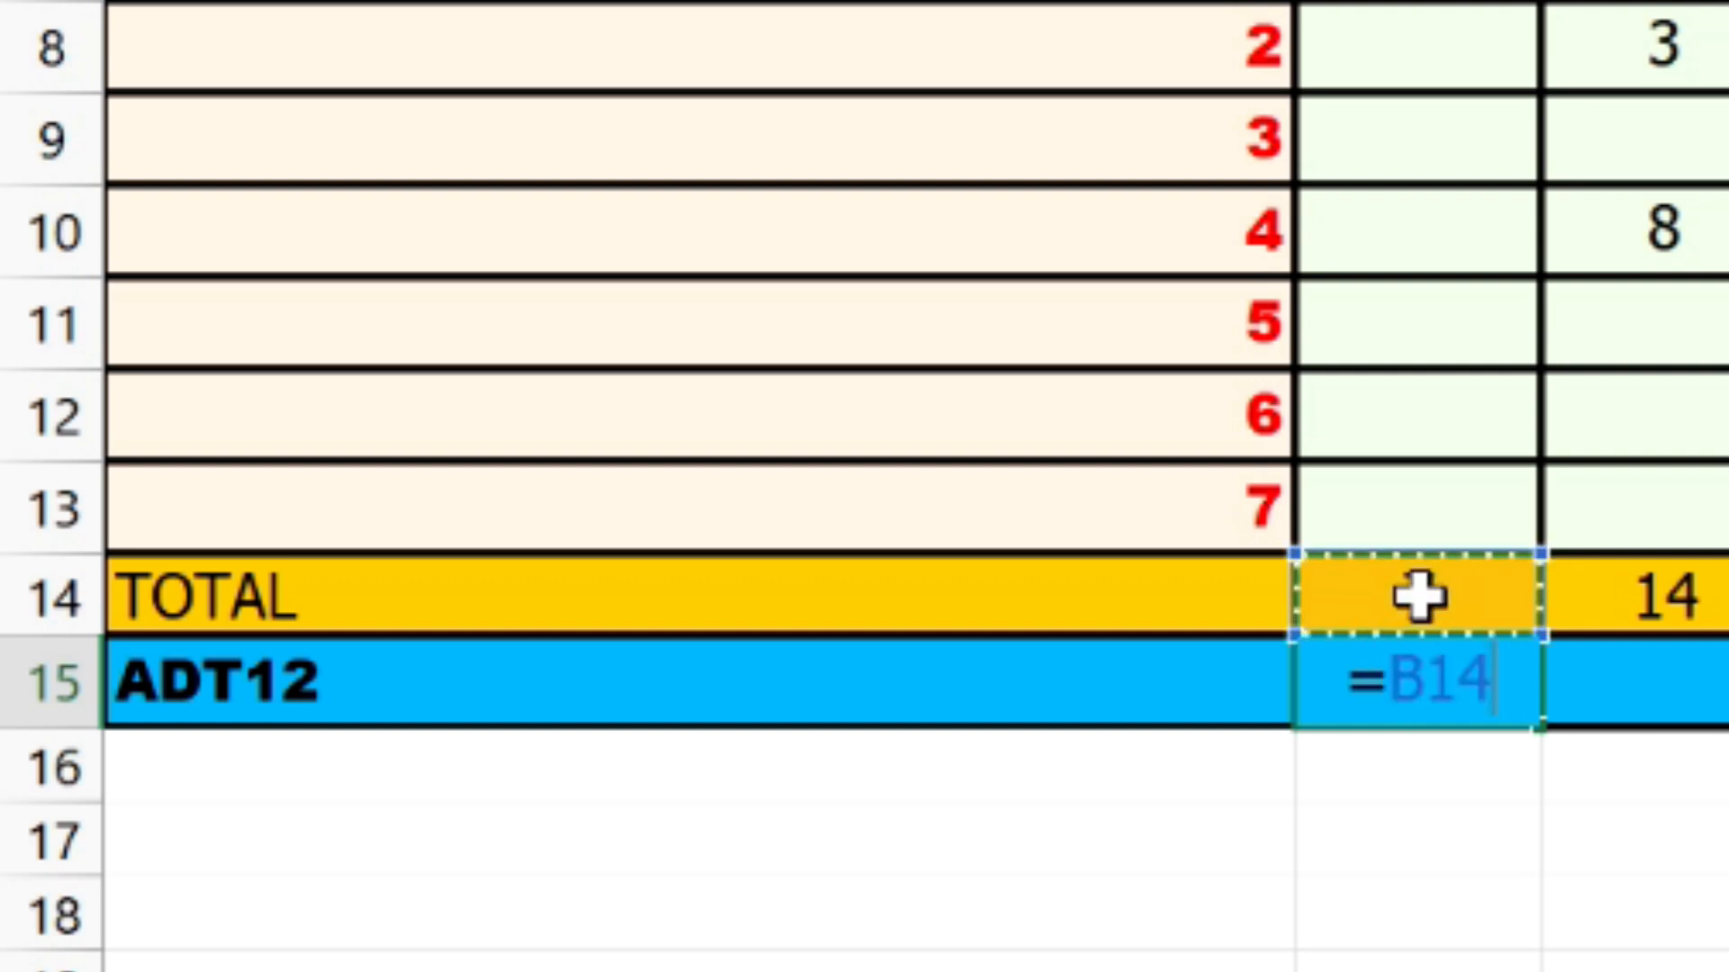
type("/")
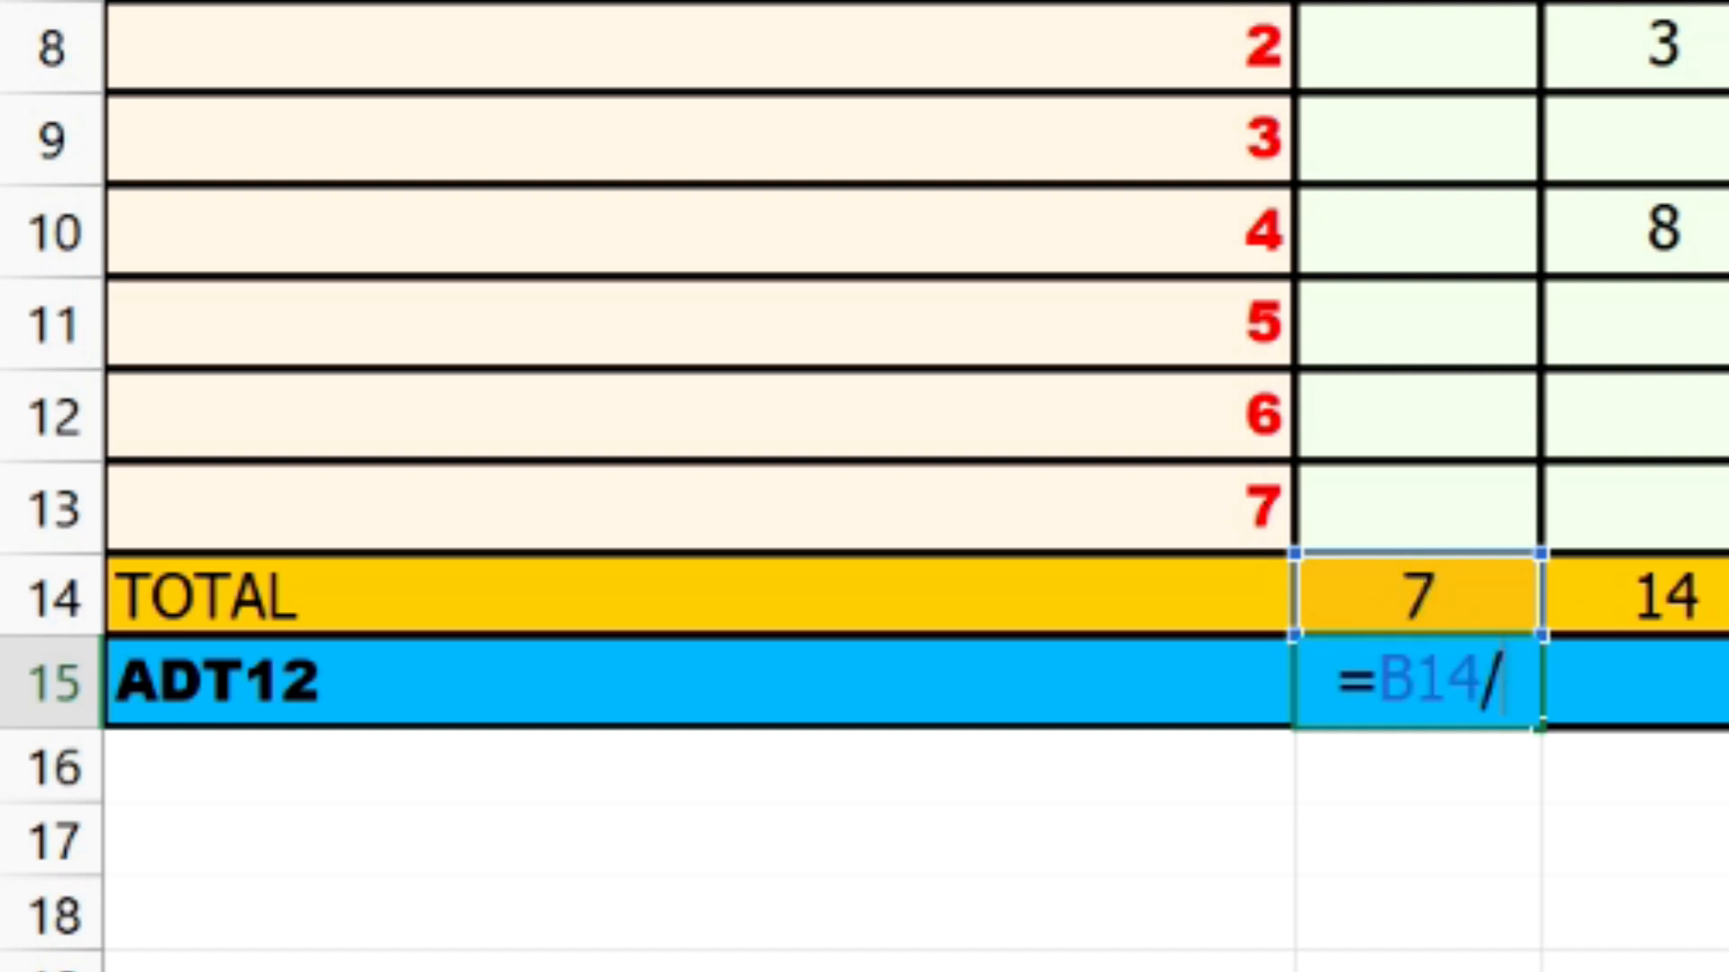
type("7")
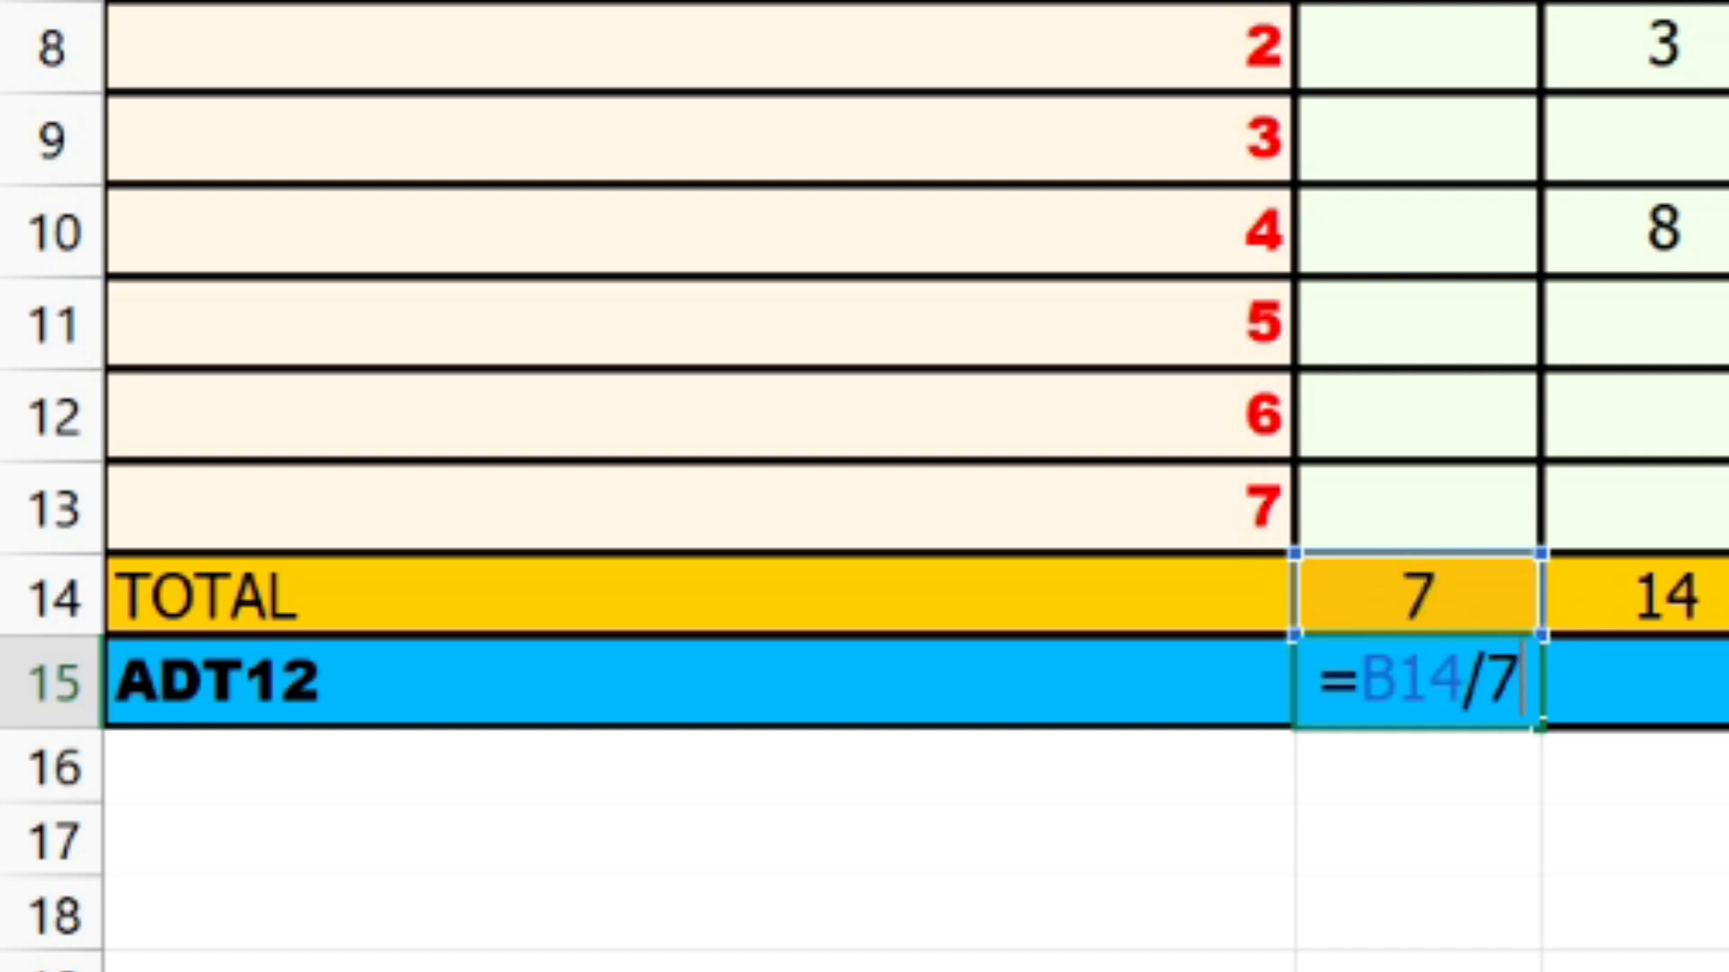
key("Return")
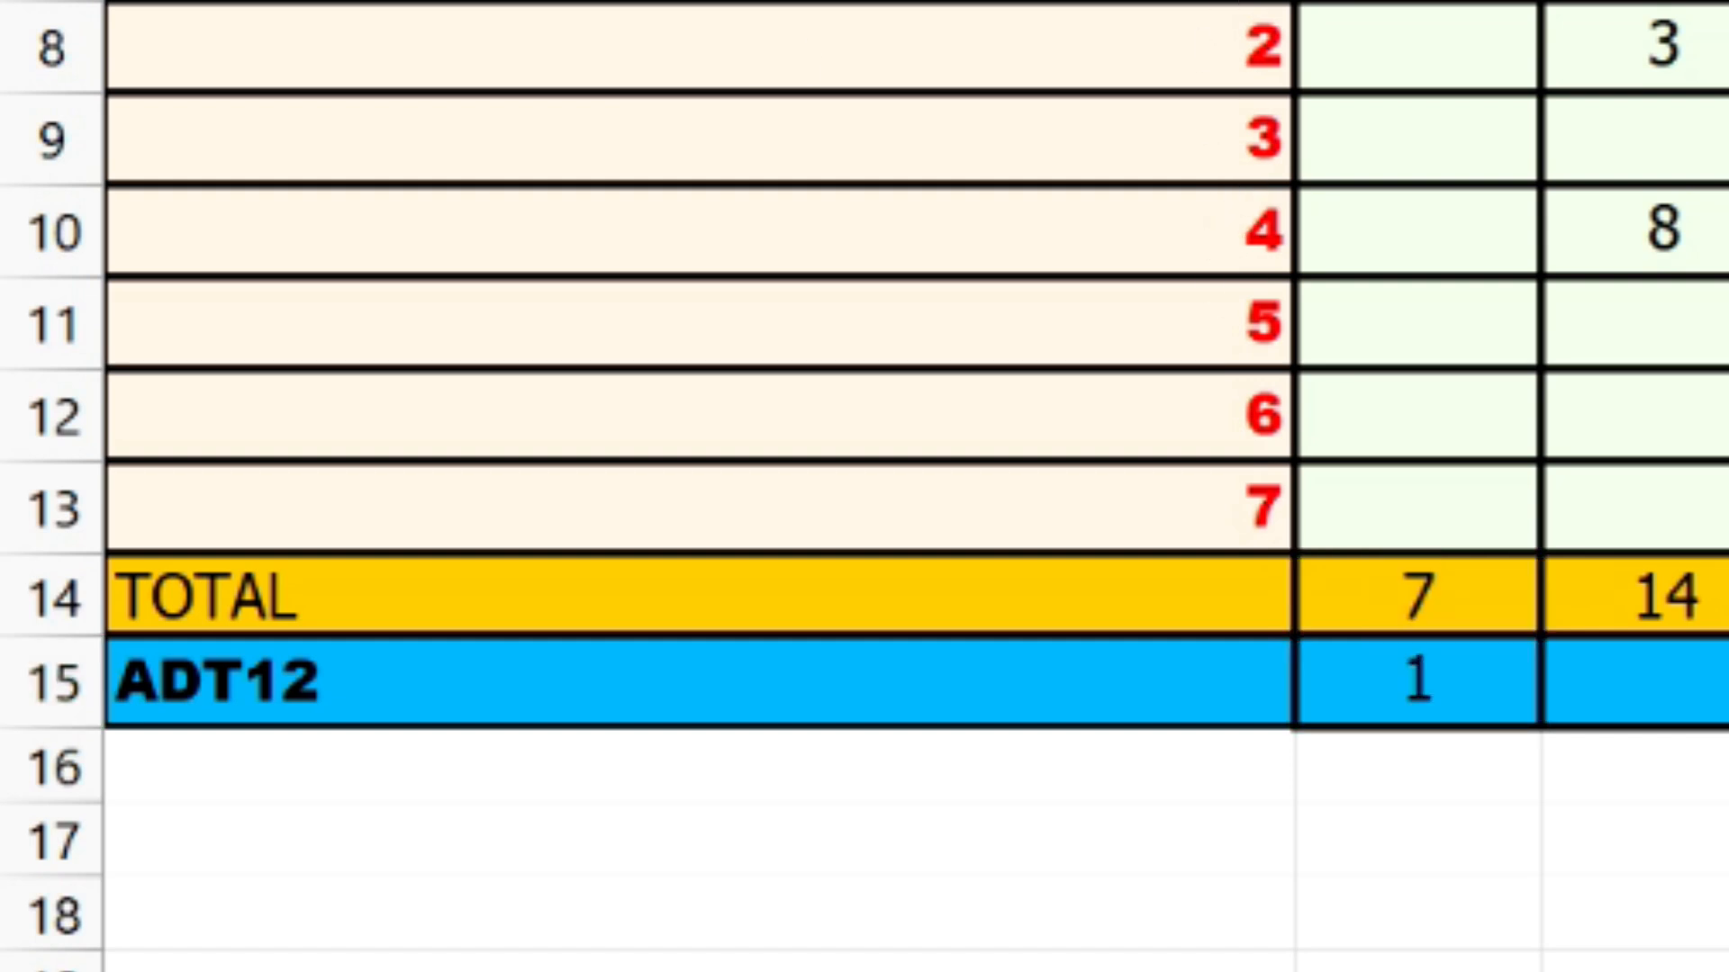
- Fill the ADT12 formula from B15 across row 15 to the PEDESTRIAN column U
left_click(1403, 674)
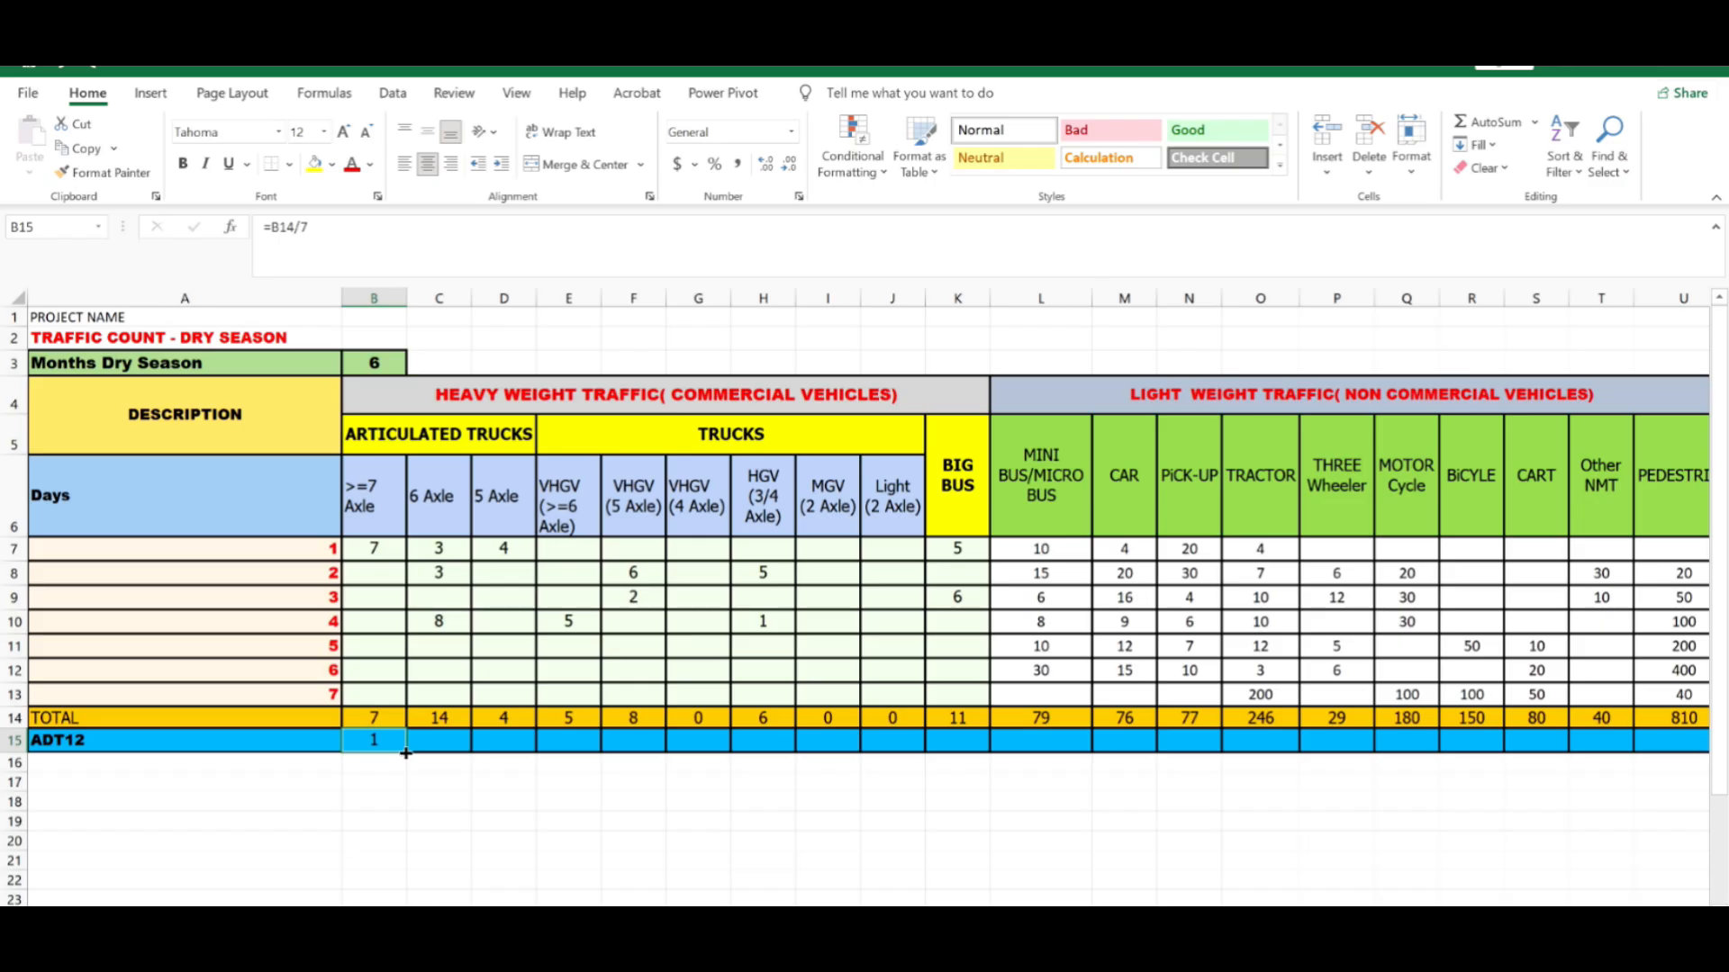
left_click_drag(411, 753, 1419, 746)
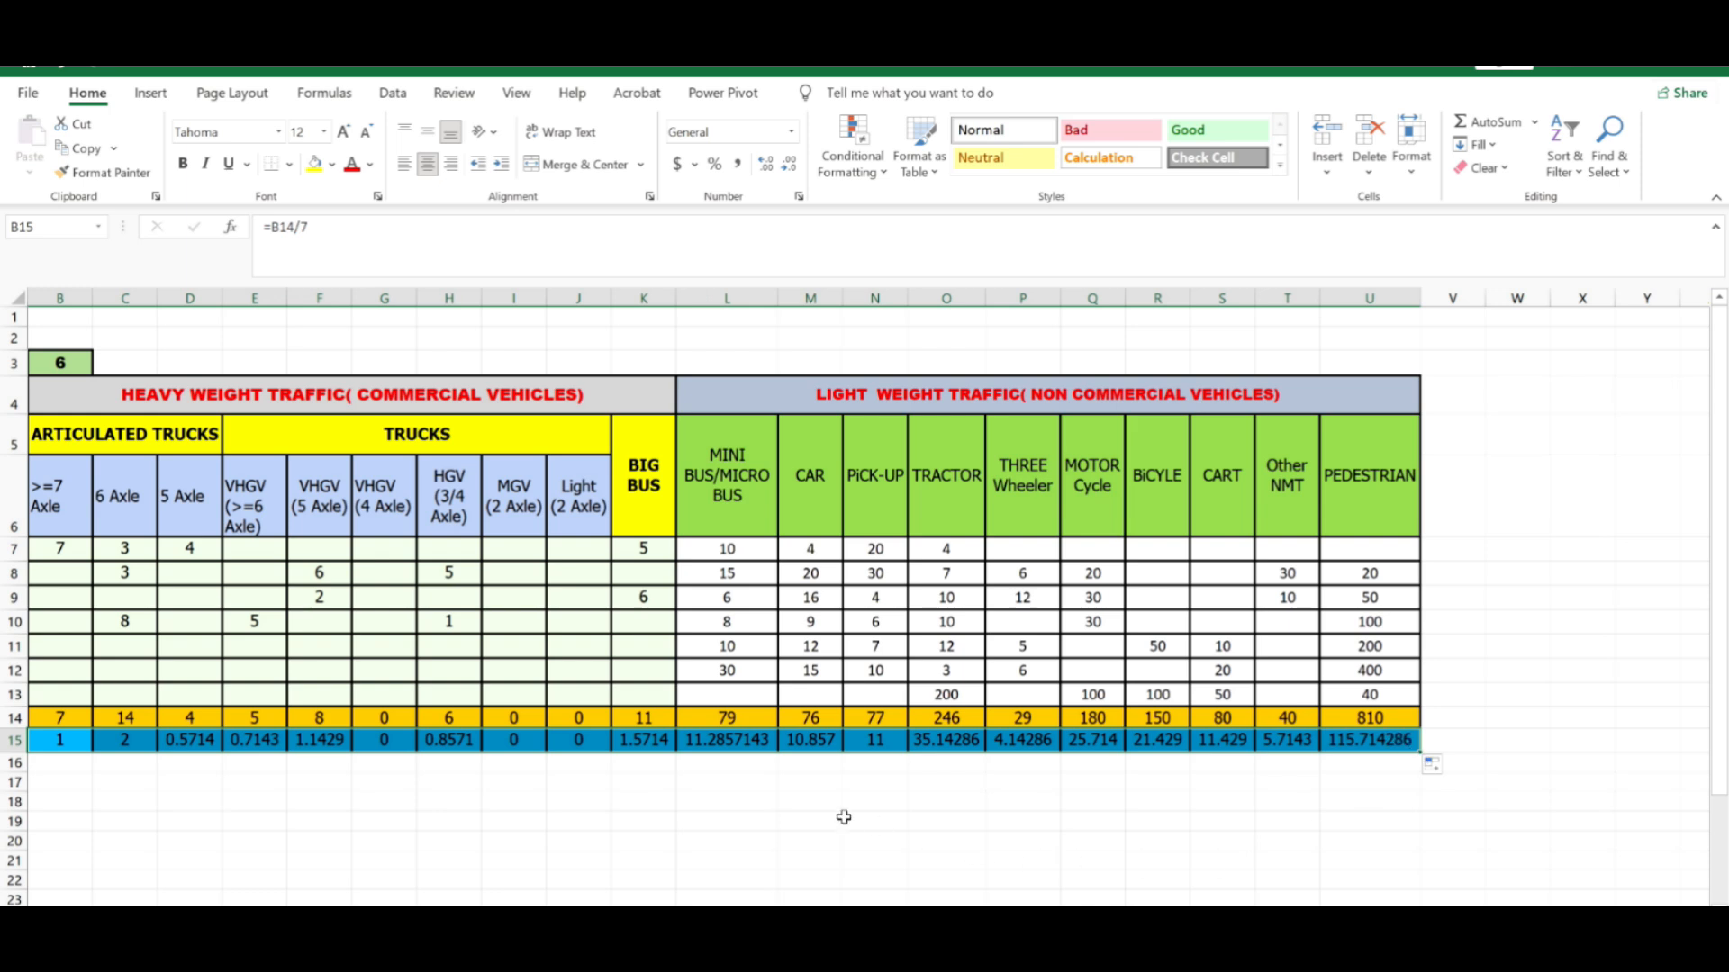
scroll(1432, 765, "left", 2)
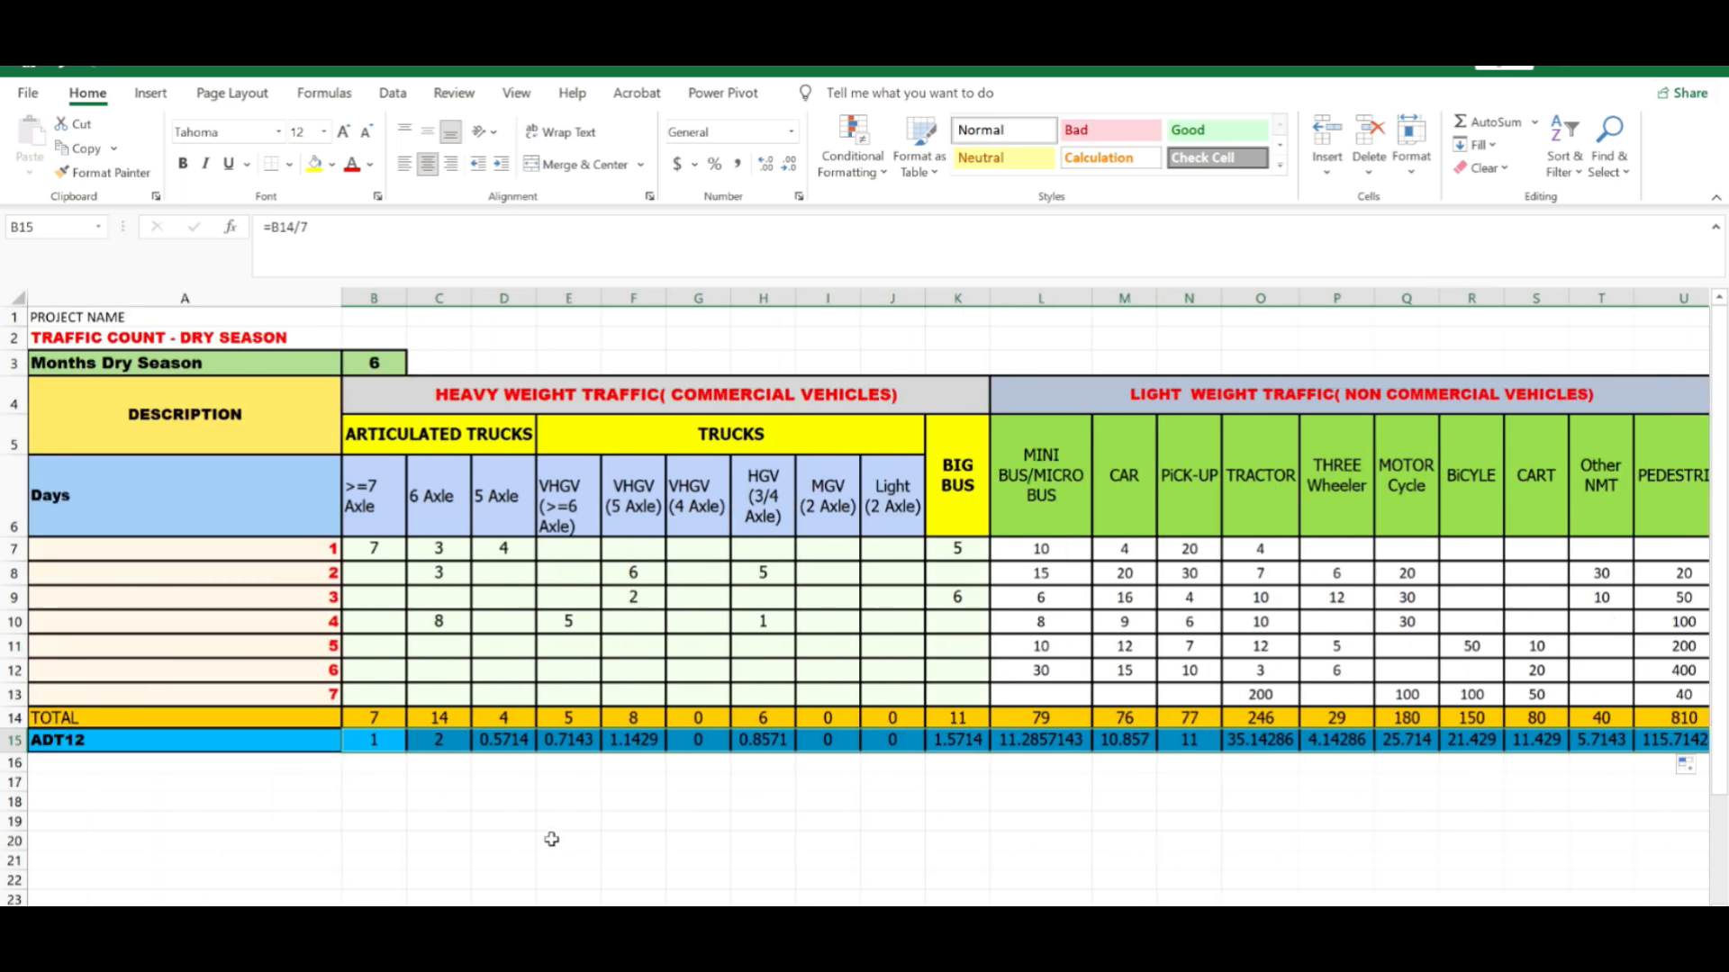
left_click(531, 838)
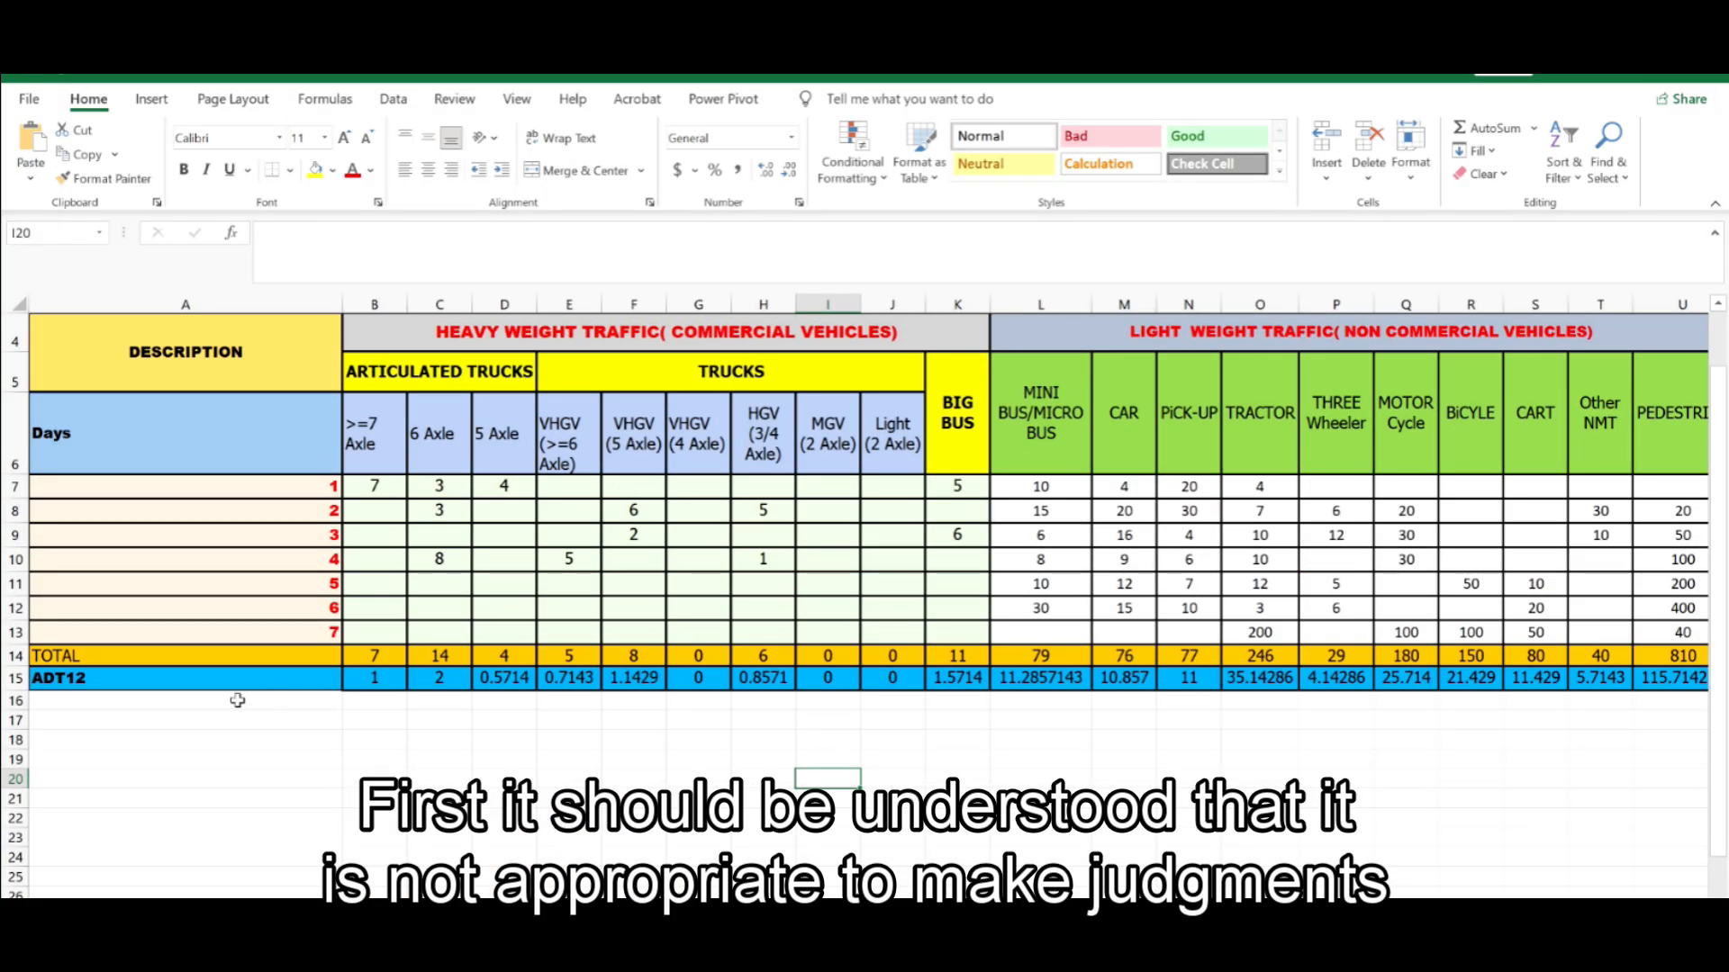
- Paste a brown row labelled "Conversion factor from 12 to 24 hr" into row 16, from column A to U, directly below ADT12
scroll(81, 725, "up", 1)
scroll(81, 725, "down", 1)
left_click(48, 704)
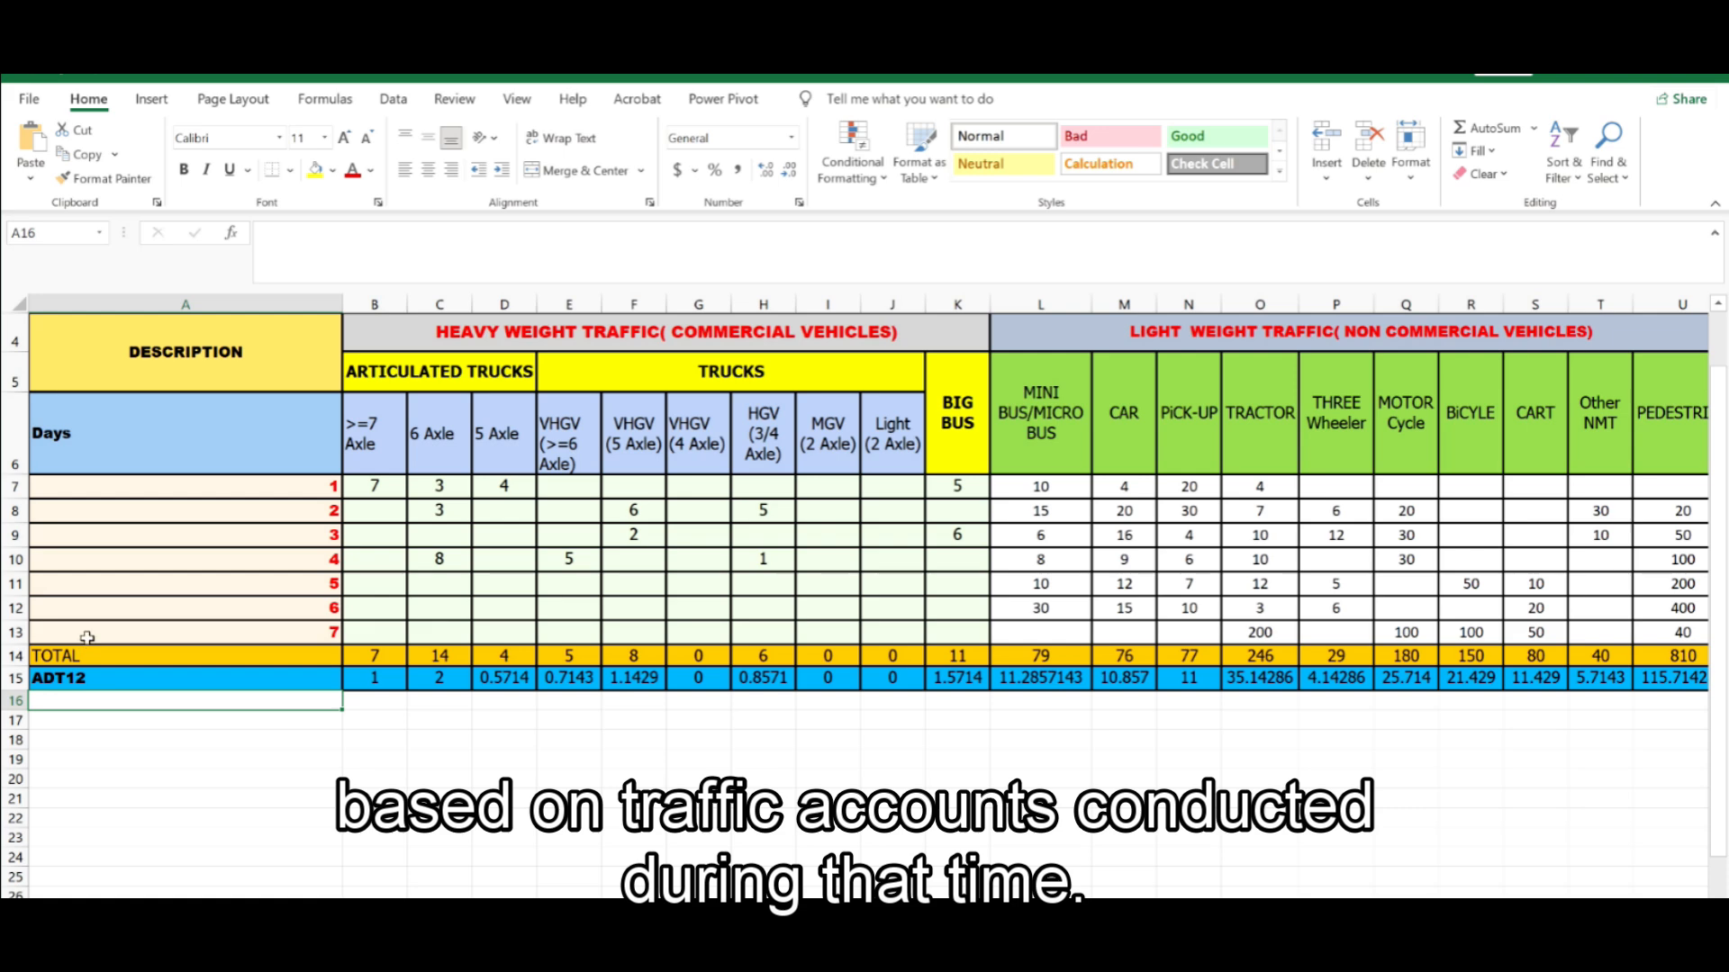
scroll(87, 637, "up", 1)
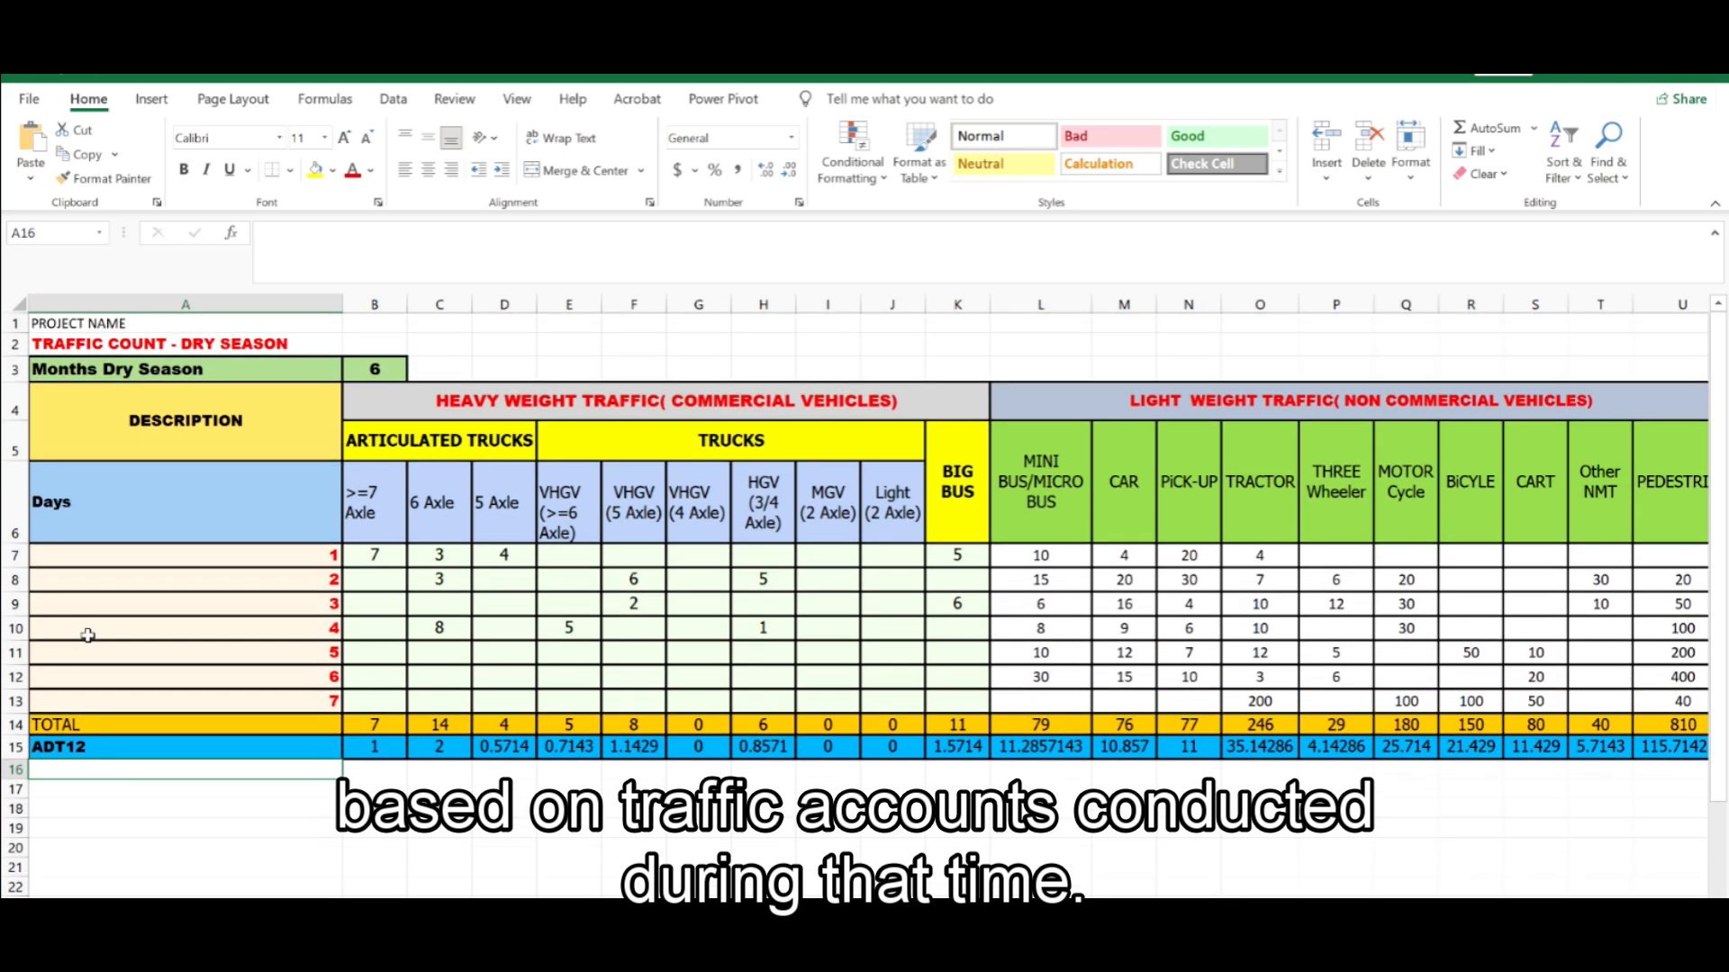
right_click(47, 771)
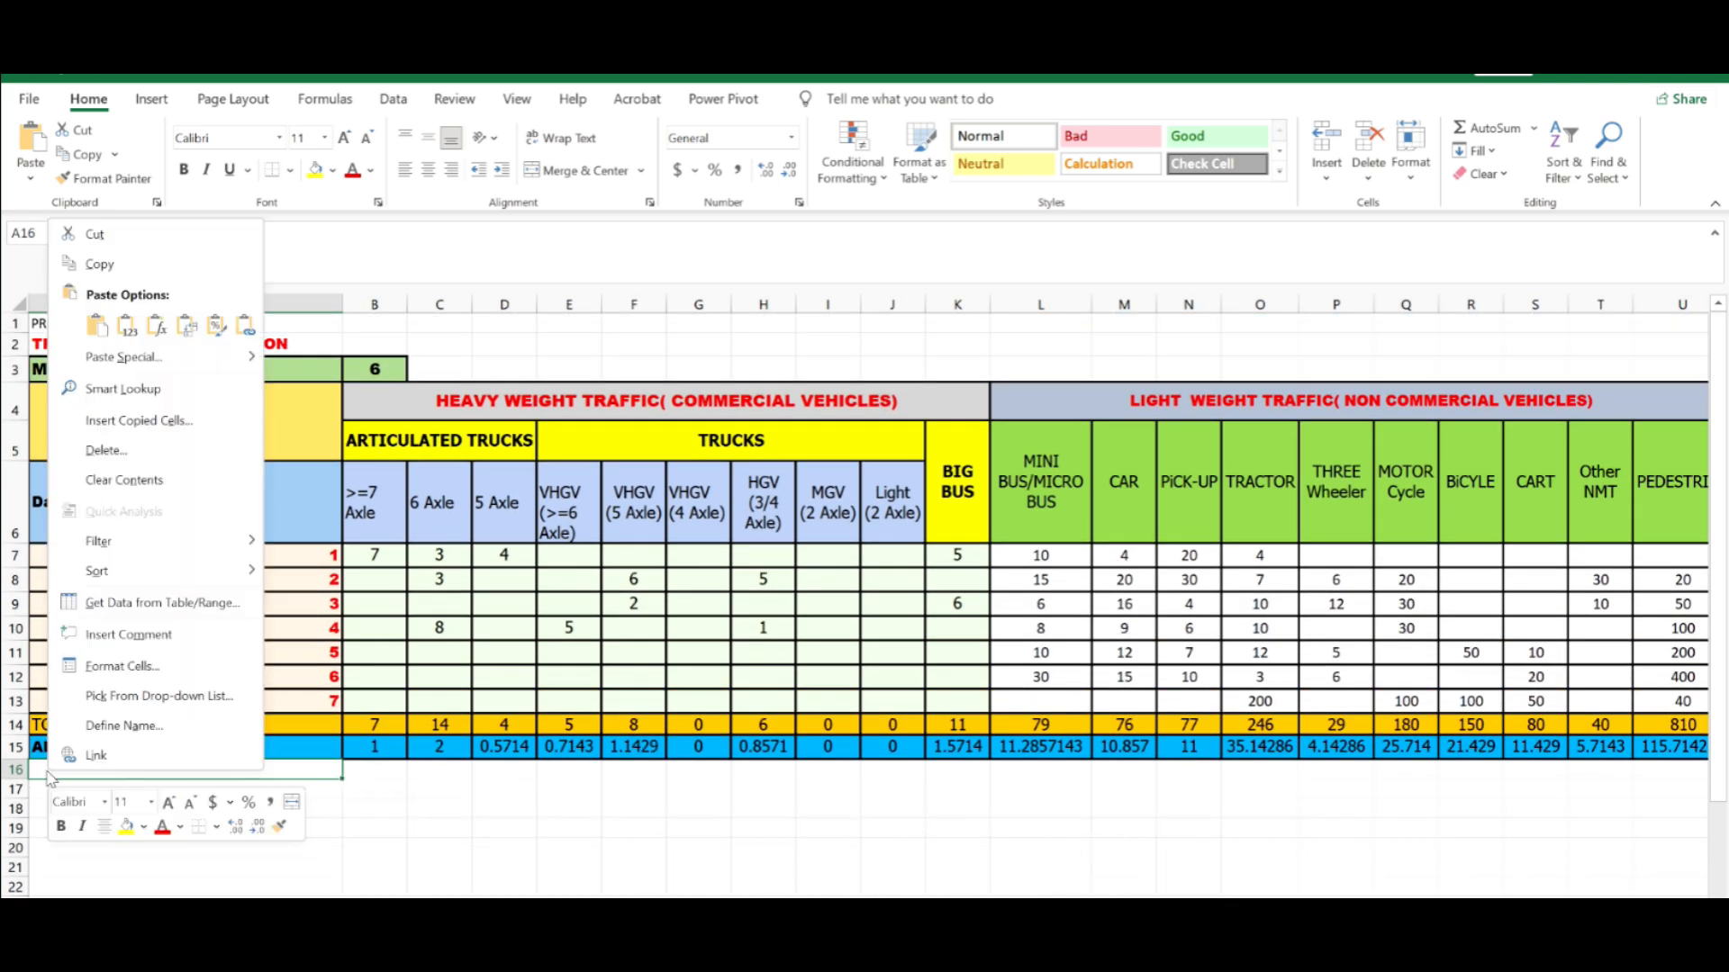
key("Escape")
left_click_drag(47, 770, 1575, 780)
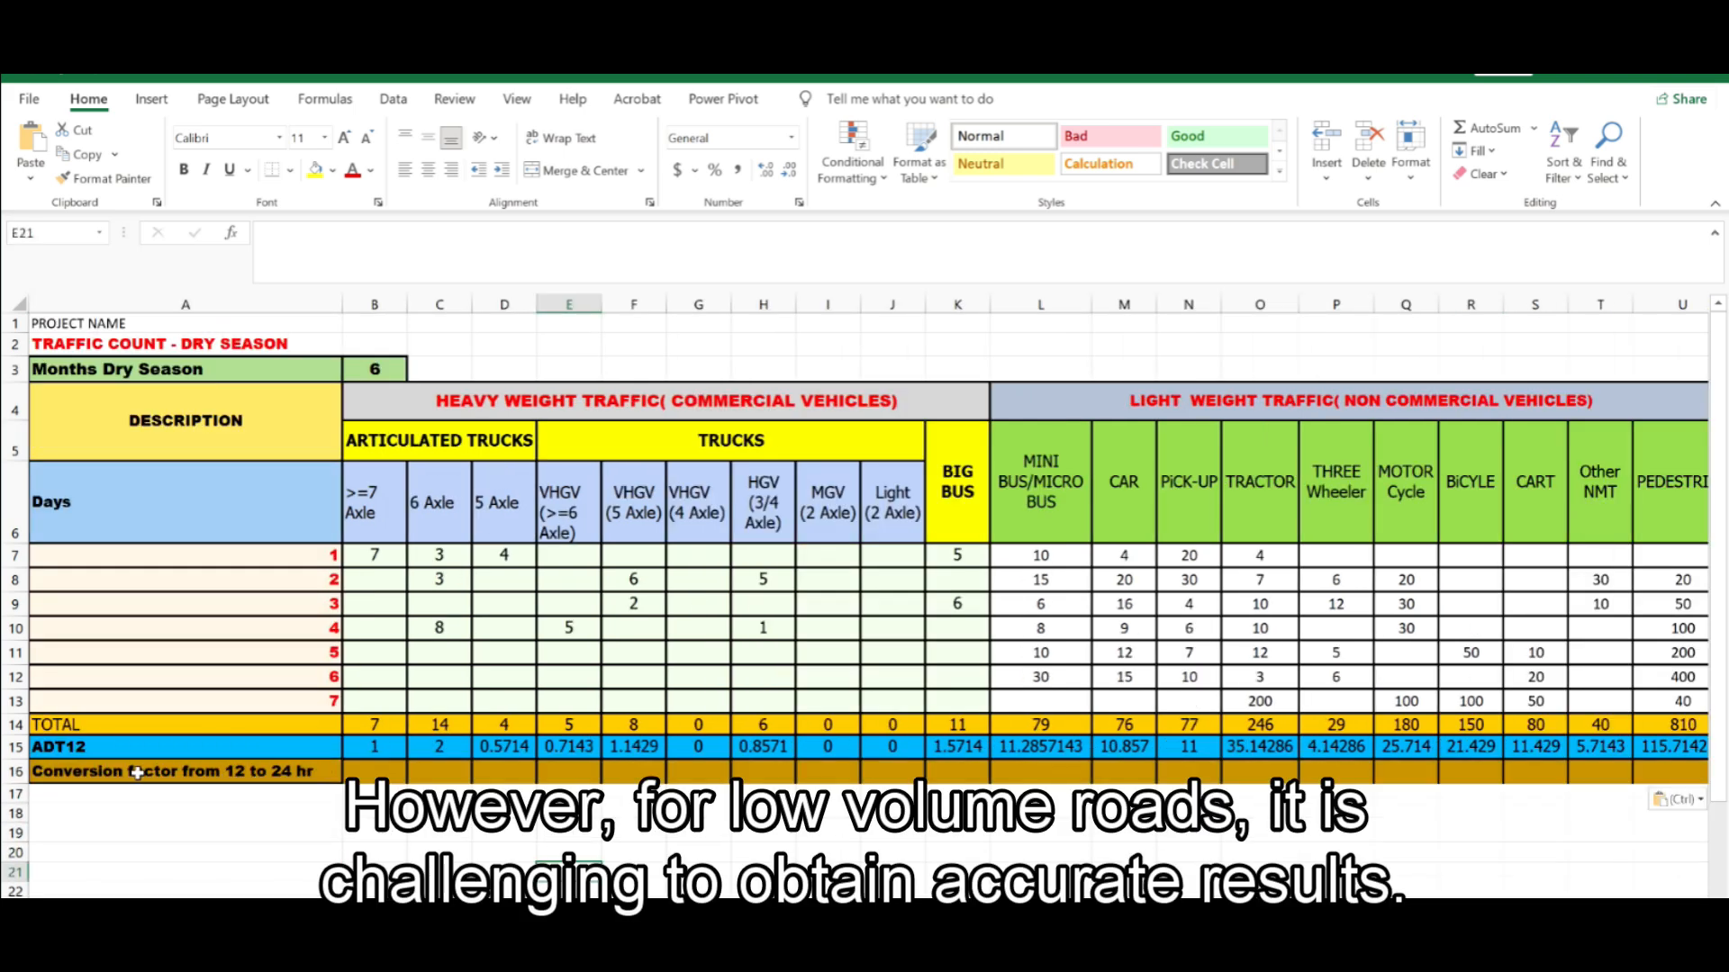
left_click(53, 772)
left_click(348, 875)
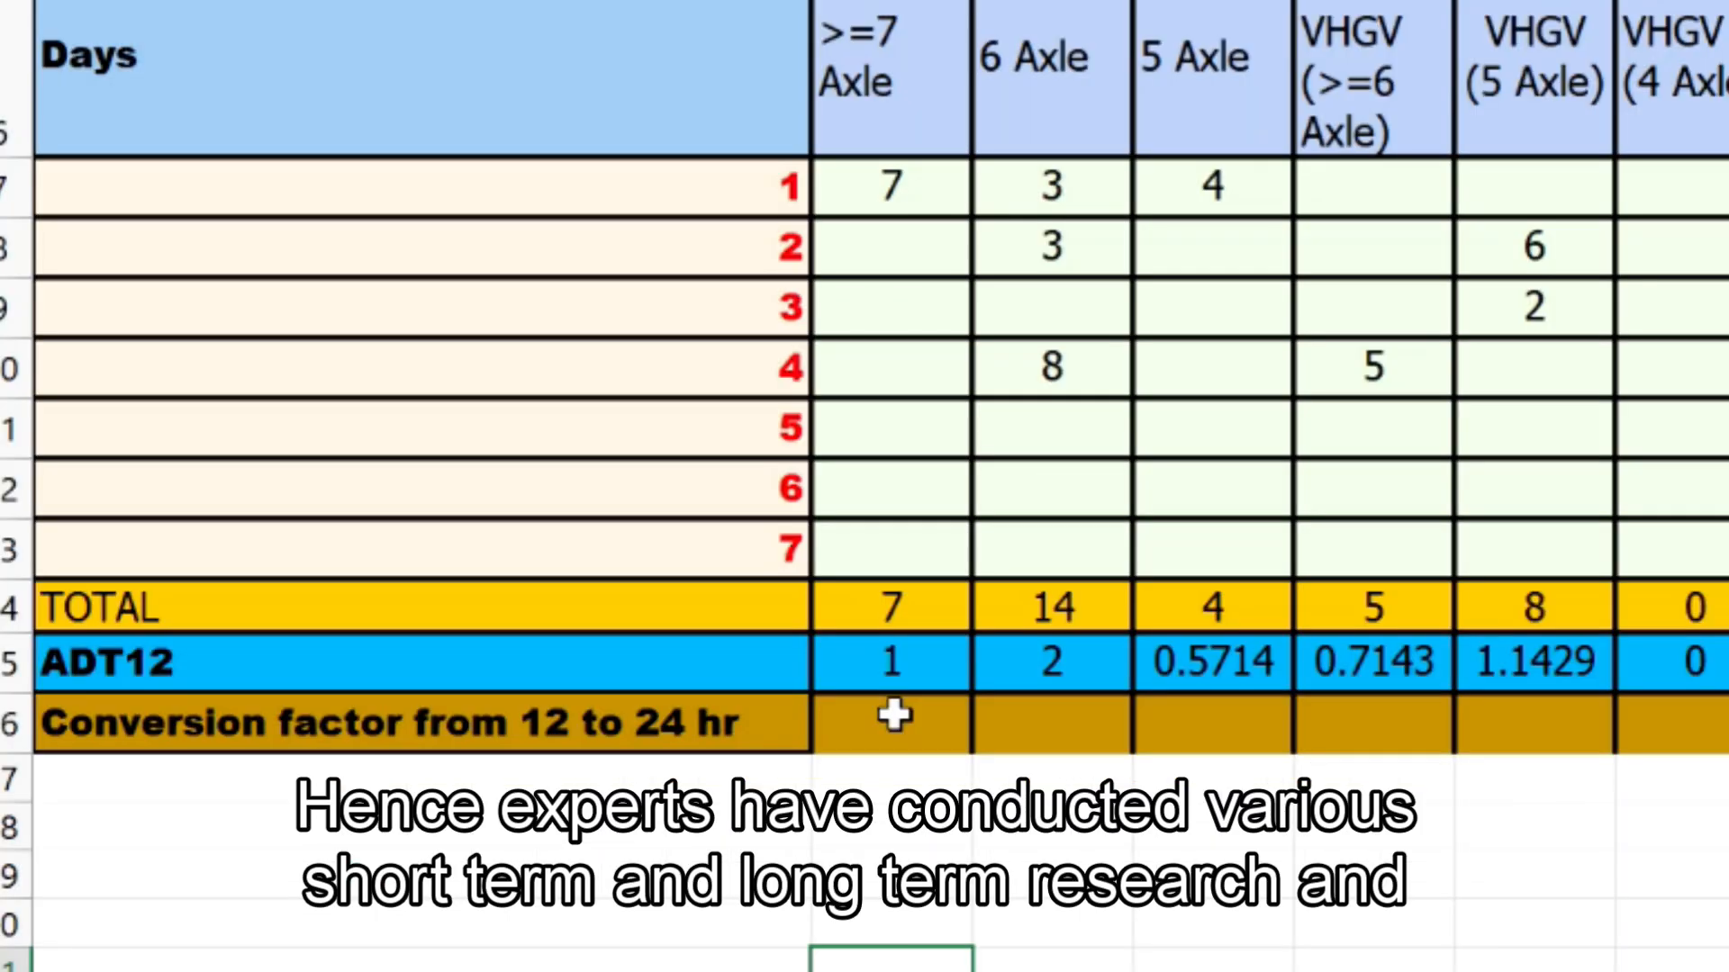
- Enter the conversion factor 1.33 in cell B16 and copy it across row 16 to column U
left_click(377, 770)
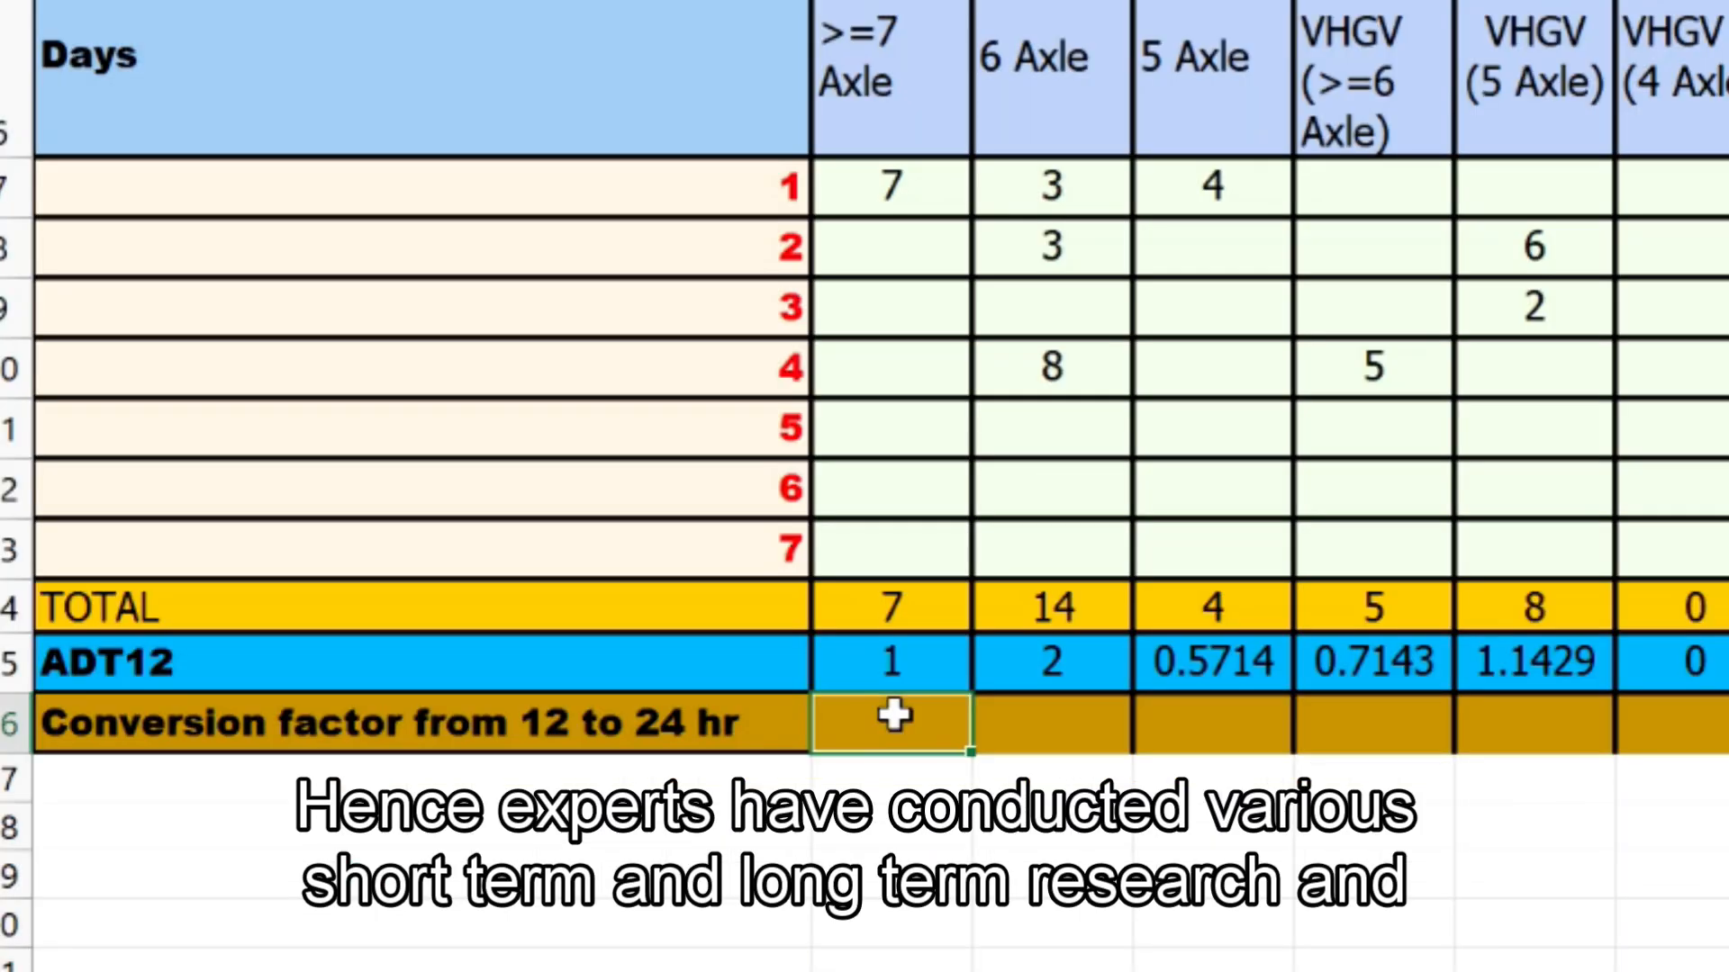
type("1.33")
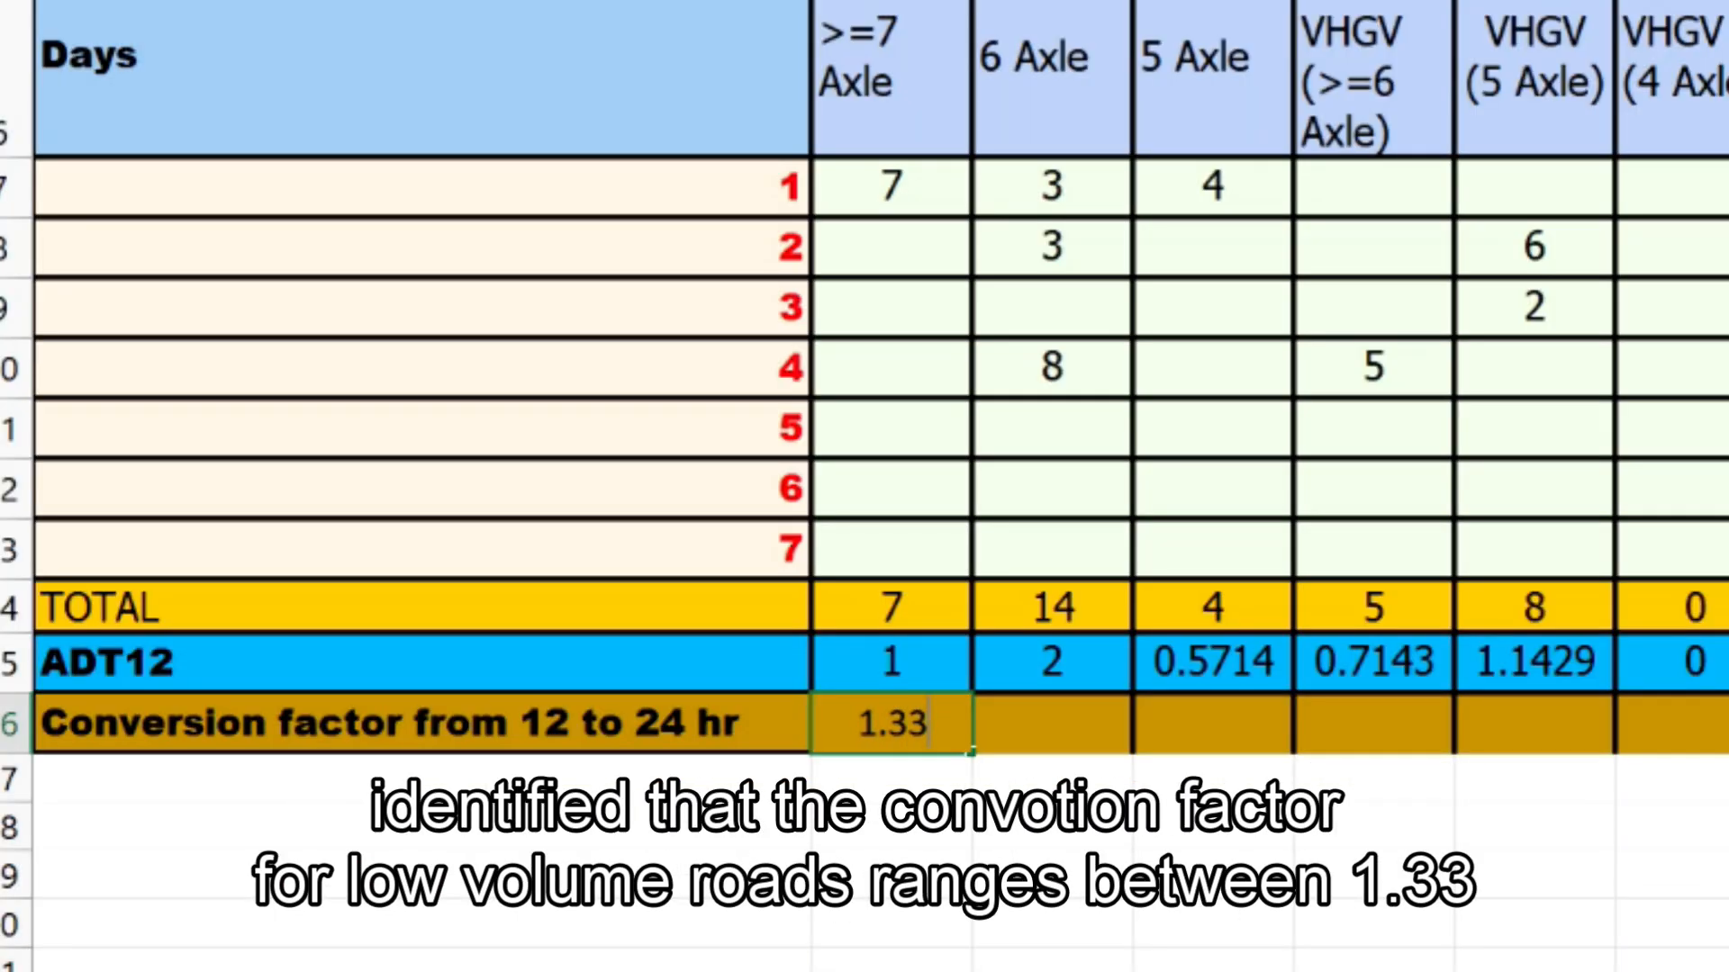
key("Return")
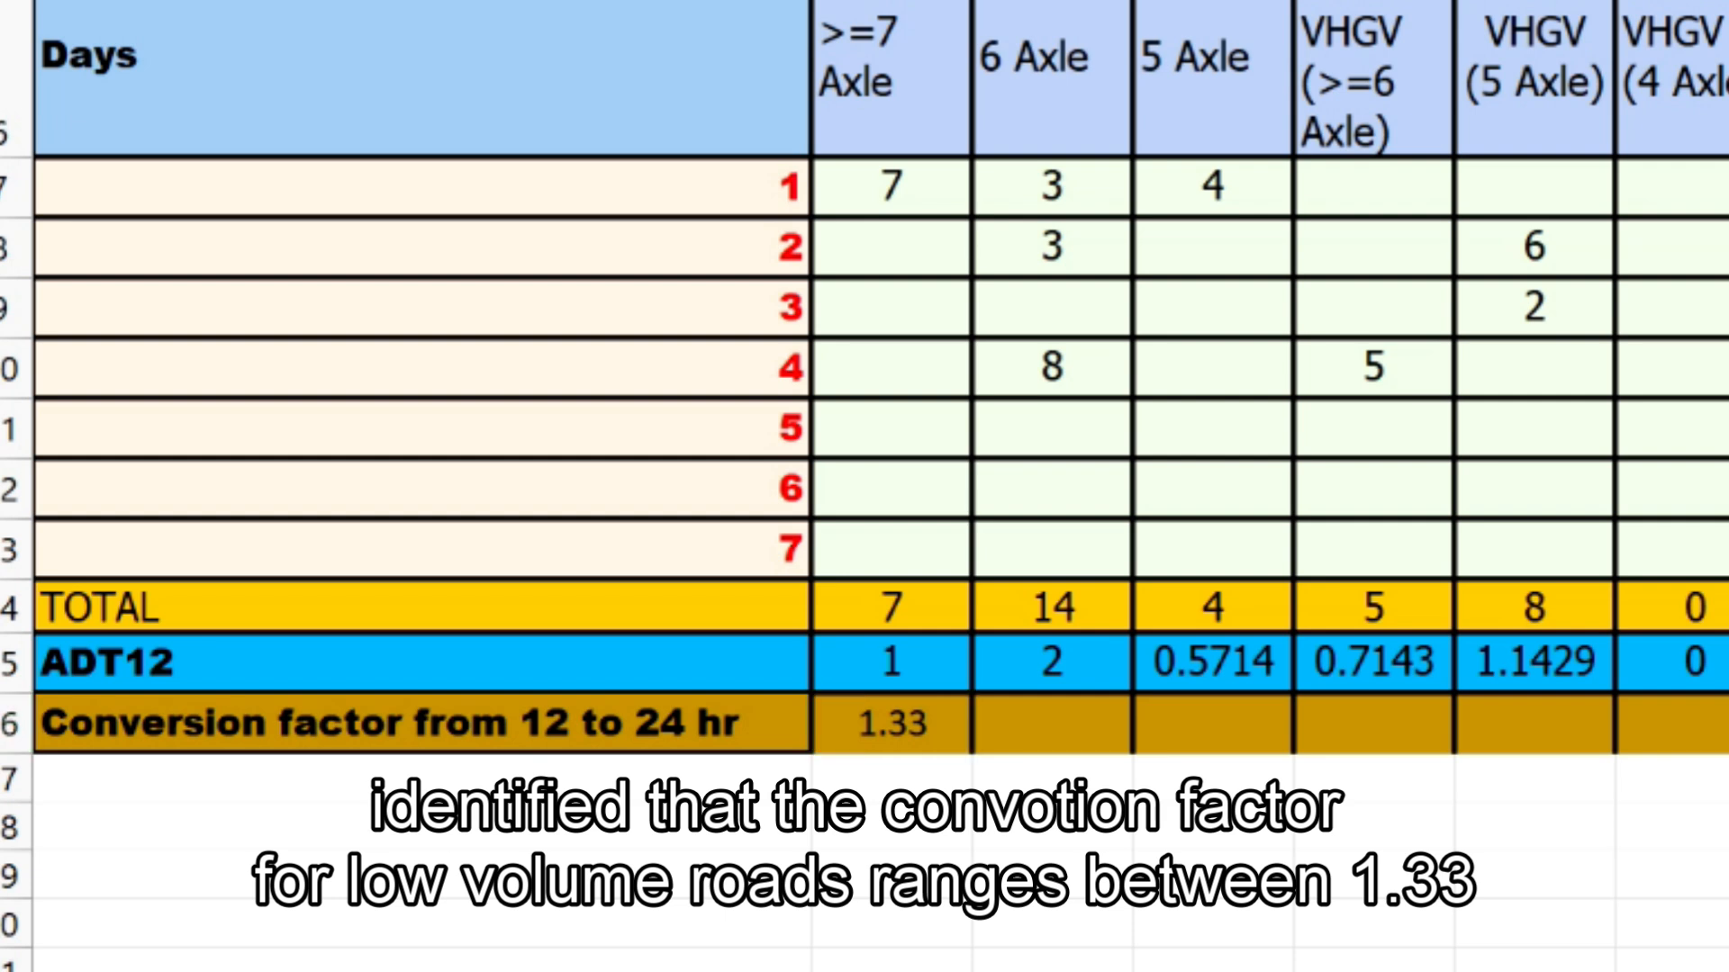
left_click(889, 713)
left_click_drag(971, 755, 1728, 770)
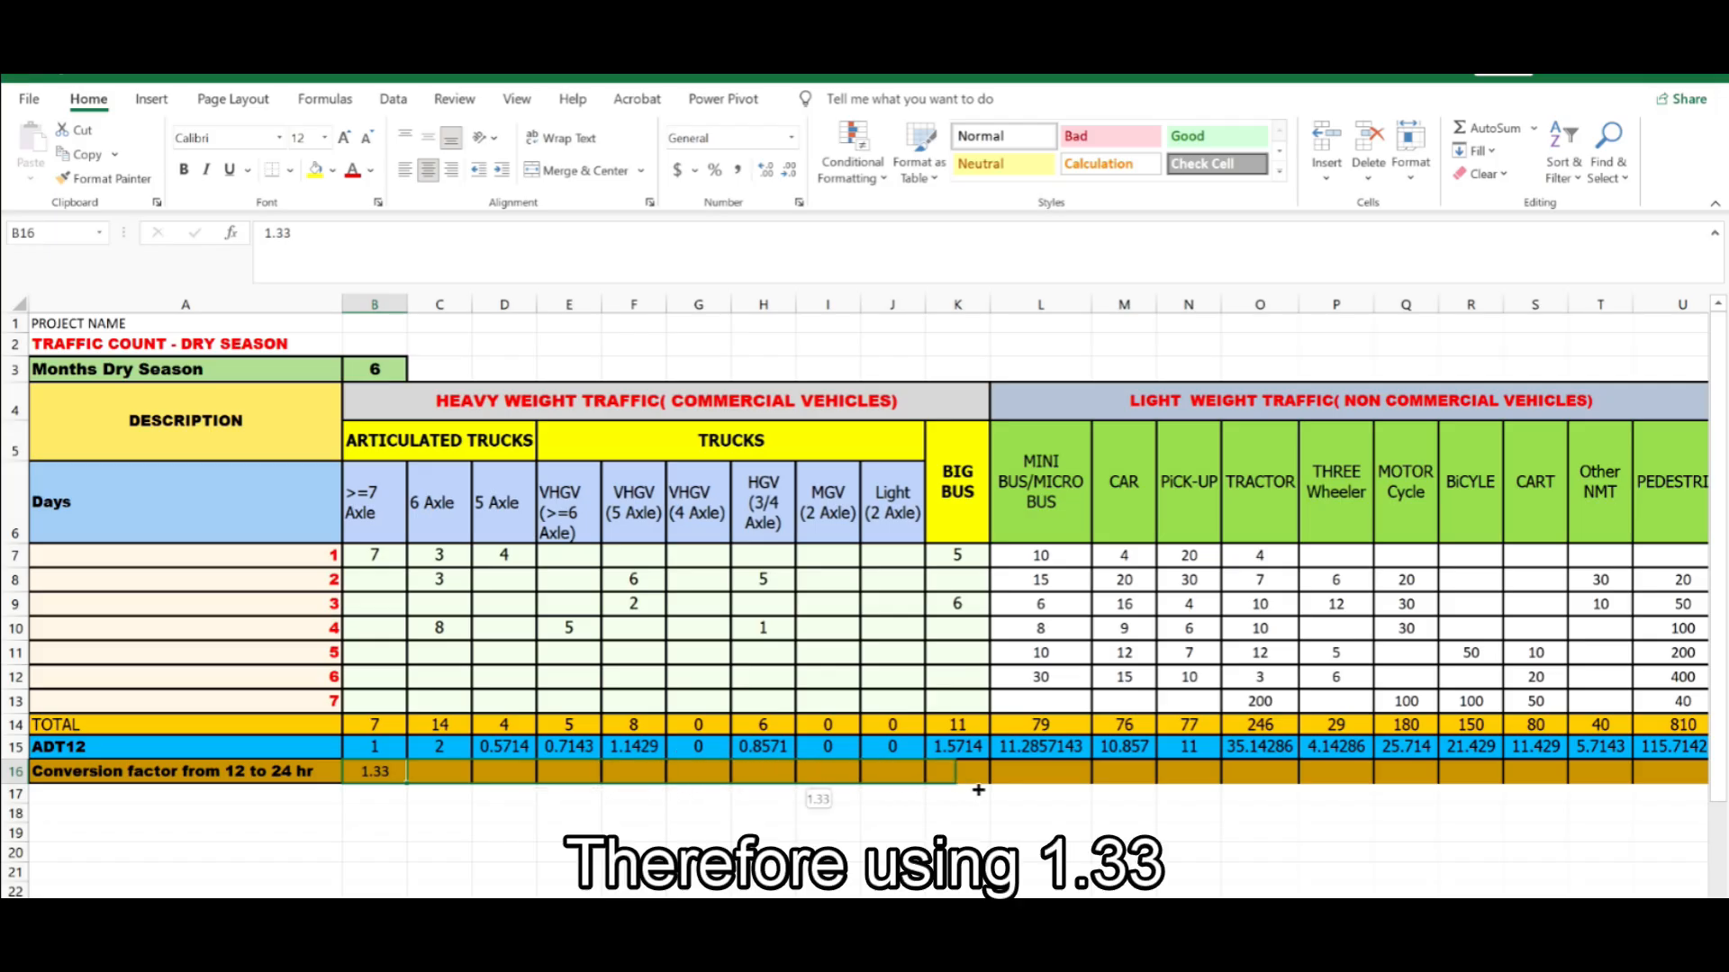
left_click_drag(978, 790, 1435, 787)
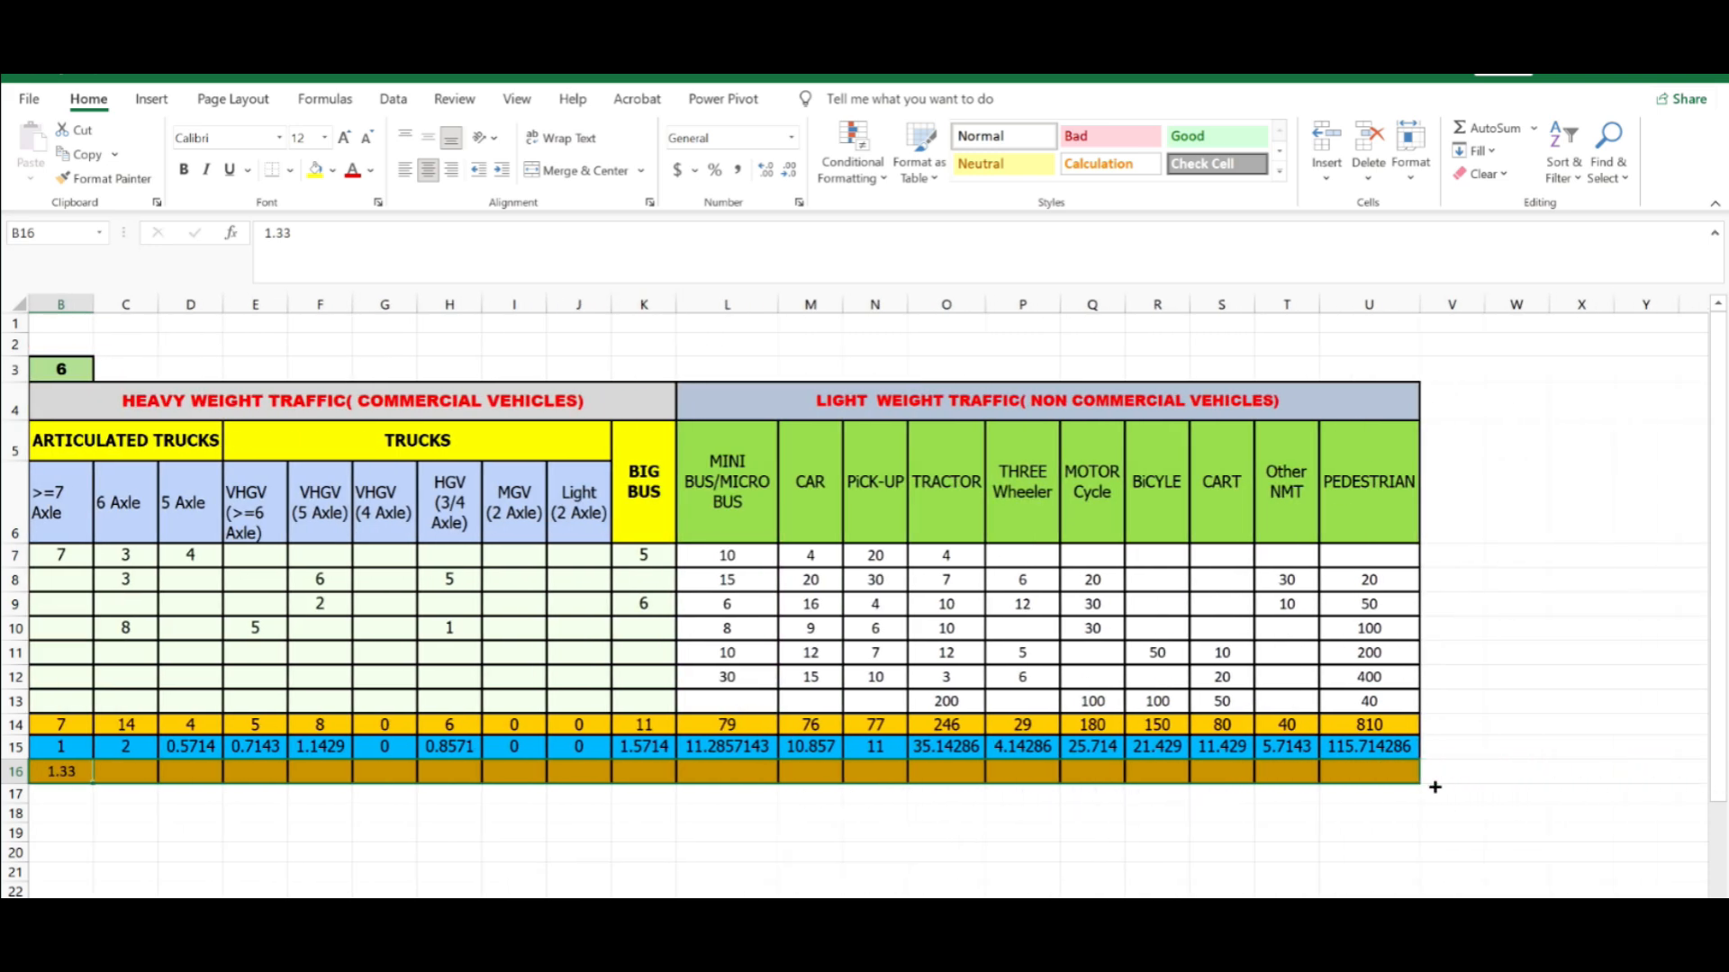
scroll(865, 576, "left", 2)
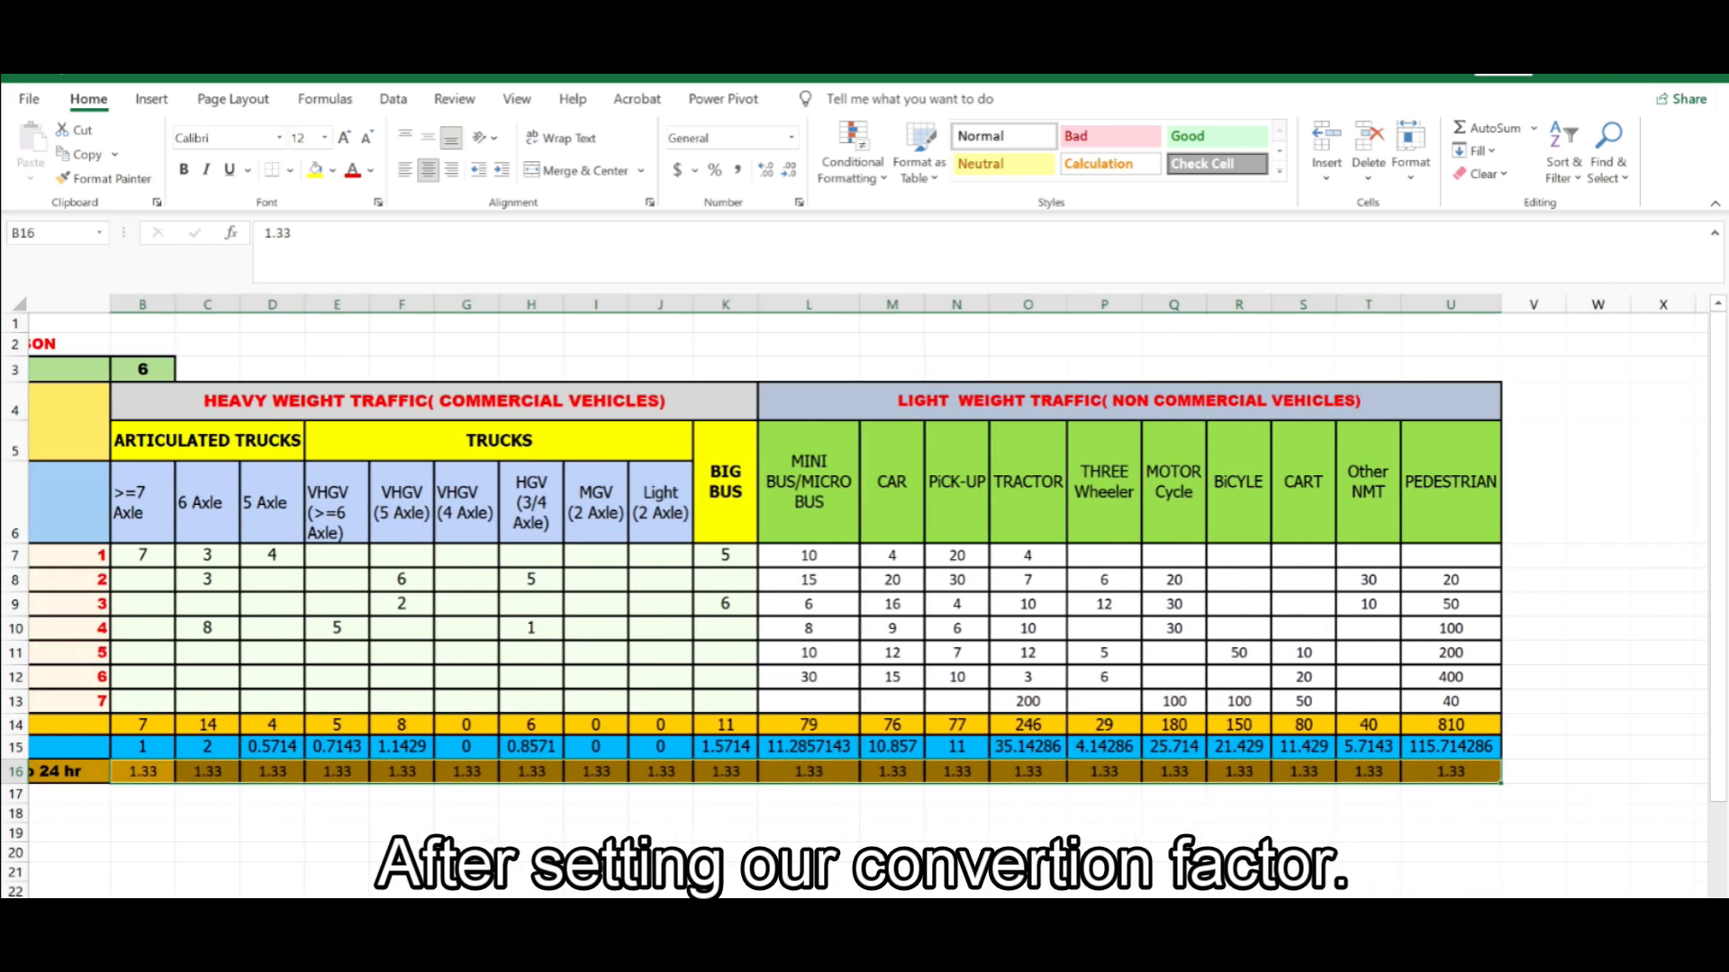
left_click(345, 885)
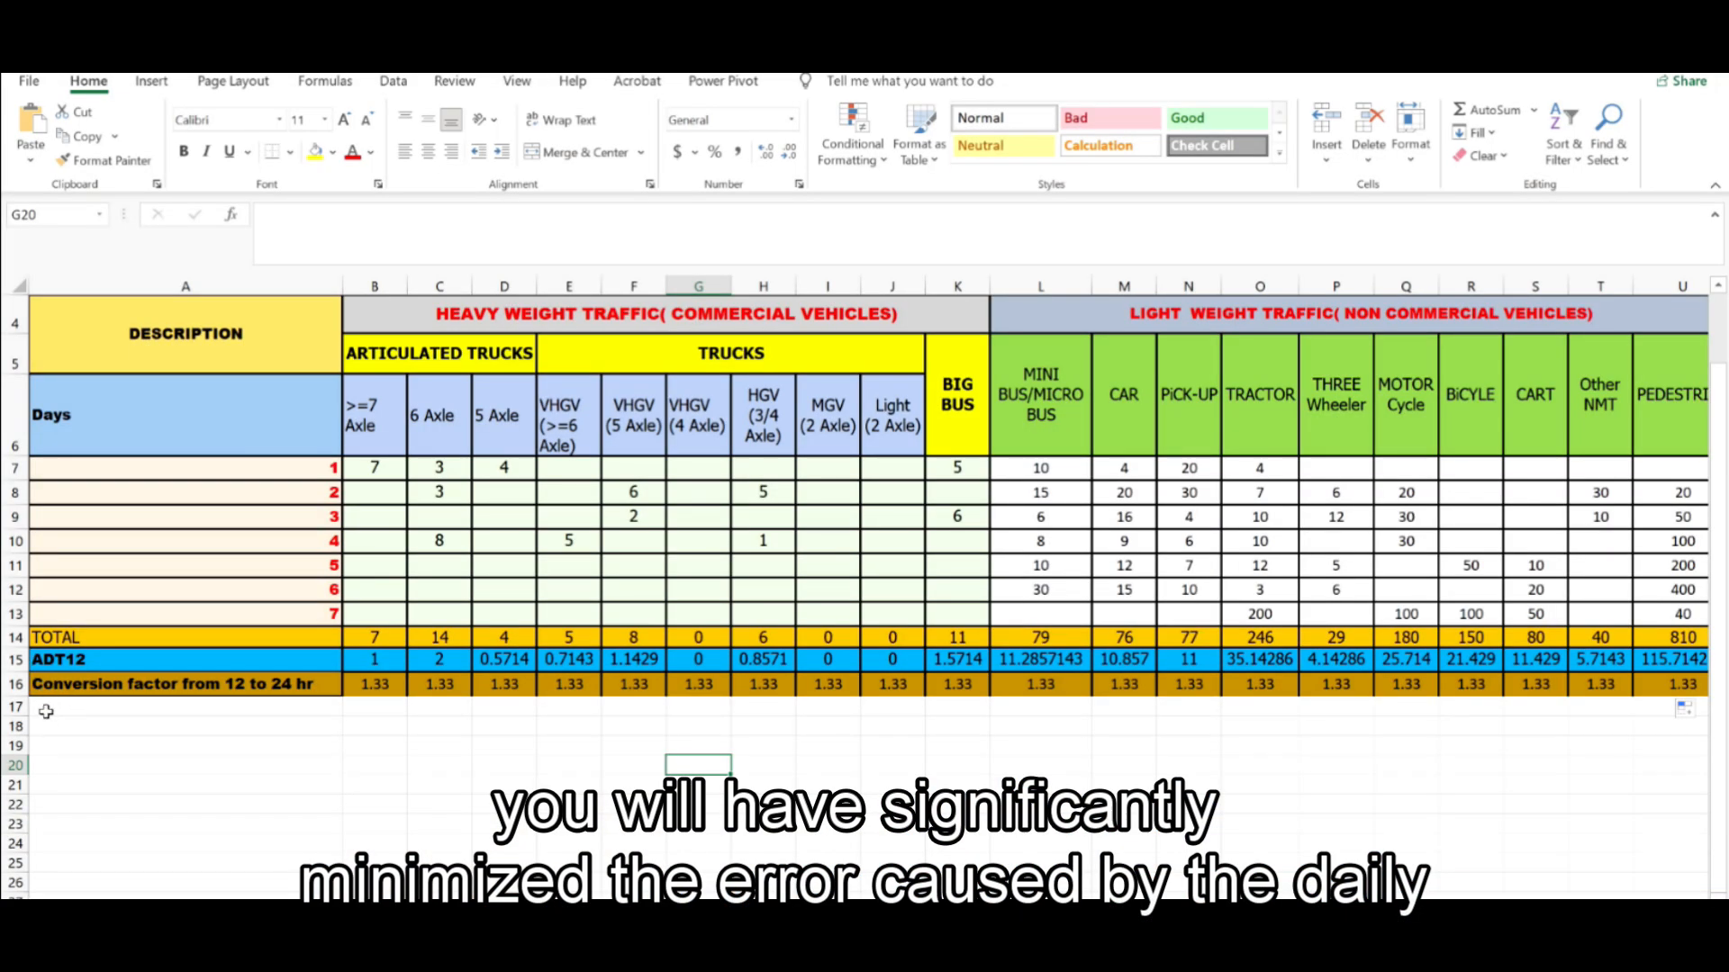
- Add an orange row labelled "ADT 24-dry" in row 17, from column A to U, below the conversion factor row
left_click(46, 711)
left_click(216, 862)
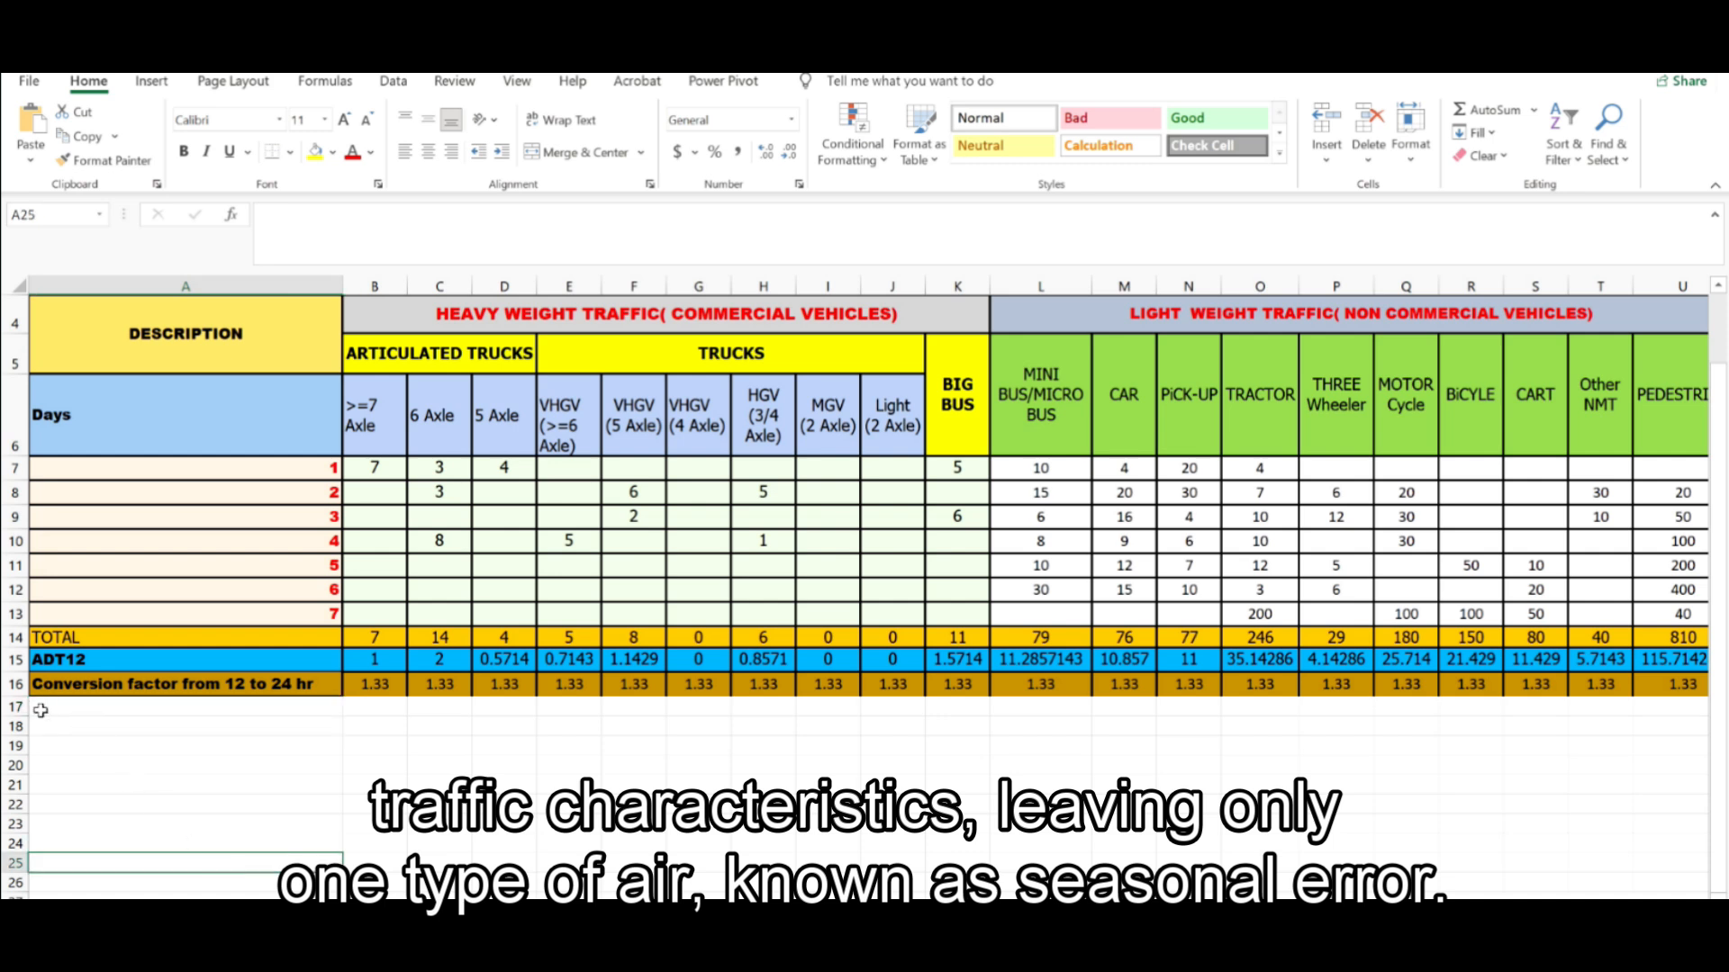
left_click(43, 709)
mouse_move(118, 709)
left_mouse_down()
mouse_move(1214, 721)
mouse_move(1697, 704)
mouse_move(1392, 710)
left_mouse_up()
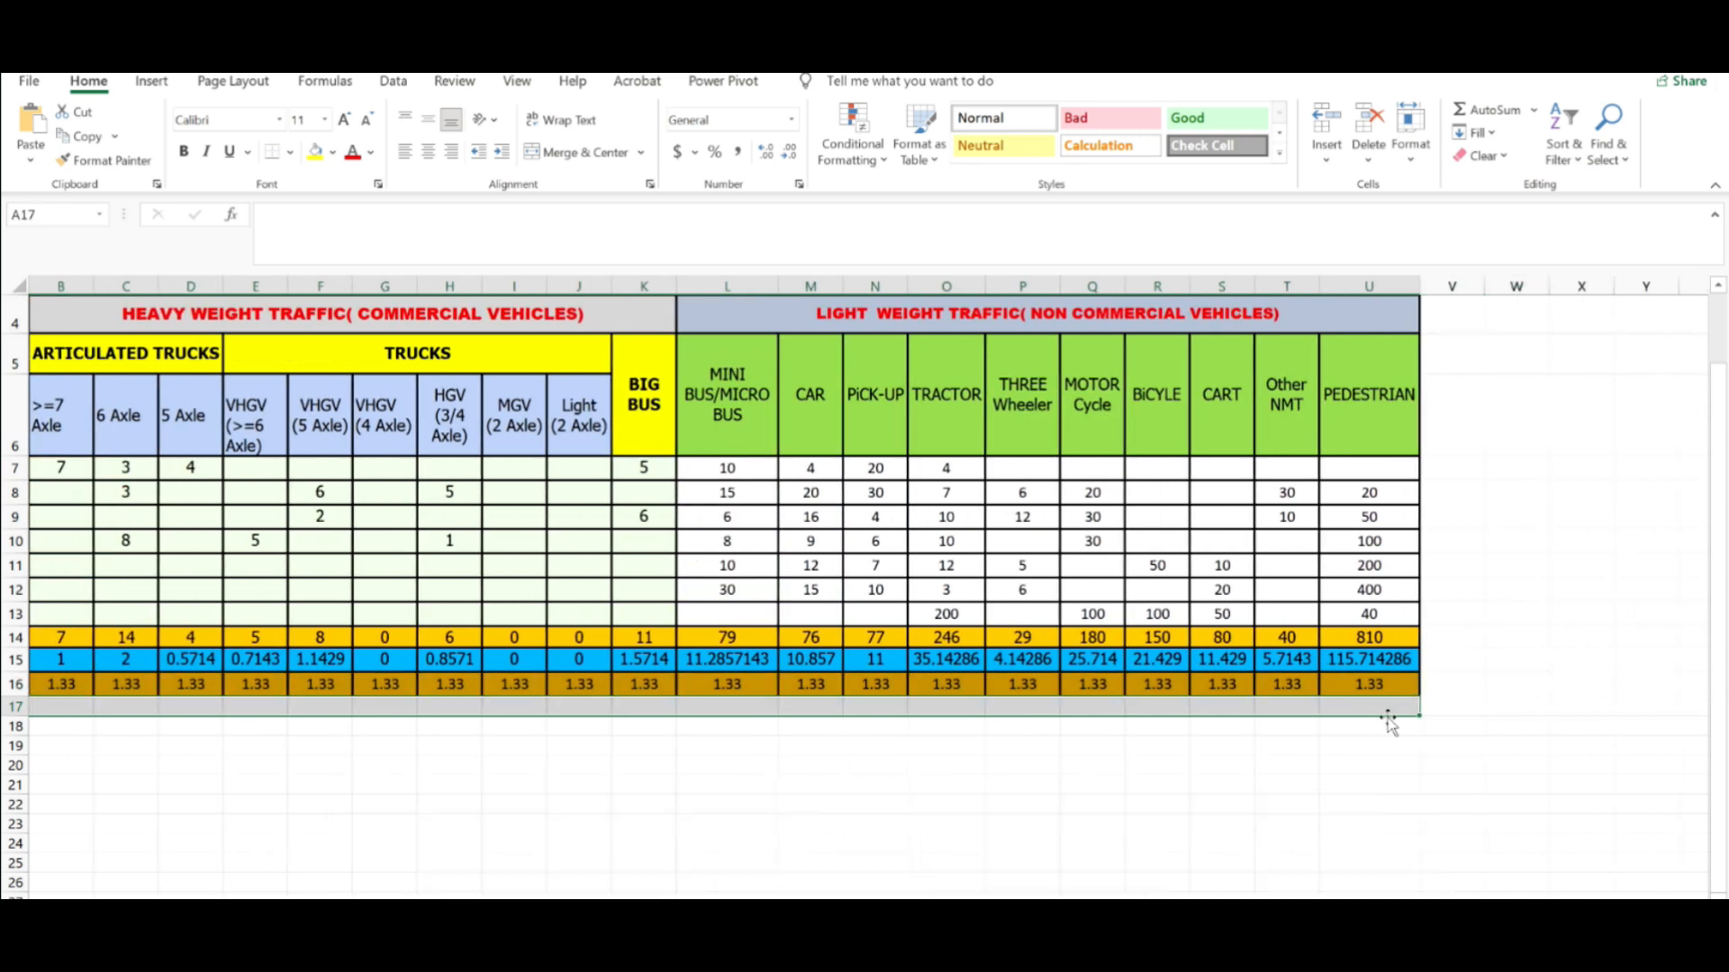
scroll(868, 596, "left", 1)
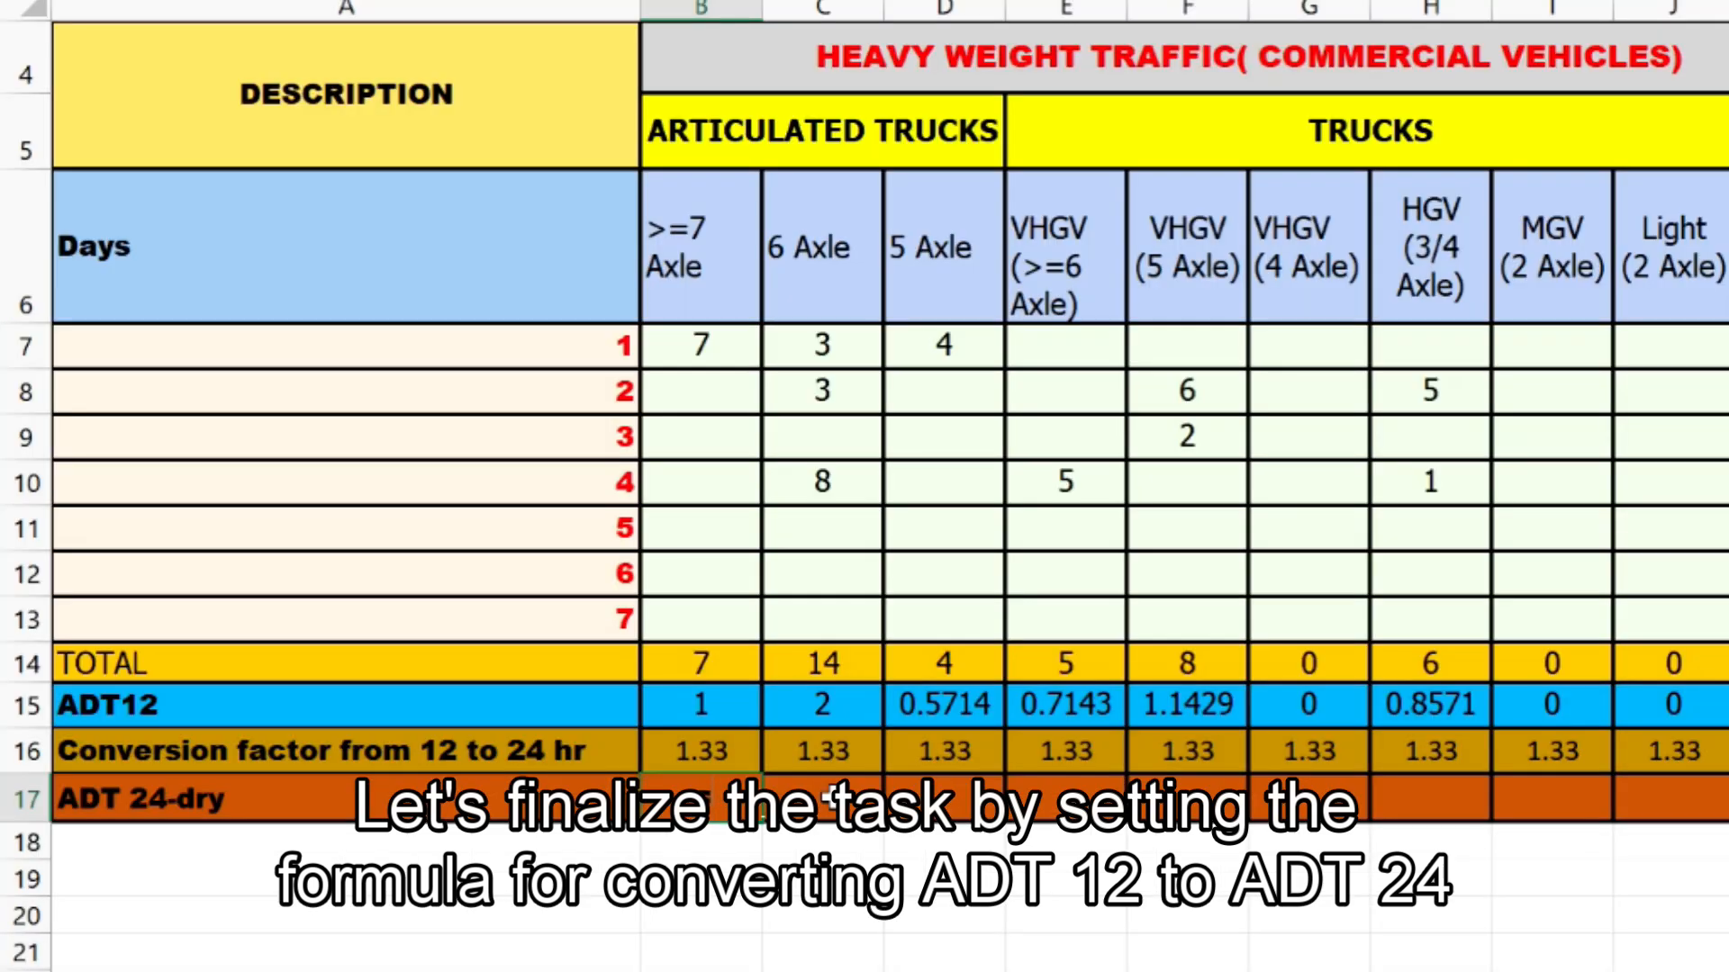
- Enter the formula =B15*B16 in cell B17 to convert ADT12 to ADT 24-dry
type("=")
left_click(724, 702)
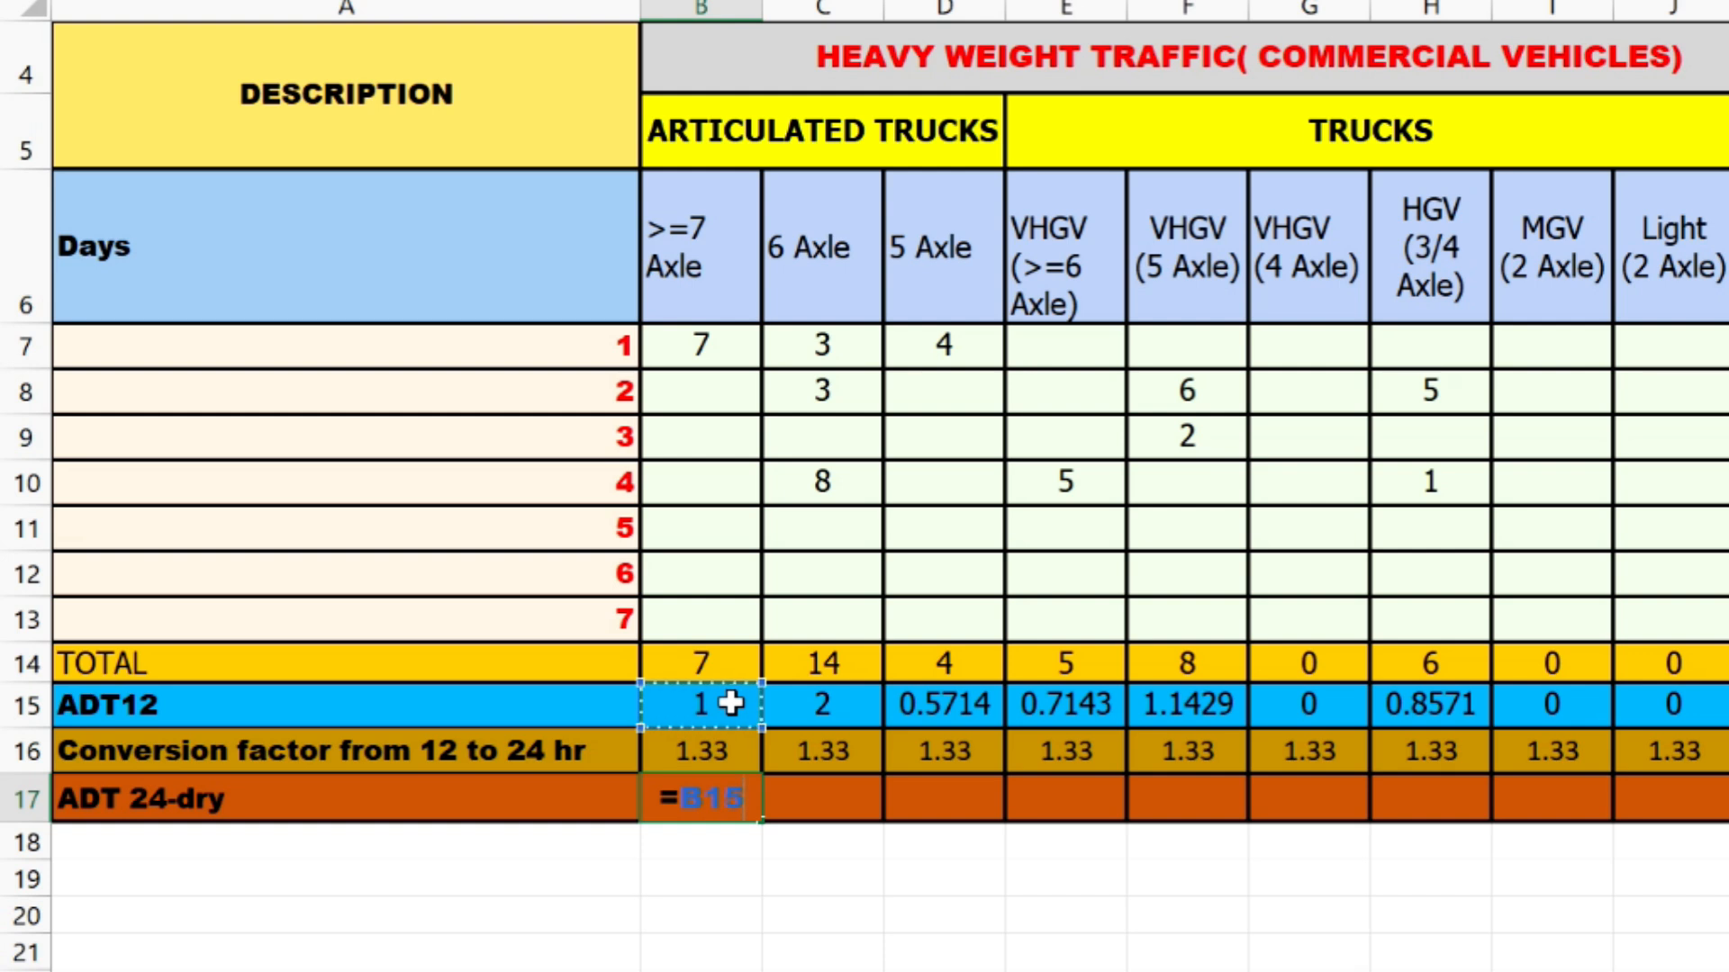
type("*")
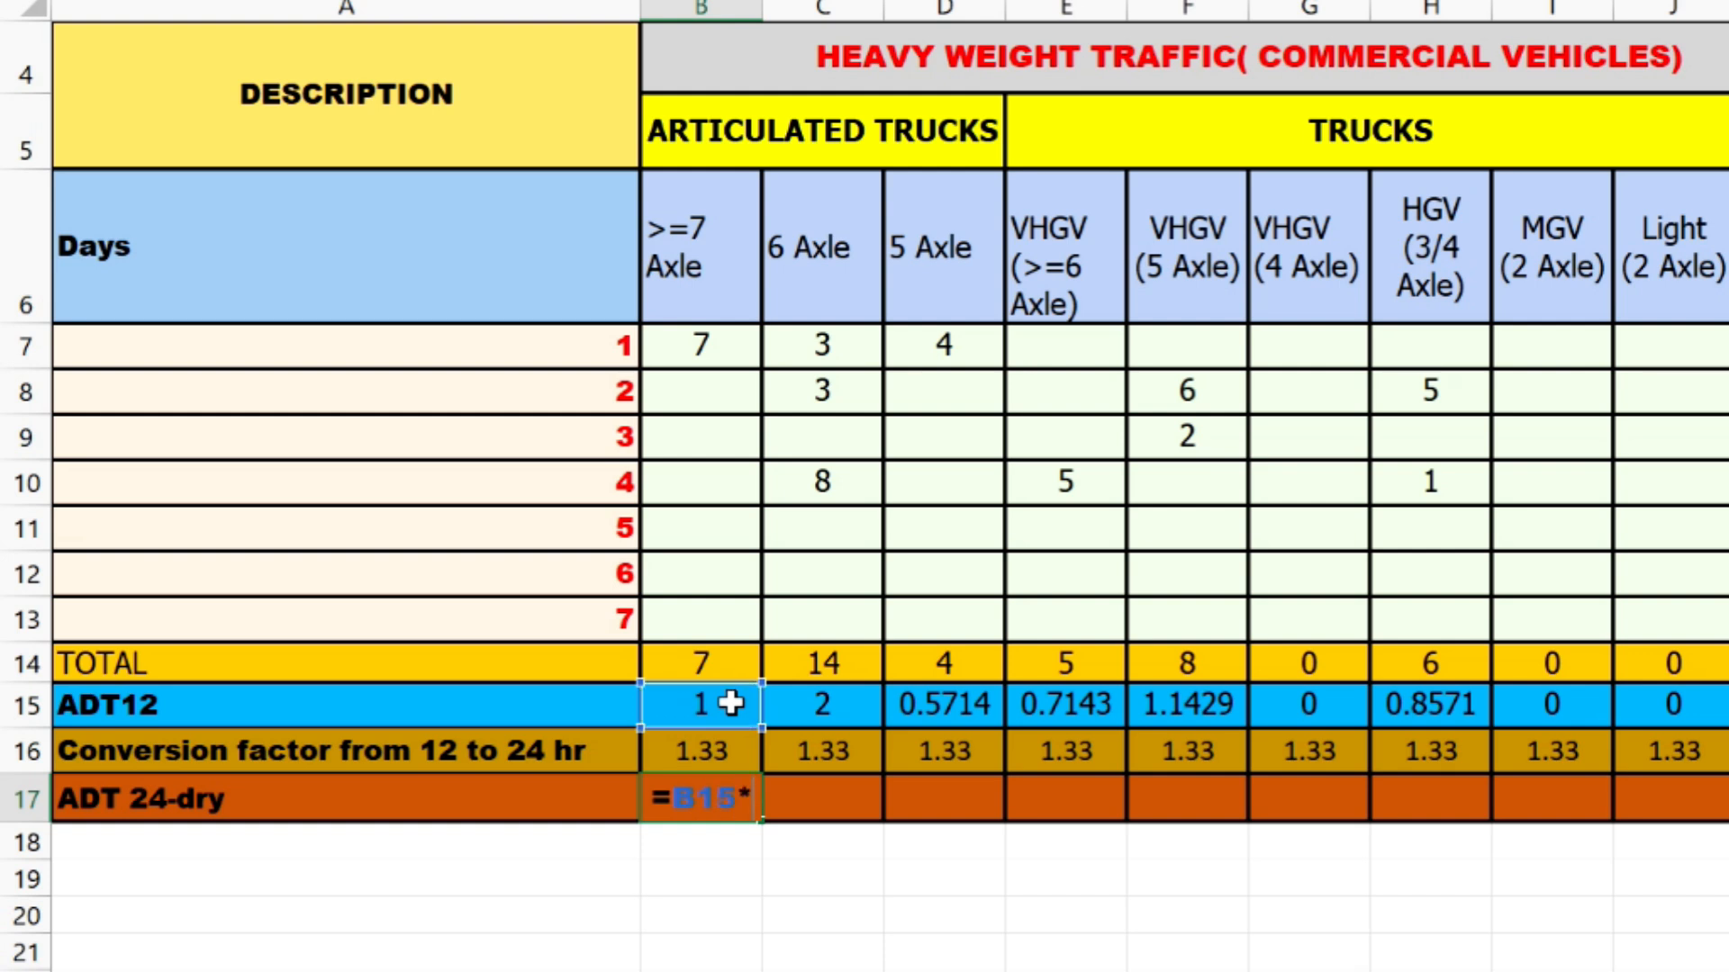
left_click(706, 751)
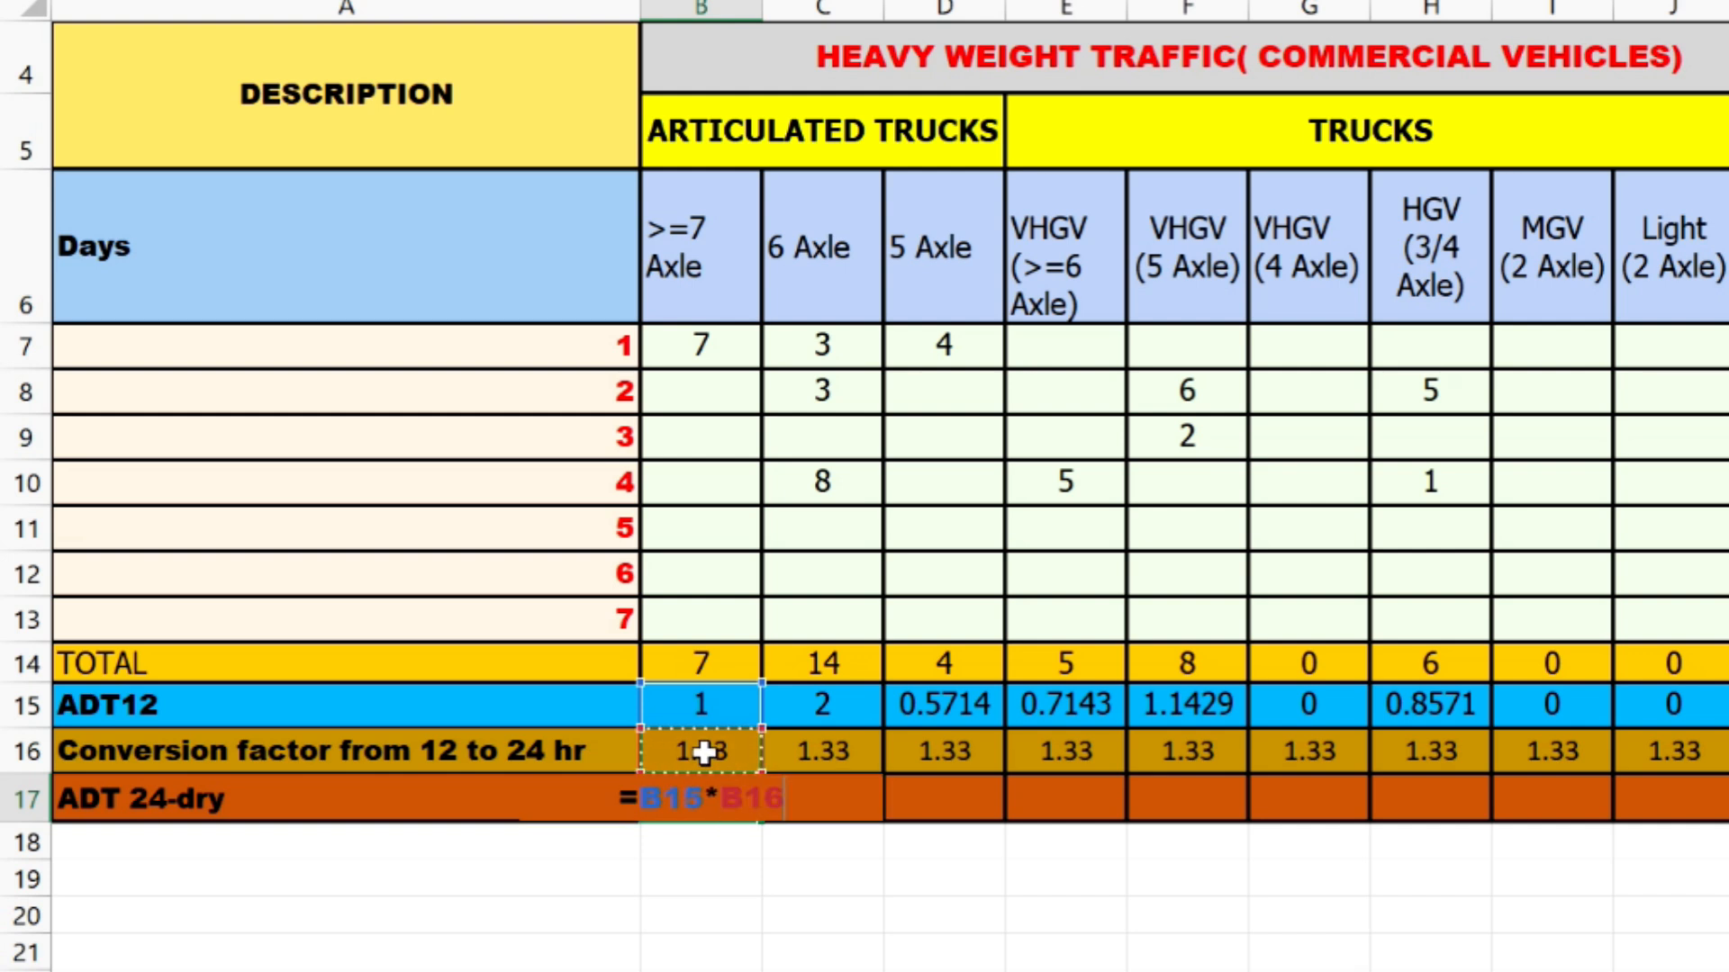
key("Return")
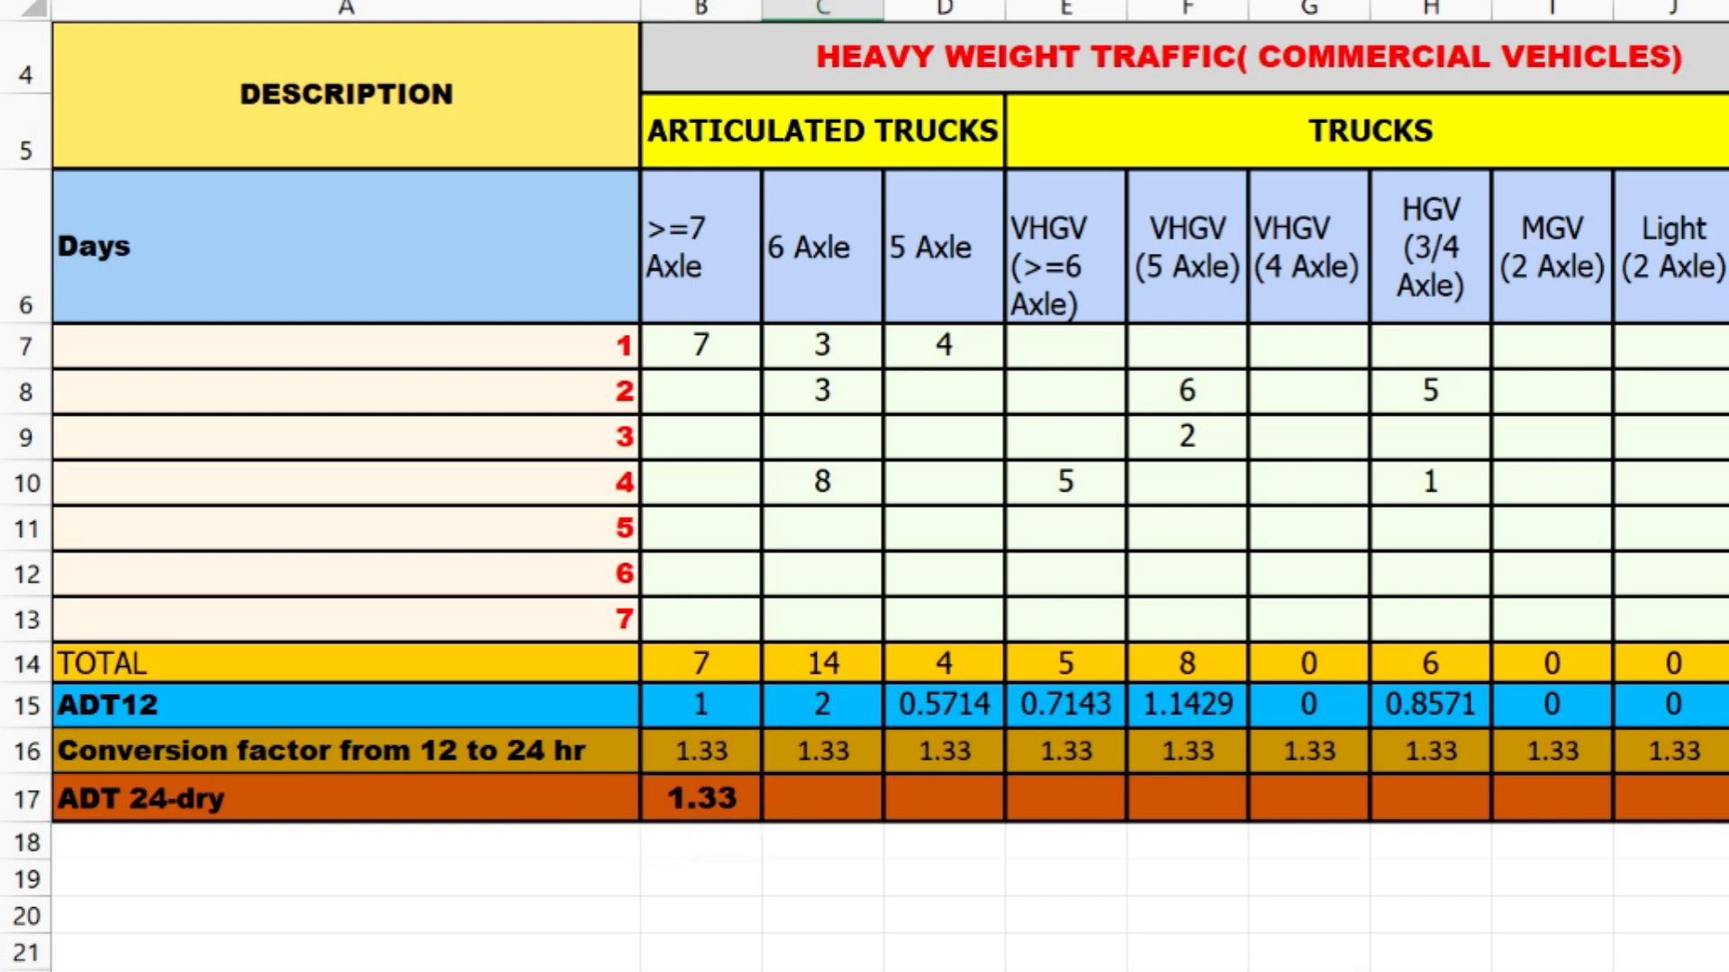
- Fill the ADT 24-dry formula from B17 across row 17 to the PEDESTRIAN column U
left_click(675, 791)
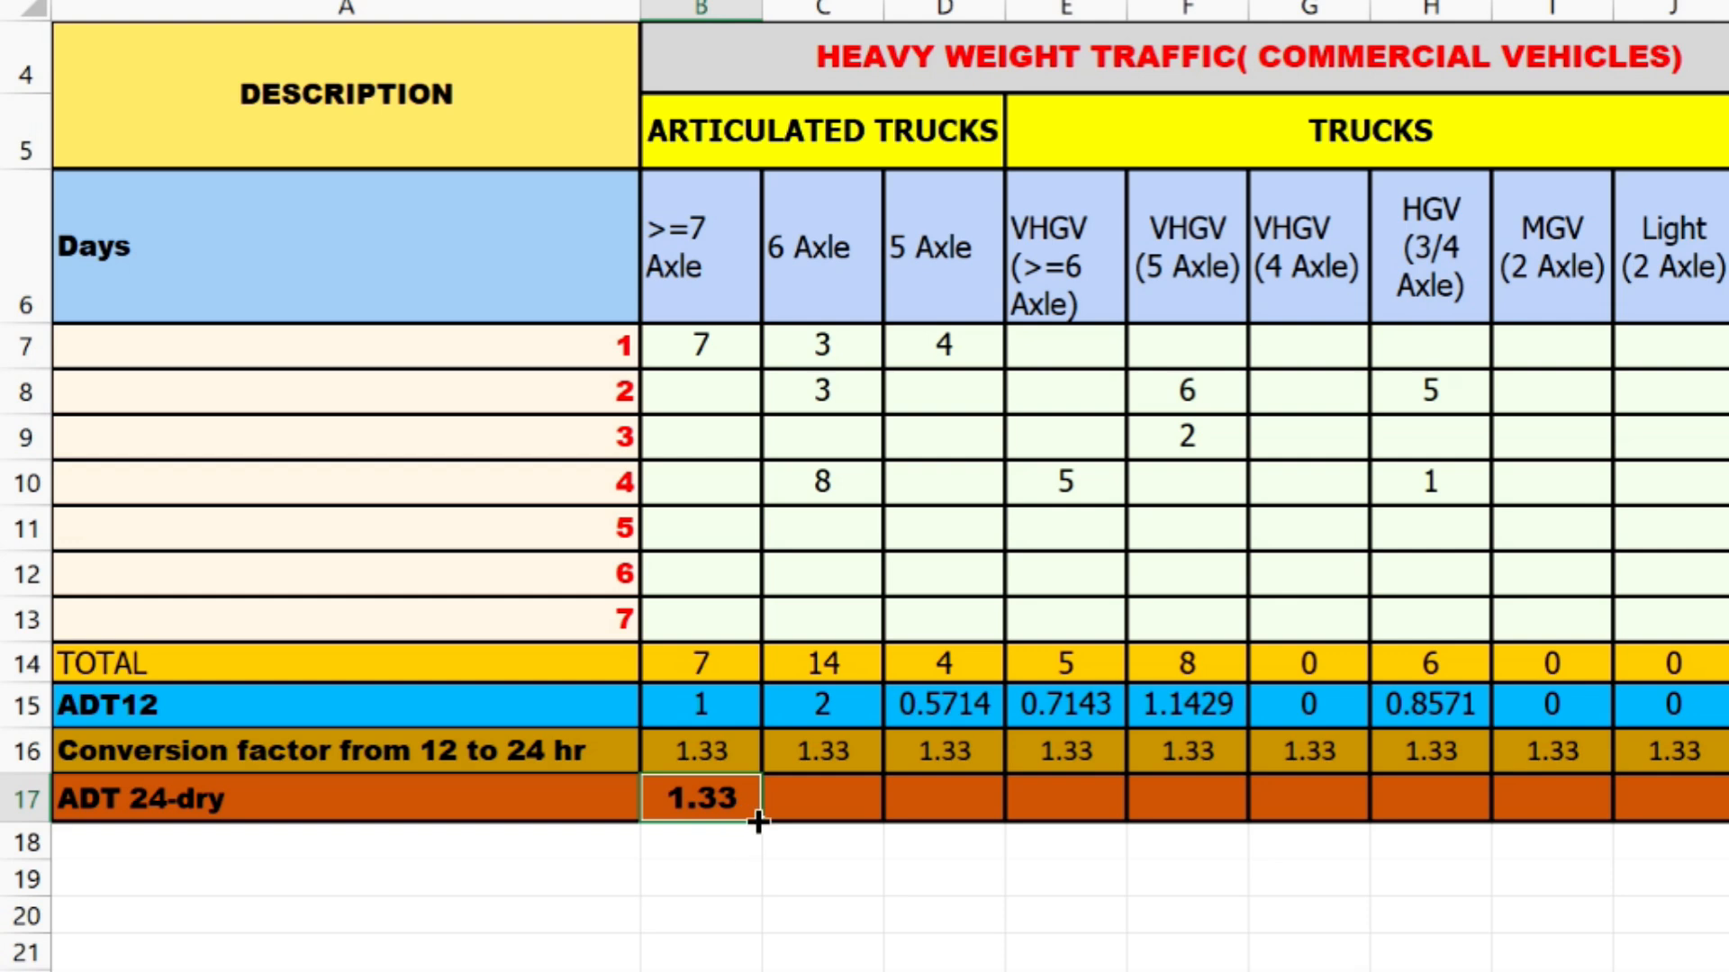
left_click_drag(761, 822, 1728, 784)
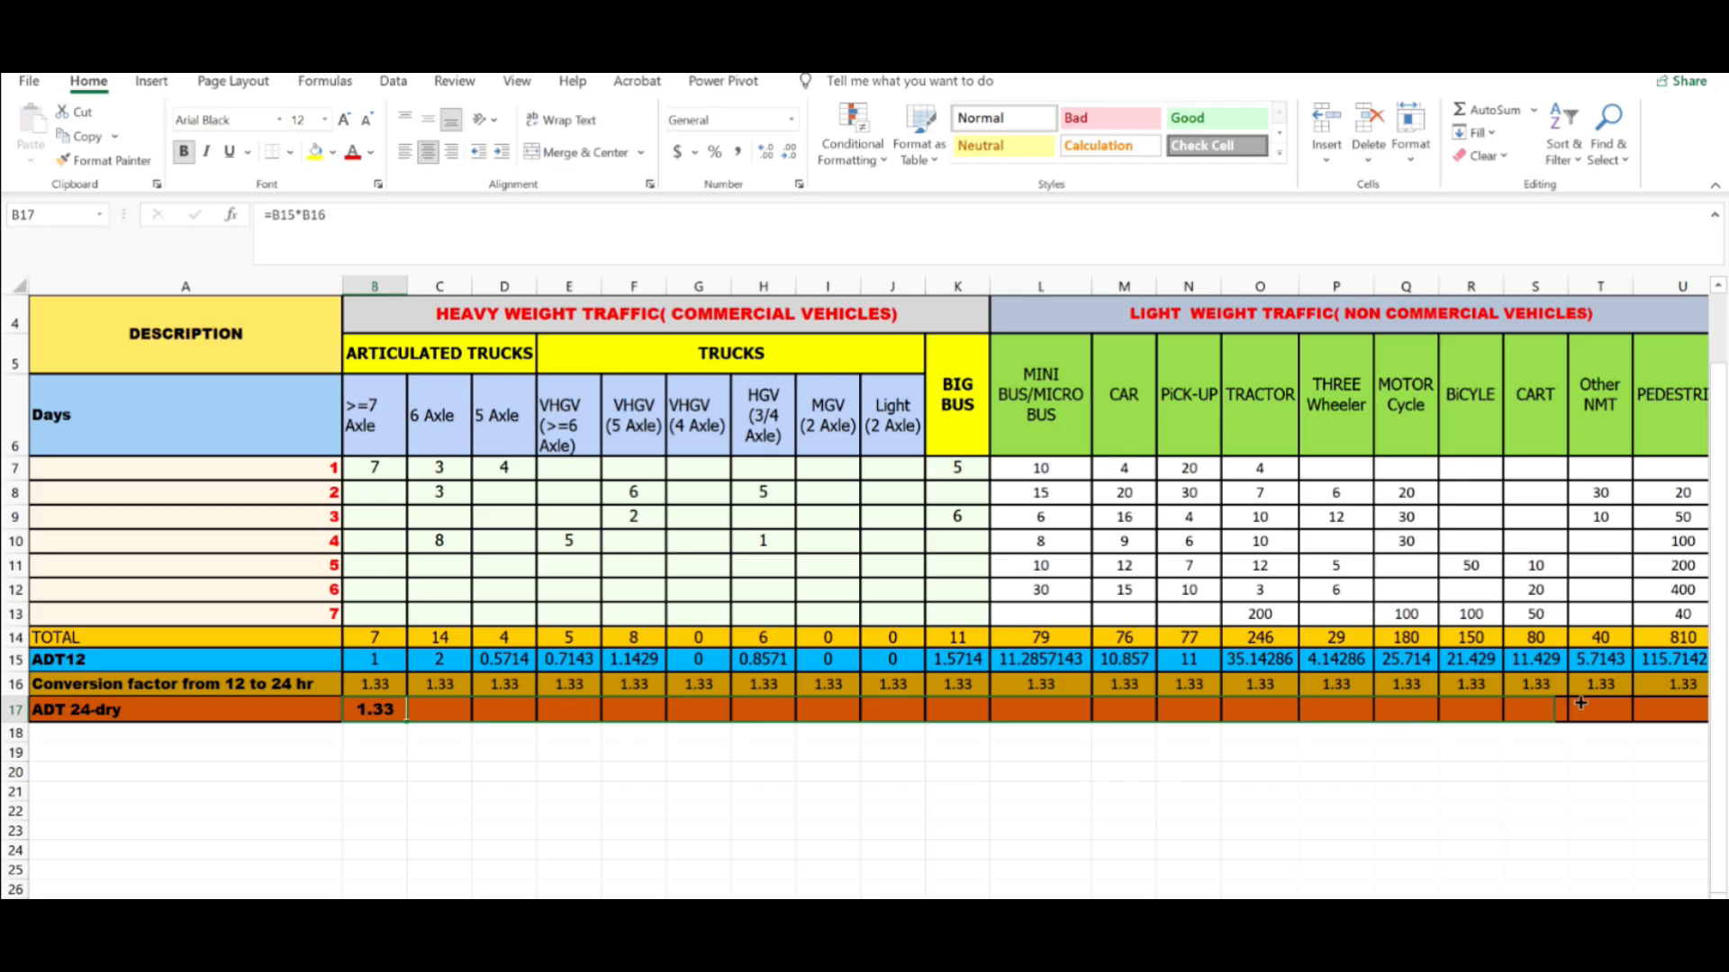
left_click_drag(1581, 703, 1410, 706)
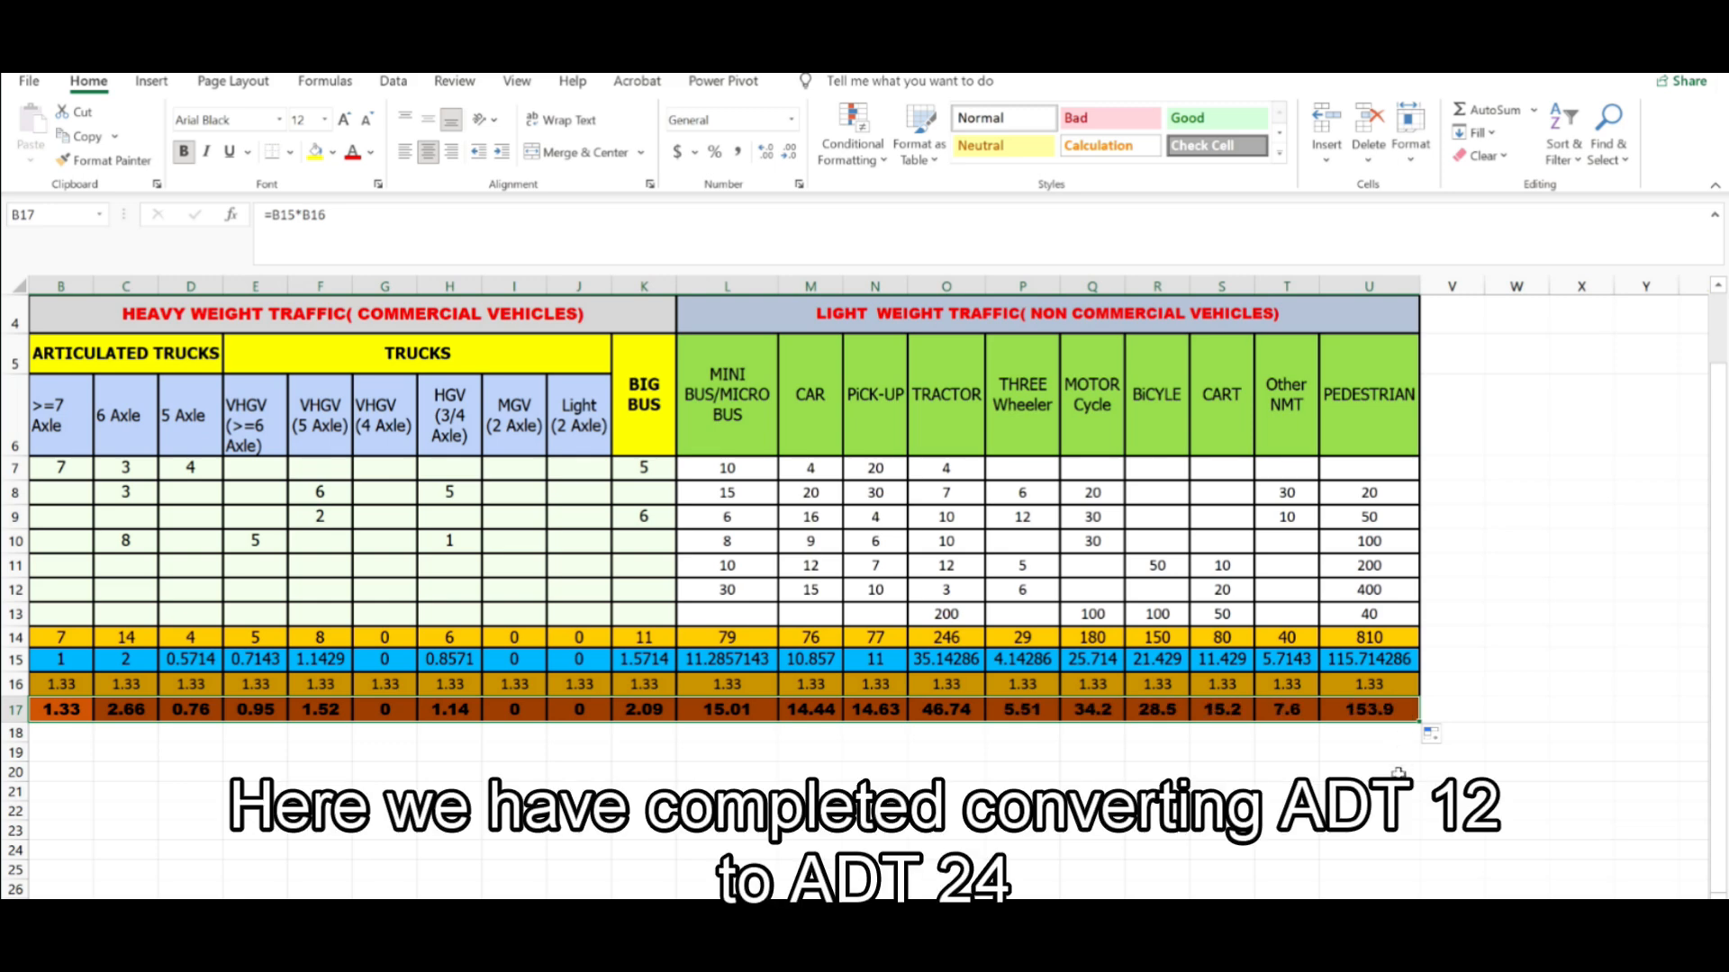
- Review the completed dry-season table from its title rows down to the ADT 24-dry row
scroll(864, 504, "left", 2)
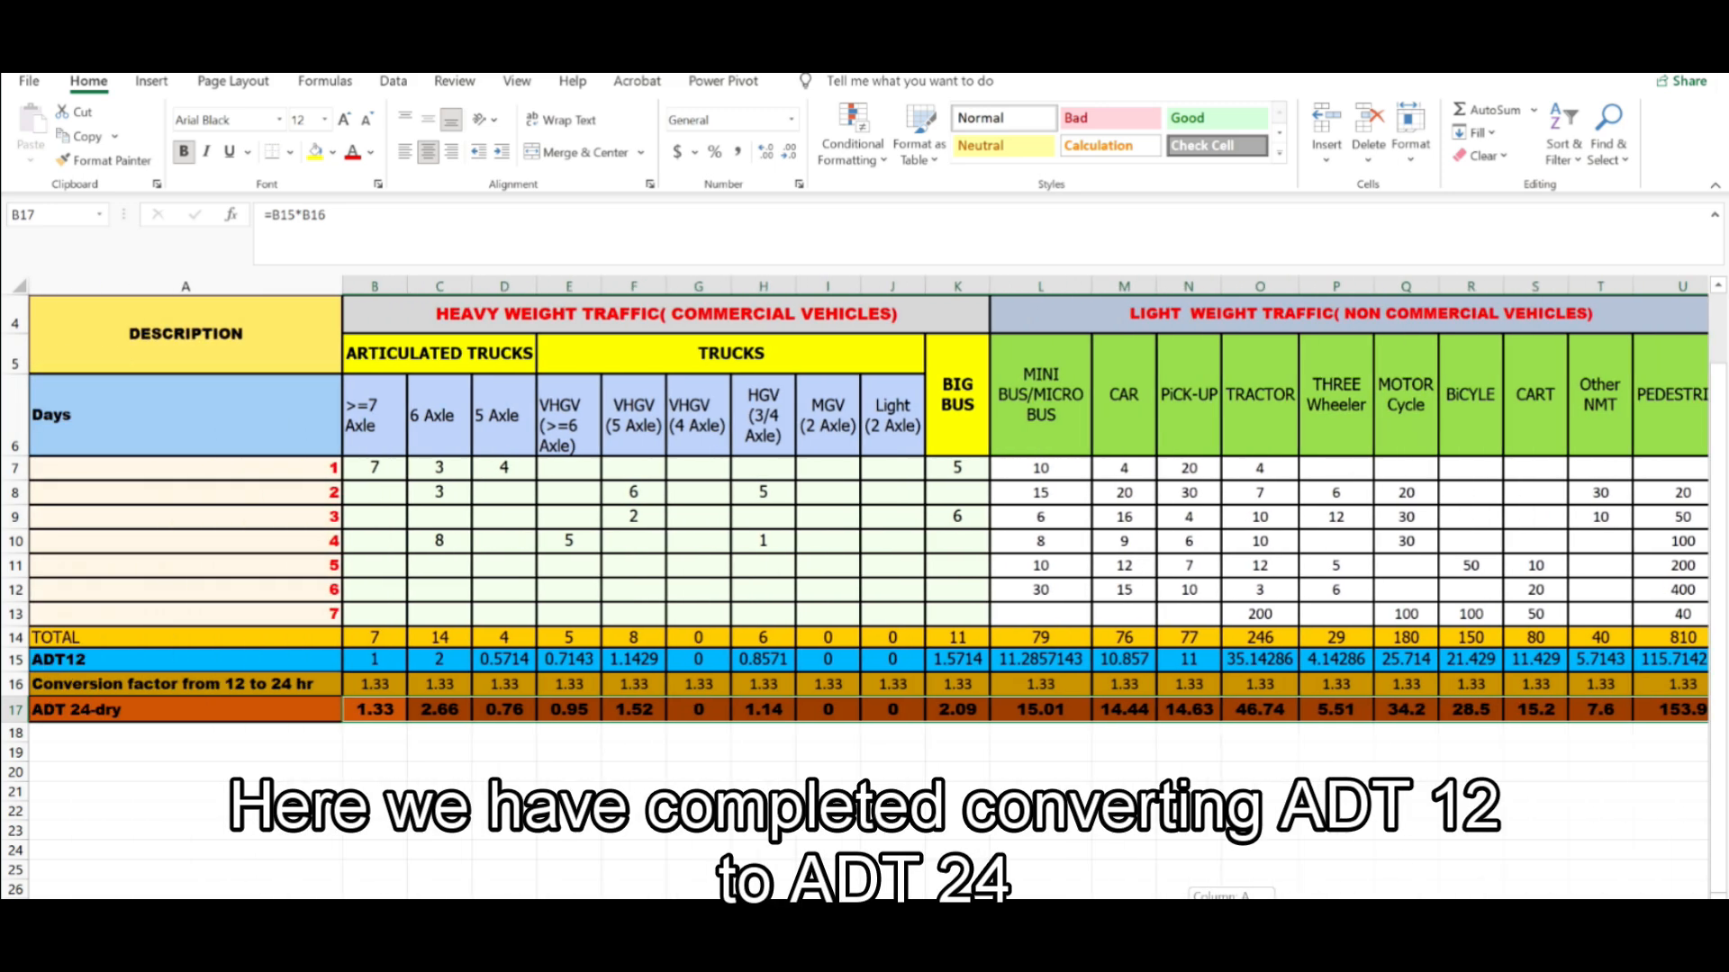
left_click(440, 785)
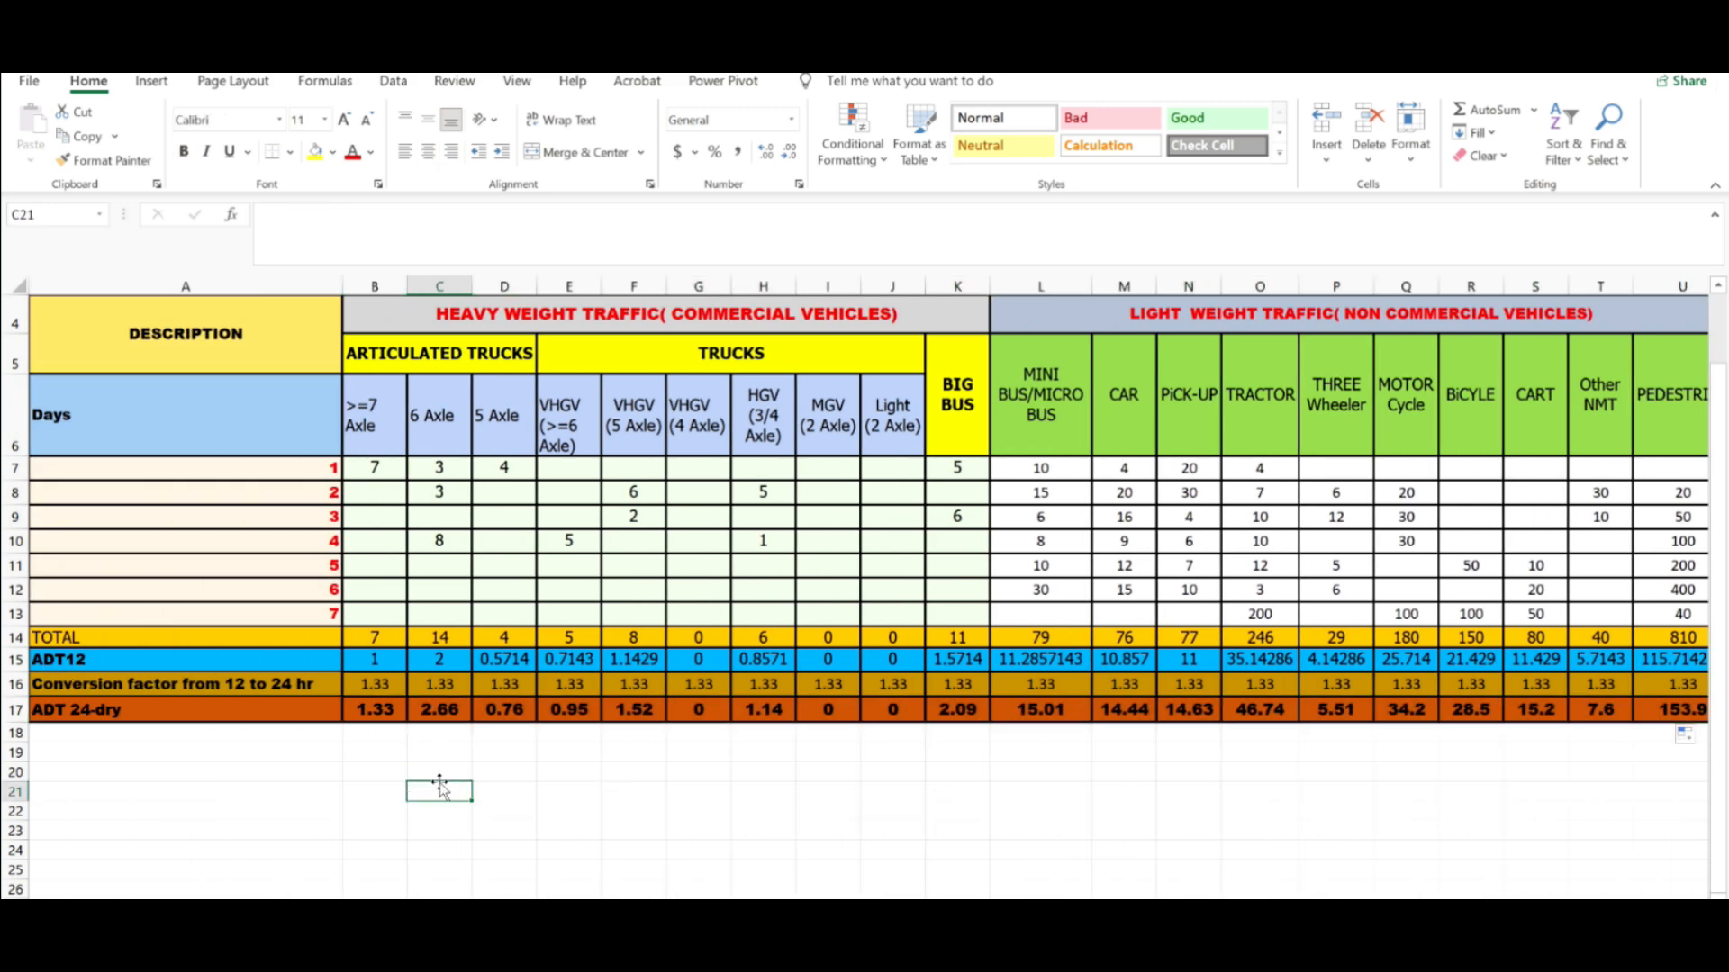
left_click(49, 711)
left_click(283, 796)
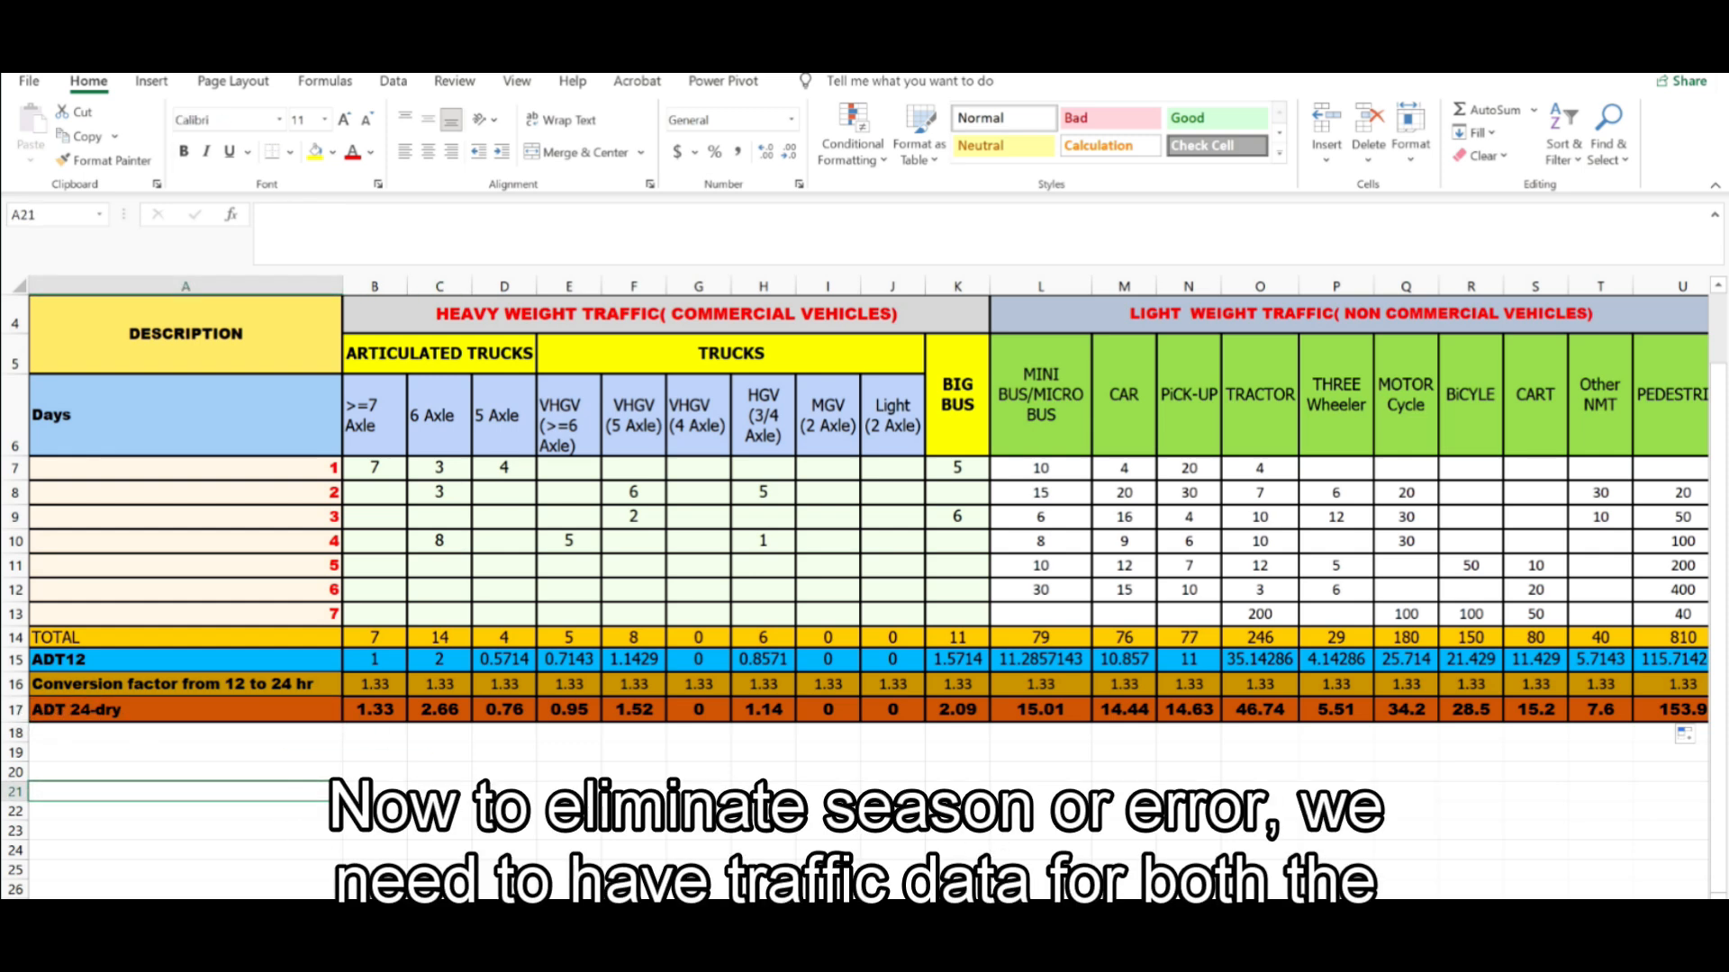
scroll(864, 504, "right", 3)
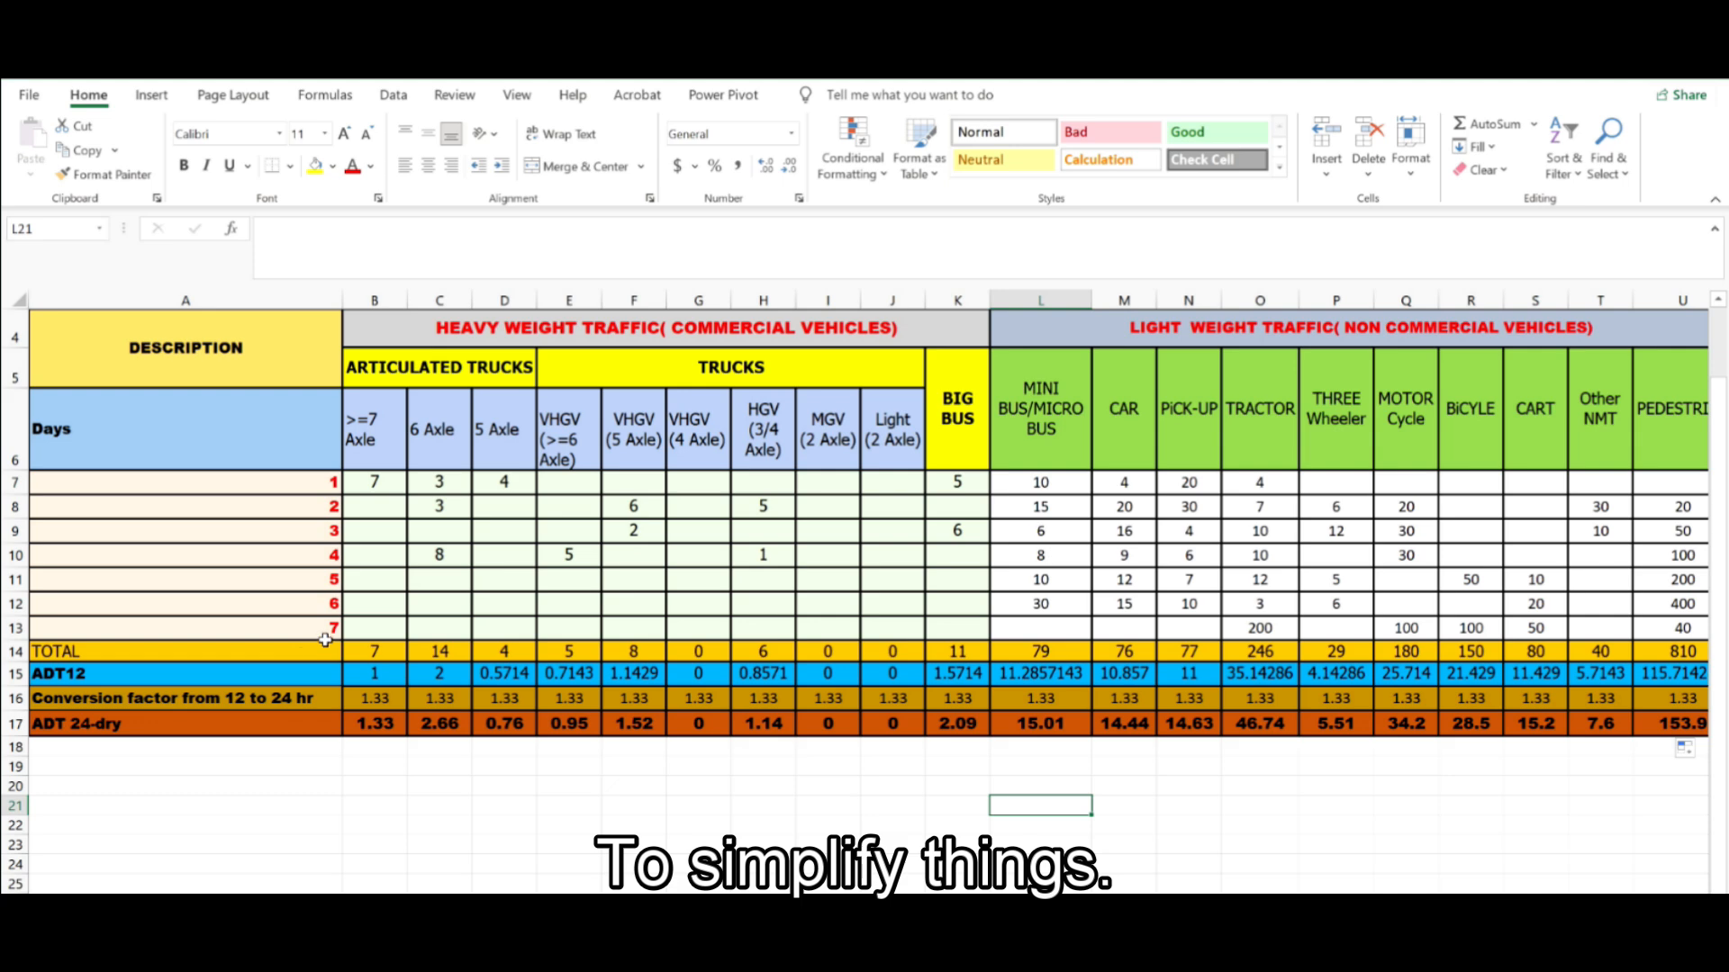
scroll(326, 641, "up", 1)
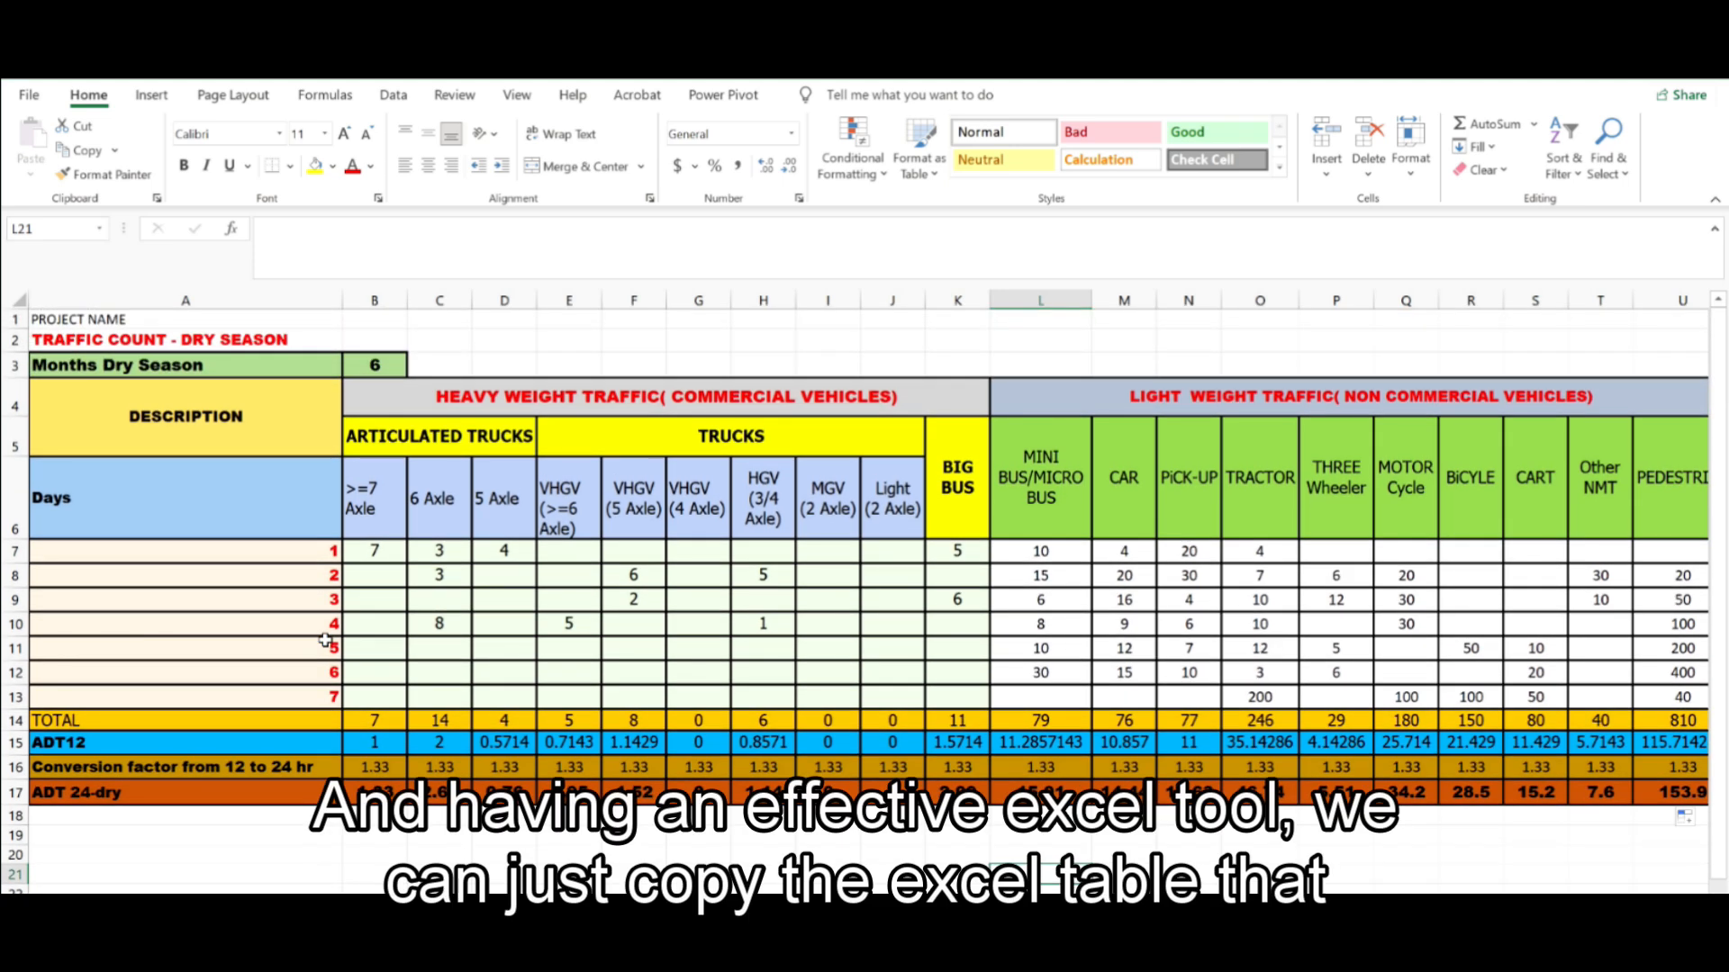
scroll(326, 641, "down", 1)
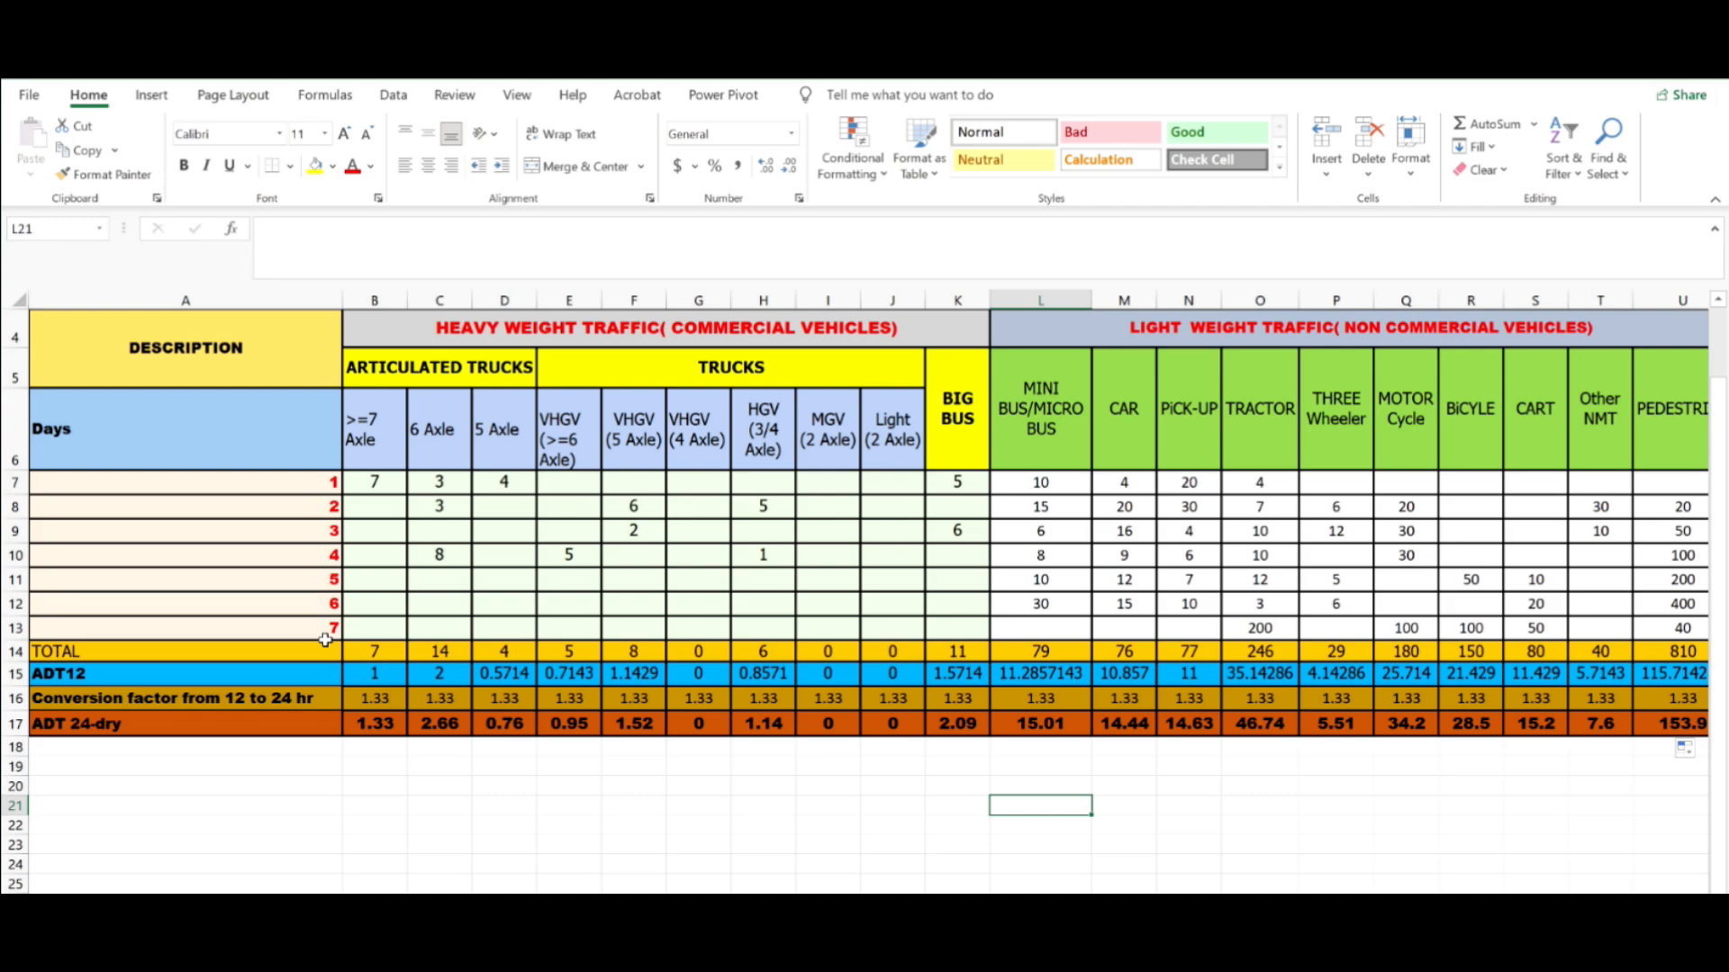
scroll(326, 641, "down", 2)
scroll(326, 642, "up", 3)
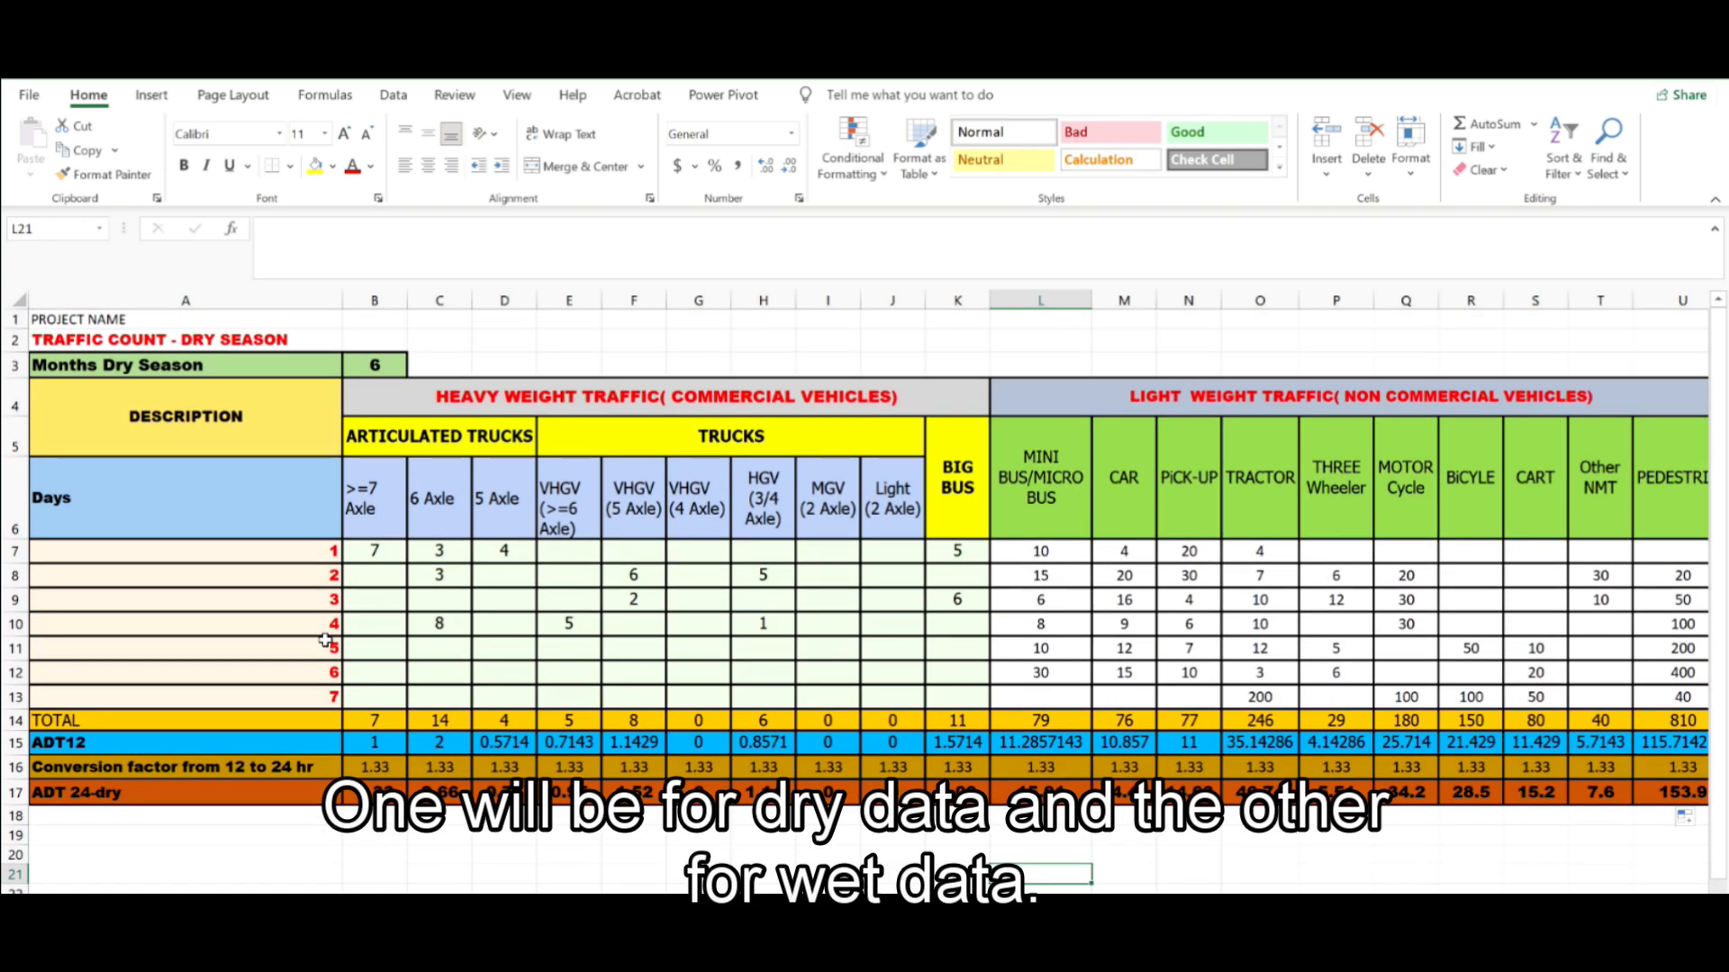
scroll(326, 641, "down", 1)
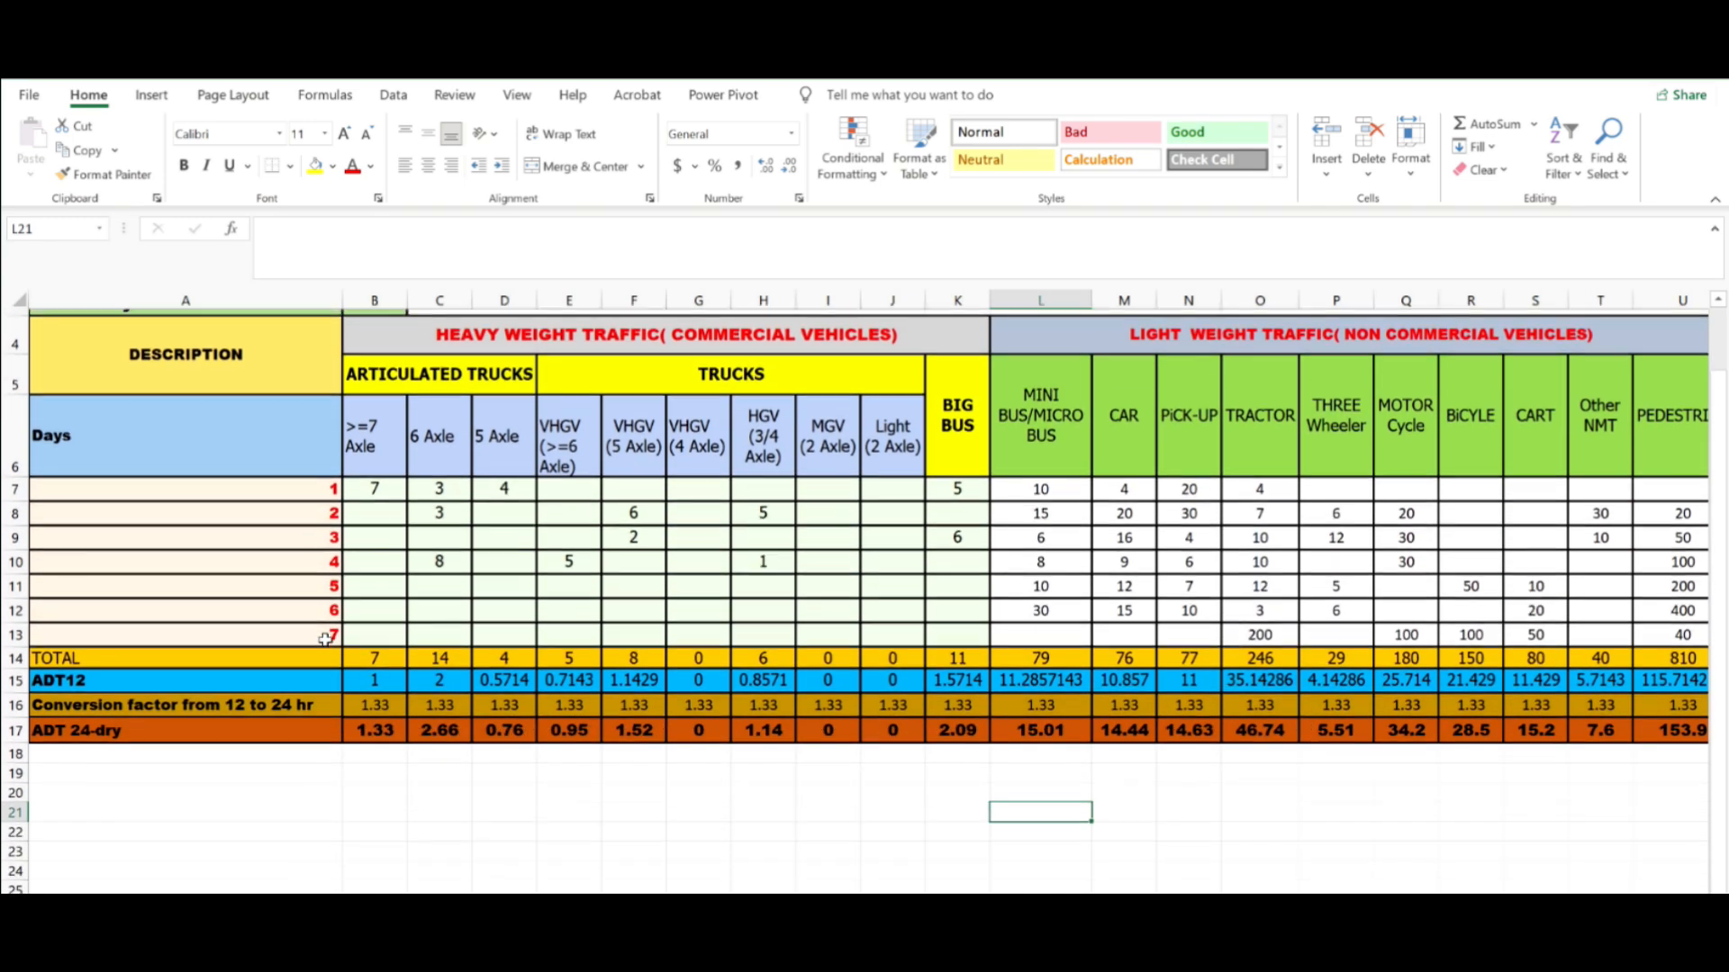
scroll(326, 641, "up", 1)
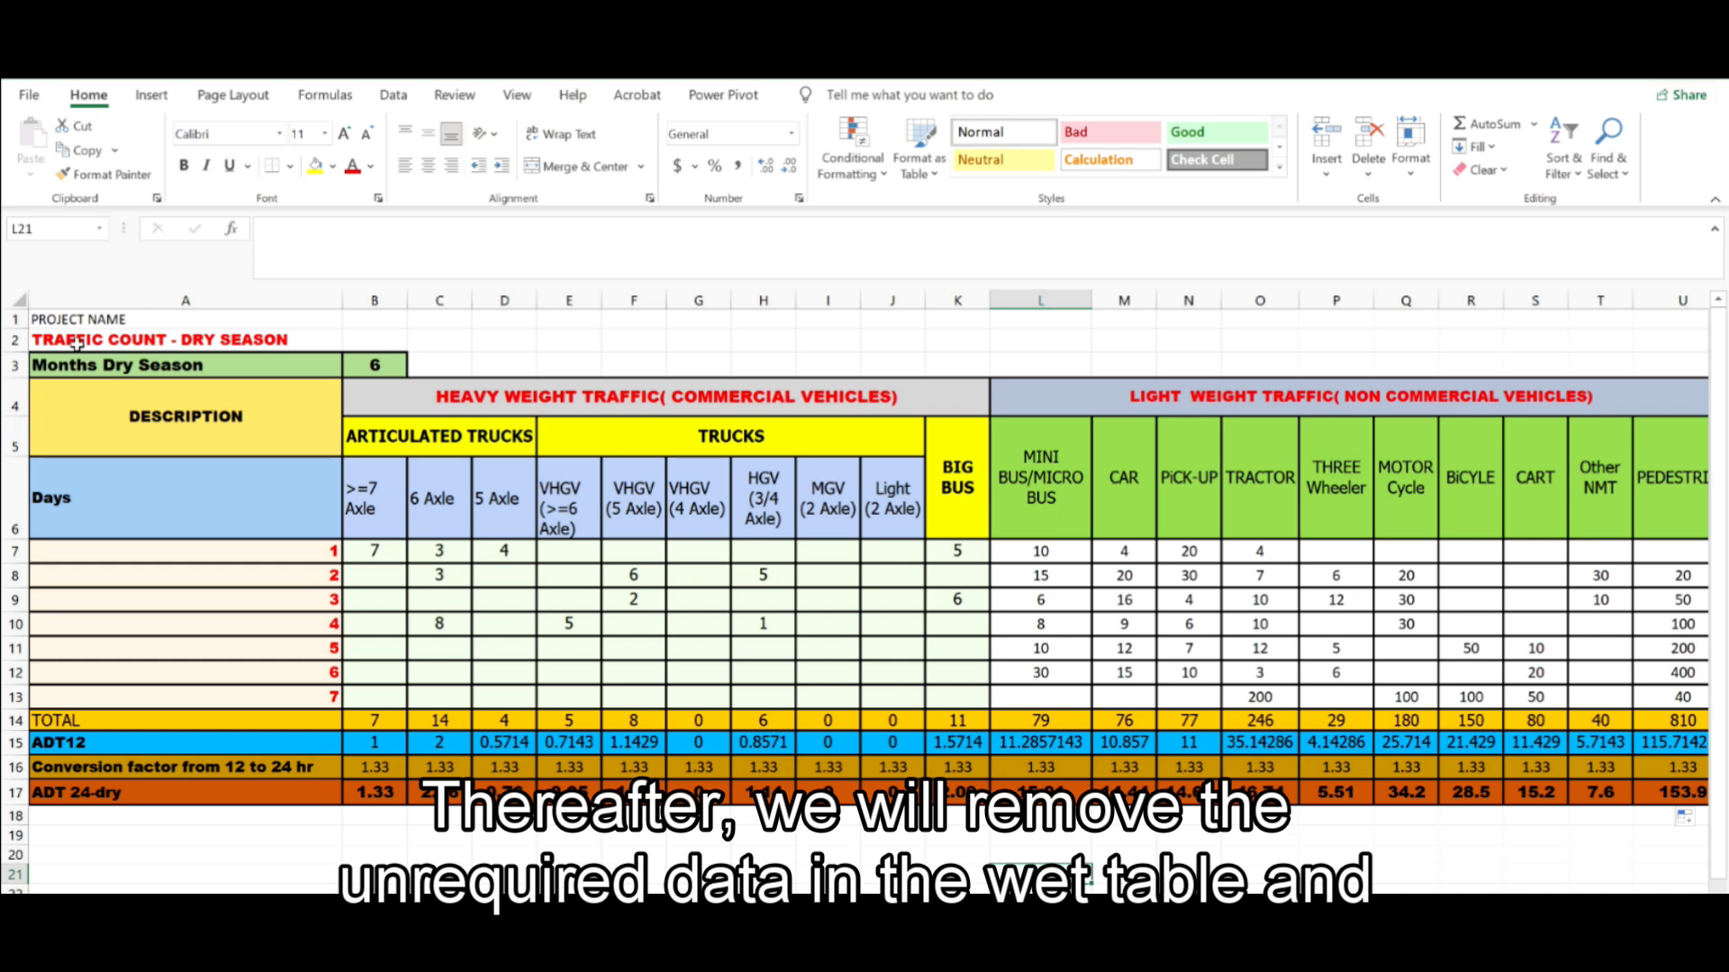
- Copy the whole dry-season table A2:U17, including its title, and paste it below starting at cell A19
mouse_move(47, 345)
left_mouse_down()
mouse_move(525, 484)
mouse_move(631, 643)
mouse_move(806, 785)
mouse_move(1715, 796)
mouse_move(1298, 799)
left_mouse_up()
right_click(1100, 590)
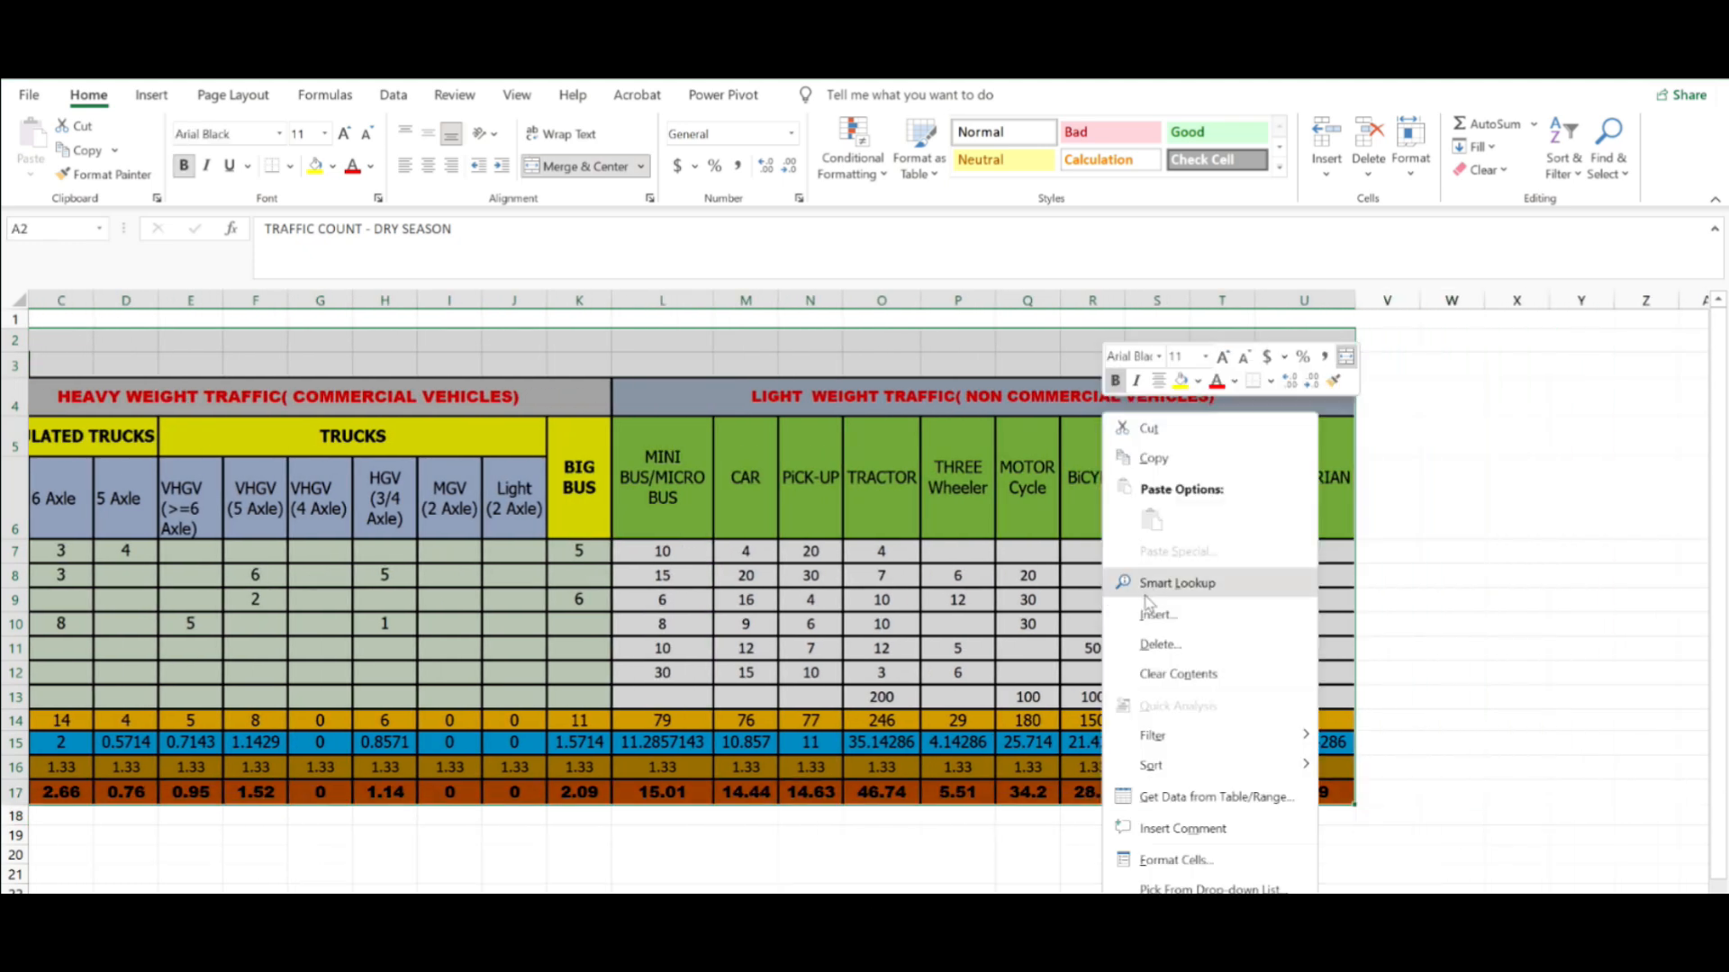
left_click(1154, 461)
scroll(1297, 765, "left", 2)
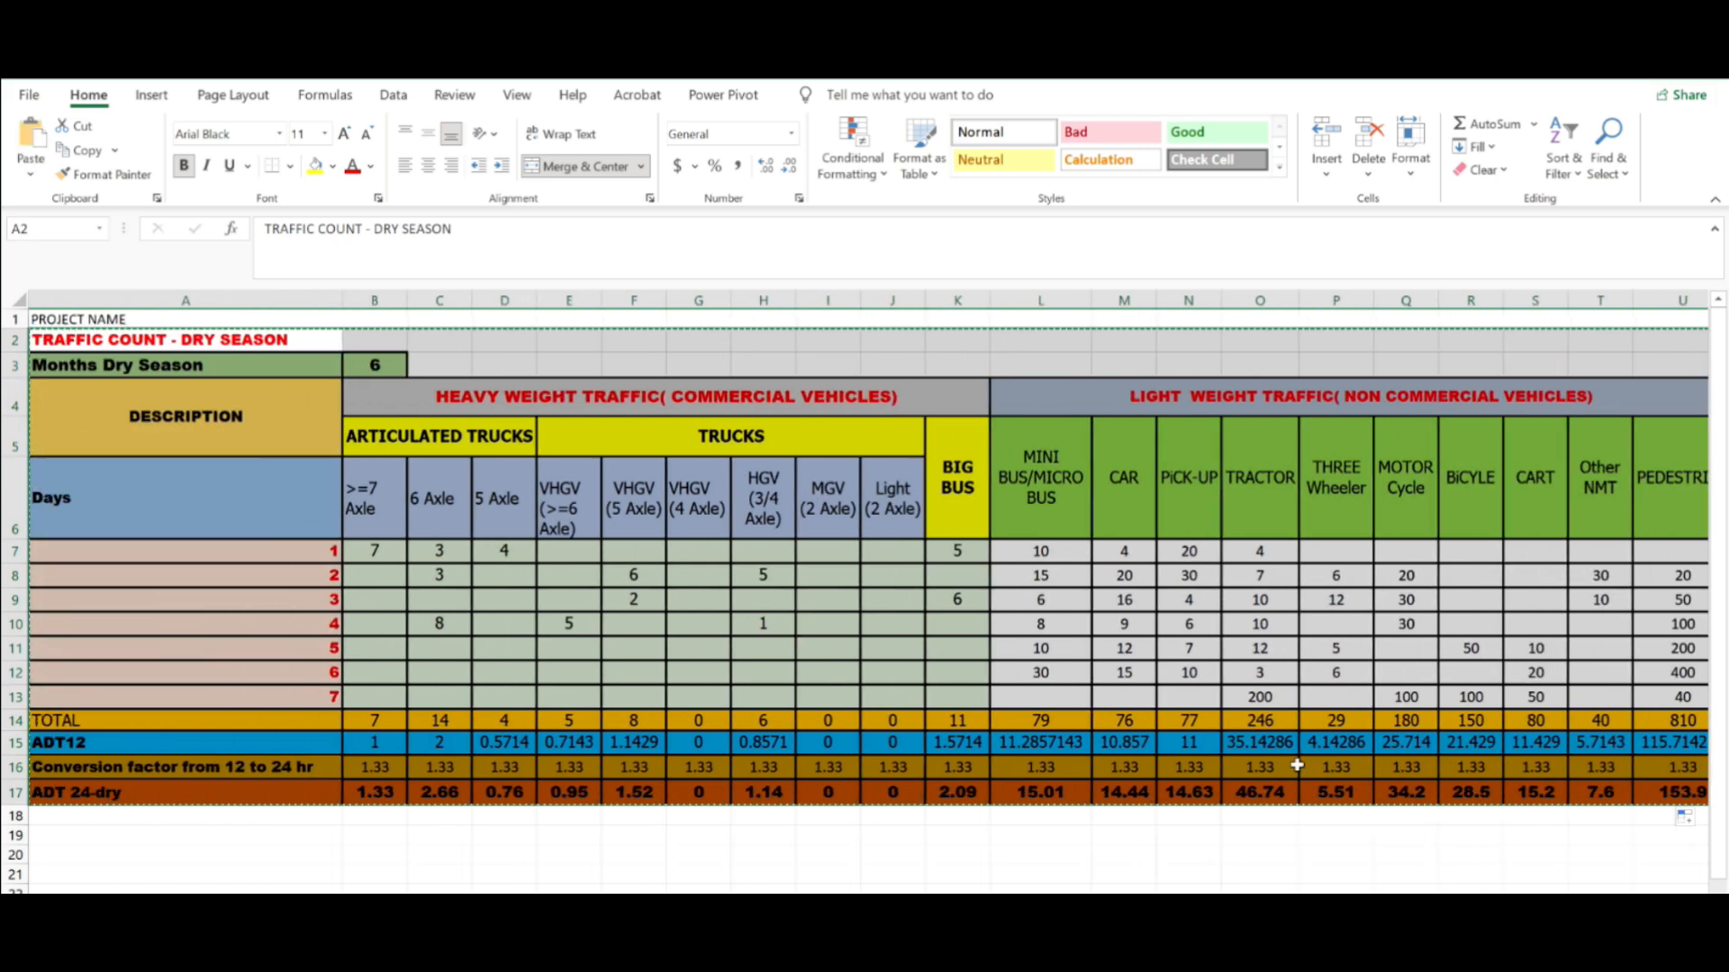
scroll(1287, 776, "down", 3)
scroll(1287, 776, "down", 1)
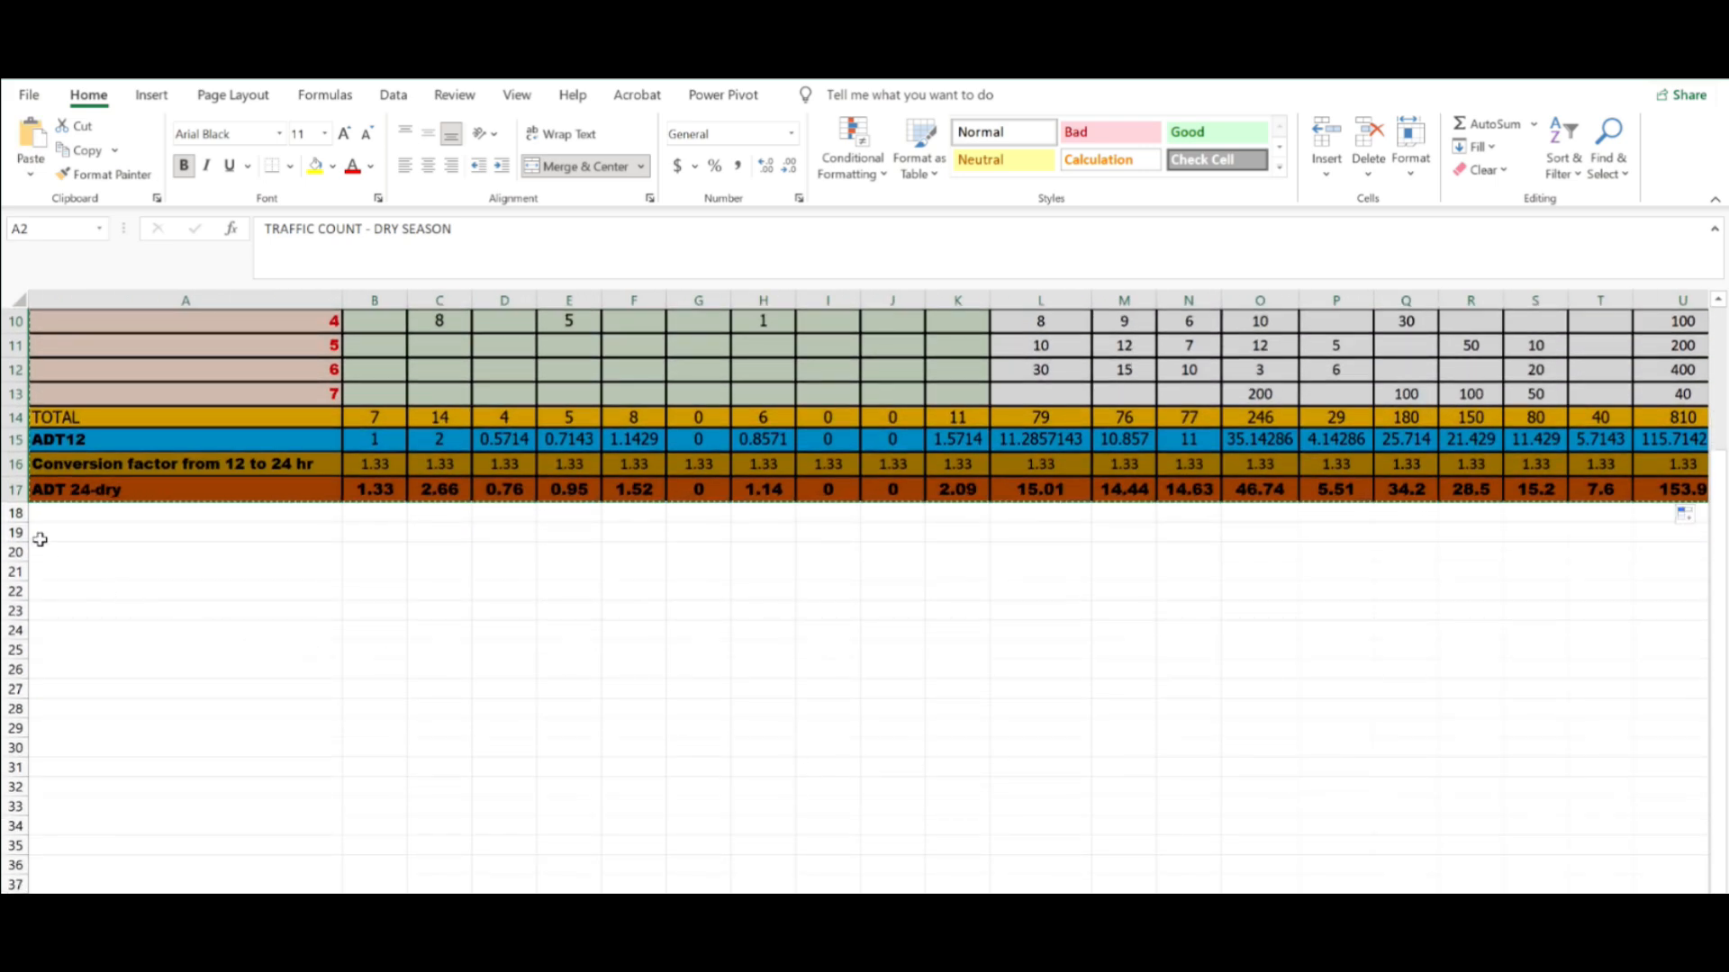
left_click(40, 533)
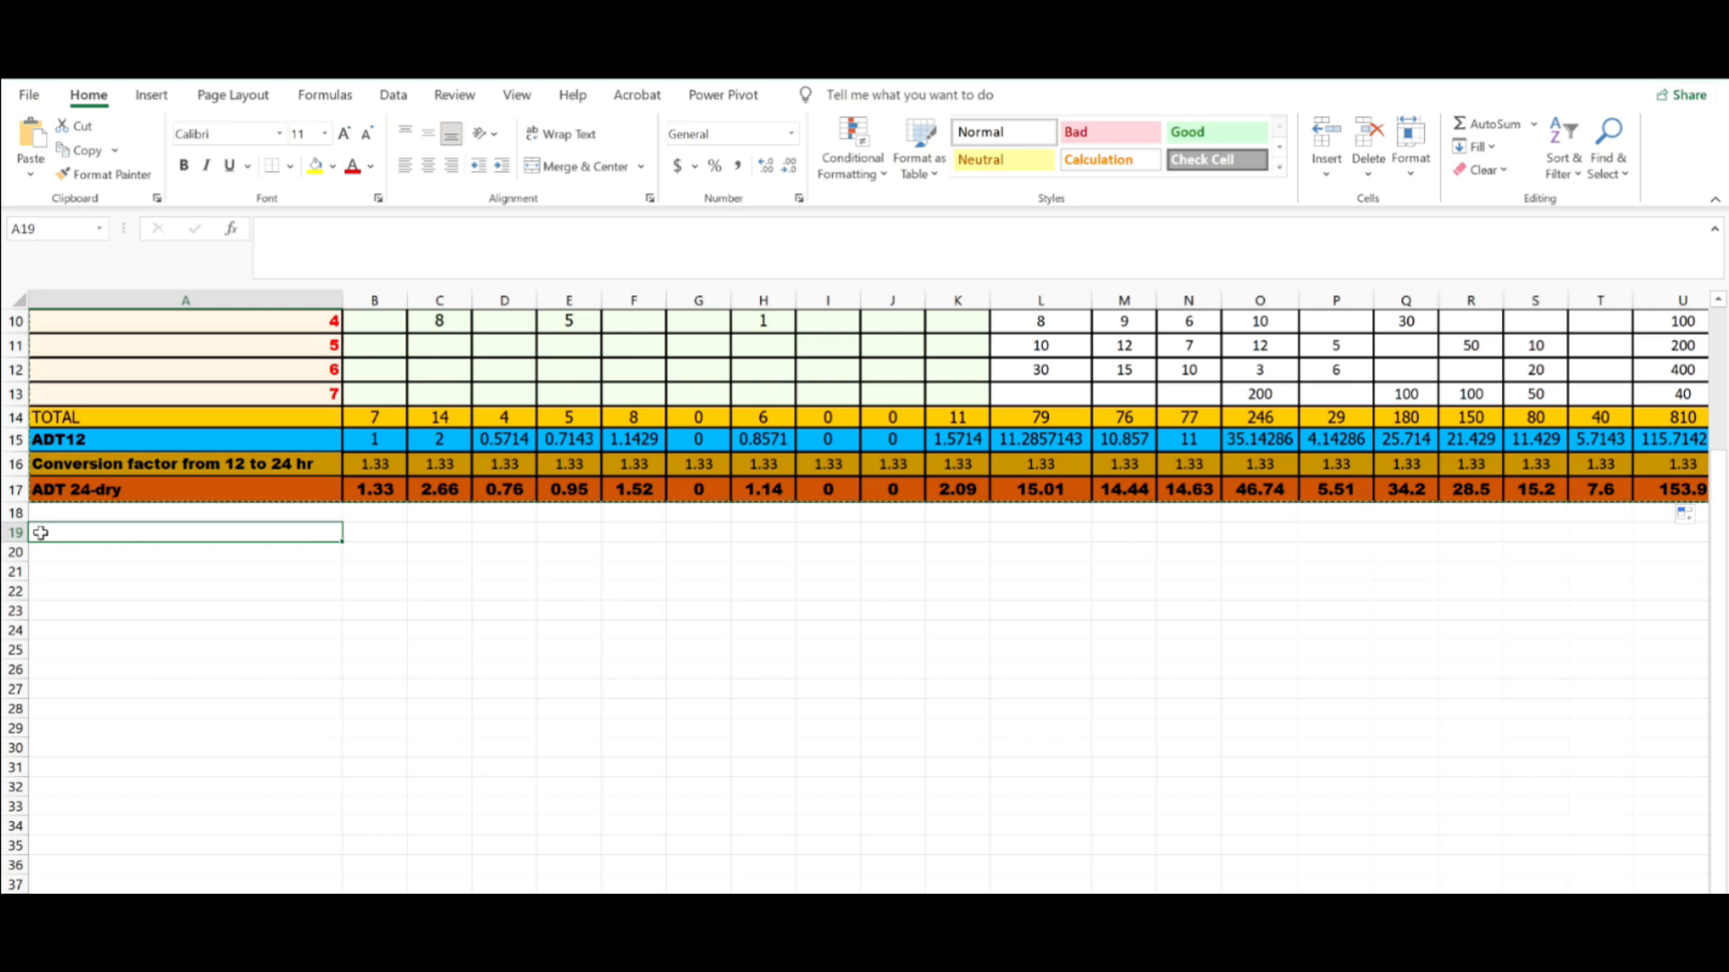
right_click(41, 532)
left_click(91, 520)
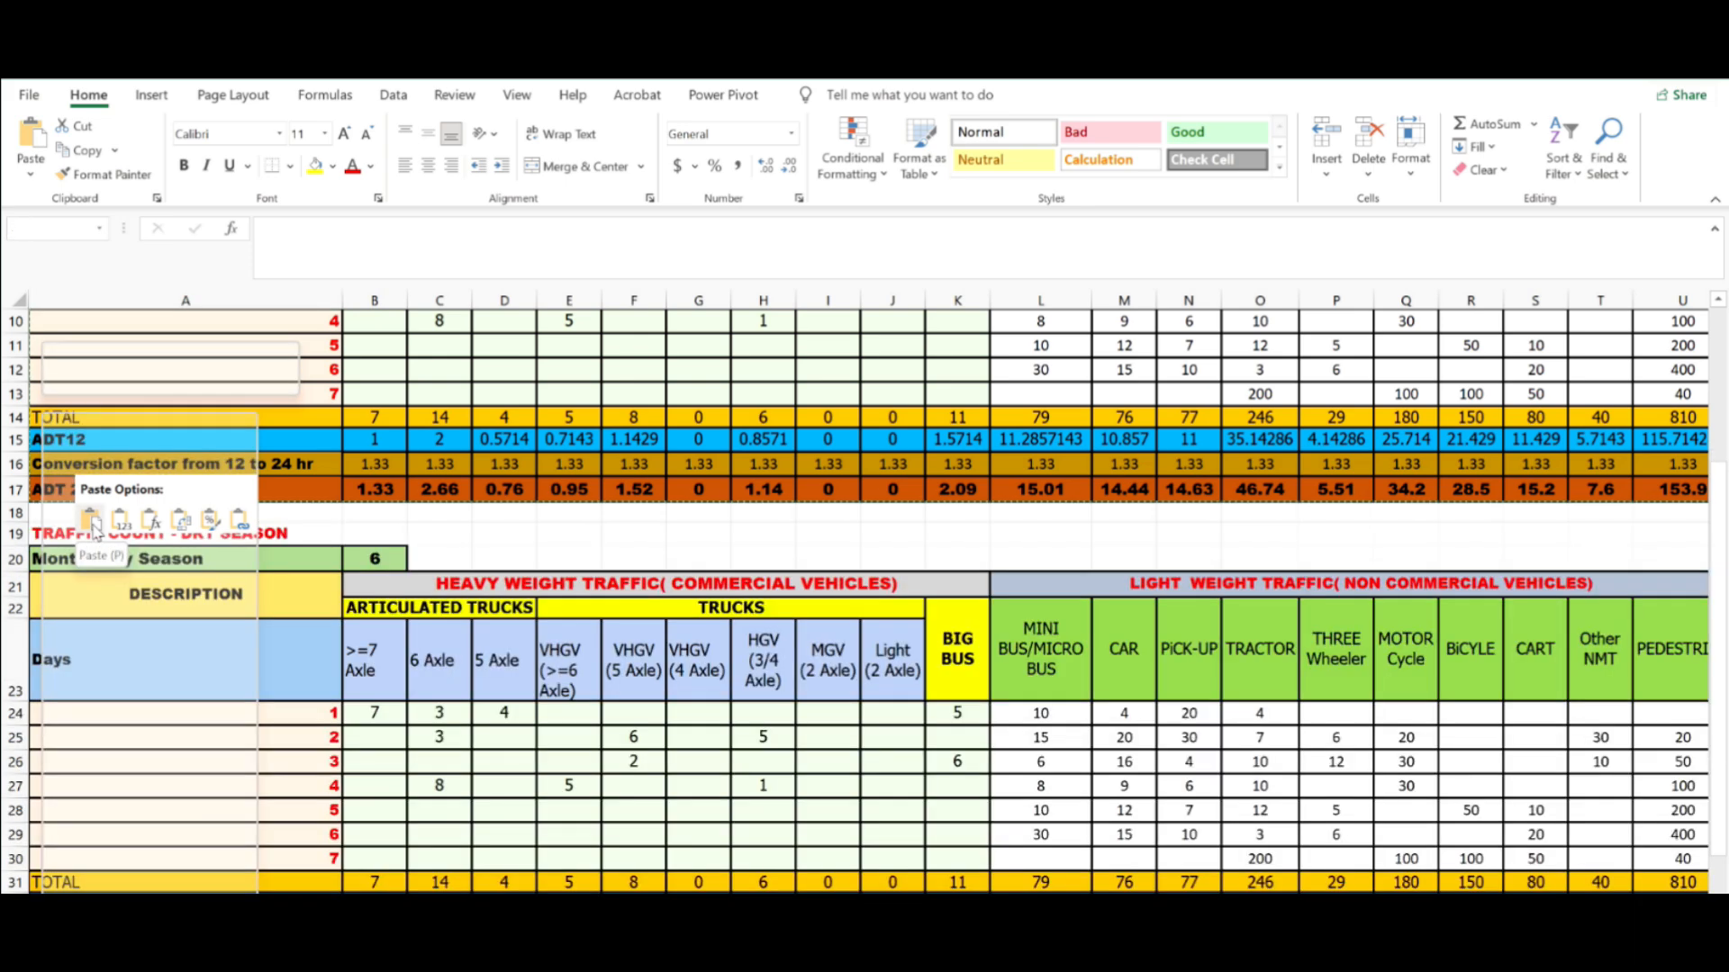
left_click(91, 520)
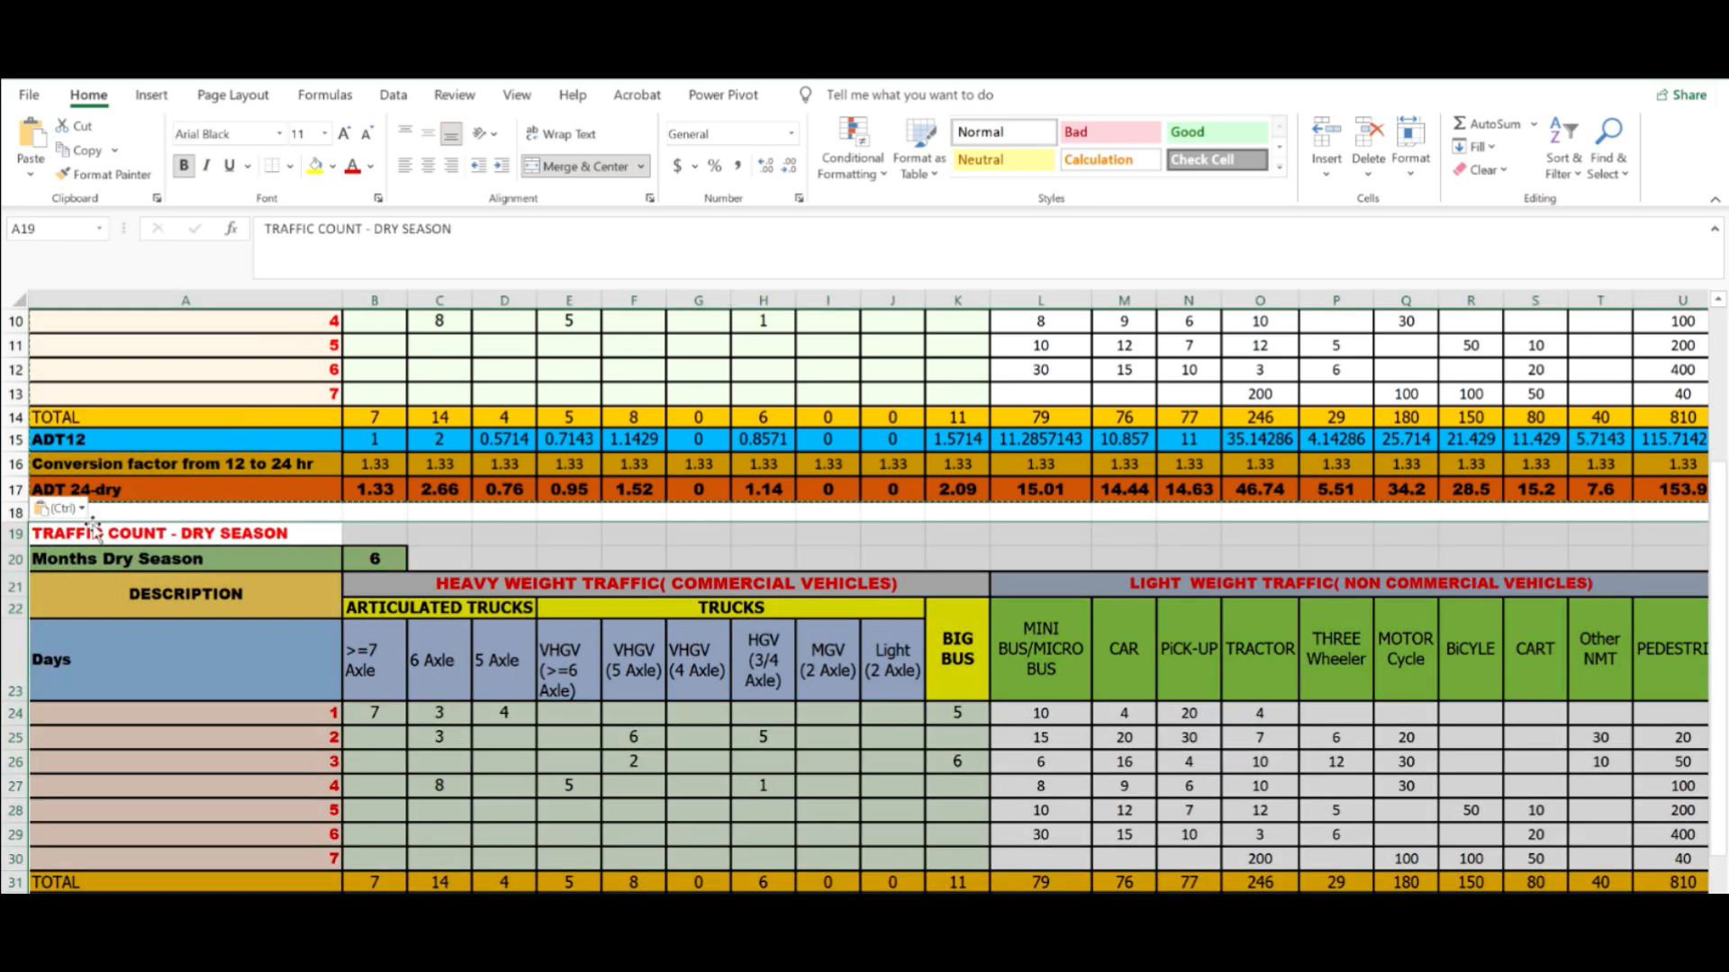
left_click(539, 765)
- Change the copied table's title in cell A19 to "TRAFFIC COUNT - WET SEASON"
scroll(539, 765, "up", 3)
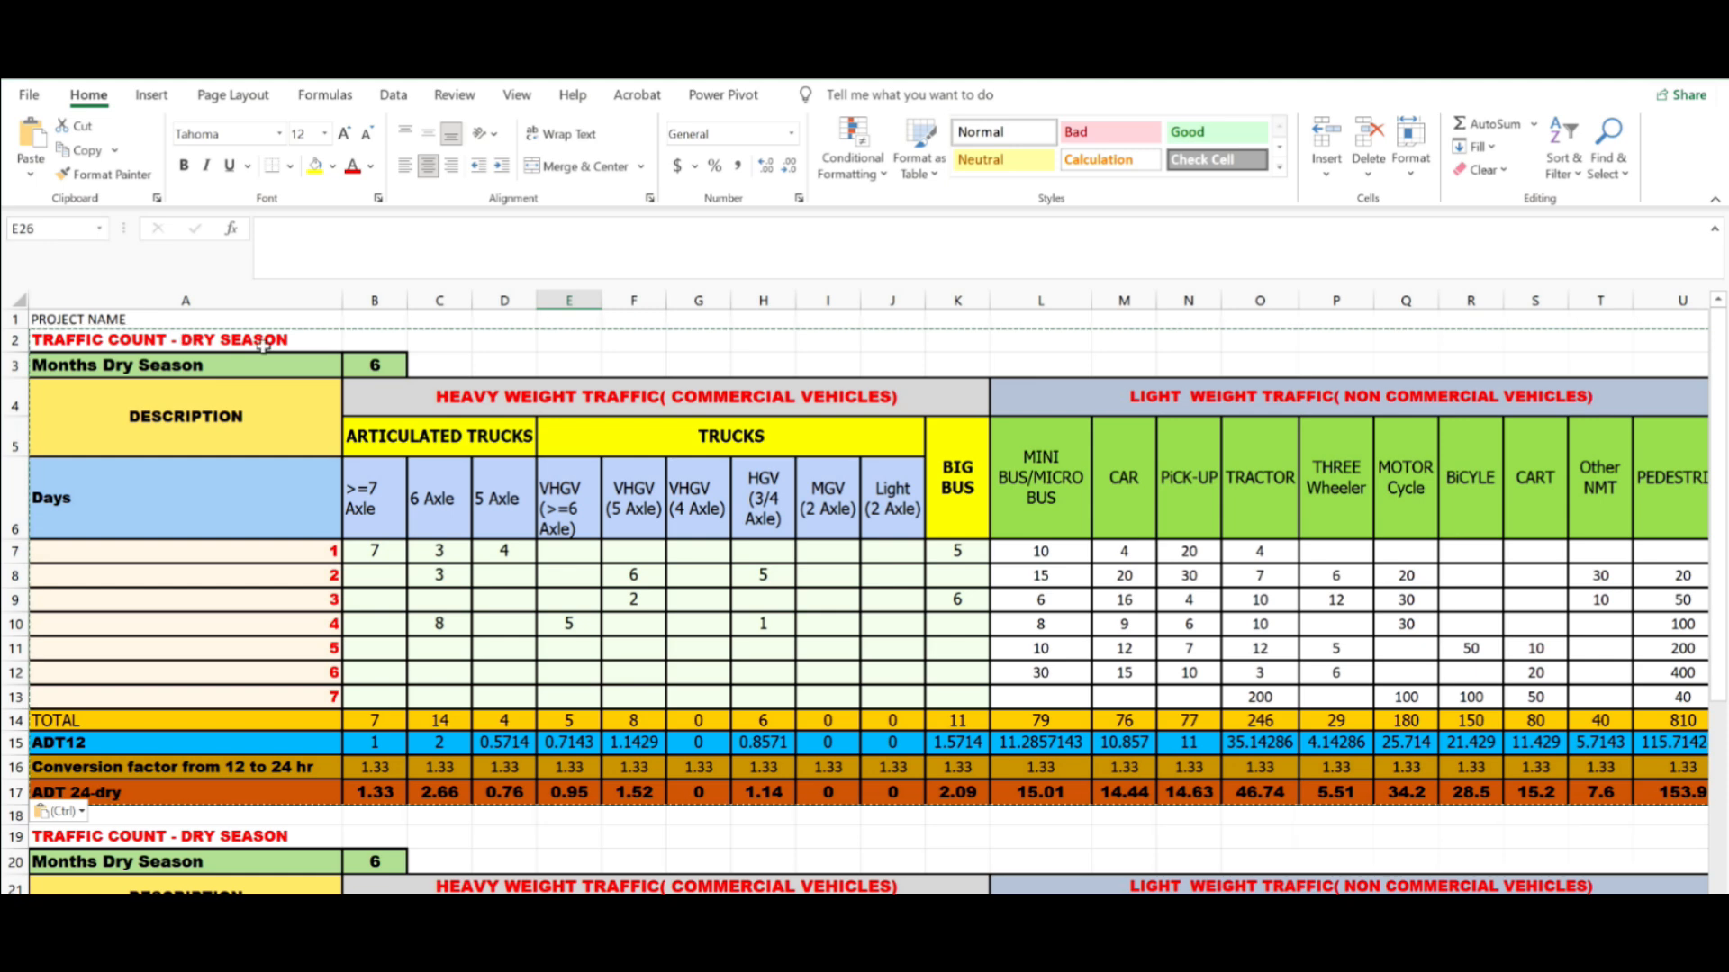
double_click(192, 344)
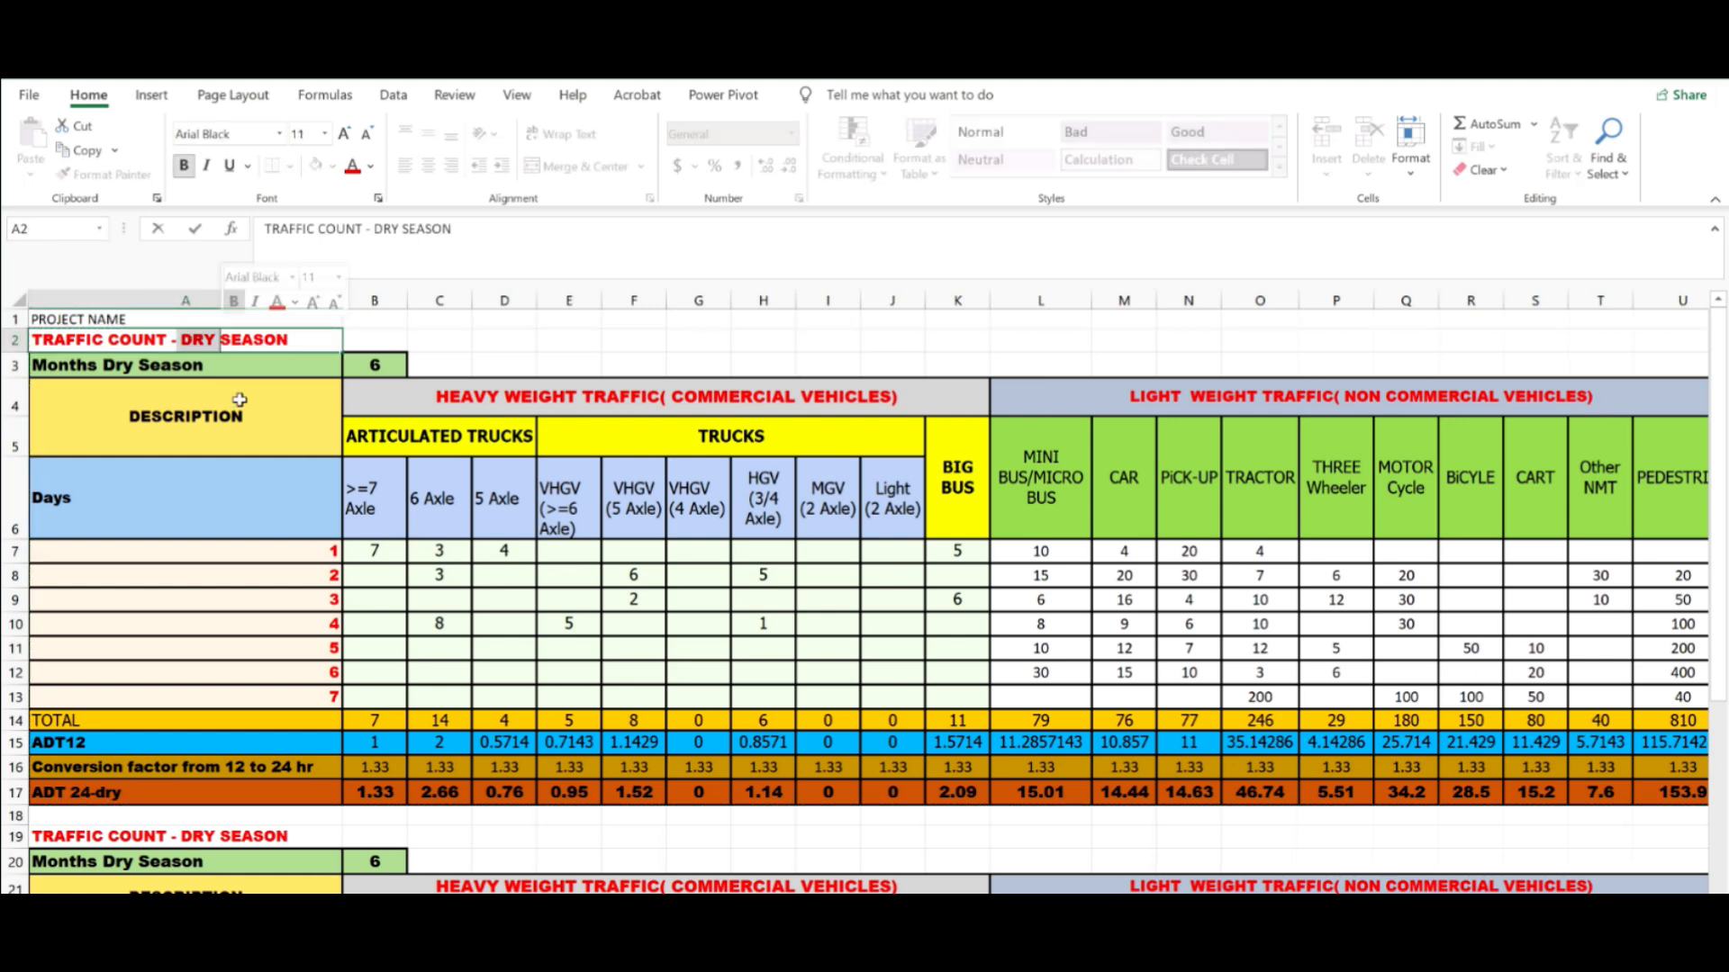
scroll(342, 585, "down", 4)
left_click(183, 460)
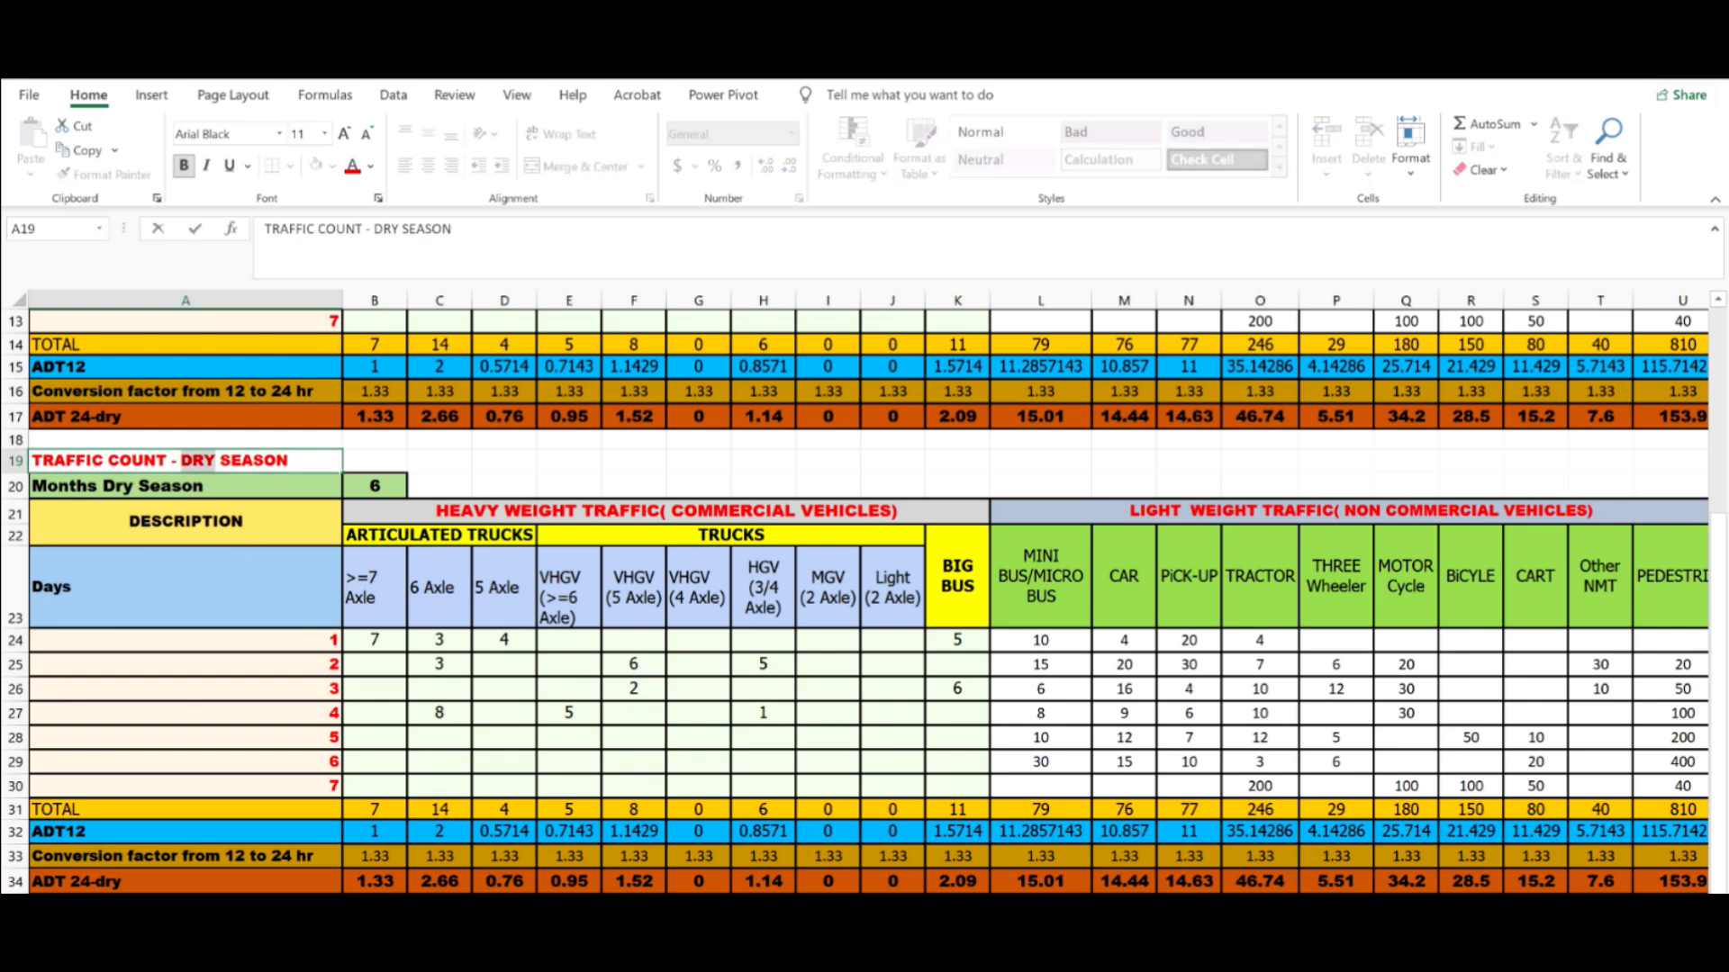
type("WE")
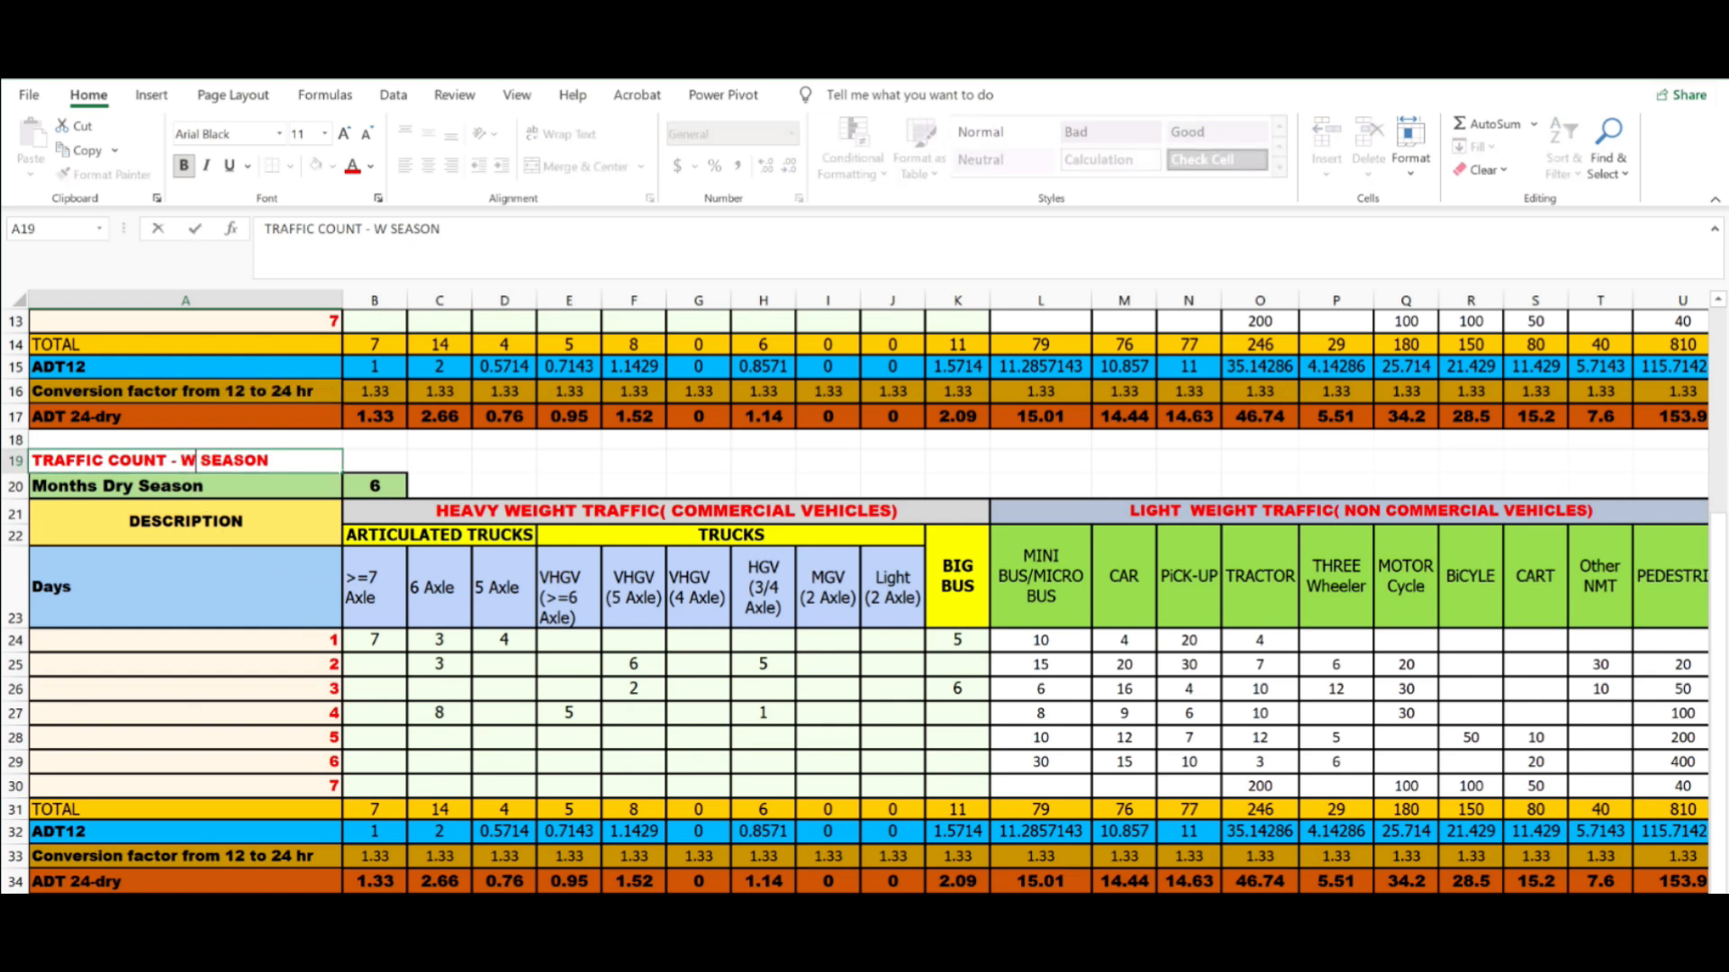
type("T")
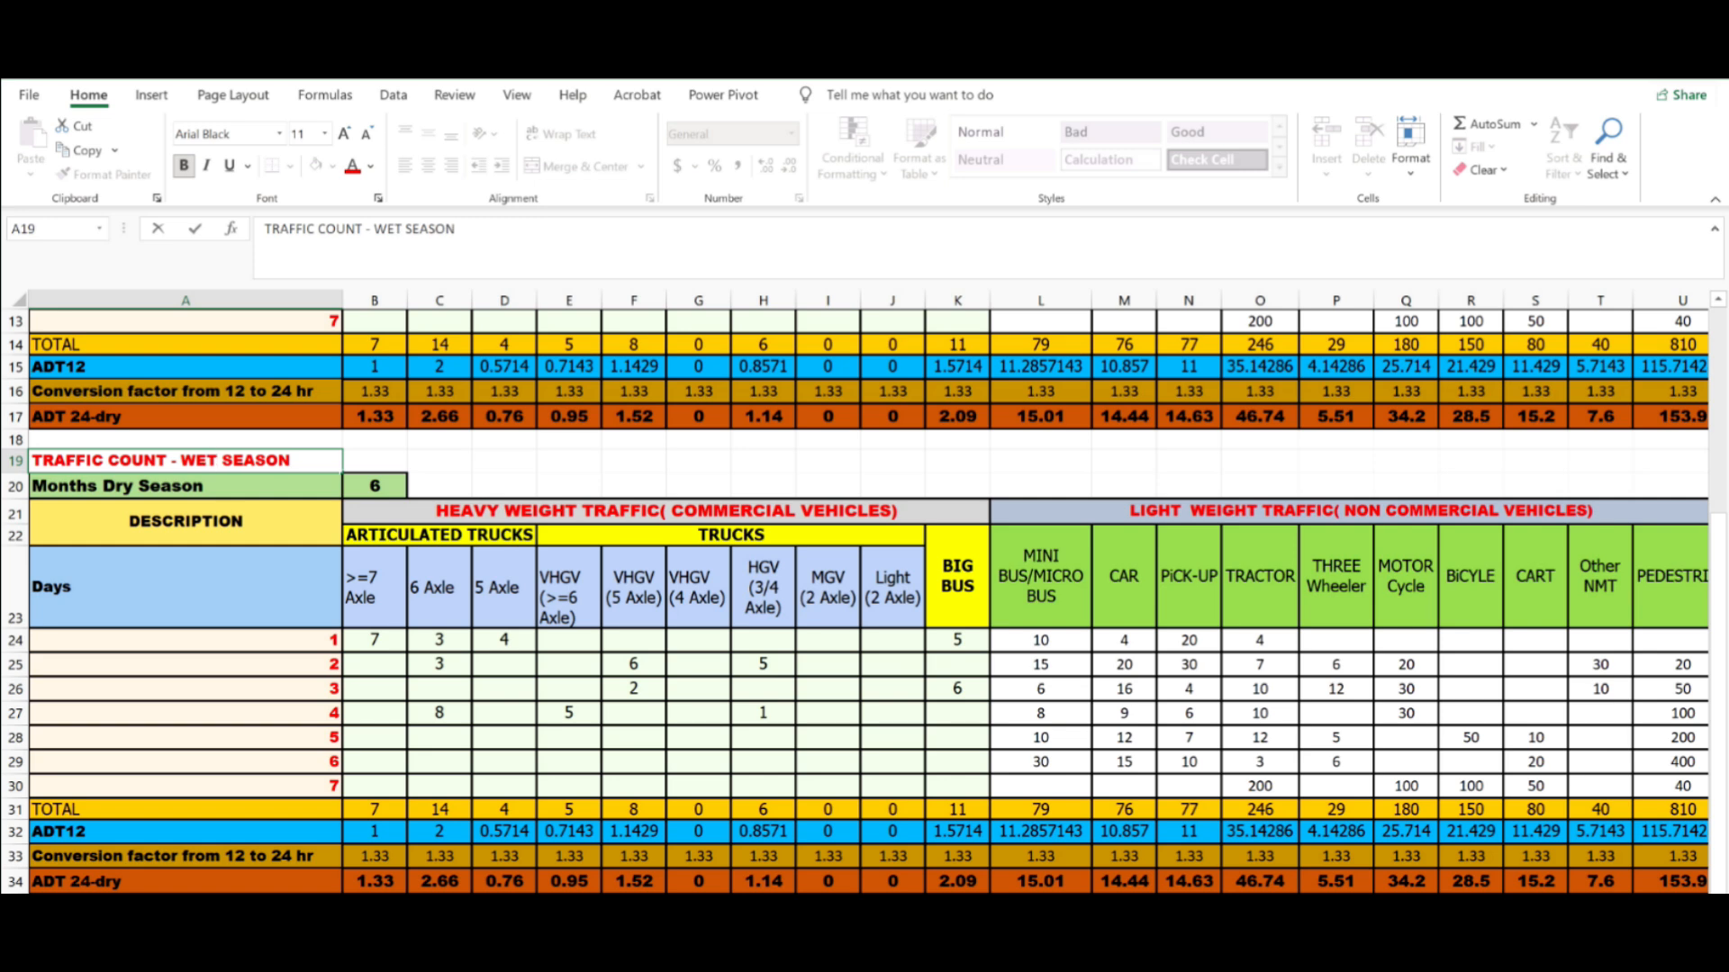
left_click(589, 620)
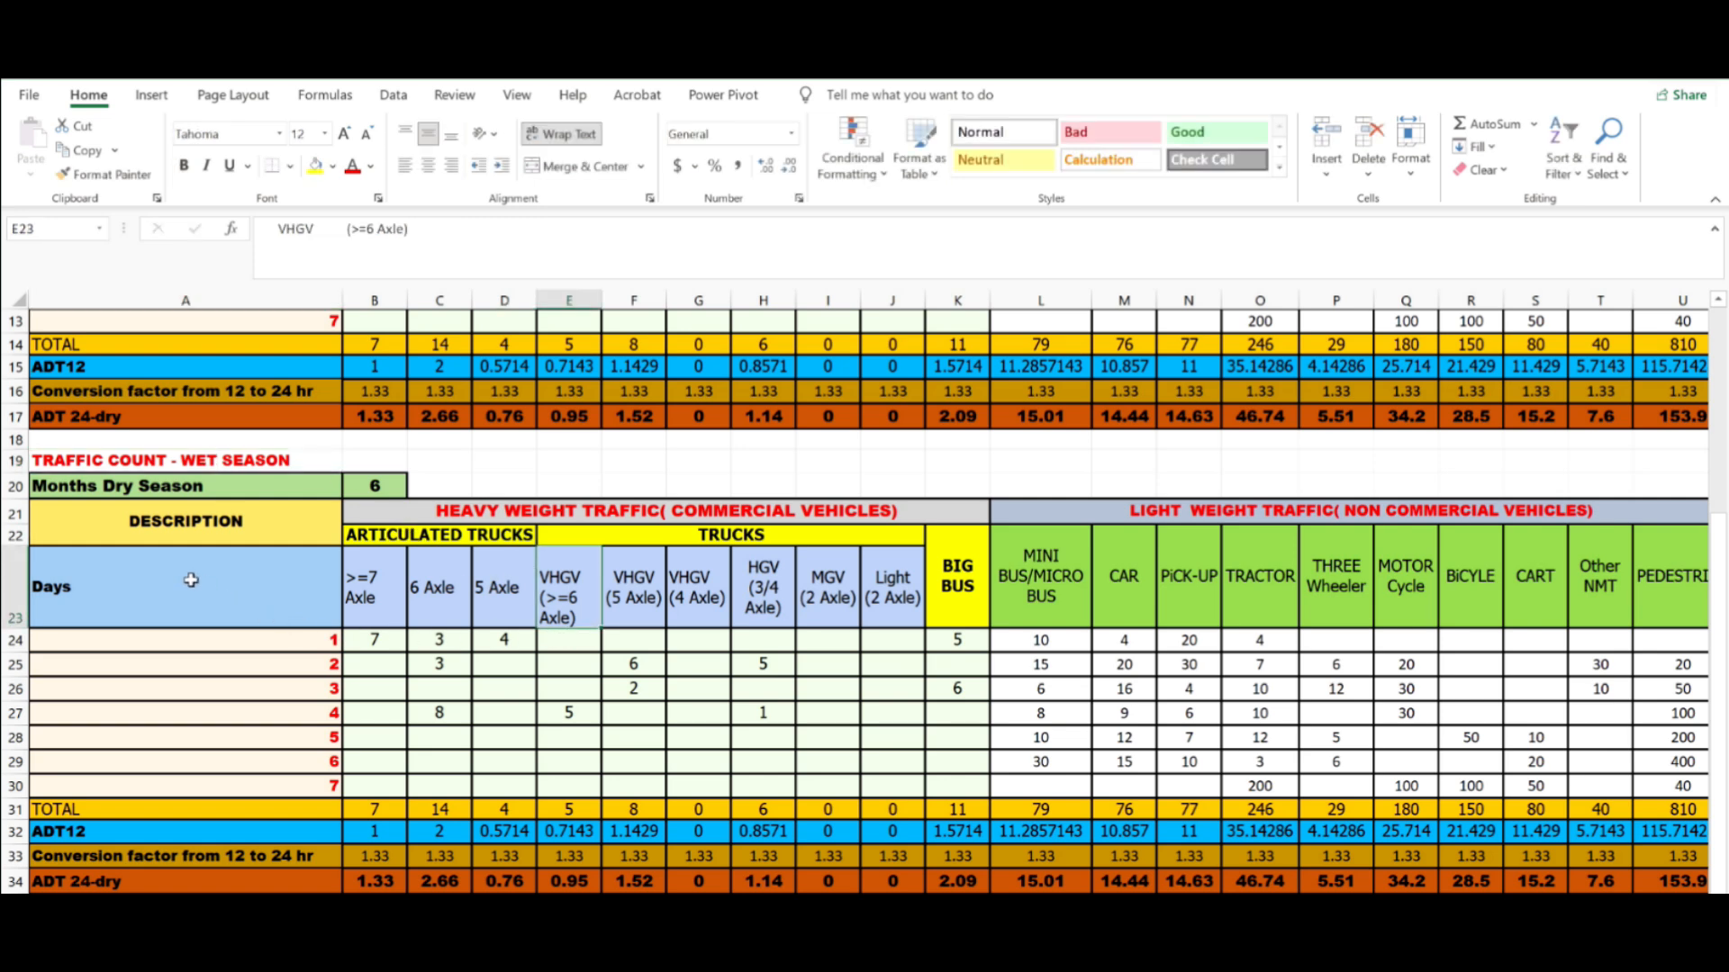
- Clear the copied daily counts in the wet-season table and paste the wet-season heavy traffic counts as values at cell B24
left_click(375, 639)
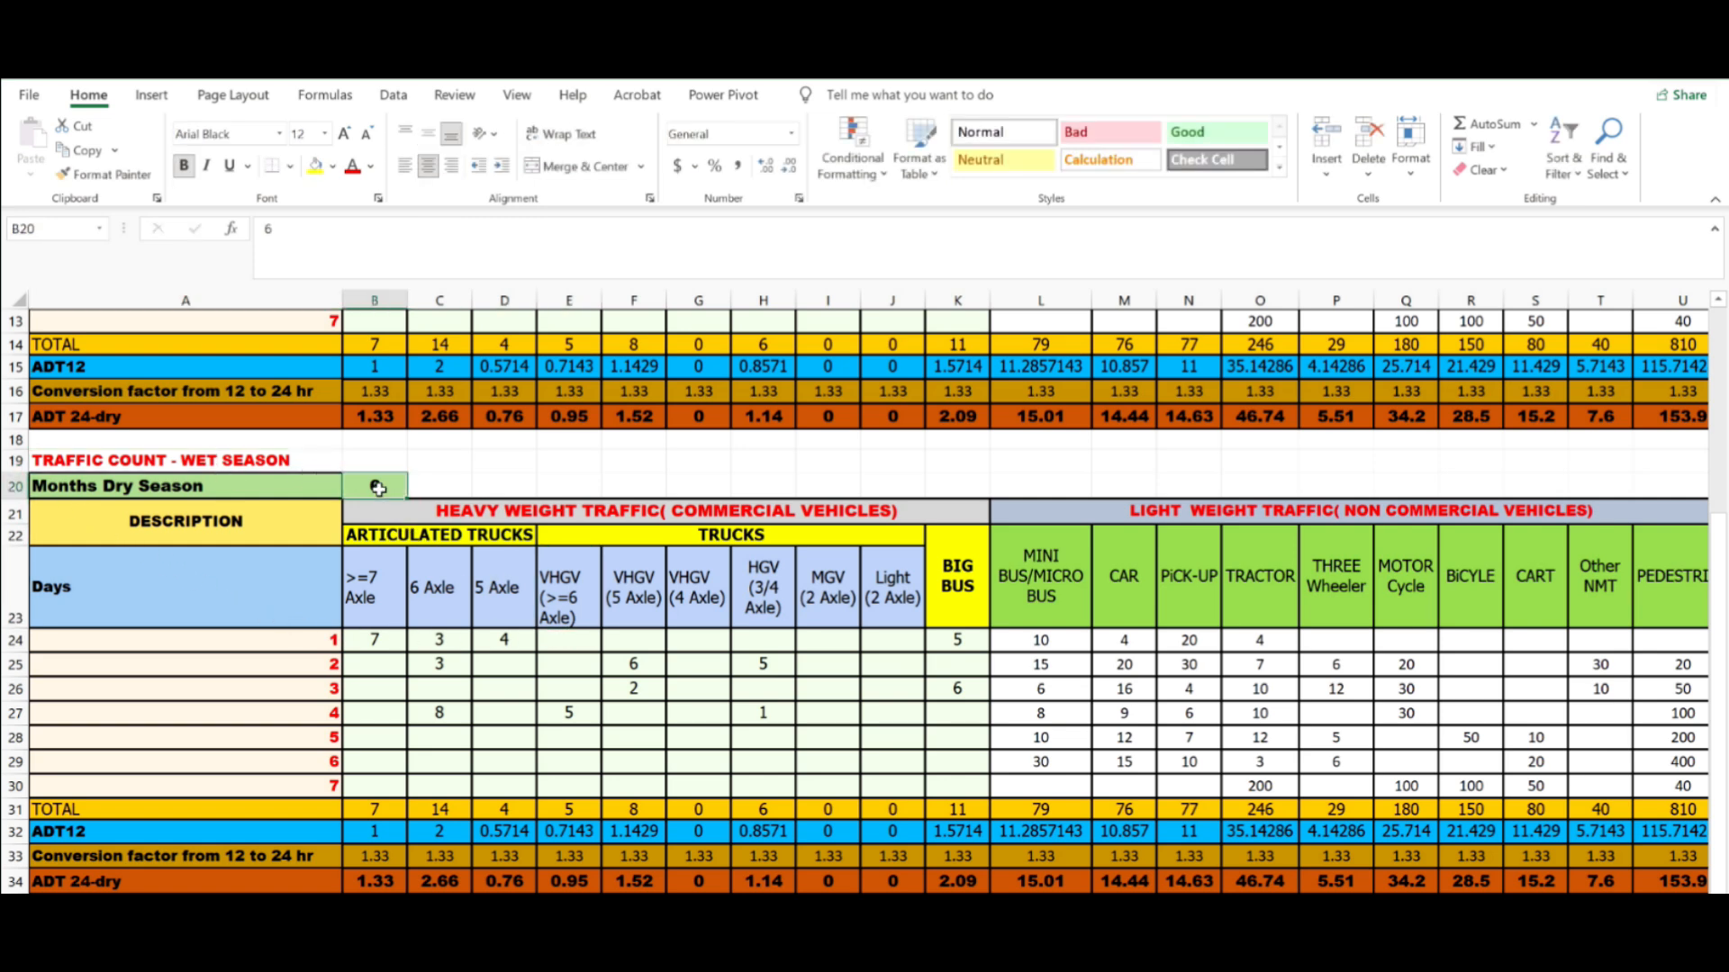
right_click(364, 572)
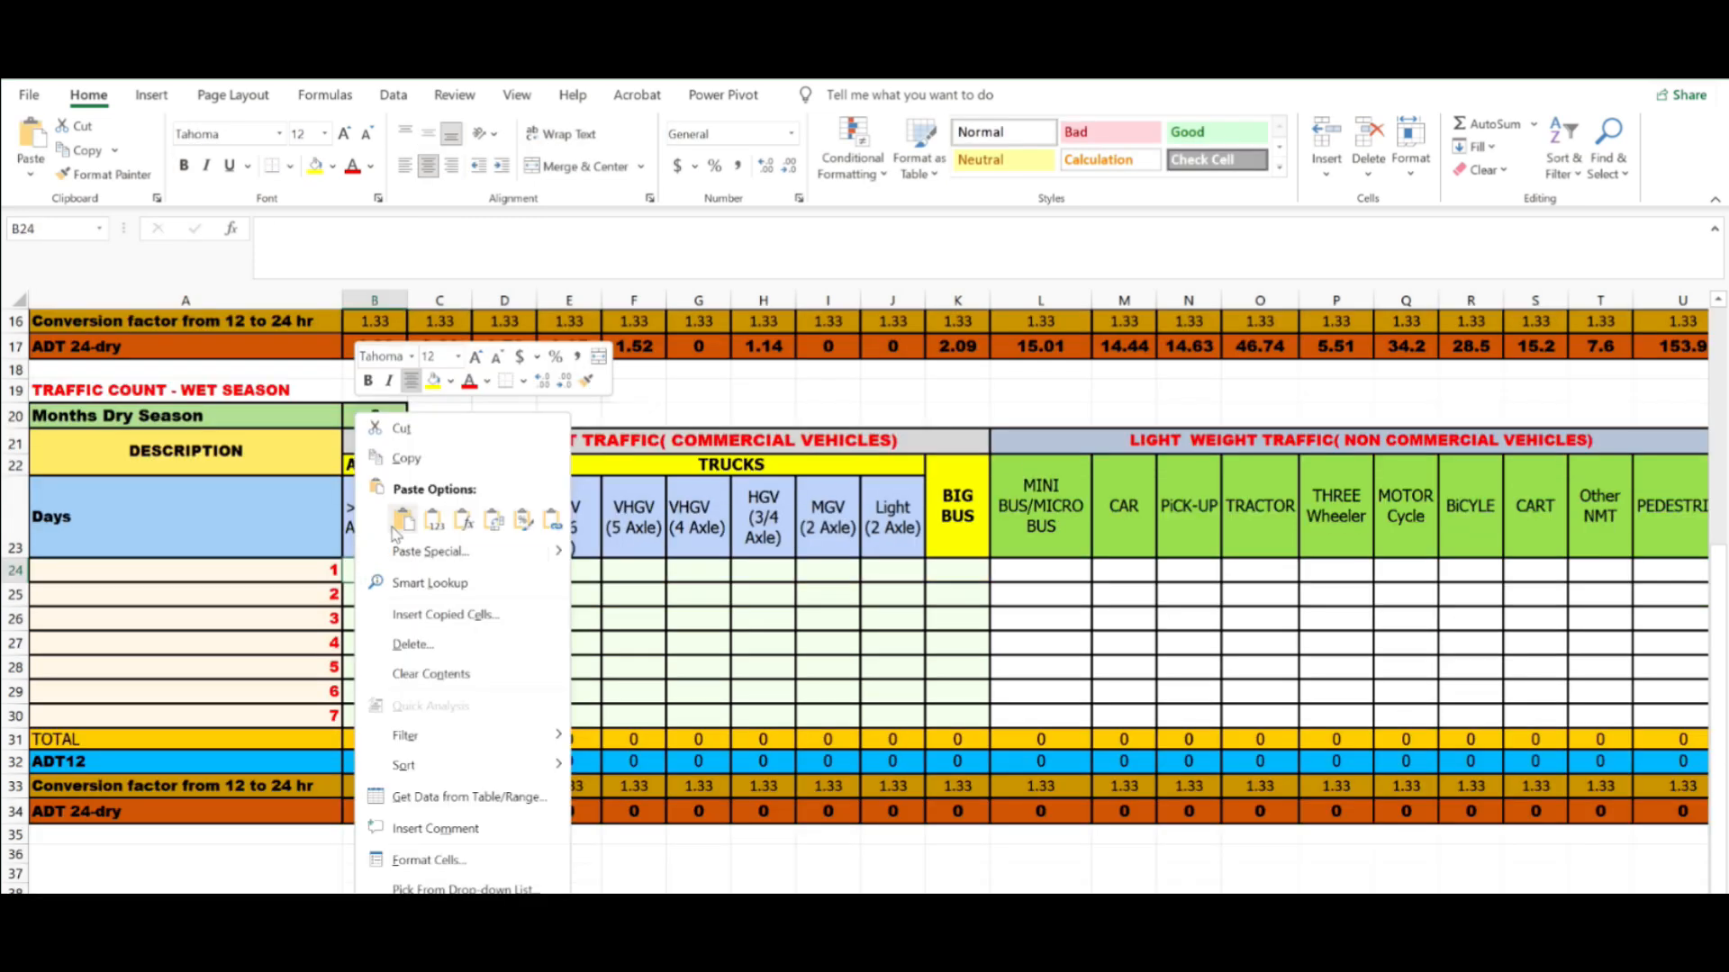
left_click(433, 520)
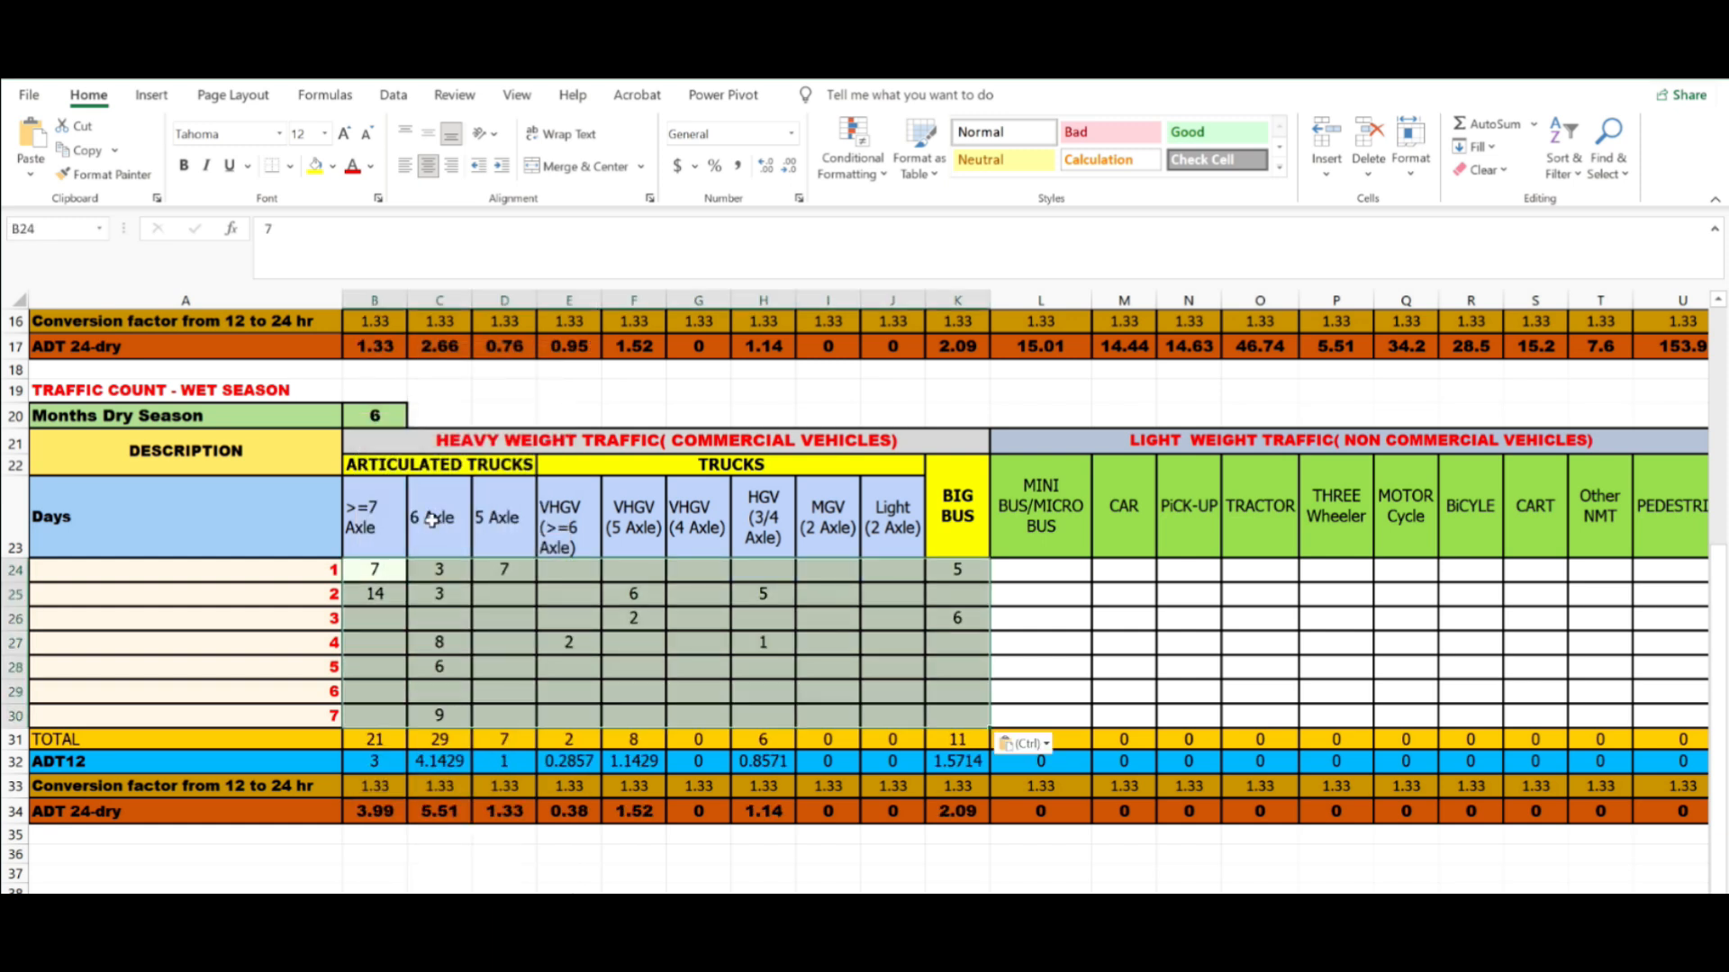
- Paste the wet-season light traffic counts as values into the wet-season table starting at cell L24
left_click(1026, 565)
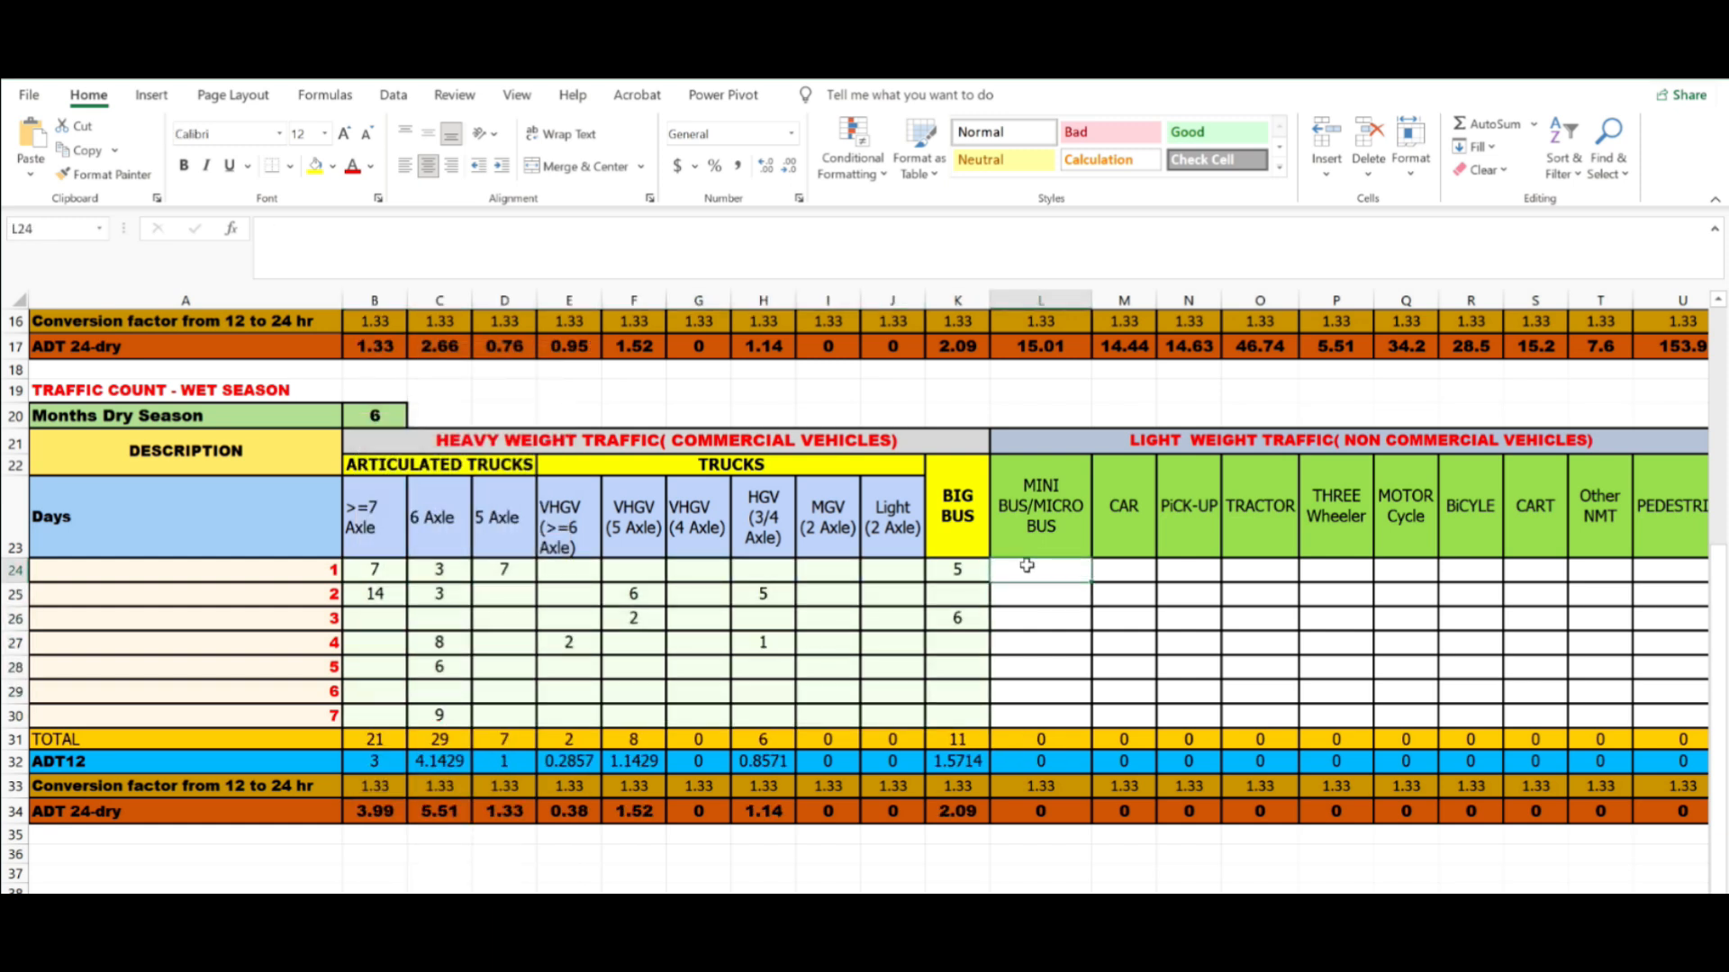
right_click(1026, 565)
left_click(1104, 515)
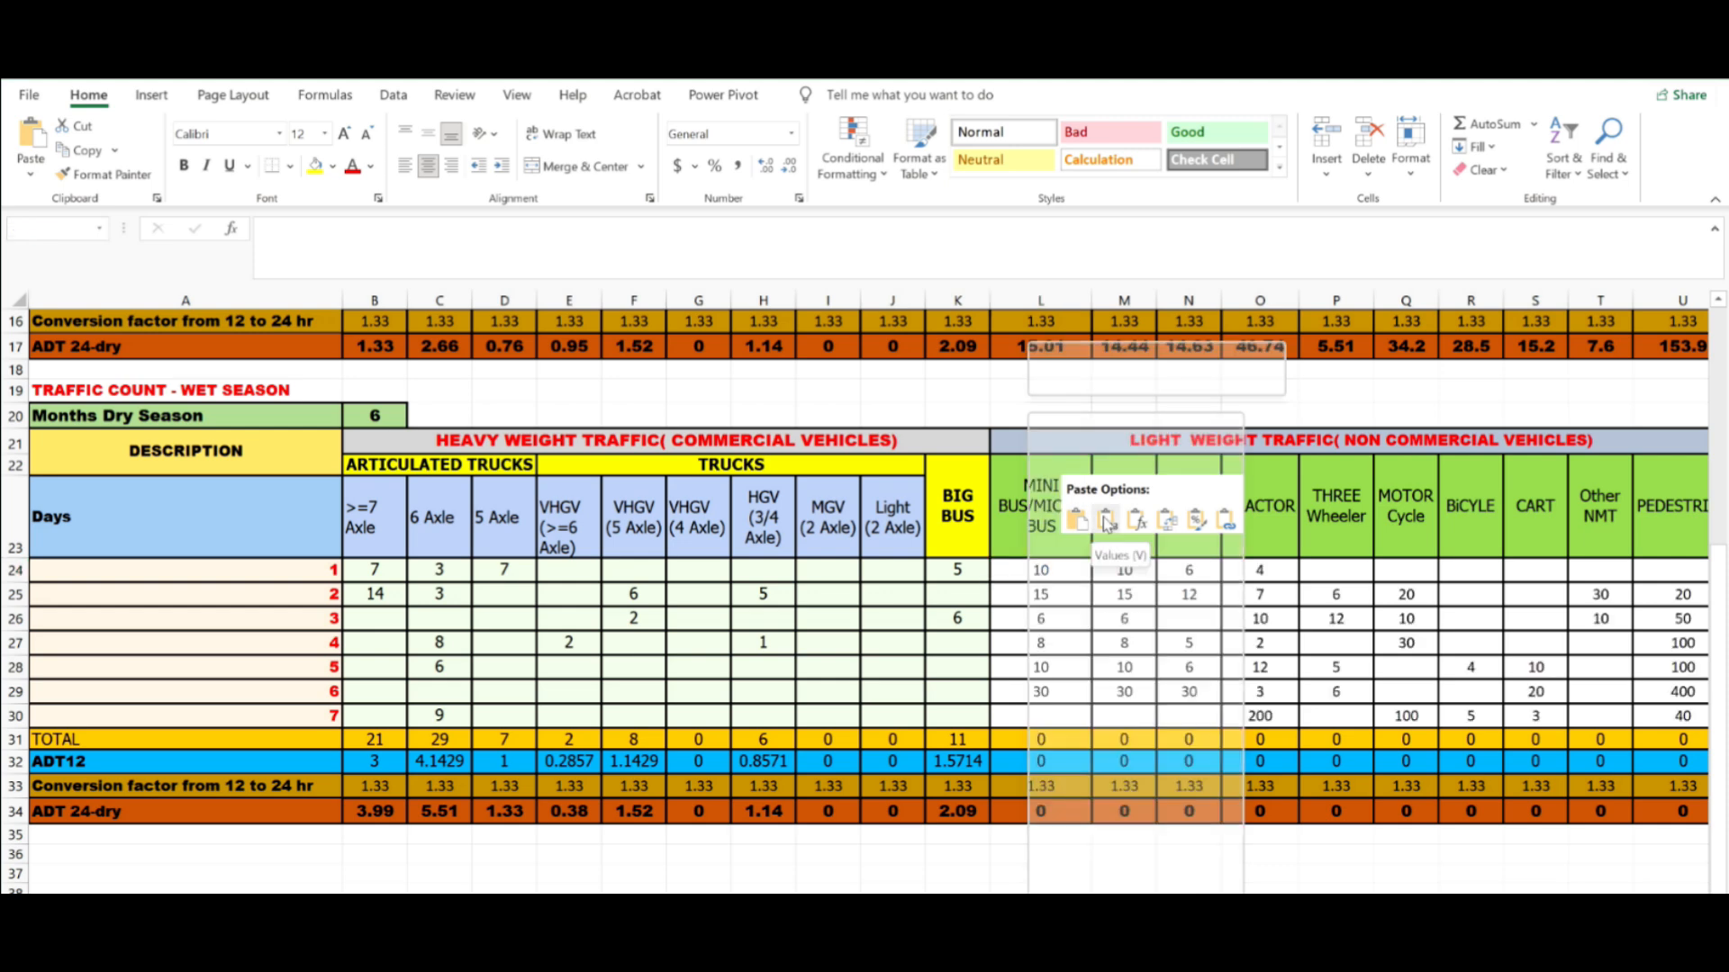
left_click(1189, 871)
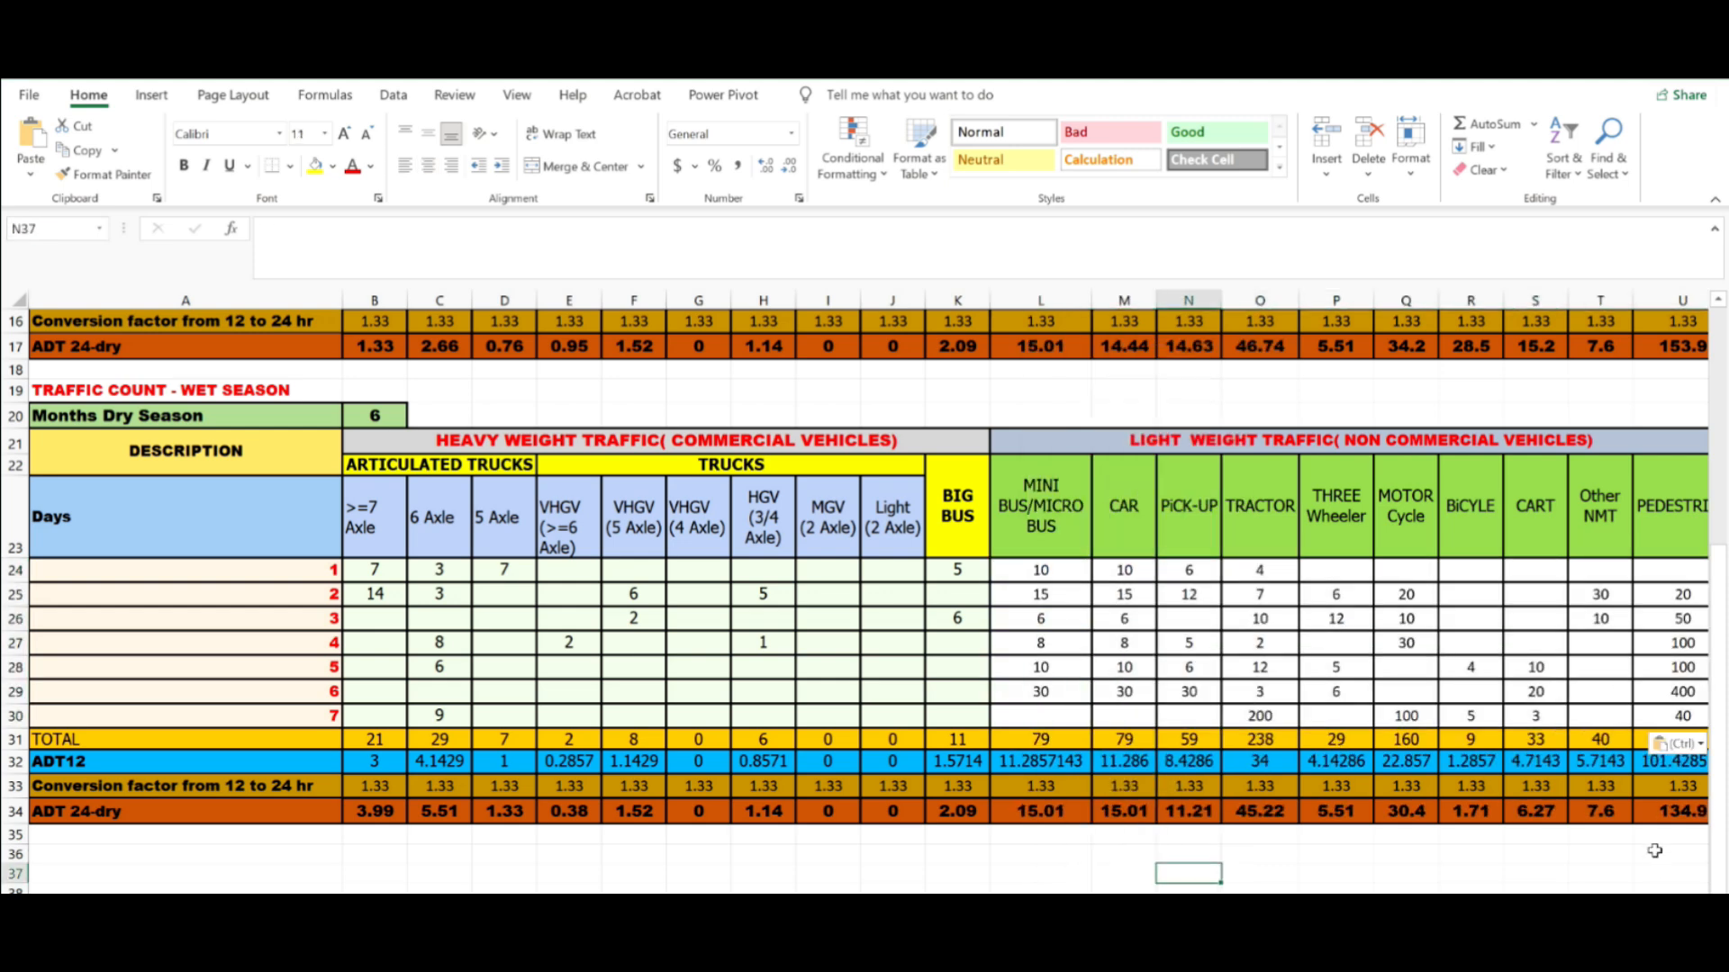
- Review the wet-season totals, ADT12 and ADT 24 rows and compare them with the dry-season table above
scroll(1655, 849, "down", 2)
scroll(1655, 849, "right", 1)
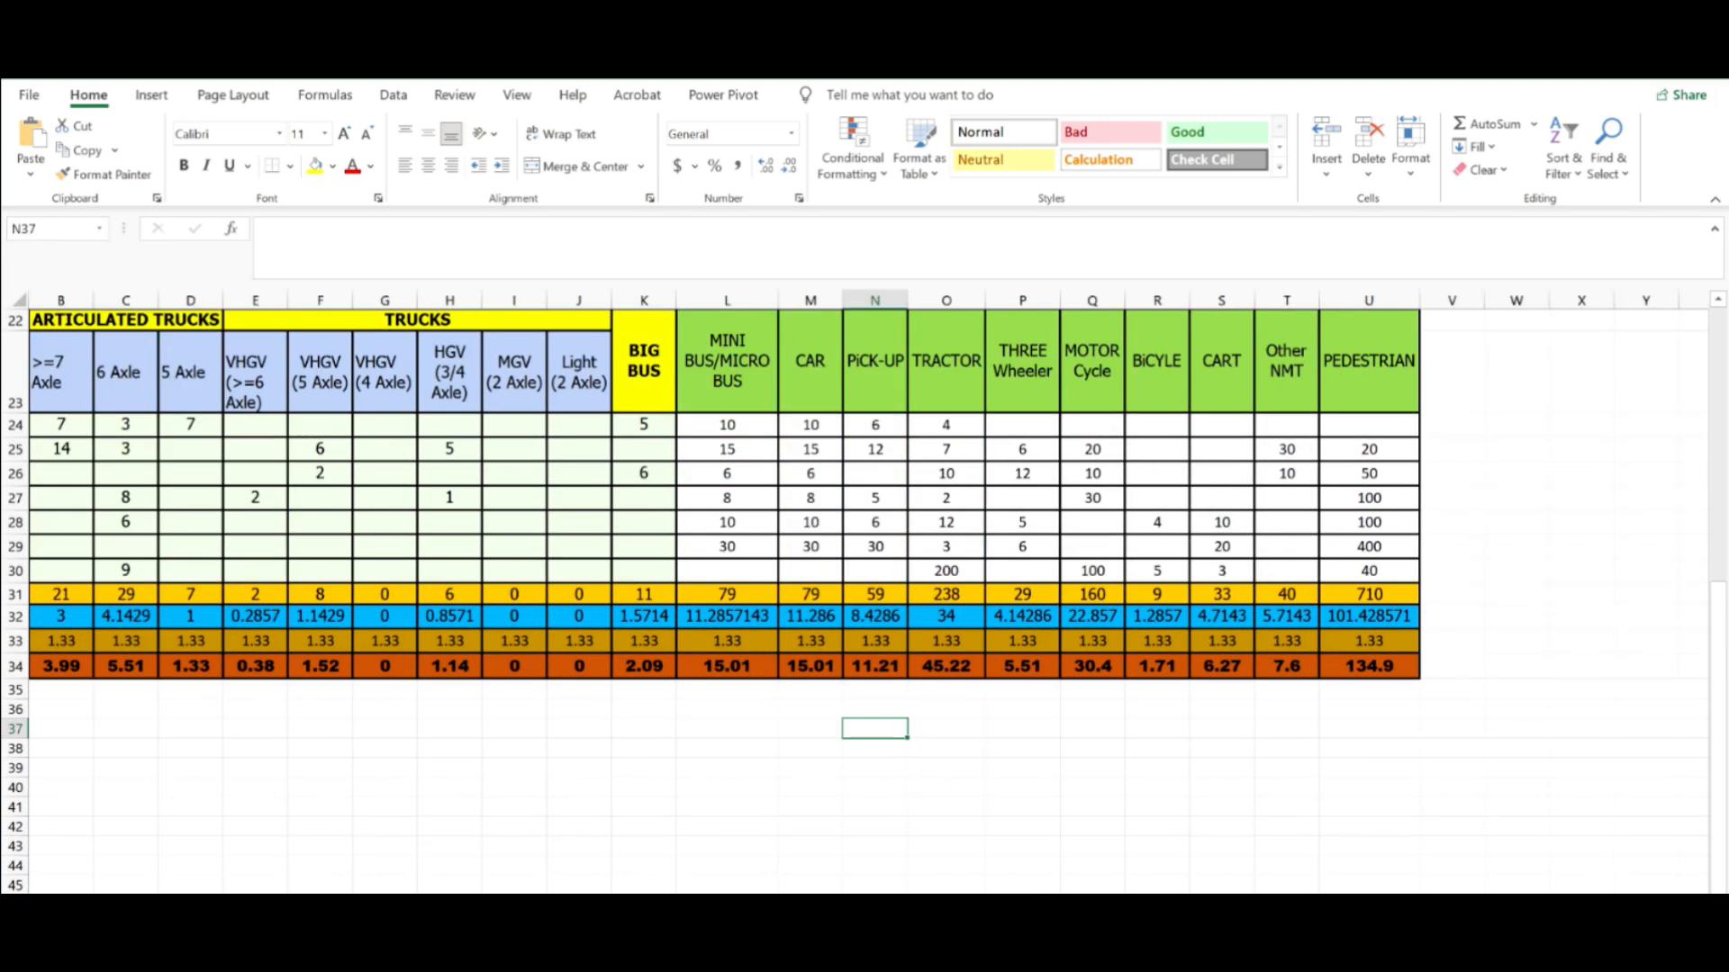
scroll(255, 608, "left", 1)
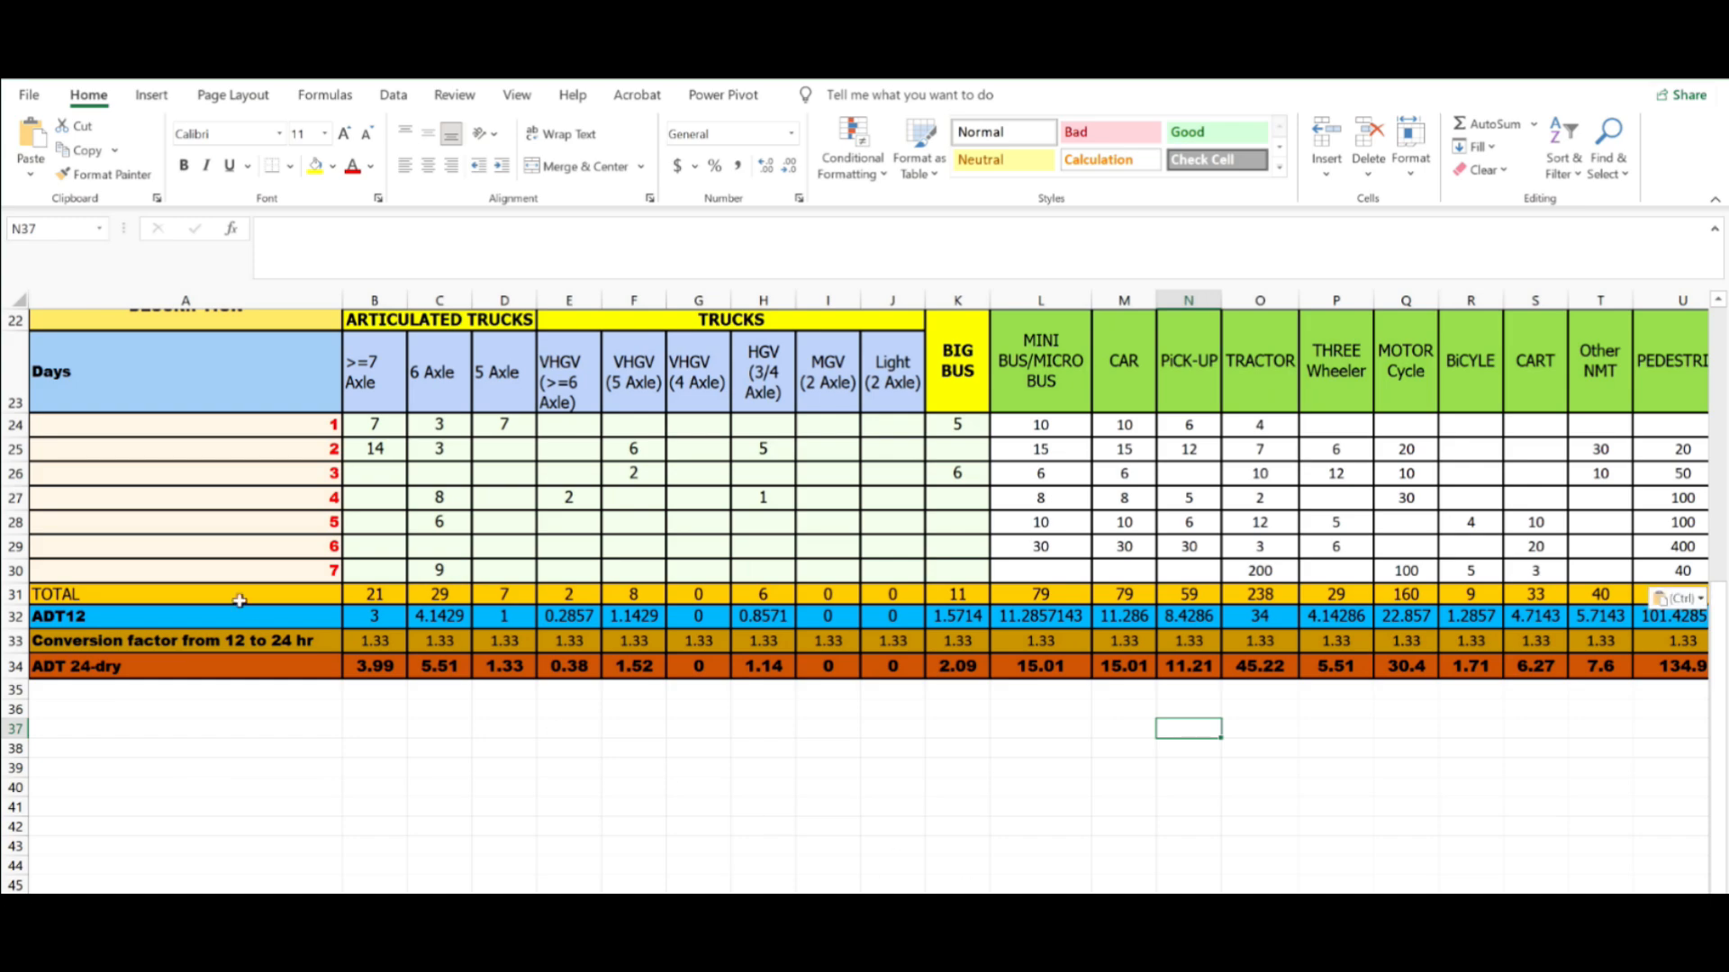
scroll(225, 590, "up", 3)
scroll(702, 586, "up", 2)
scroll(704, 593, "down", 4)
scroll(704, 593, "up", 1)
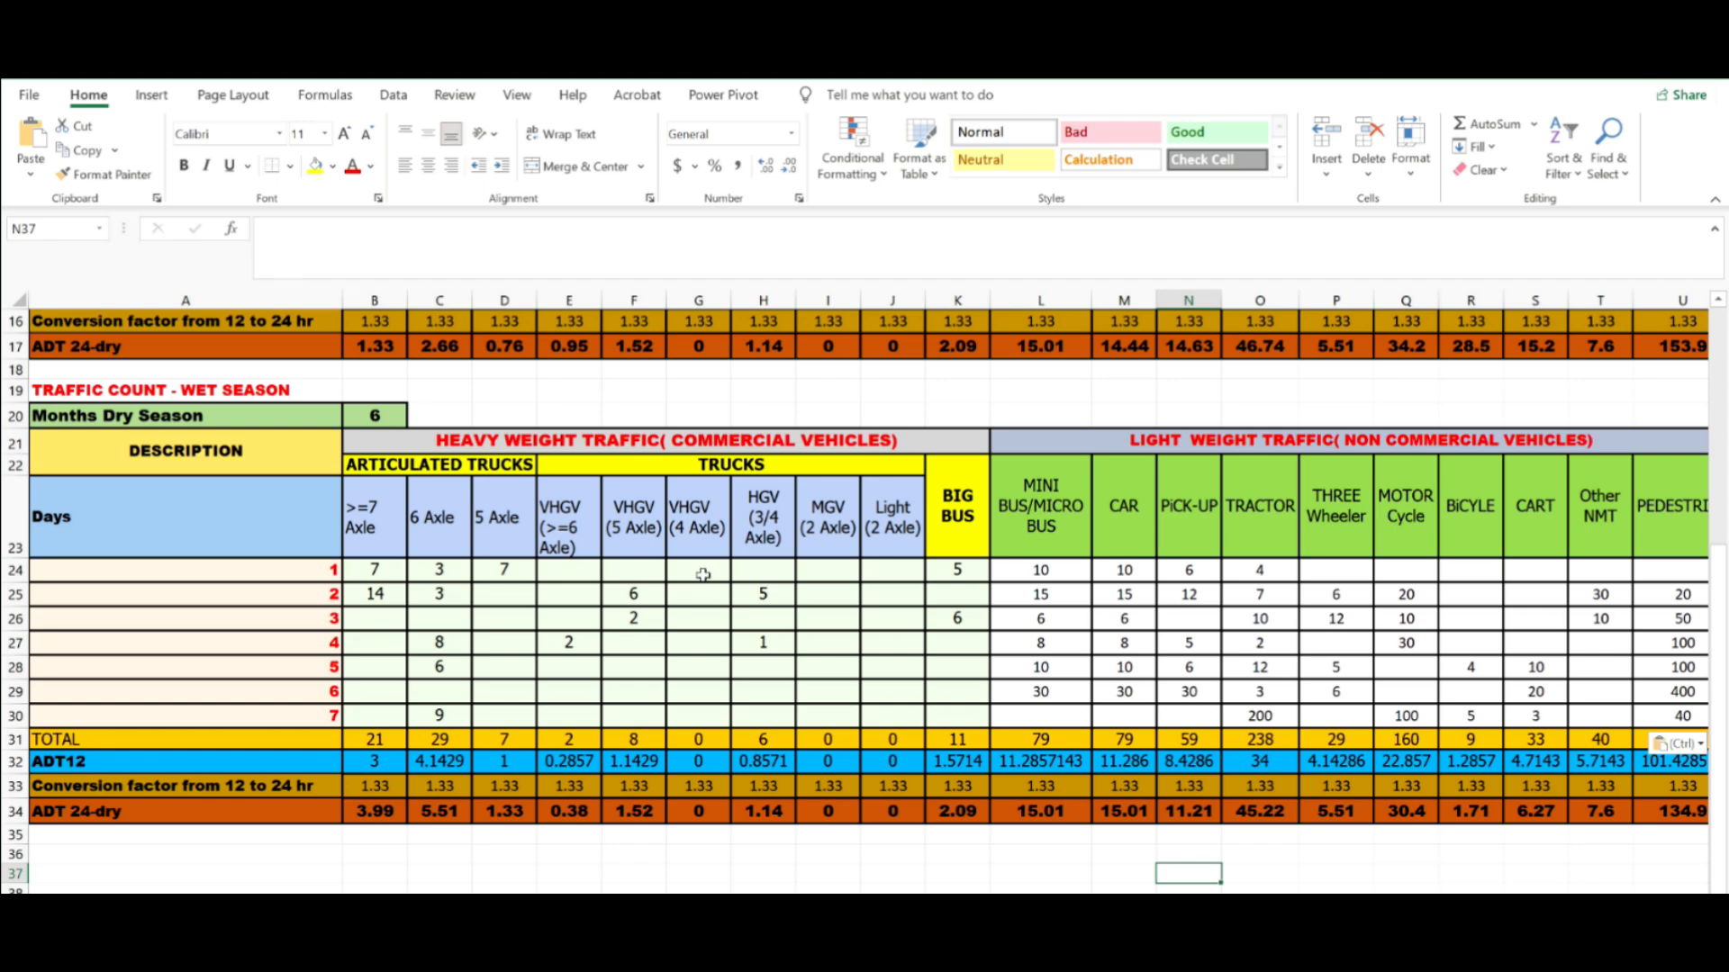
scroll(612, 620, "up", 5)
scroll(614, 620, "down", 7)
scroll(614, 620, "down", 1)
scroll(614, 620, "up", 7)
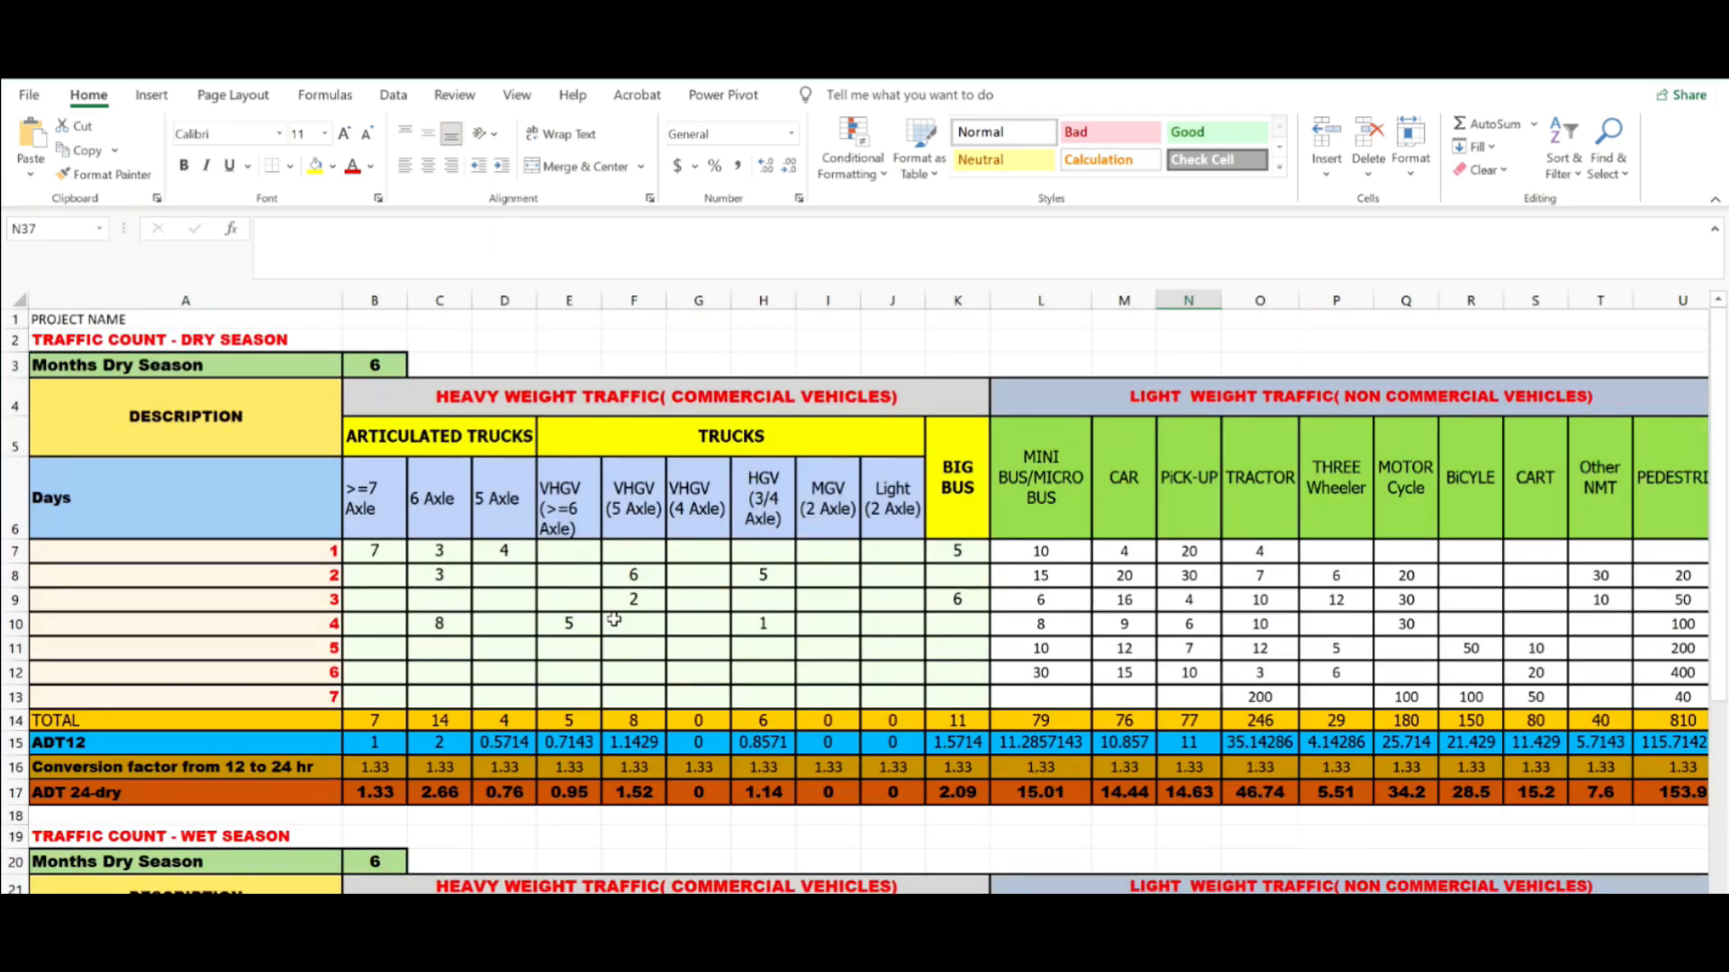
scroll(614, 620, "down", 6)
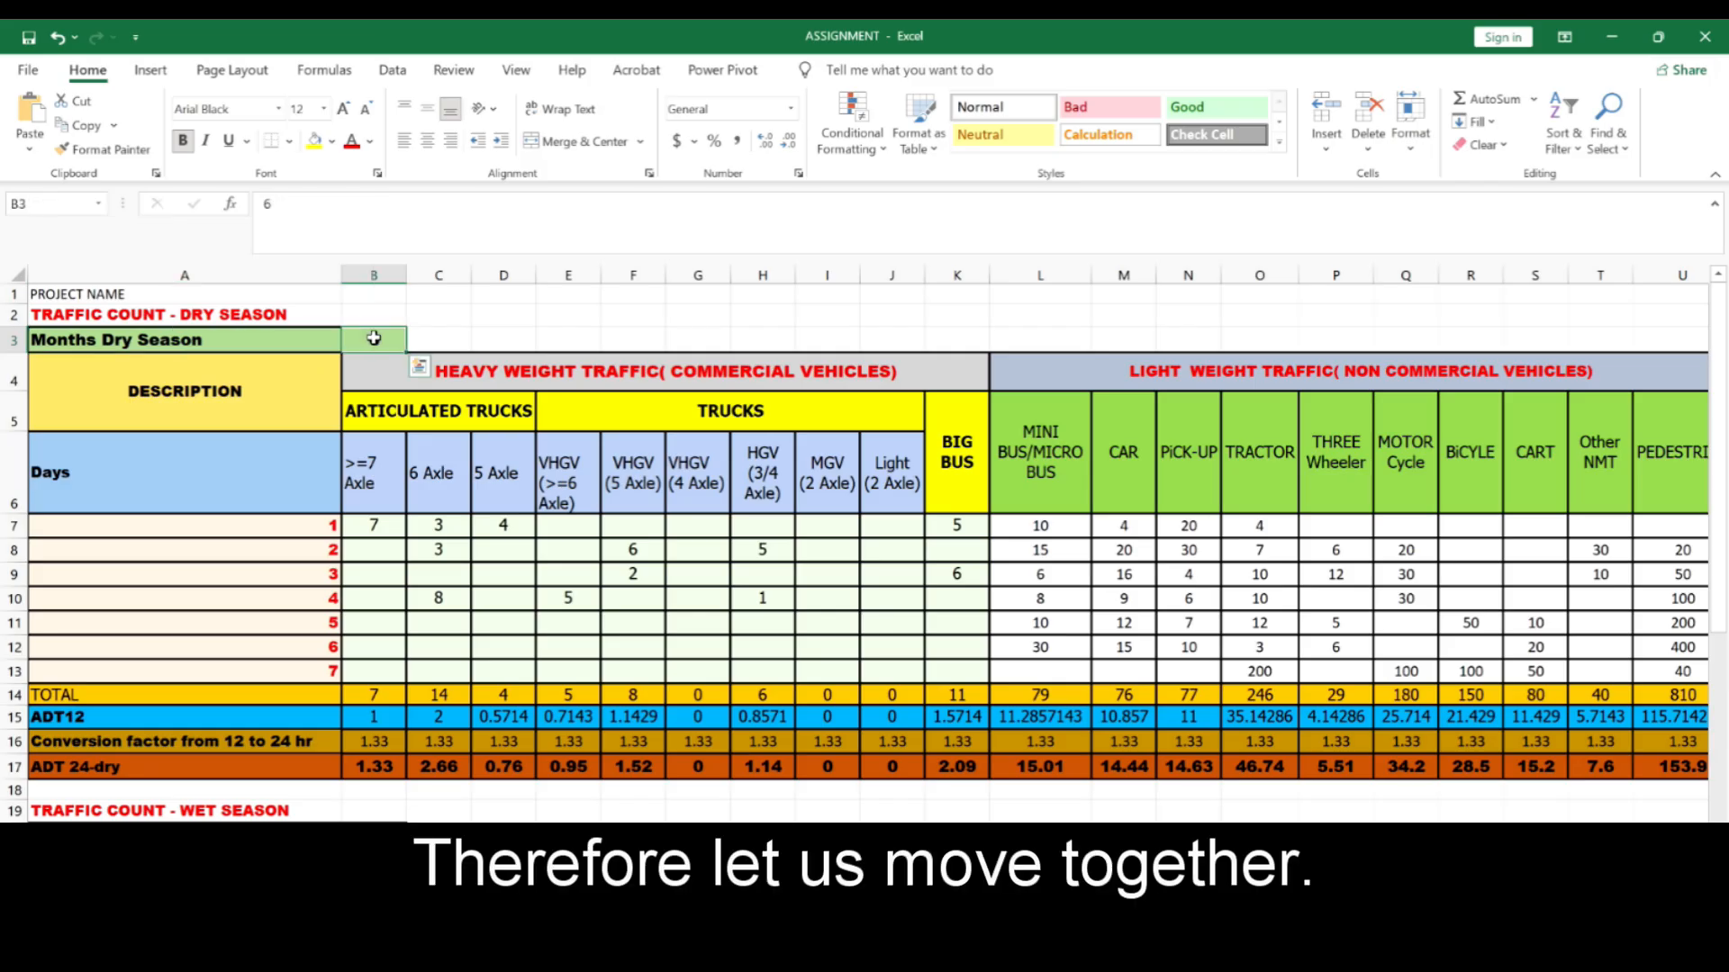
- Compare the number of wet-season months in cell B20 with the dry-season months in cell B3
scroll(358, 634, "down", 1)
scroll(359, 635, "down", 1)
left_click_drag(58, 765, 431, 783)
left_click(376, 769)
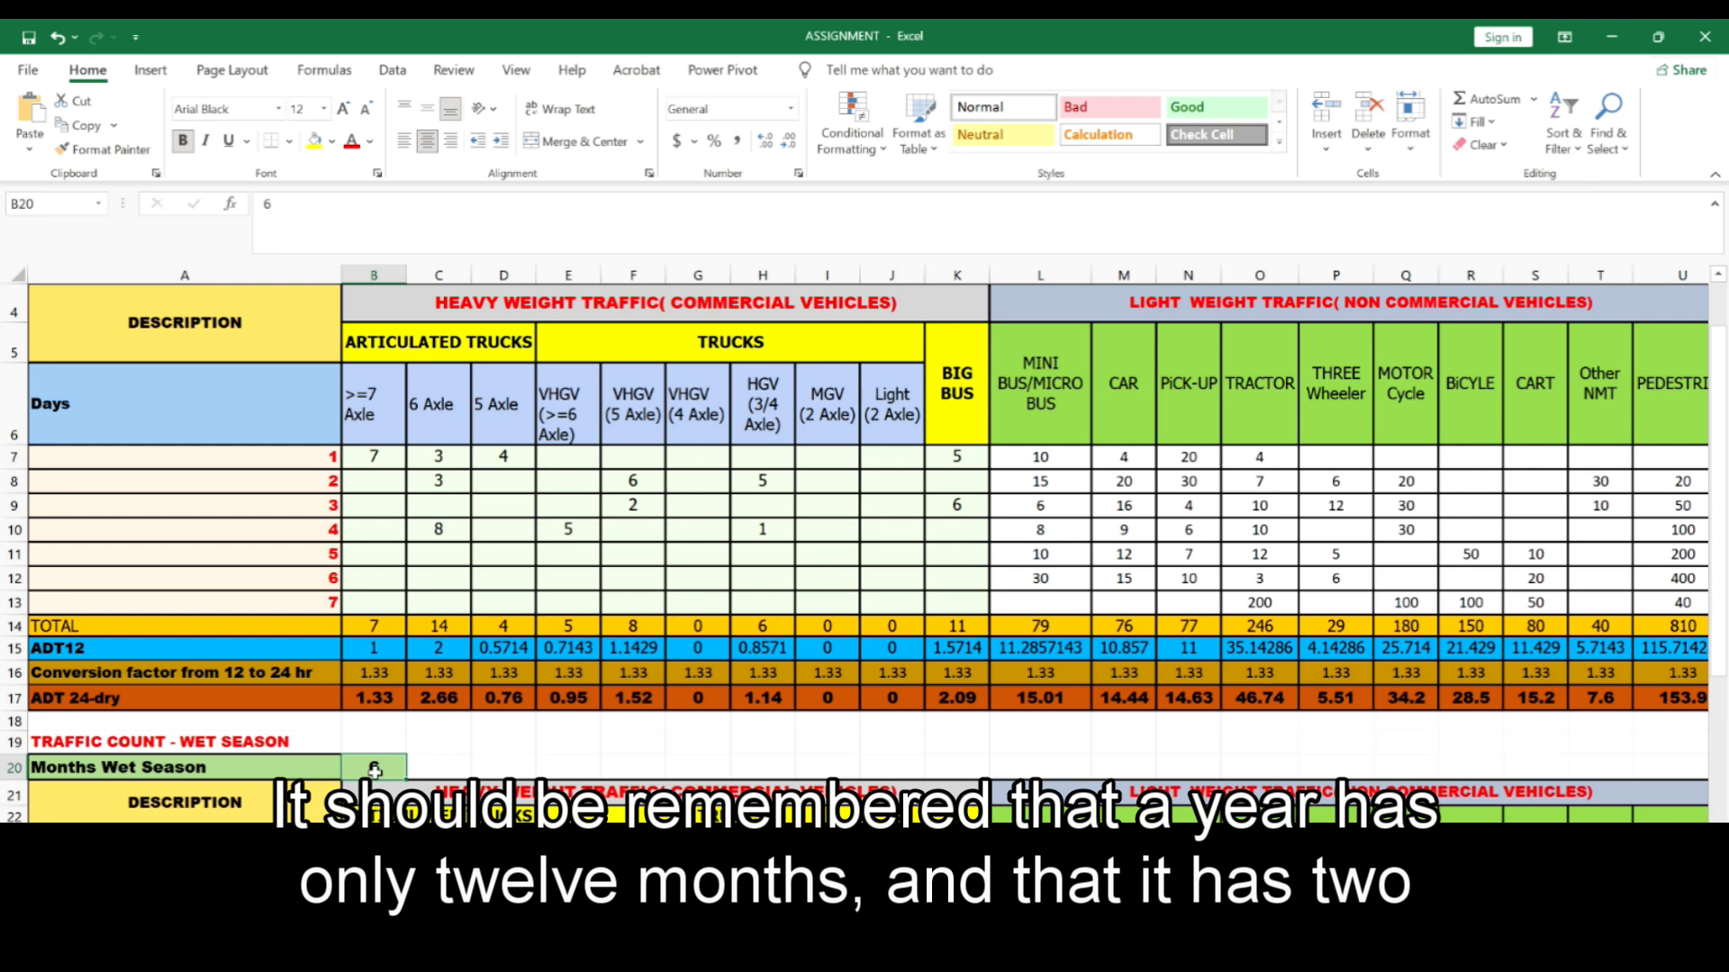
scroll(362, 529, "up", 1)
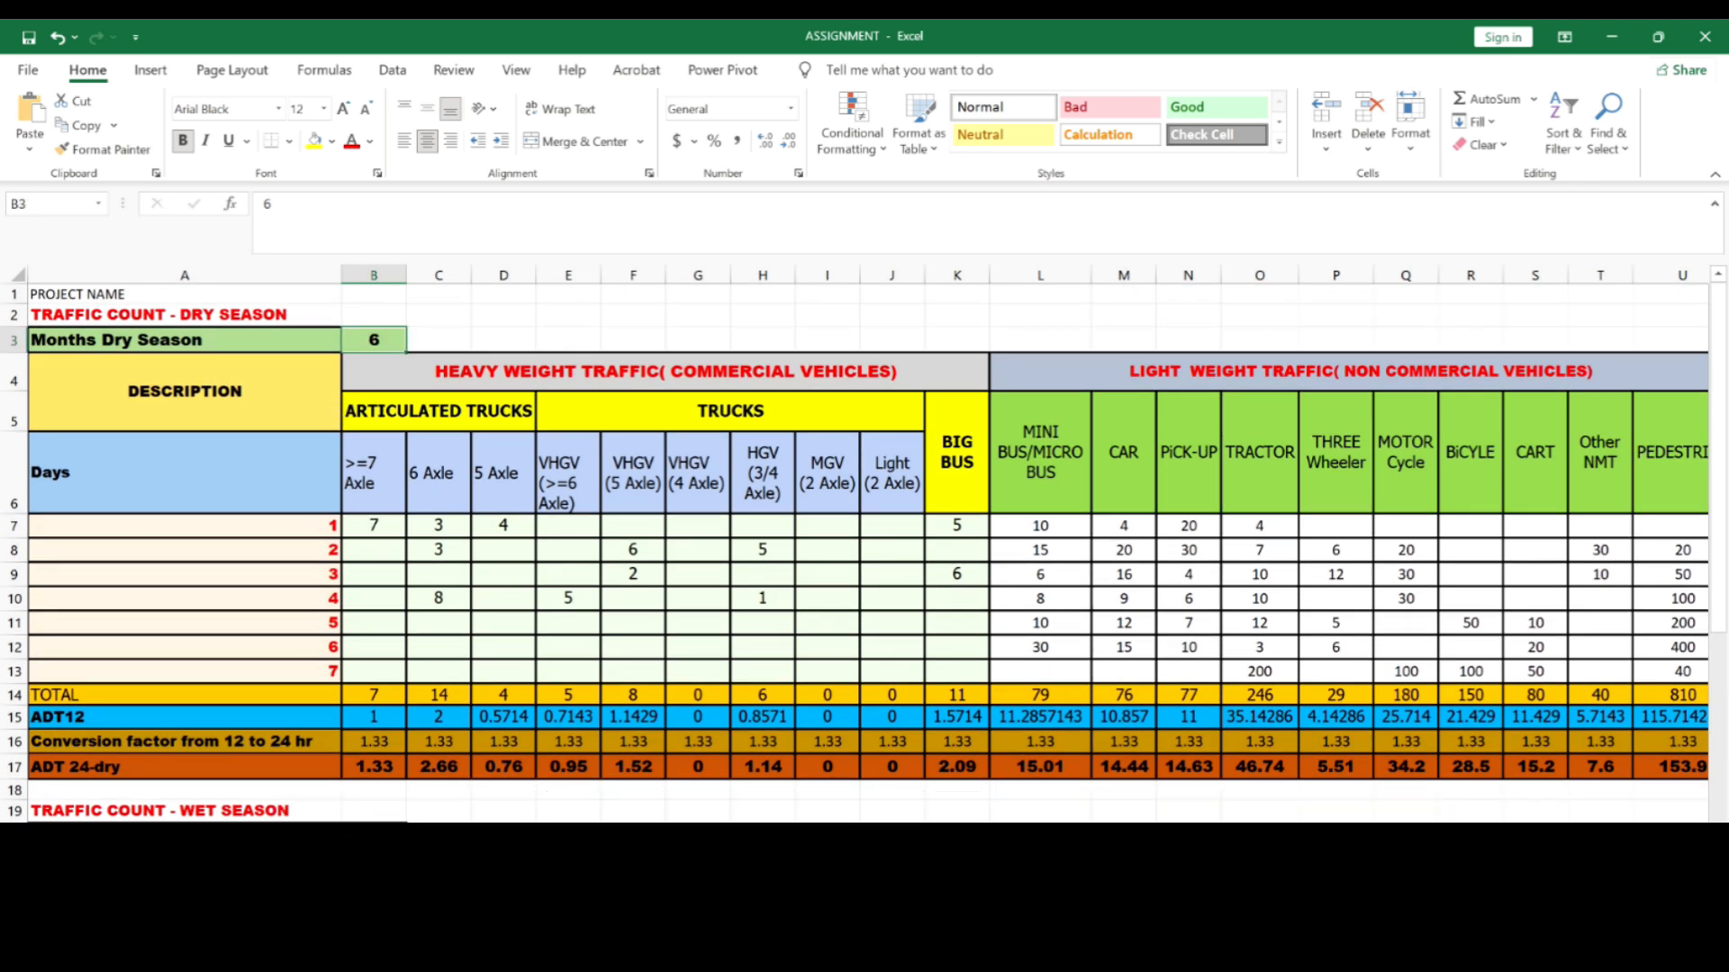
left_click(439, 836)
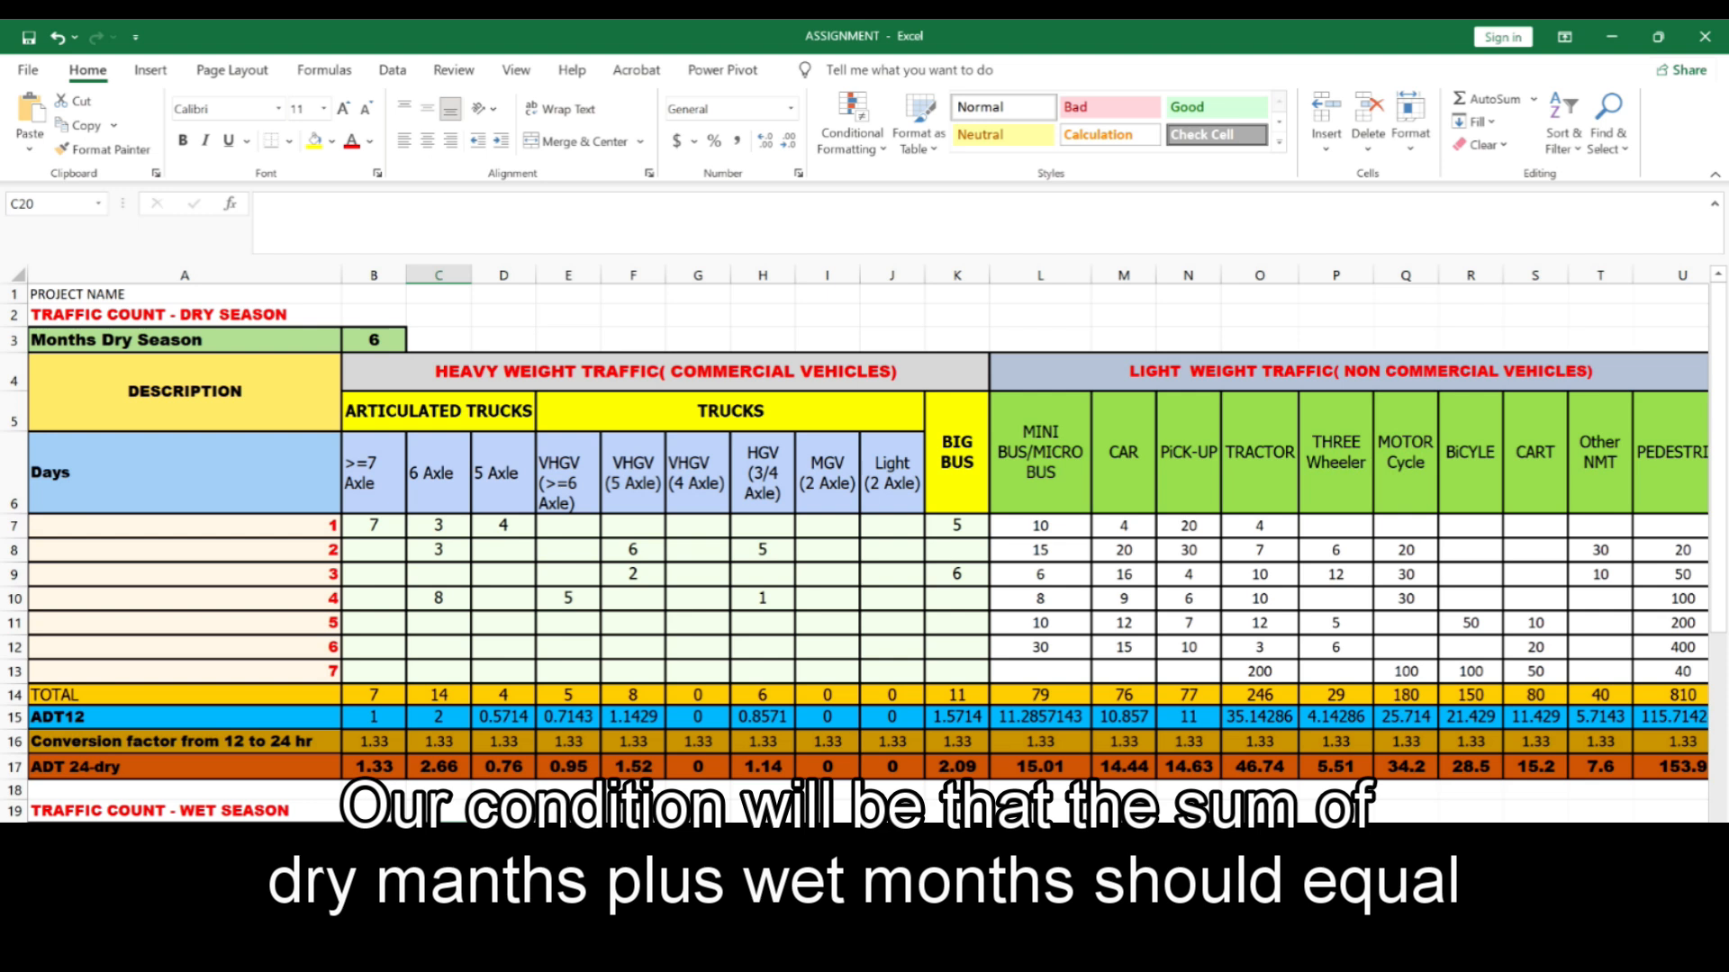
- Start an IF formula in cell C20 with the wet-season months cell B20 as the first term of a sum
type("=")
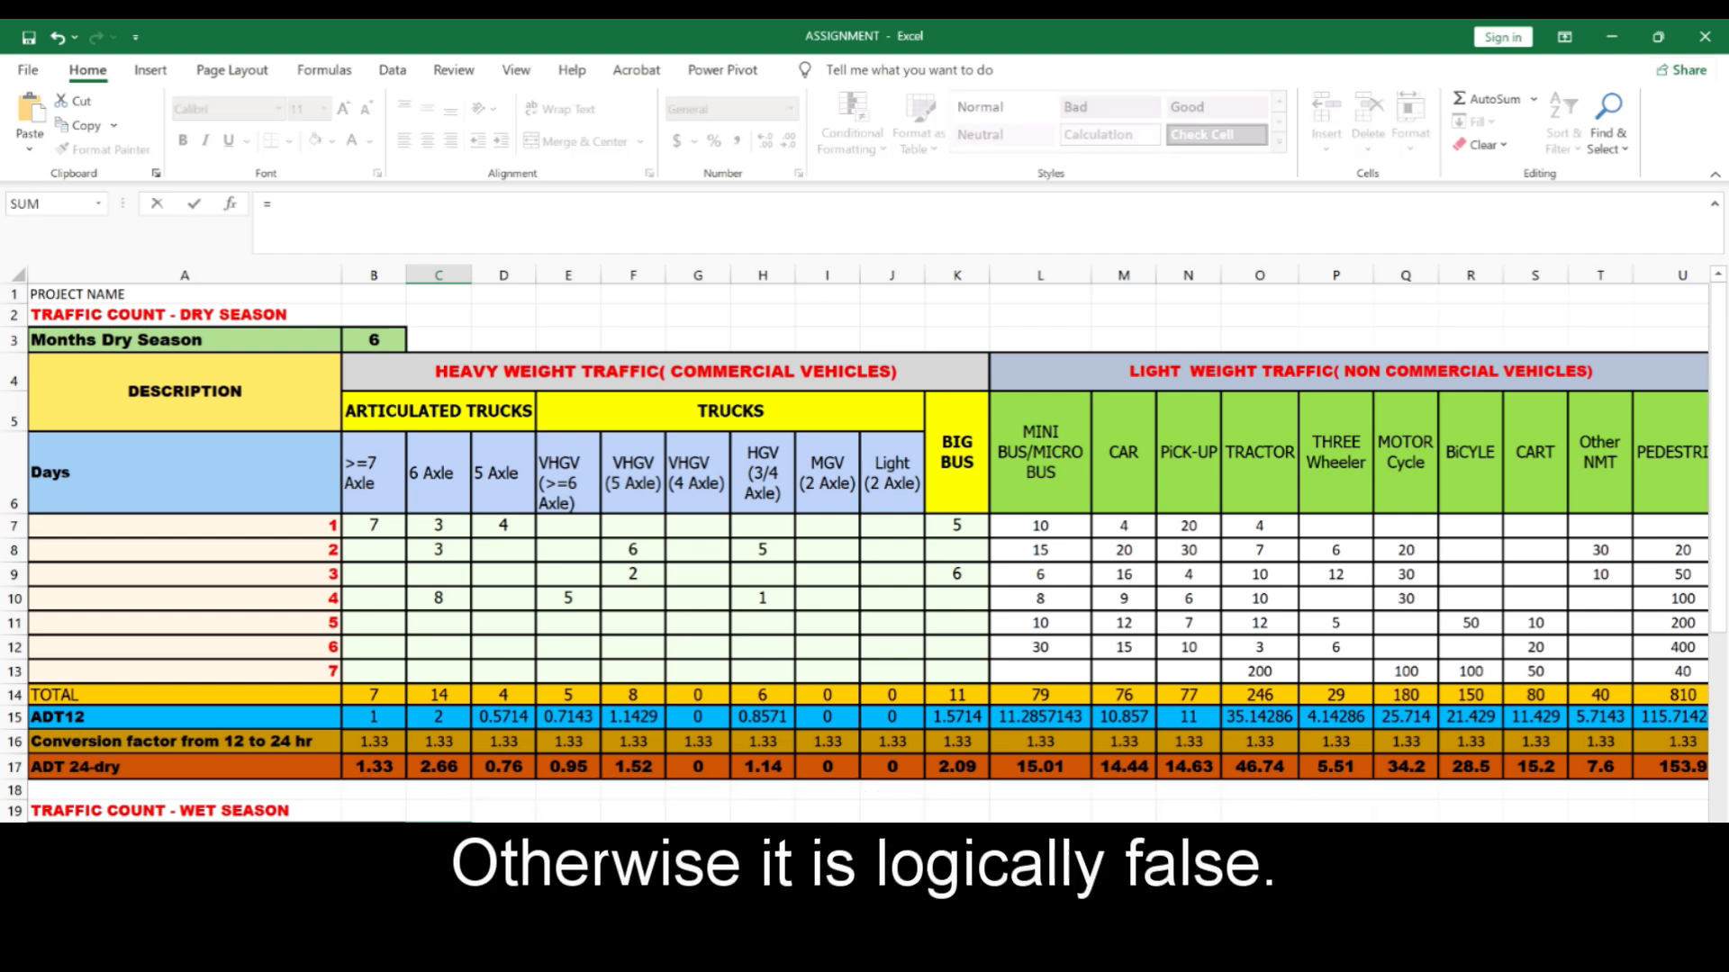
key("Escape")
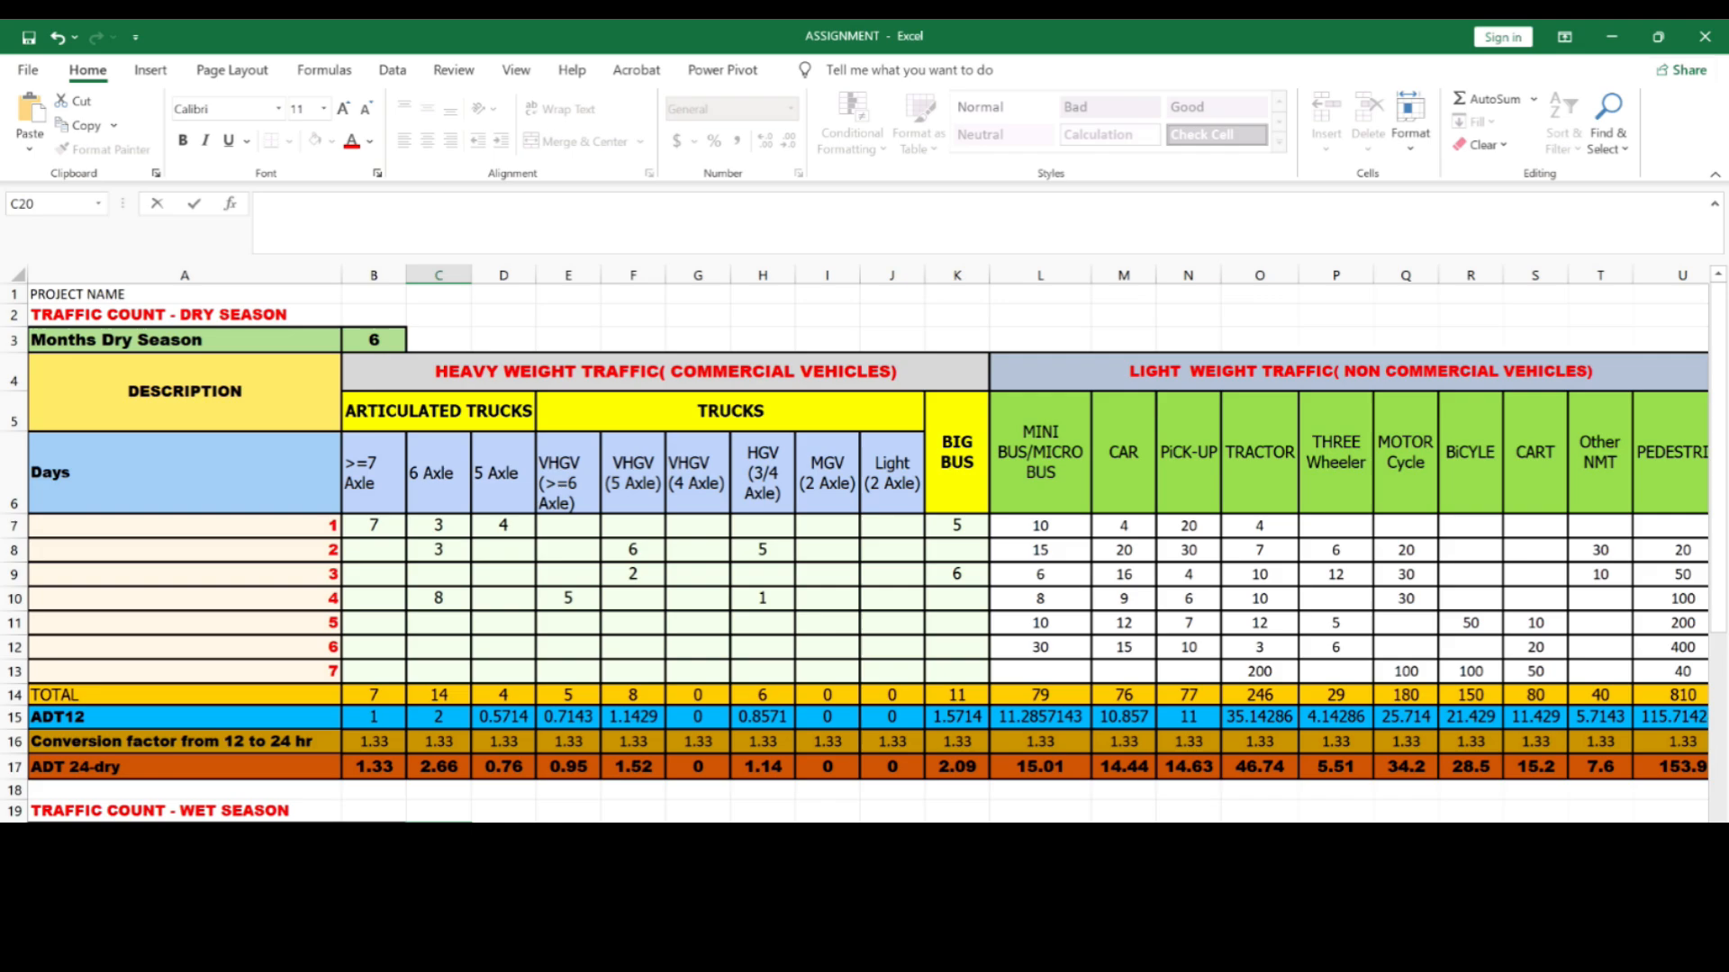
scroll(442, 389, "down", 5)
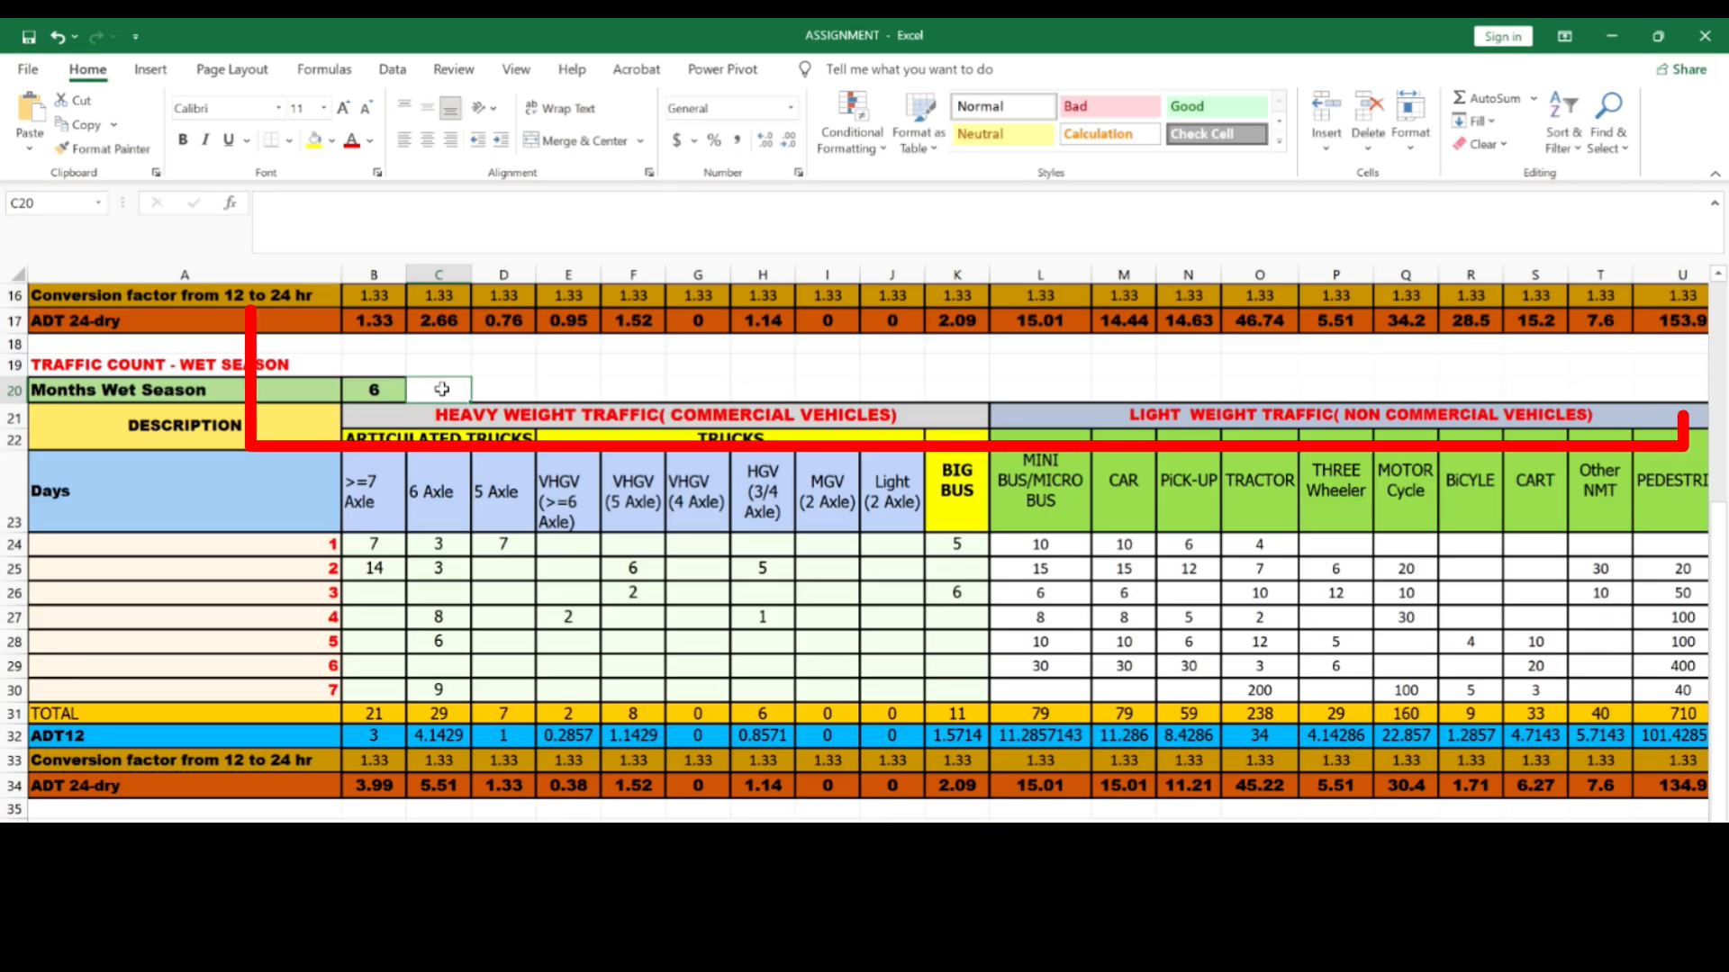
type("=")
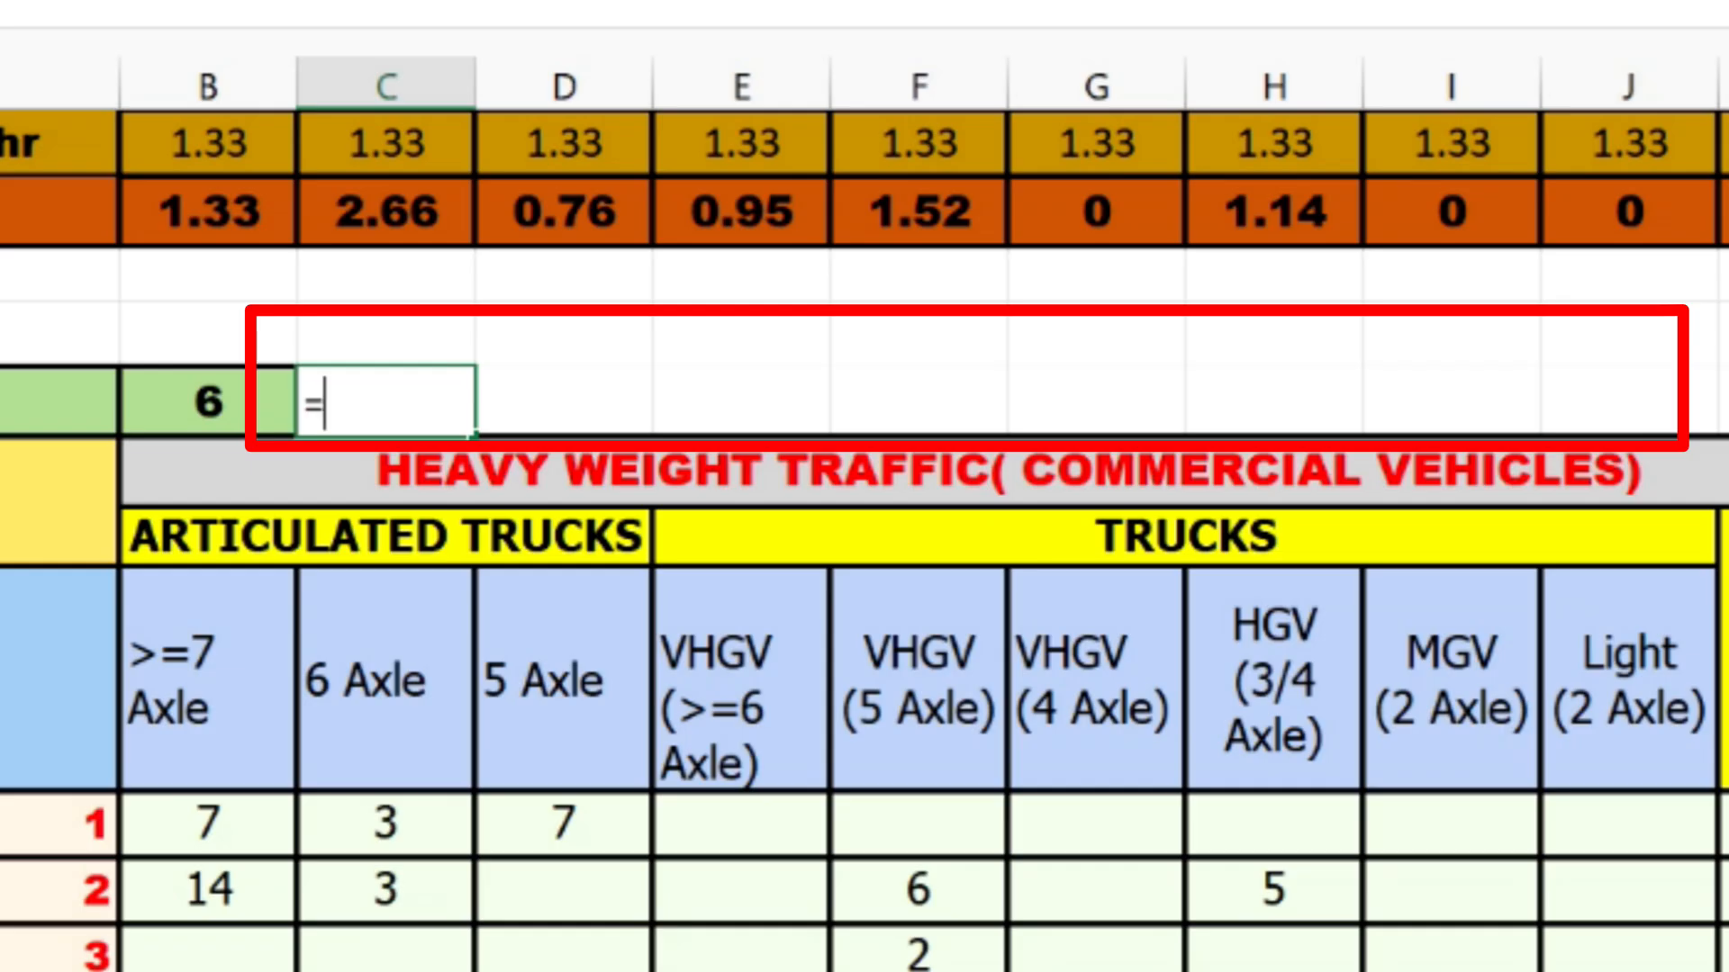
type("IF")
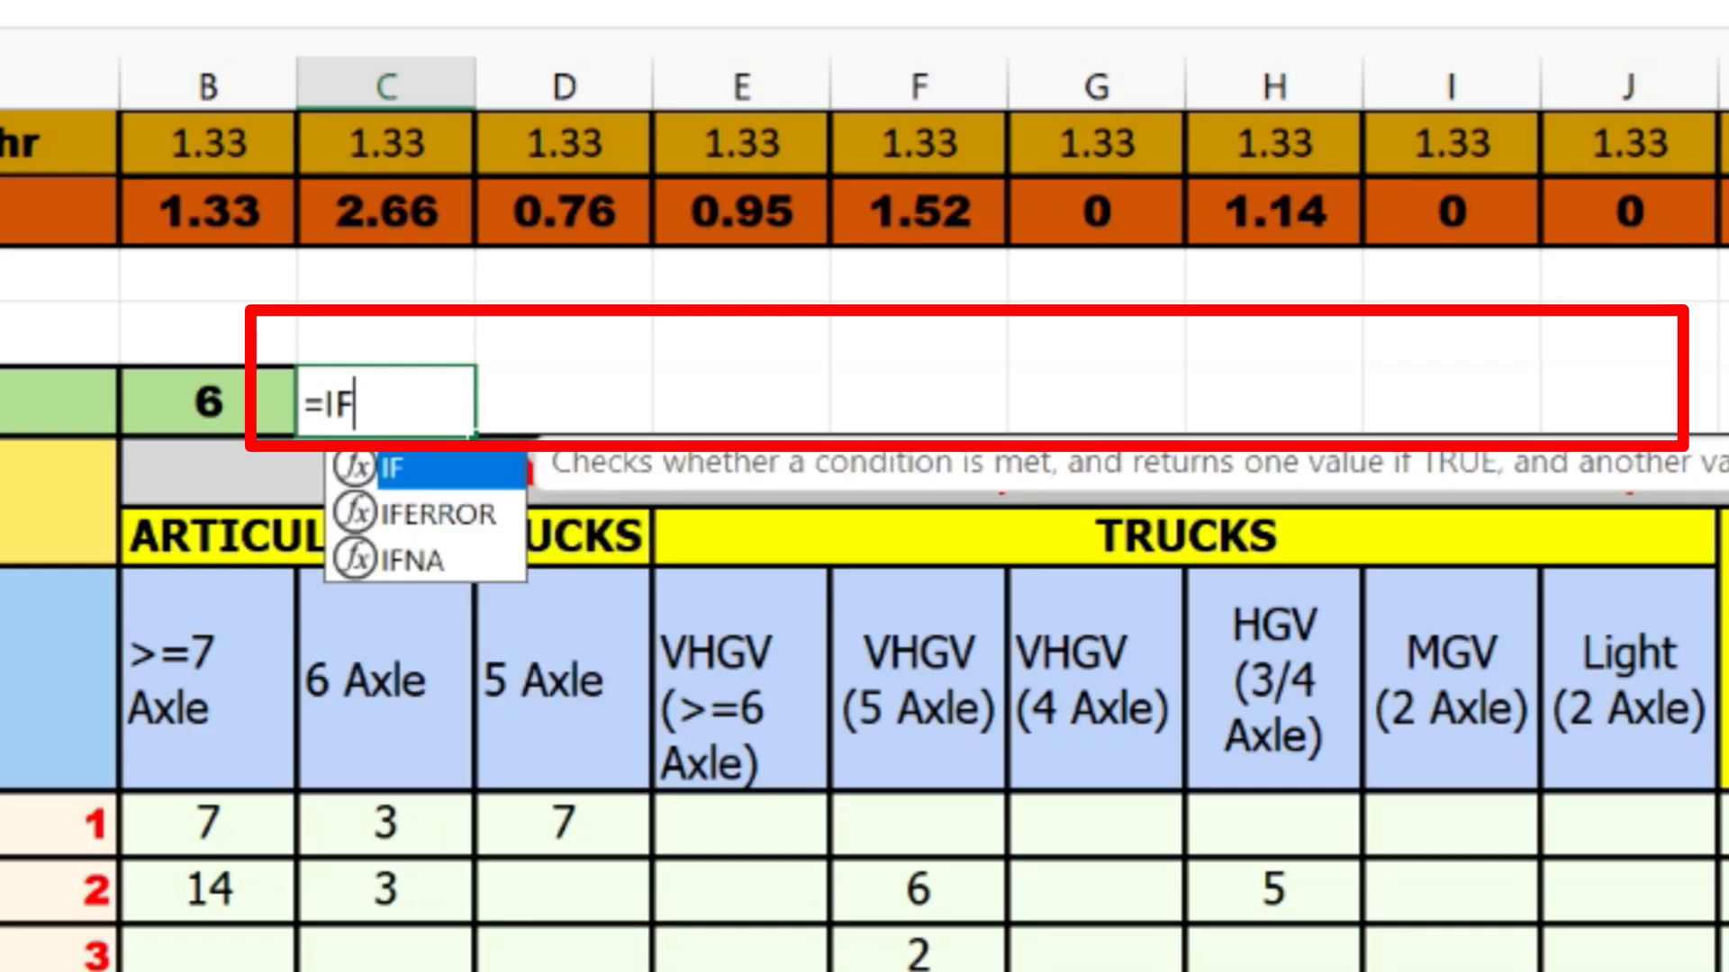
type("(")
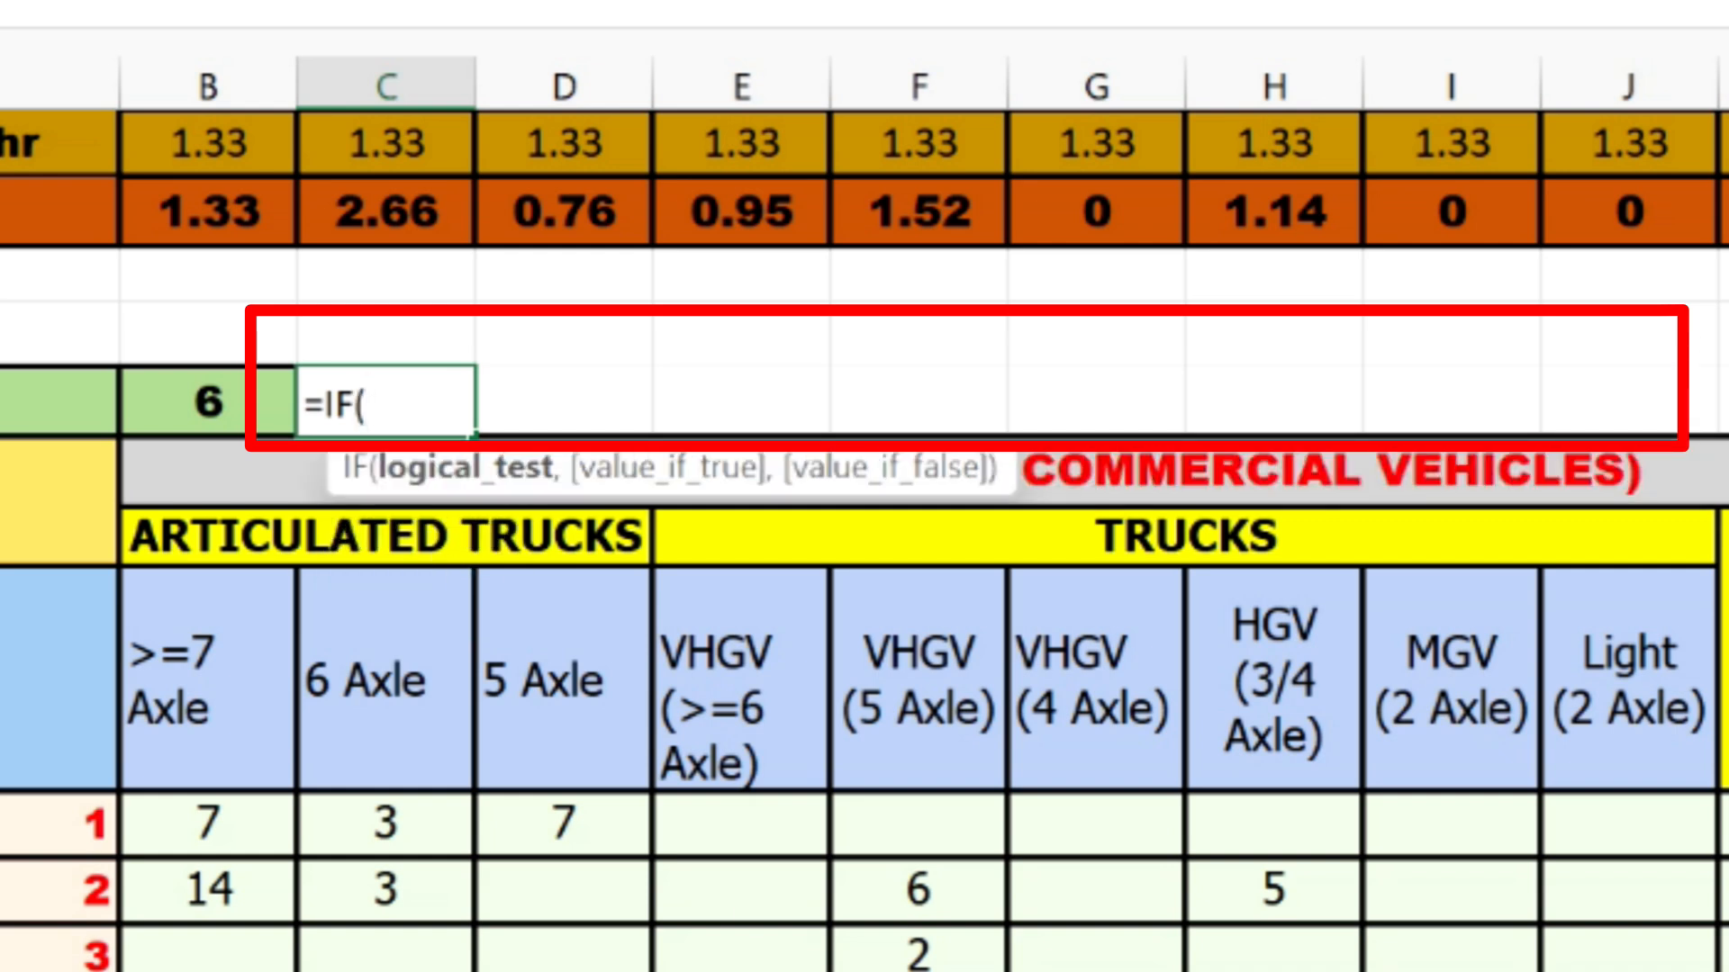
left_click(217, 403)
type("+")
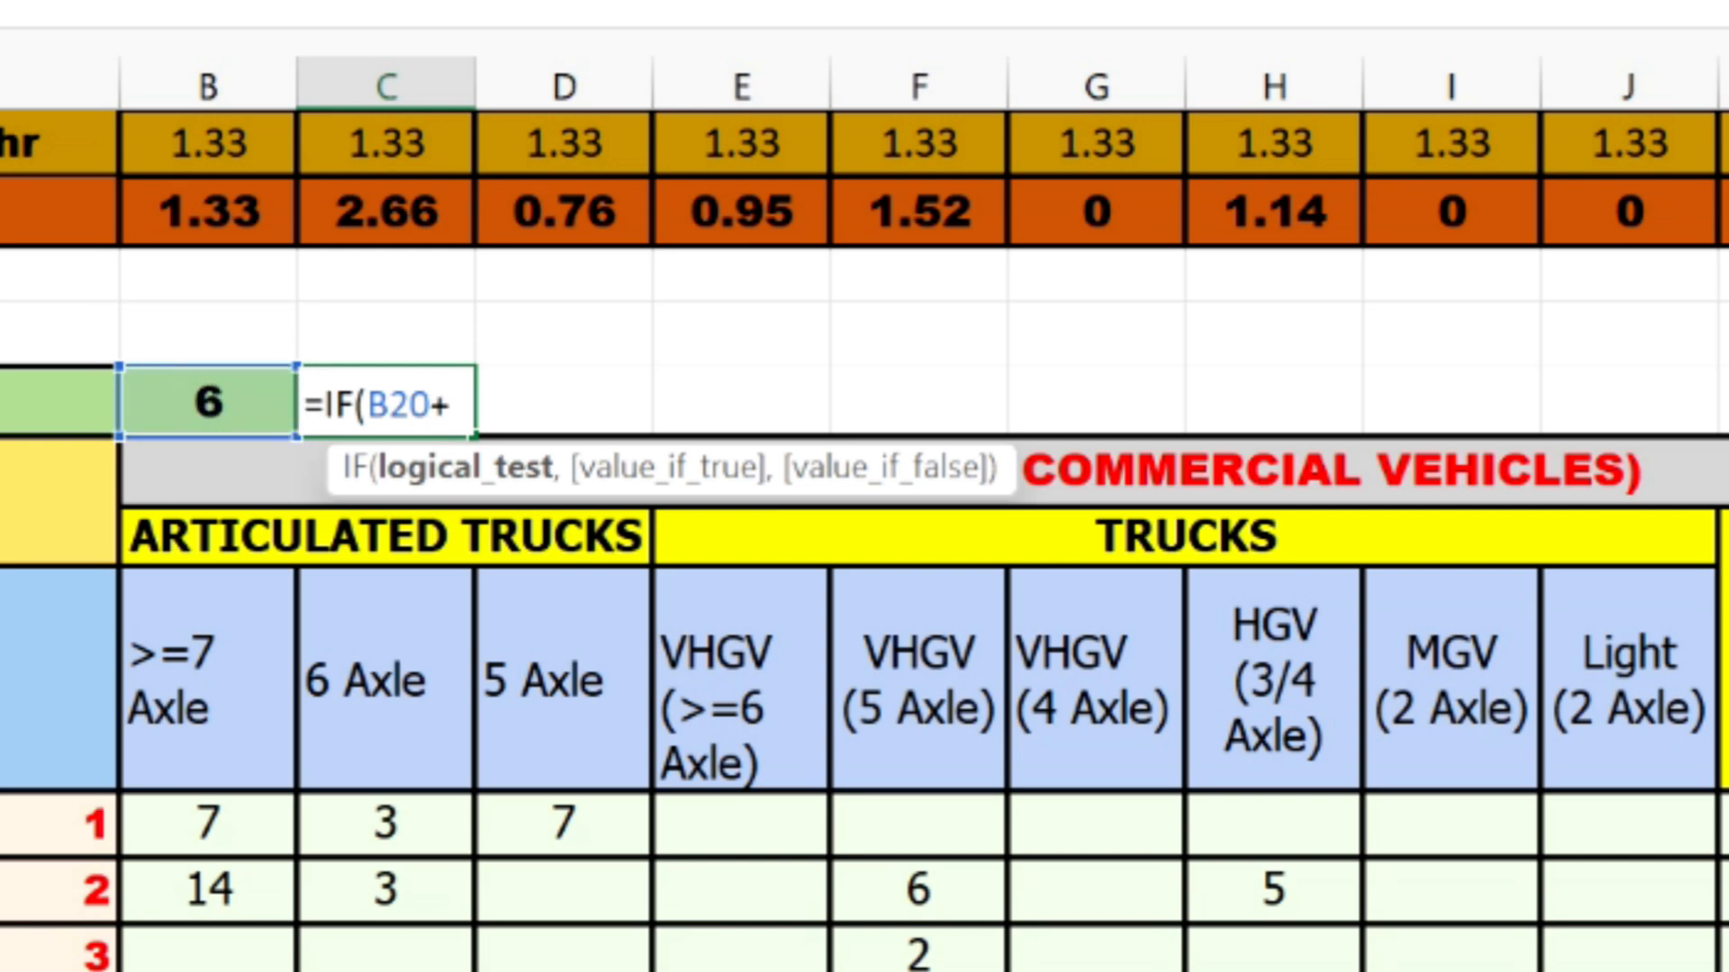
- Add the dry-season months cell B3 to the sum and complete the logical test as equal to 12
scroll(352, 396, "up", 3)
scroll(353, 397, "up", 3)
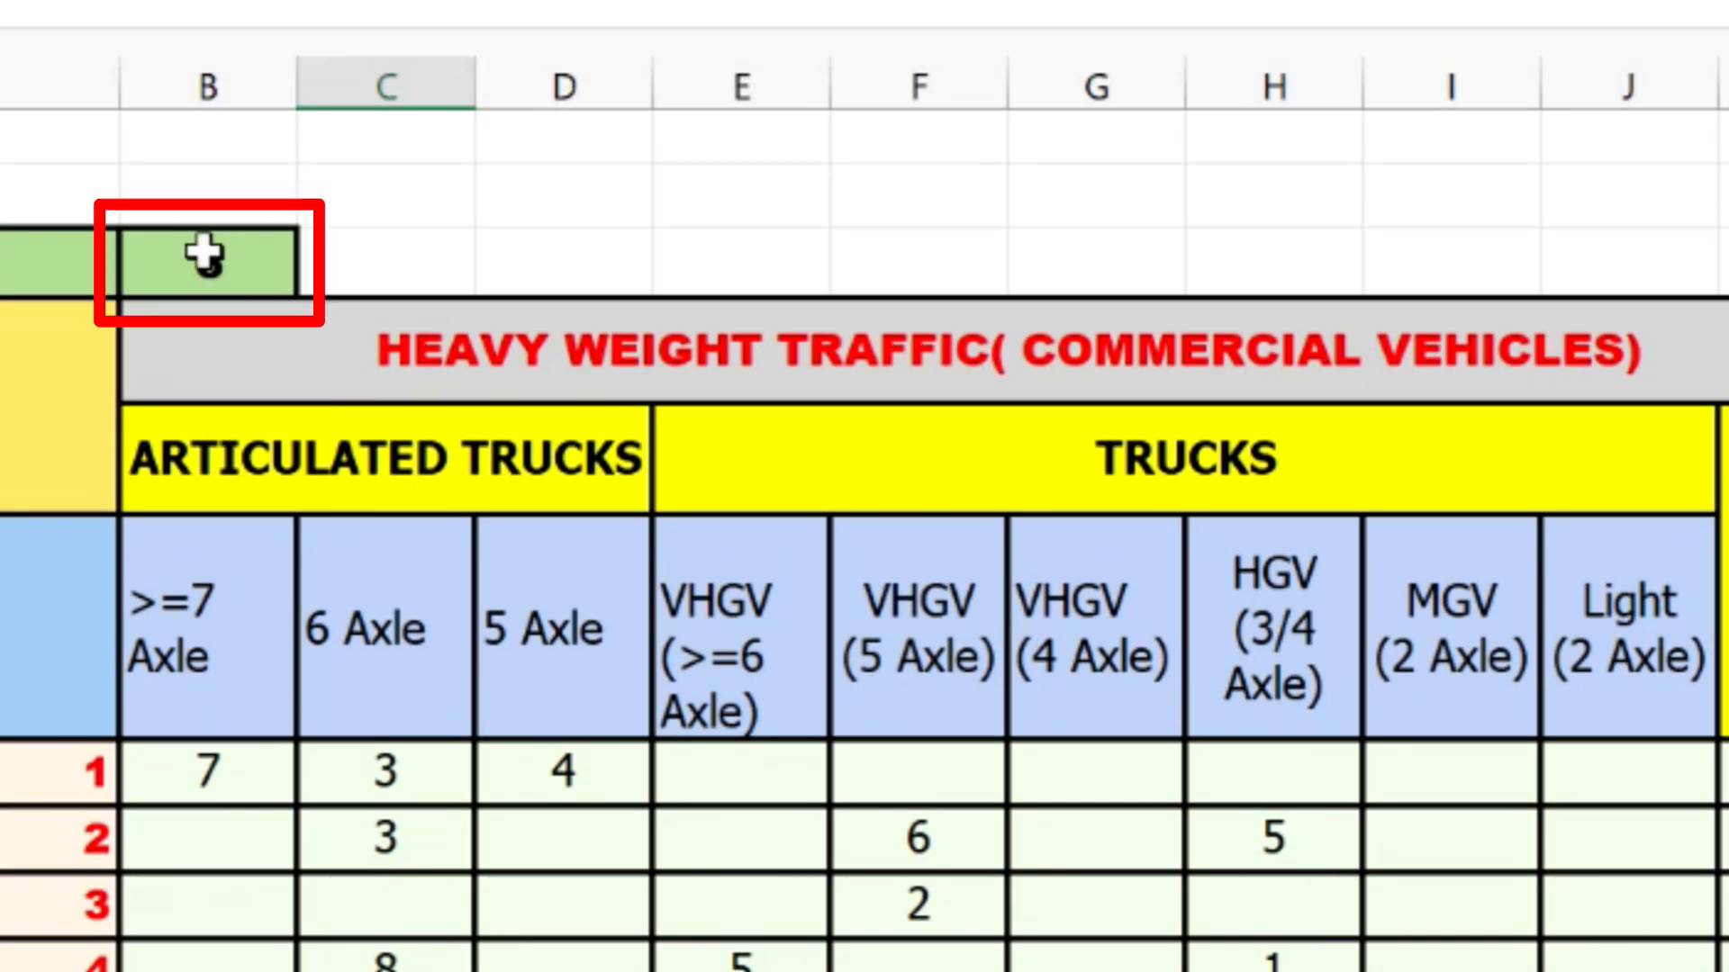
left_click(229, 268)
scroll(641, 738, "down", 1)
scroll(641, 759, "down", 5)
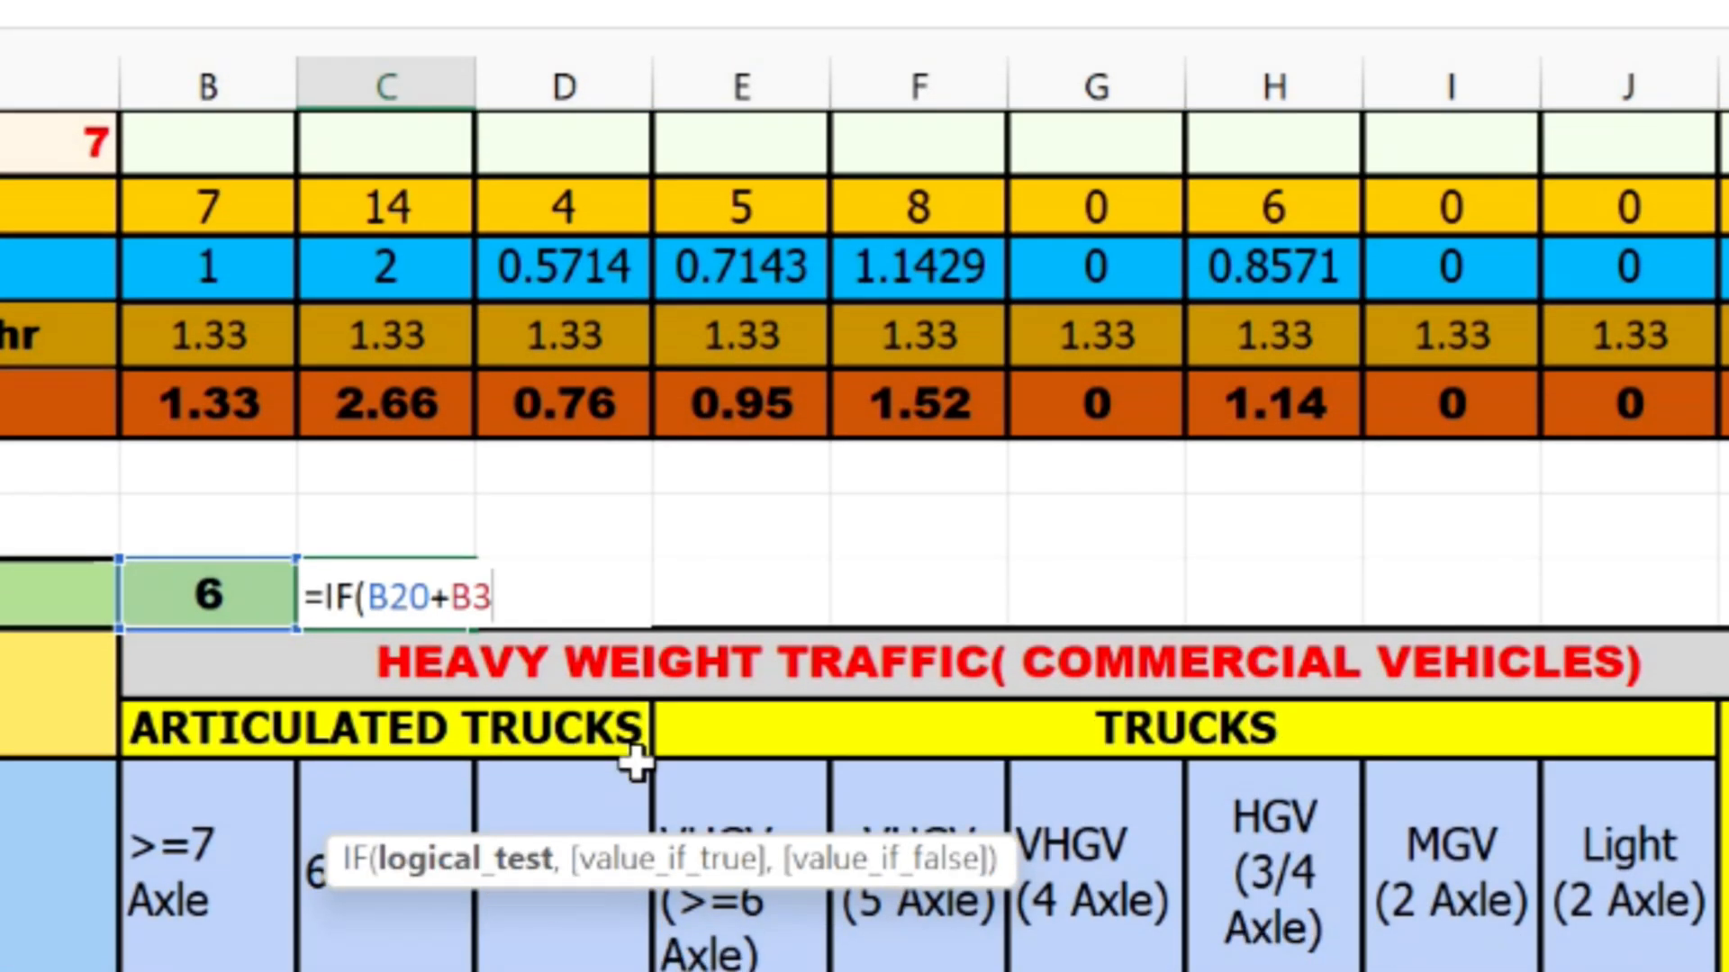
scroll(636, 763, "down", 1)
scroll(636, 764, "down", 1)
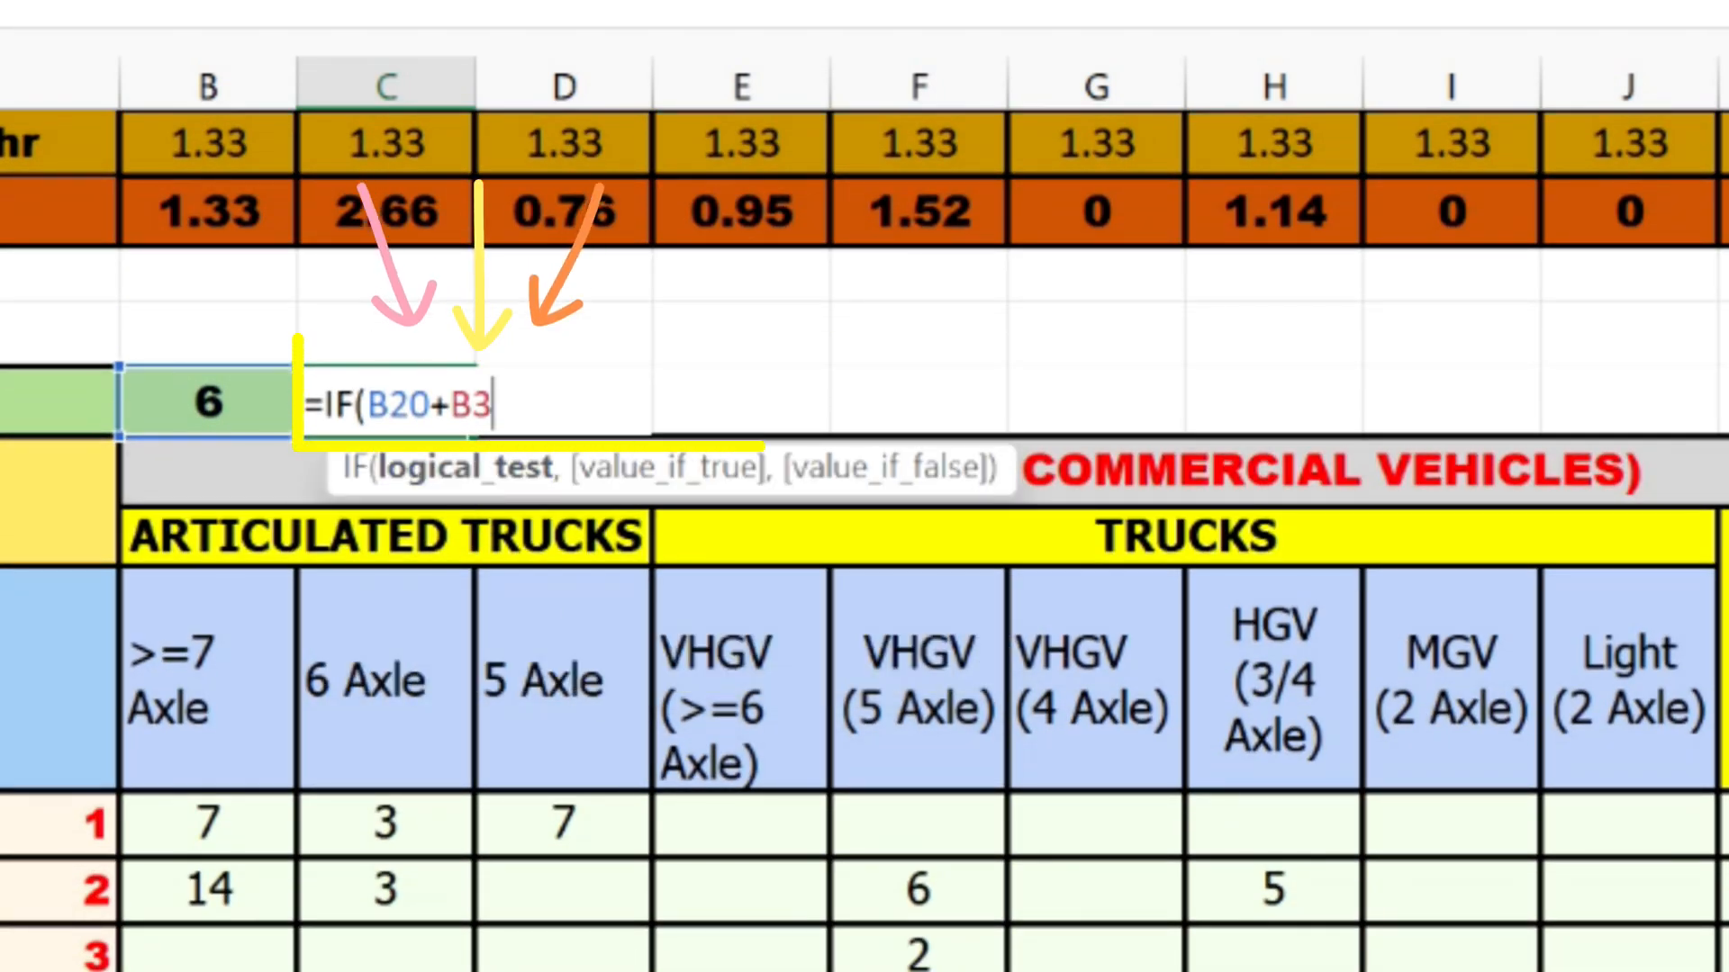
type(")")
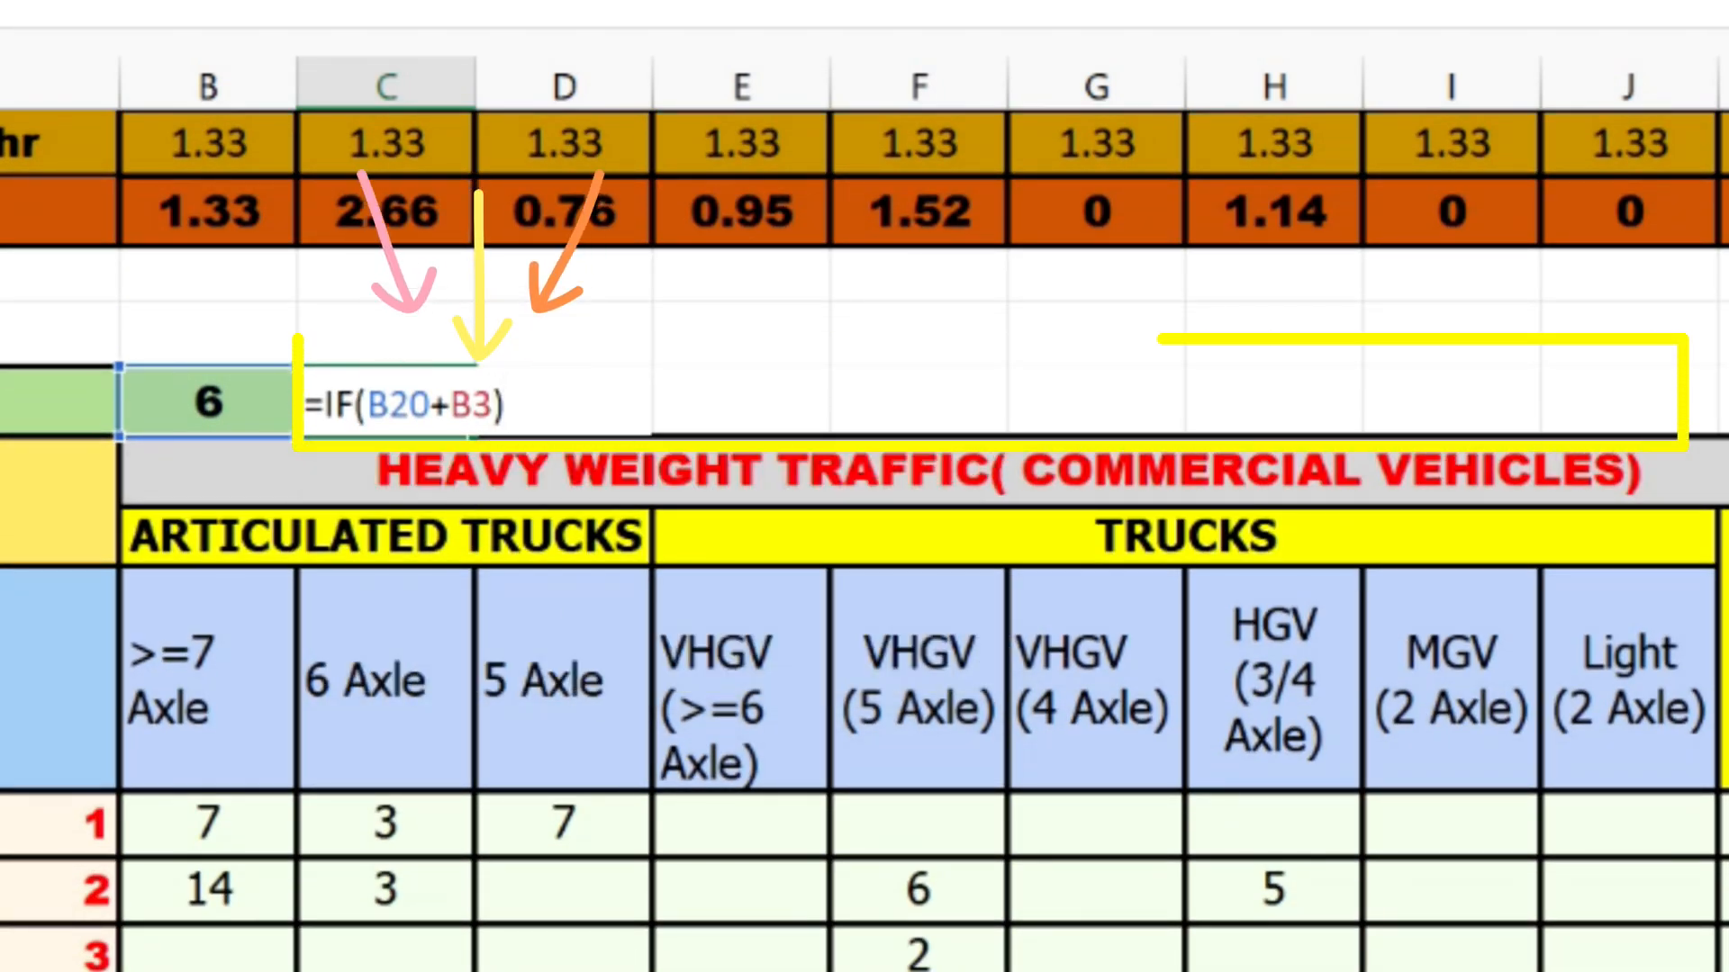
type("=12")
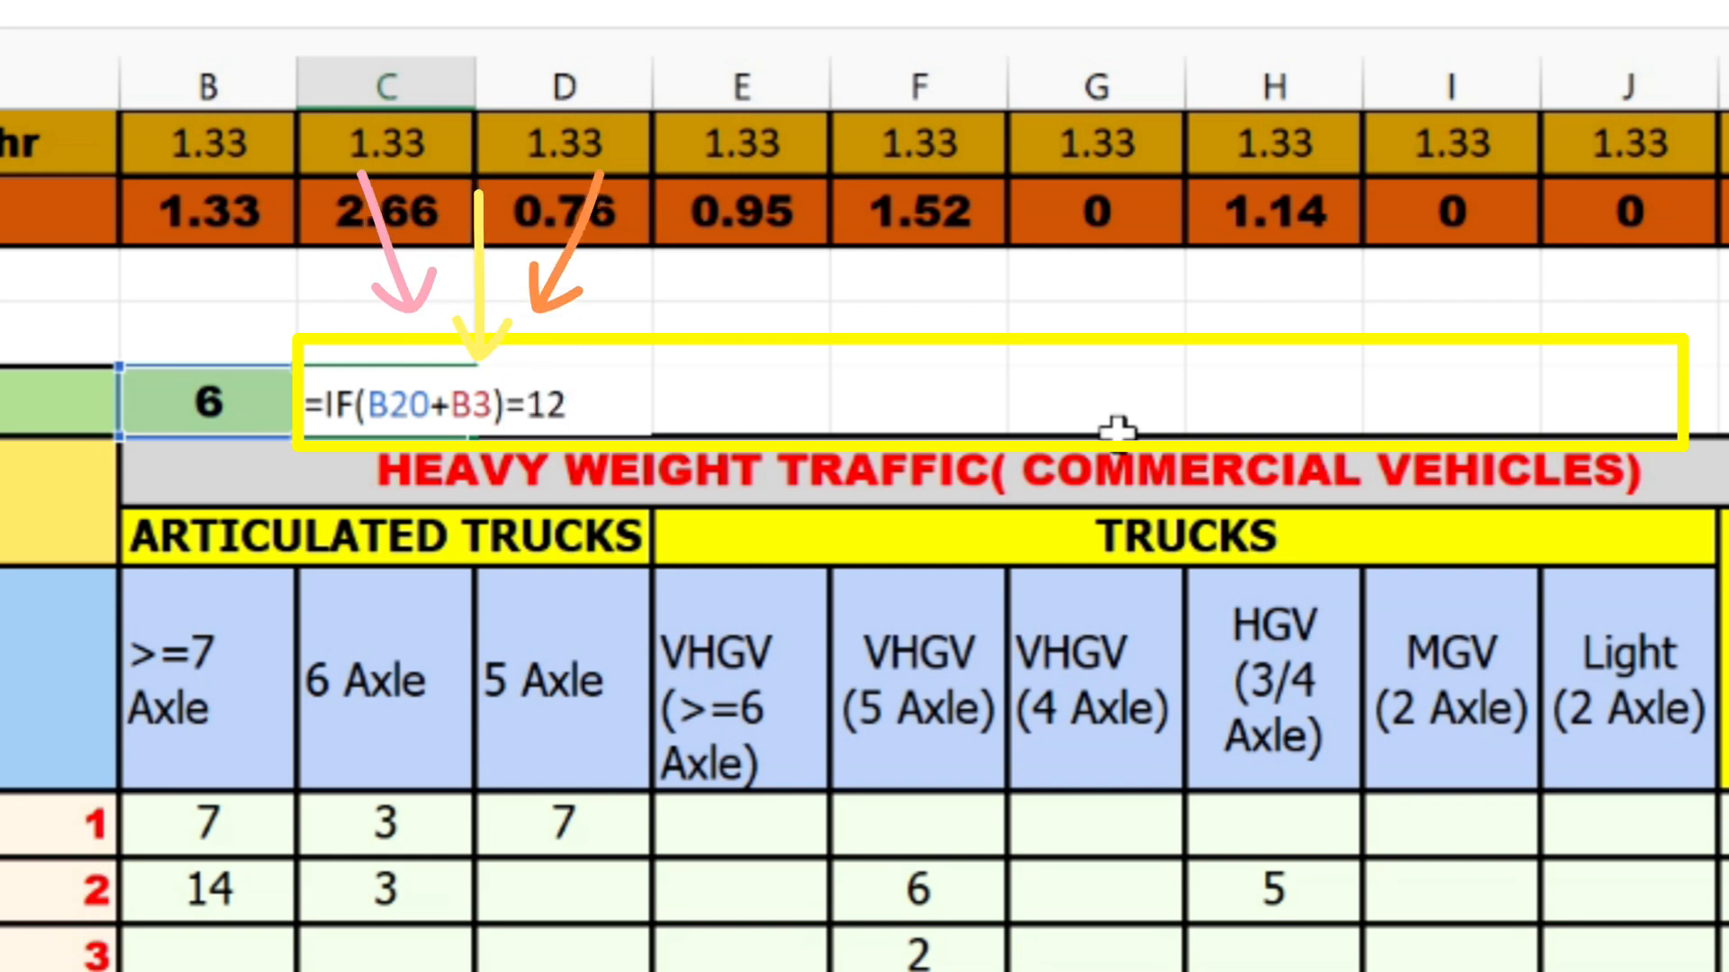
- Set the IF formula's value if true to the text "input OK"
type(",")
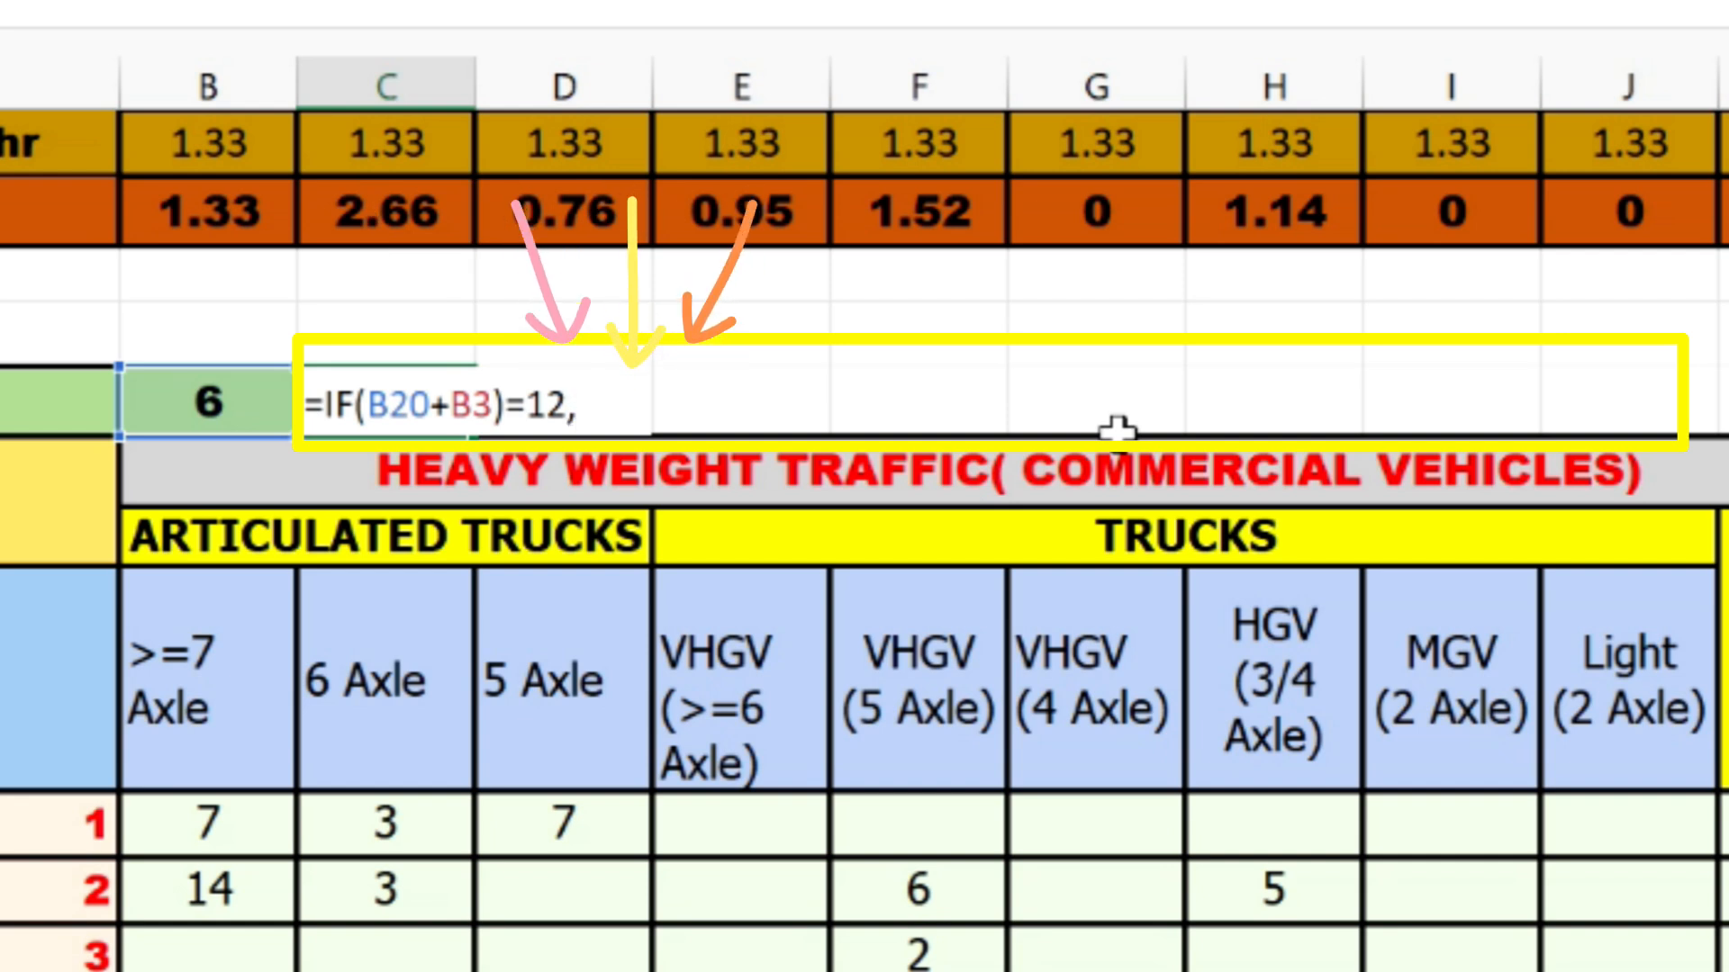
type("\"inputOK")
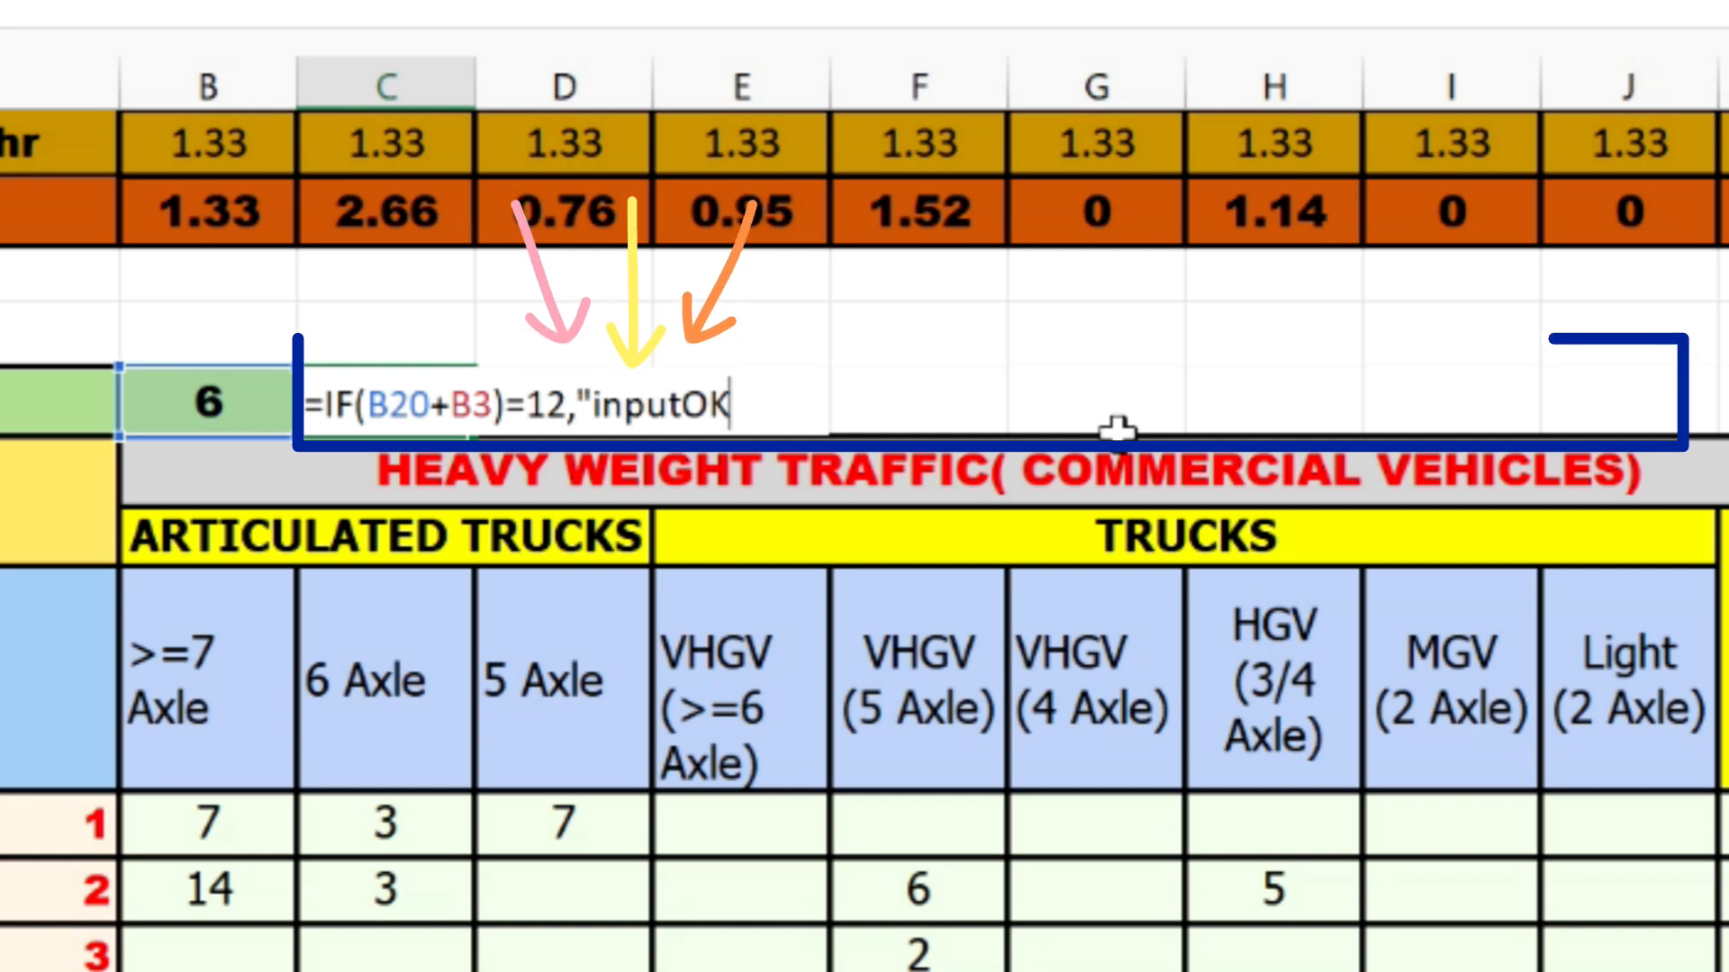
key("BackSpace")
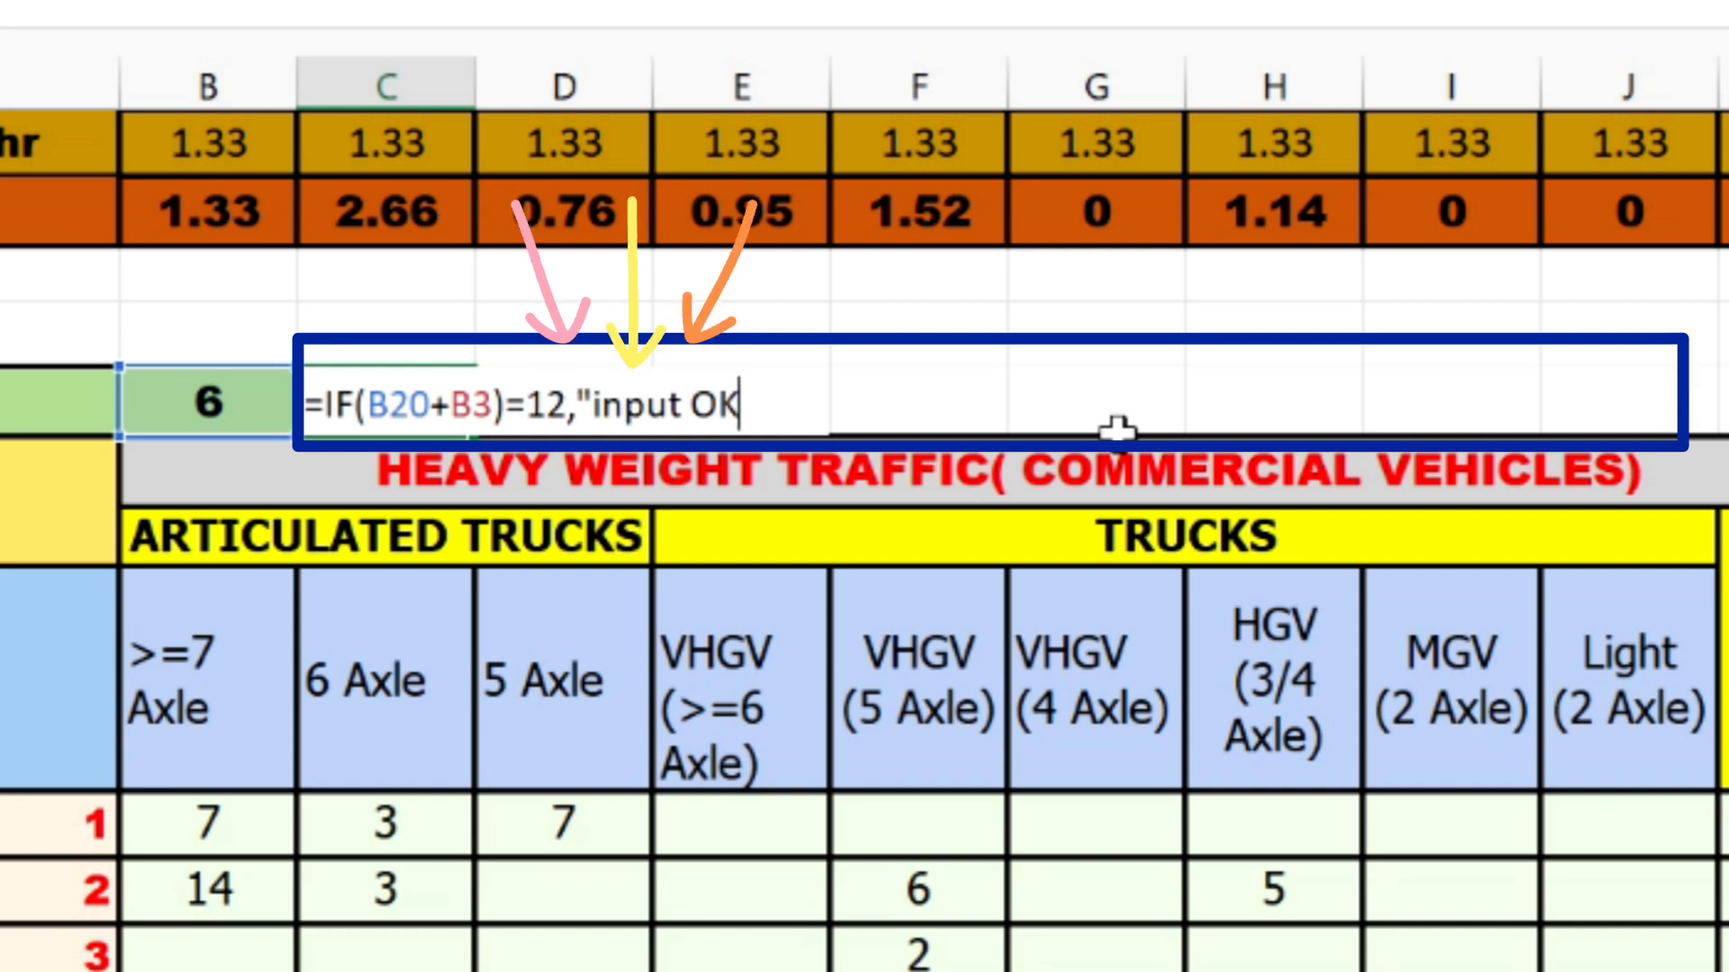
type("\"")
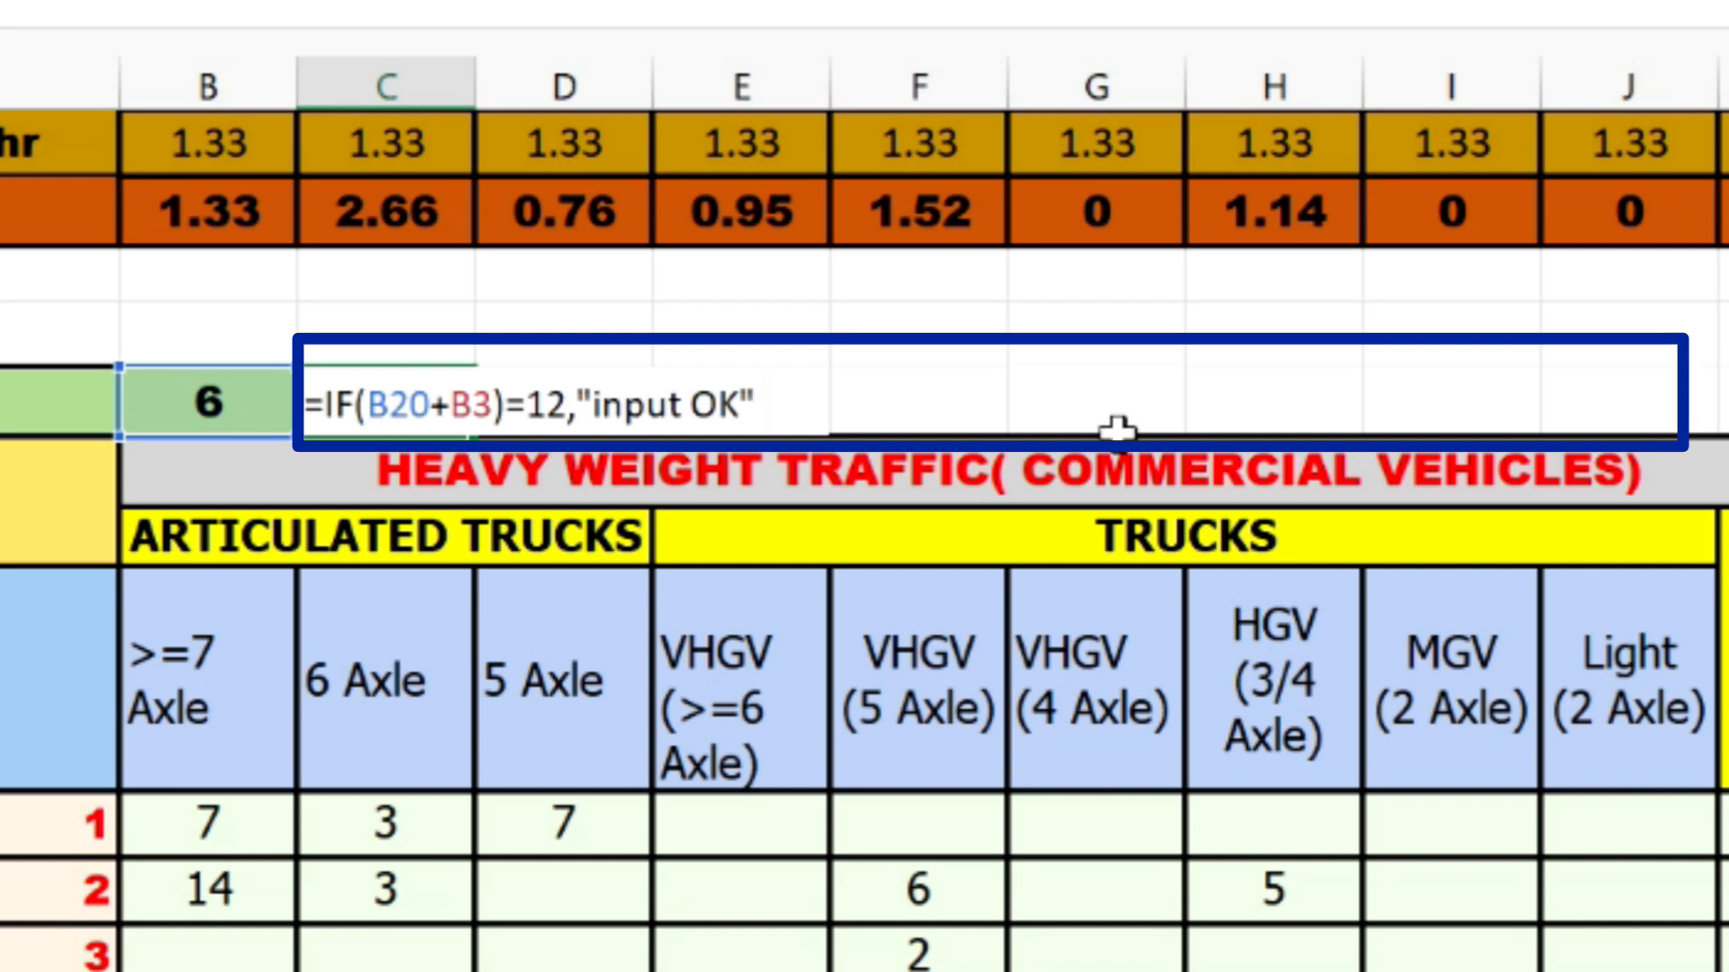
- Set the false result to "ERROR - ensure that the total number of months in dry and wet season is 12" and enter the formula
type(",\"ERRO")
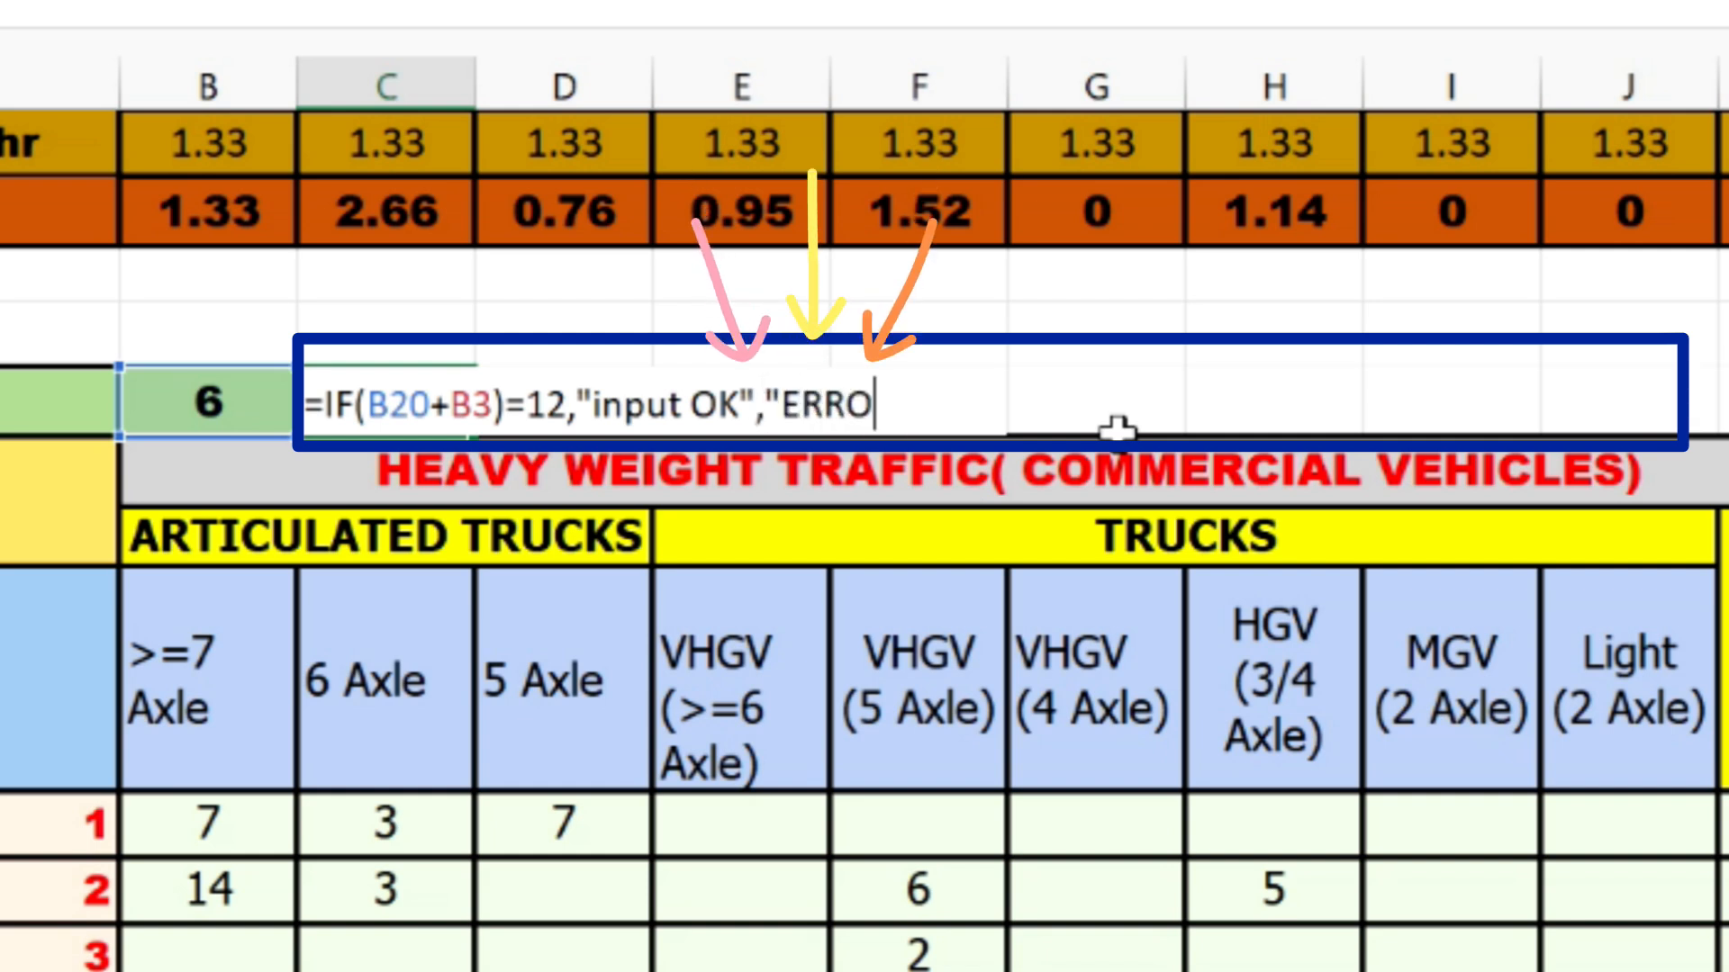
type("R-ensu")
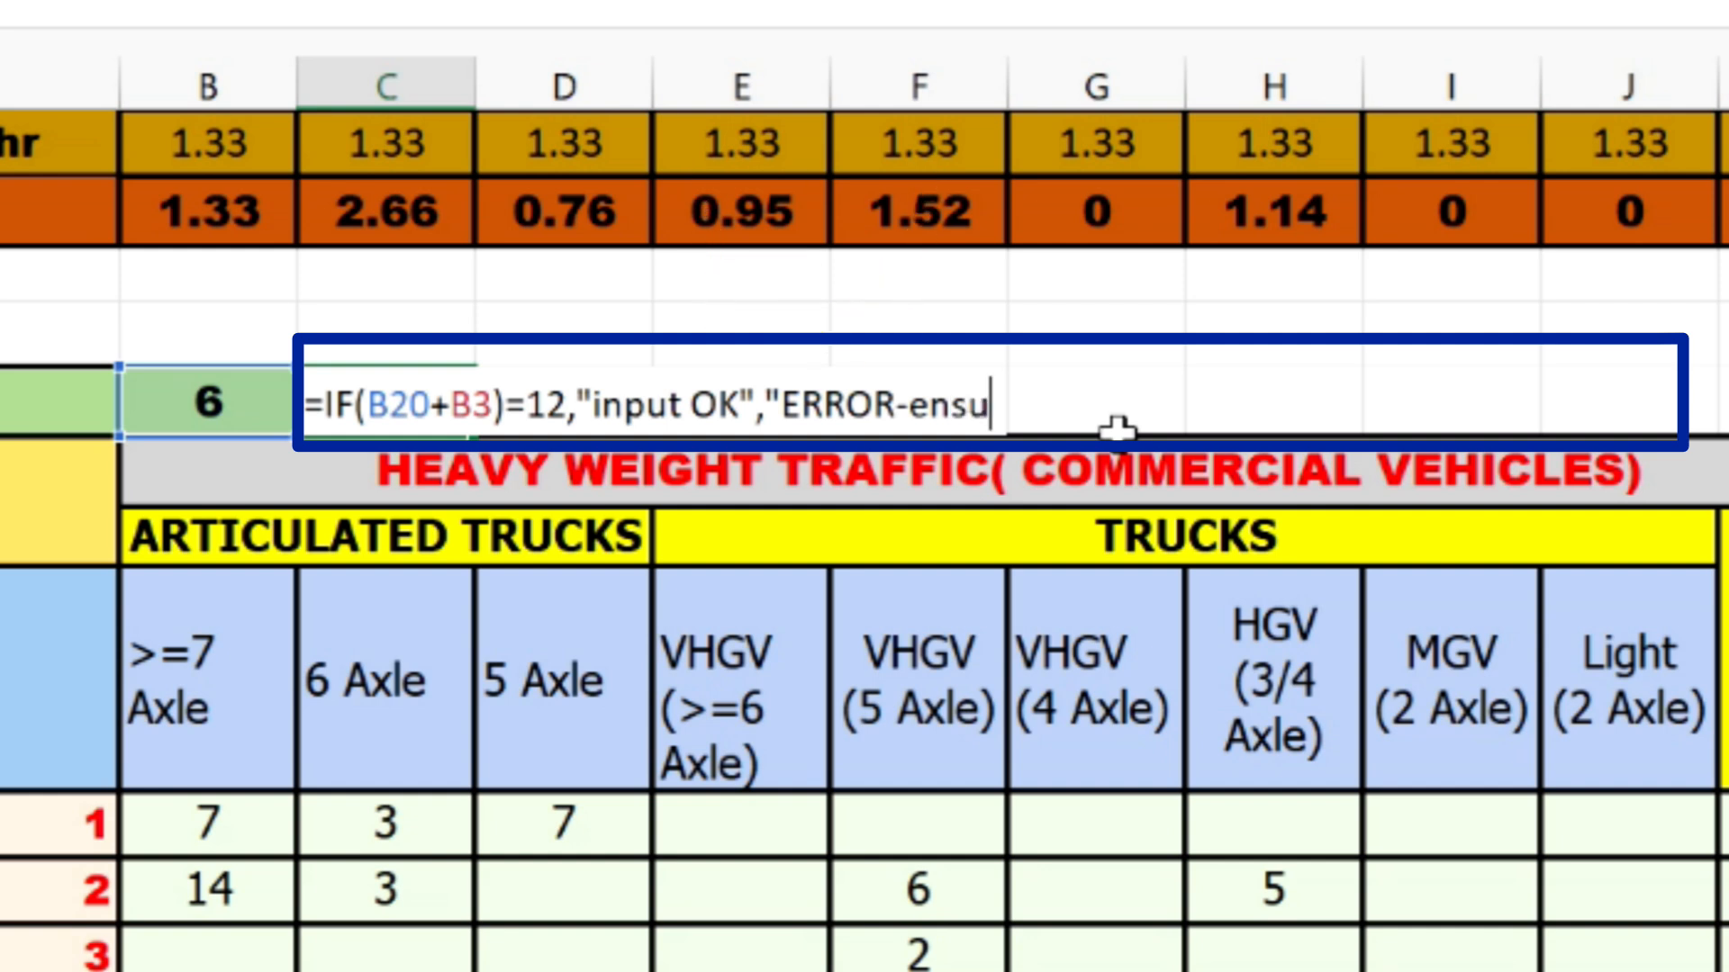
type("re")
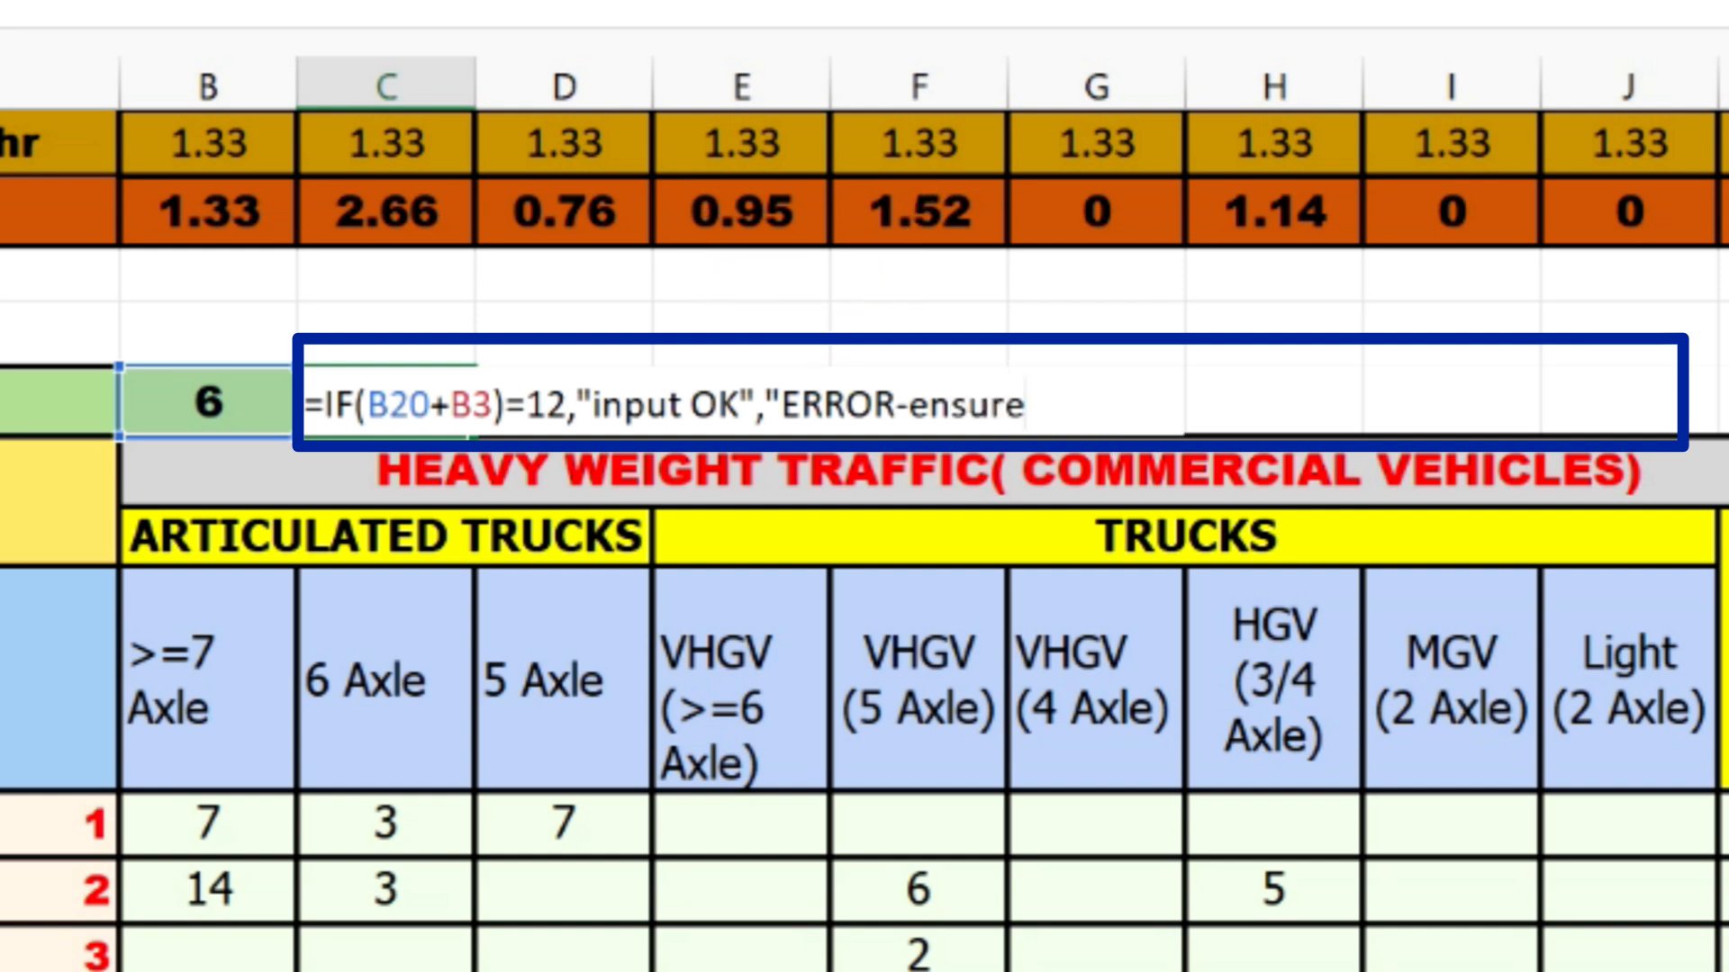
type(" that")
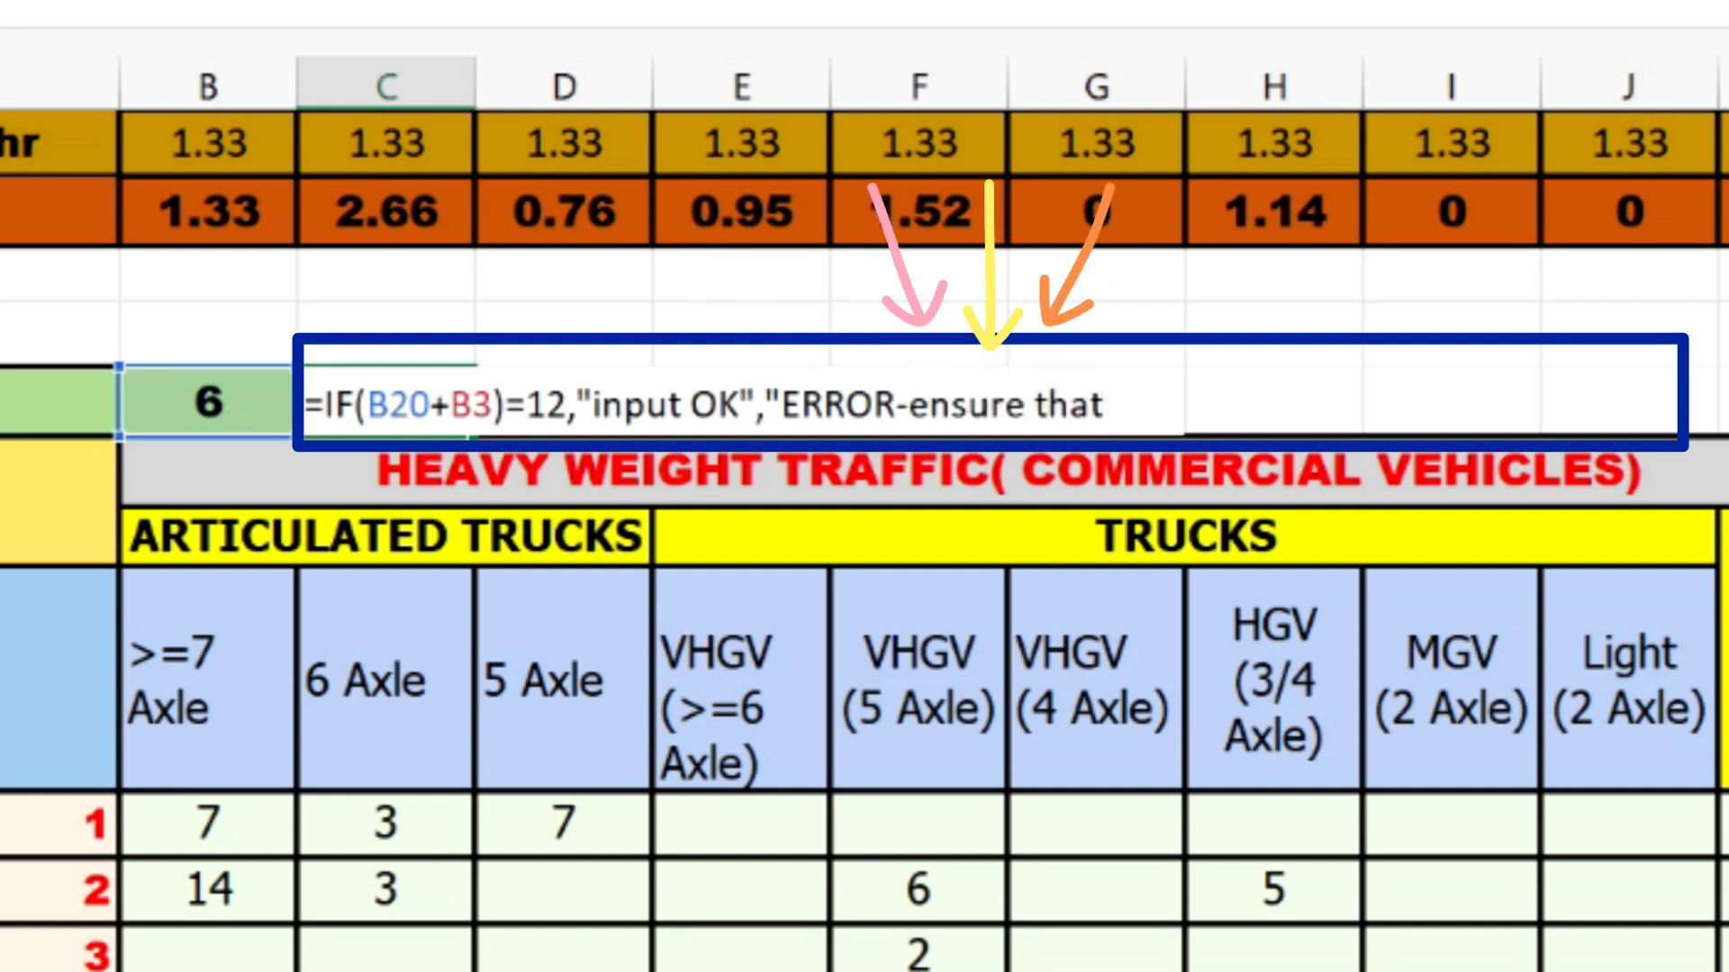
type(" the numb")
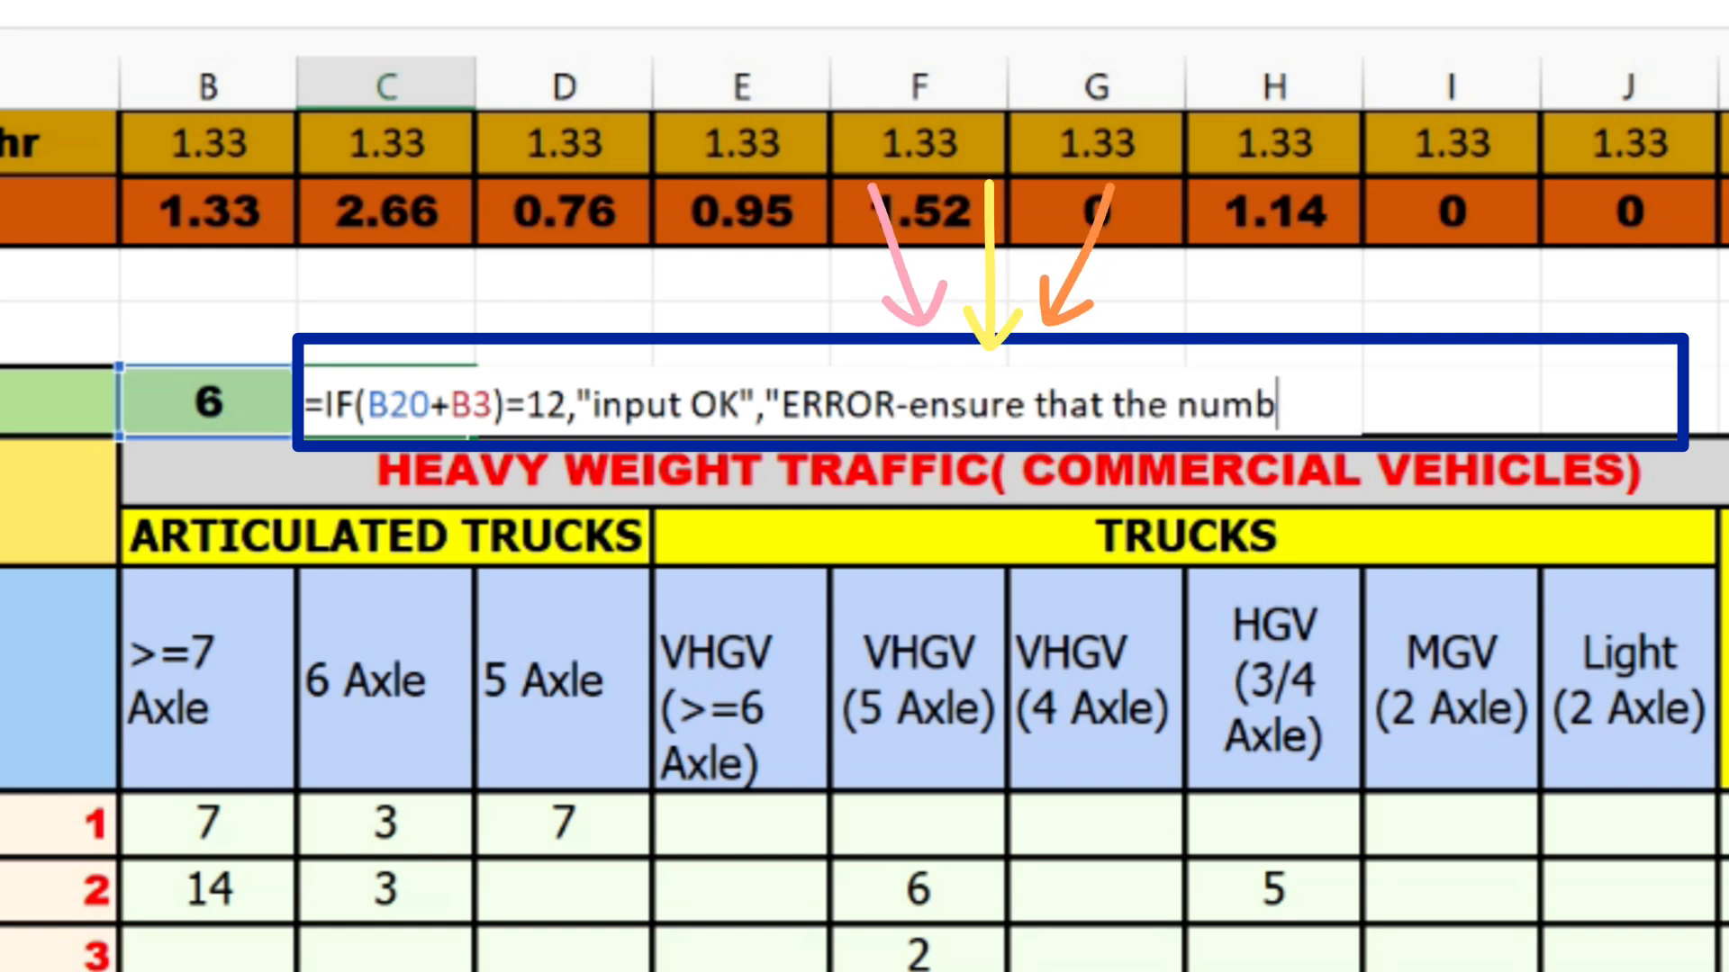
type("er")
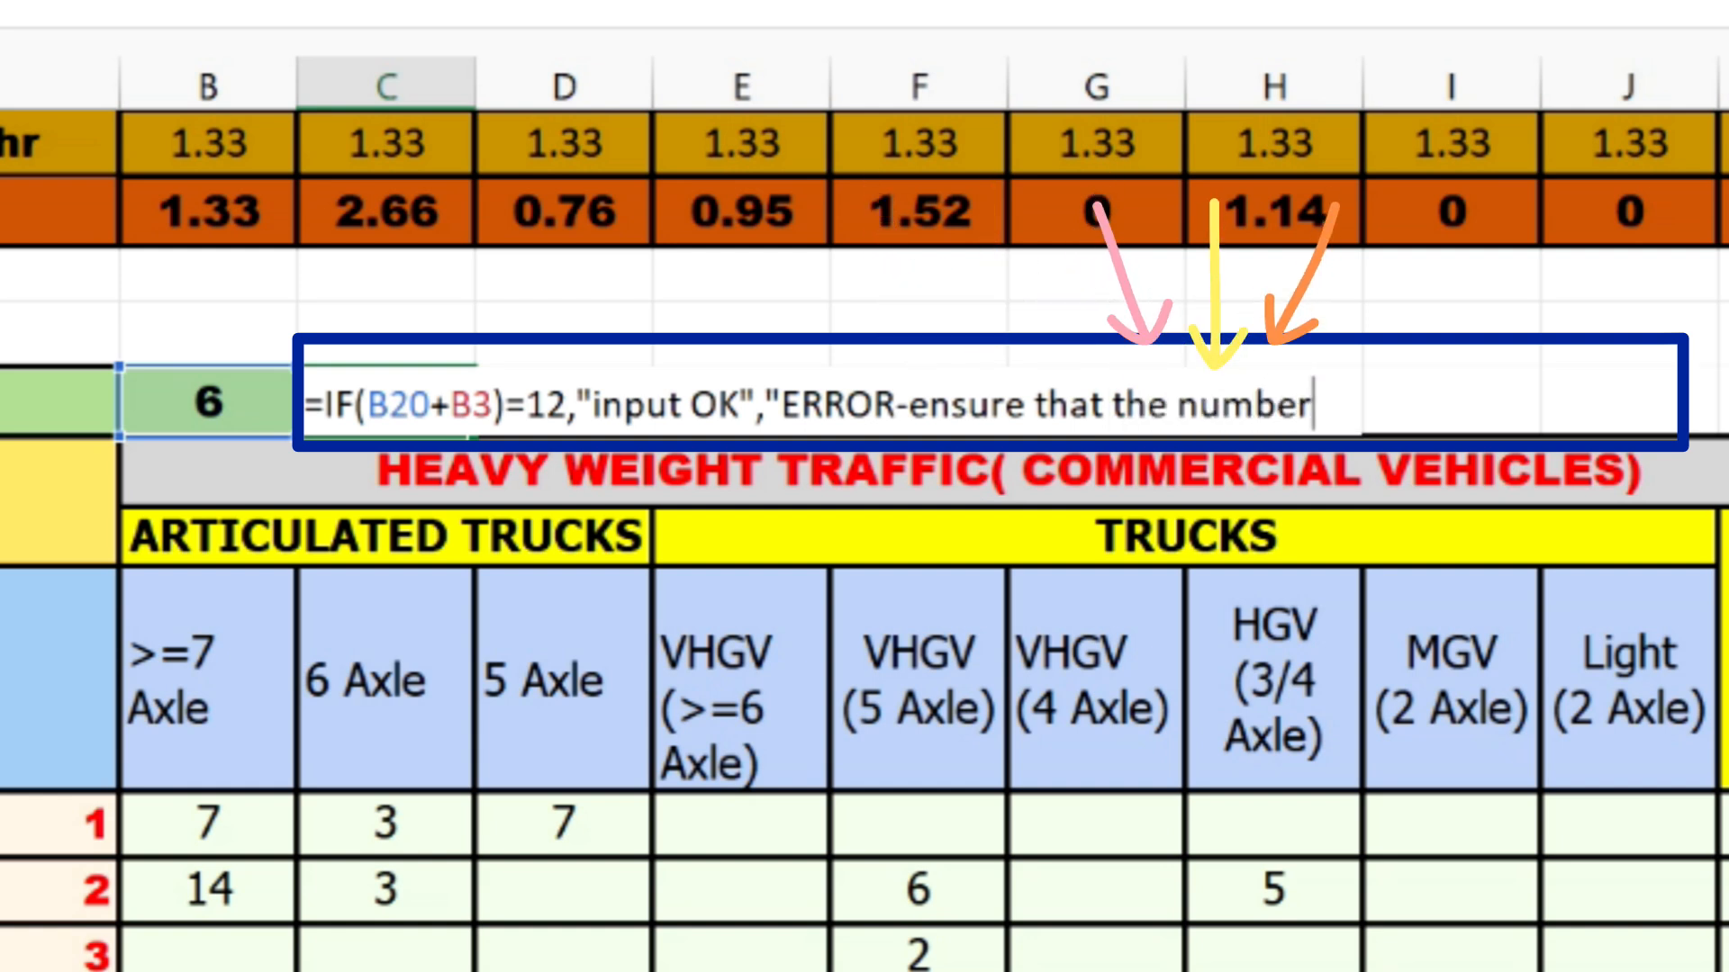
type(" of ")
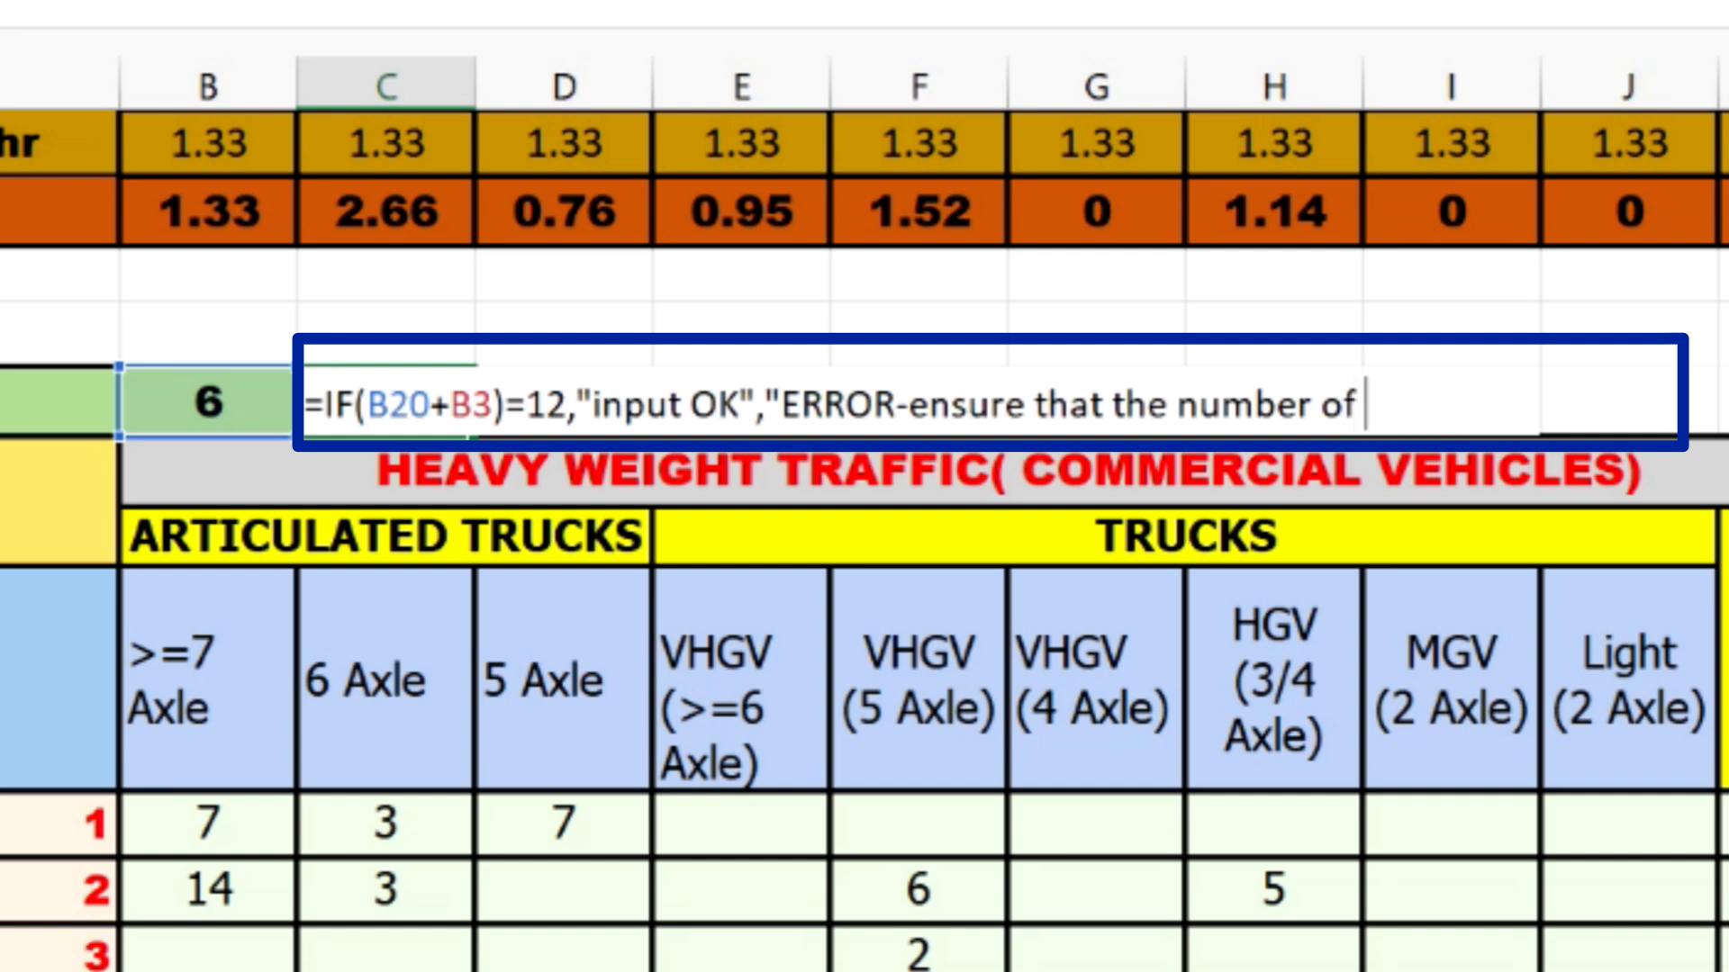
type("month")
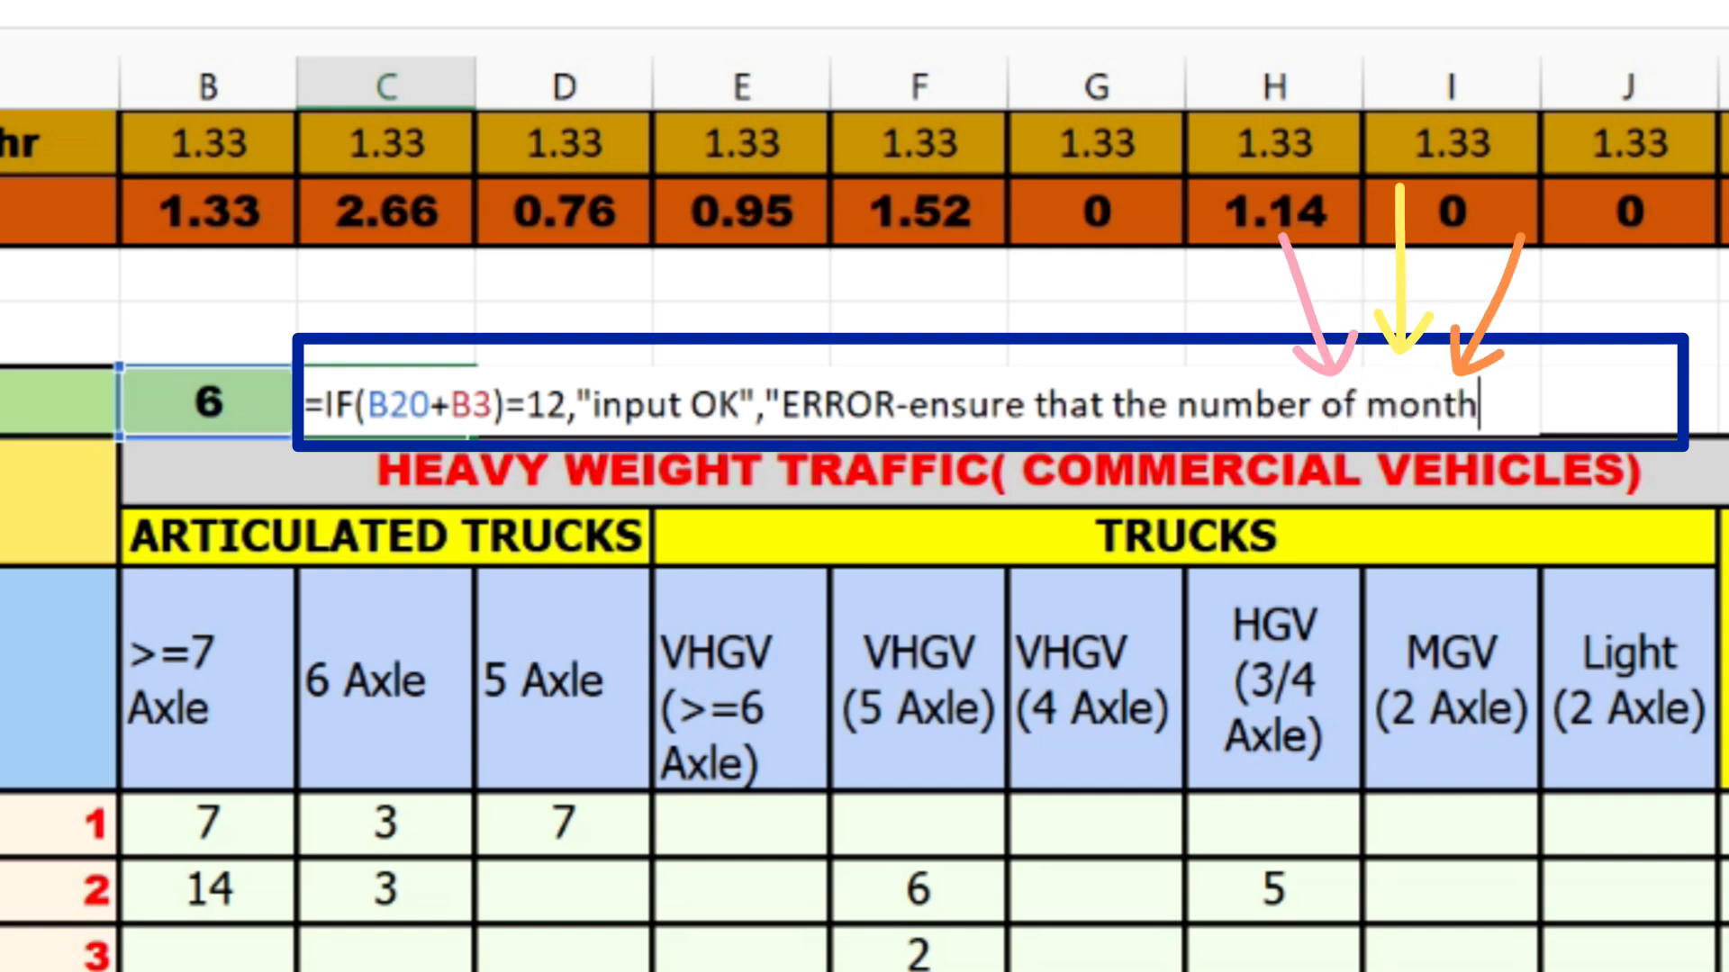
type("s in dry")
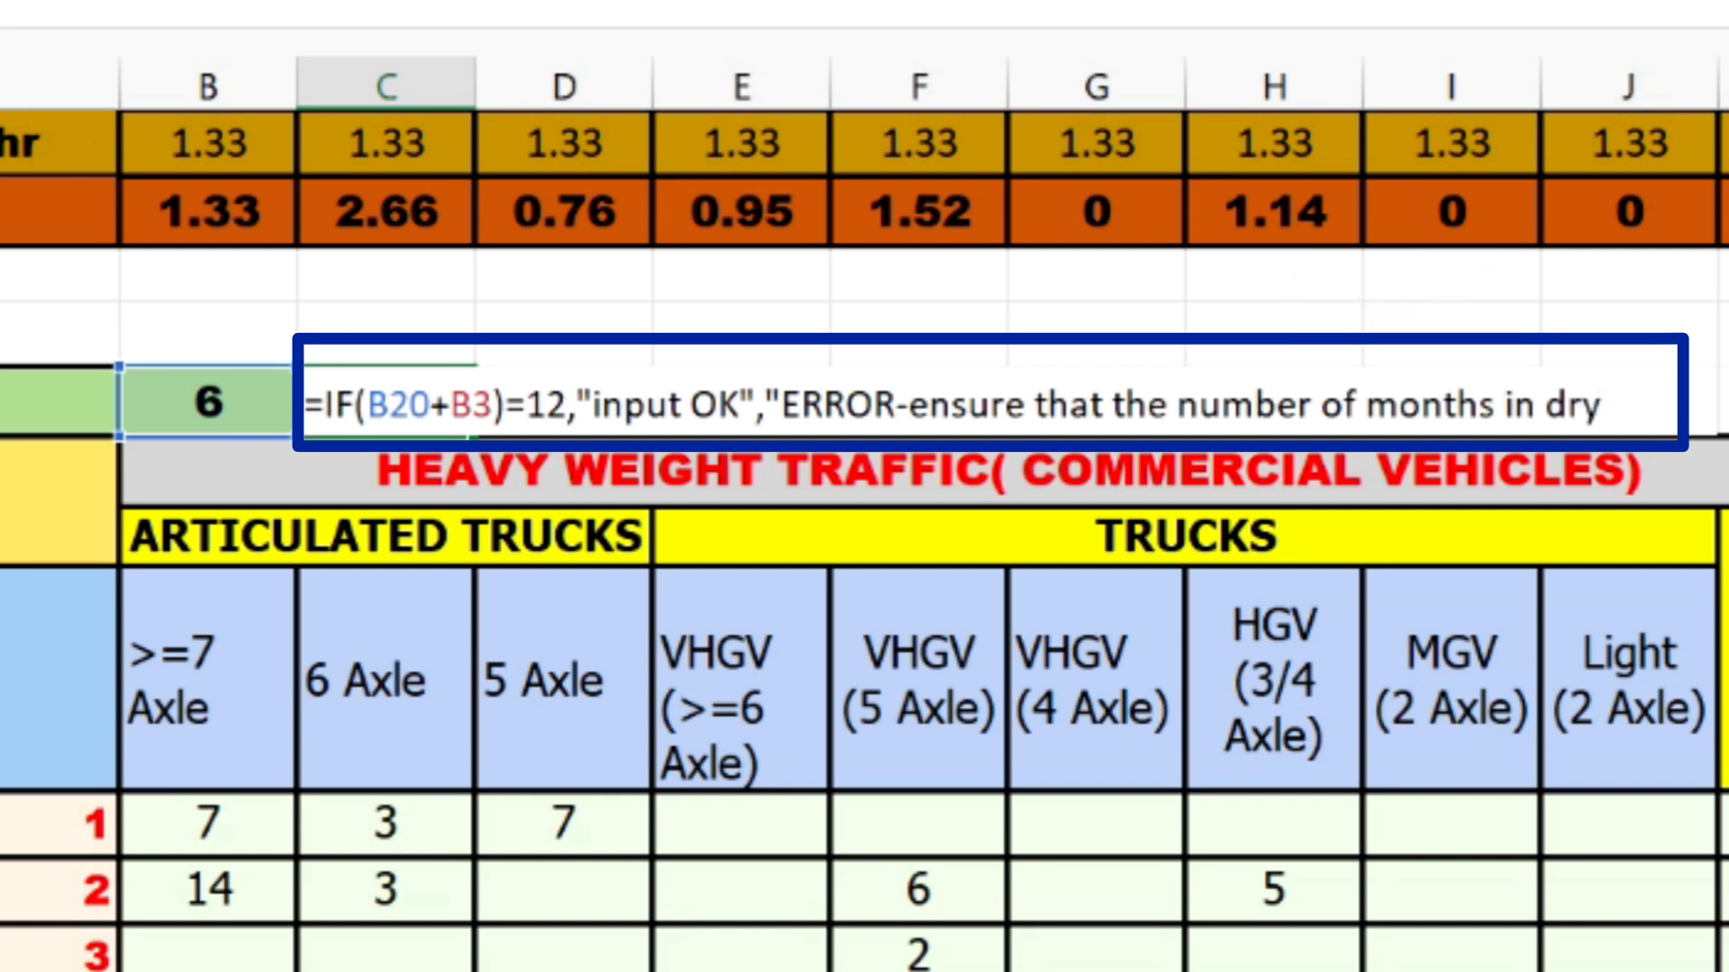
type(" and wet")
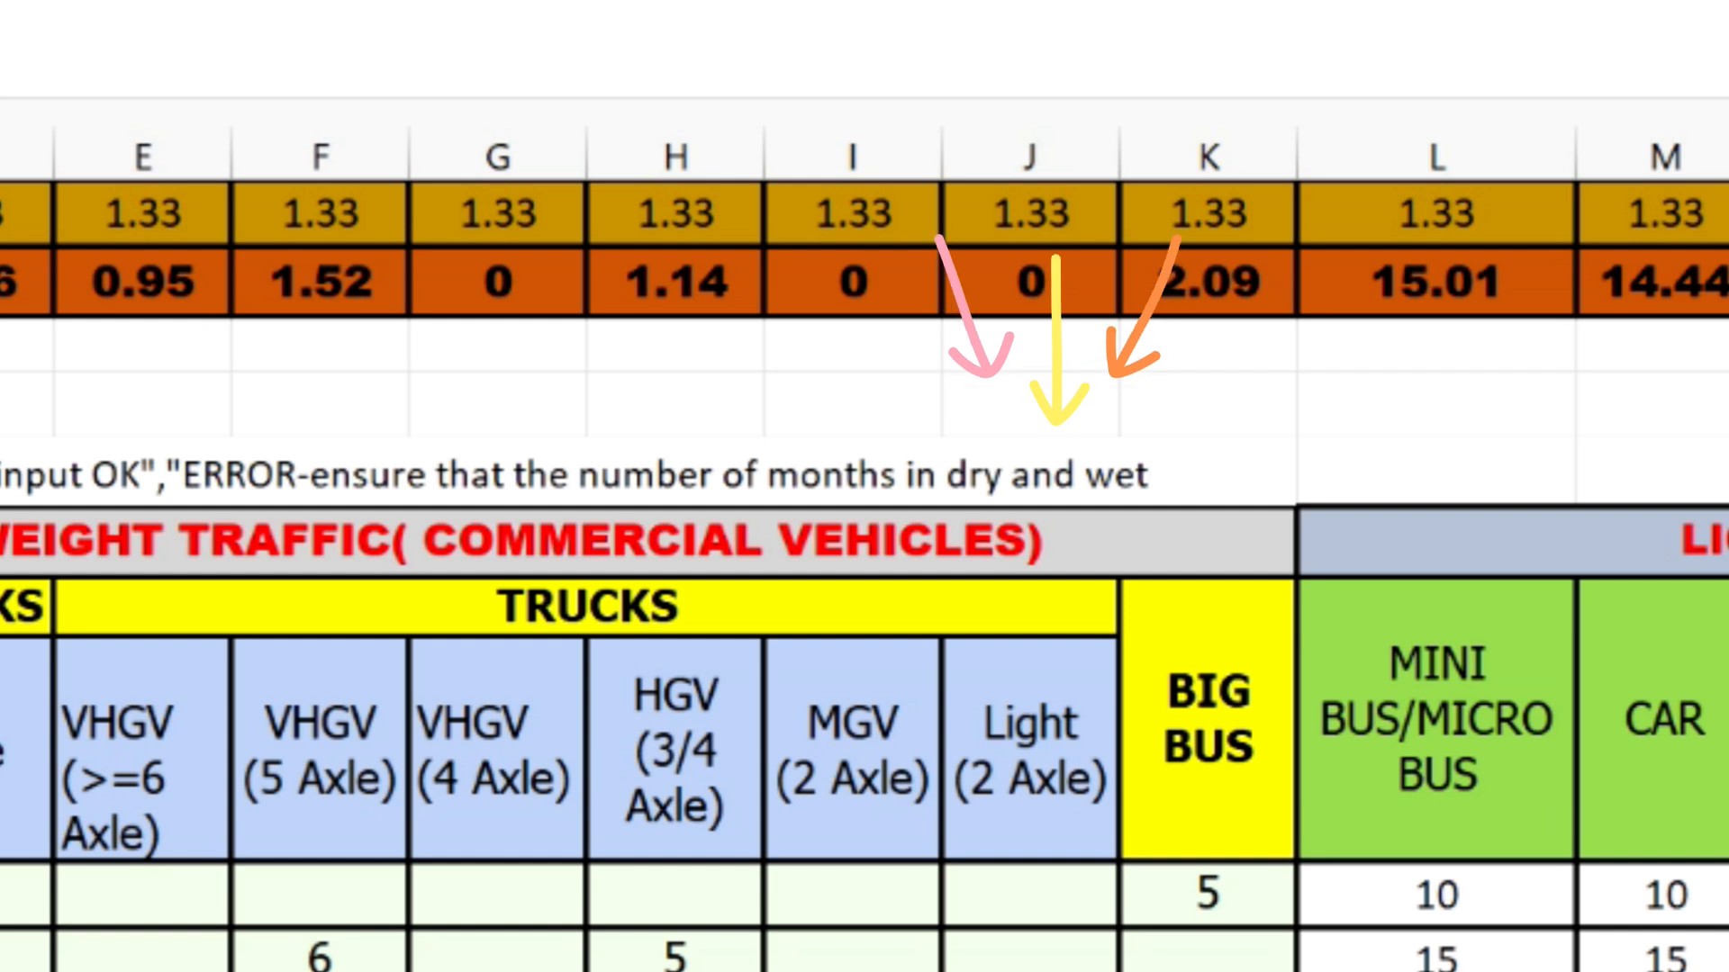
type(" season")
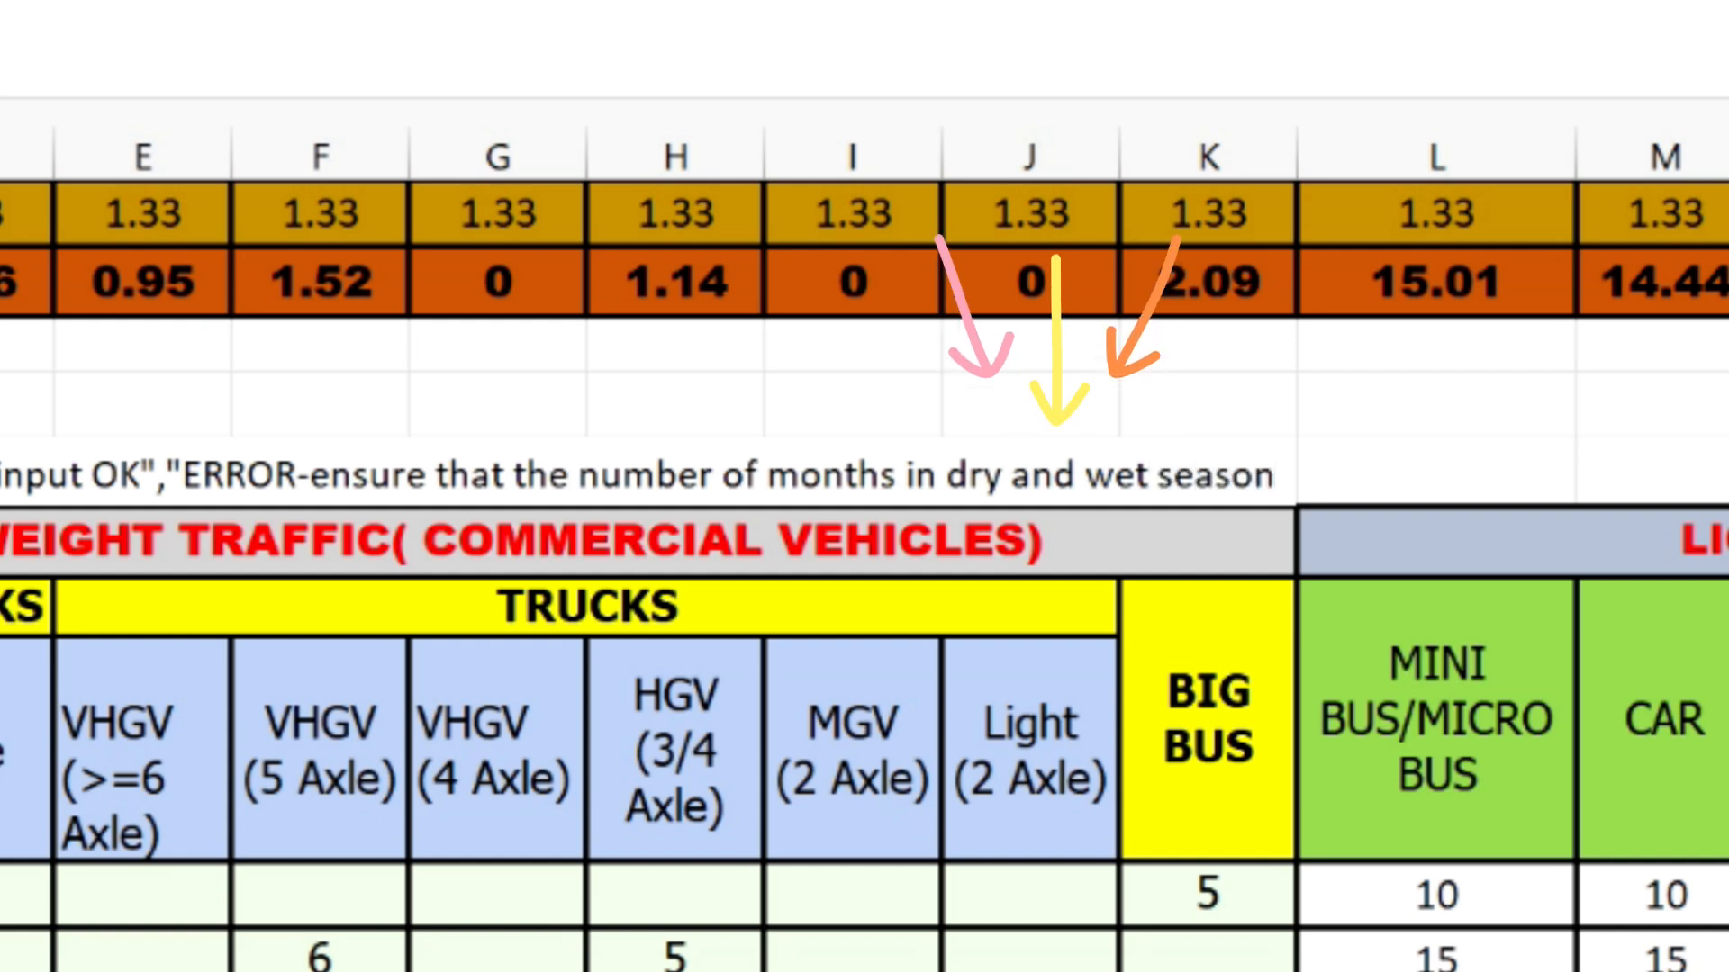
type(" is 12")
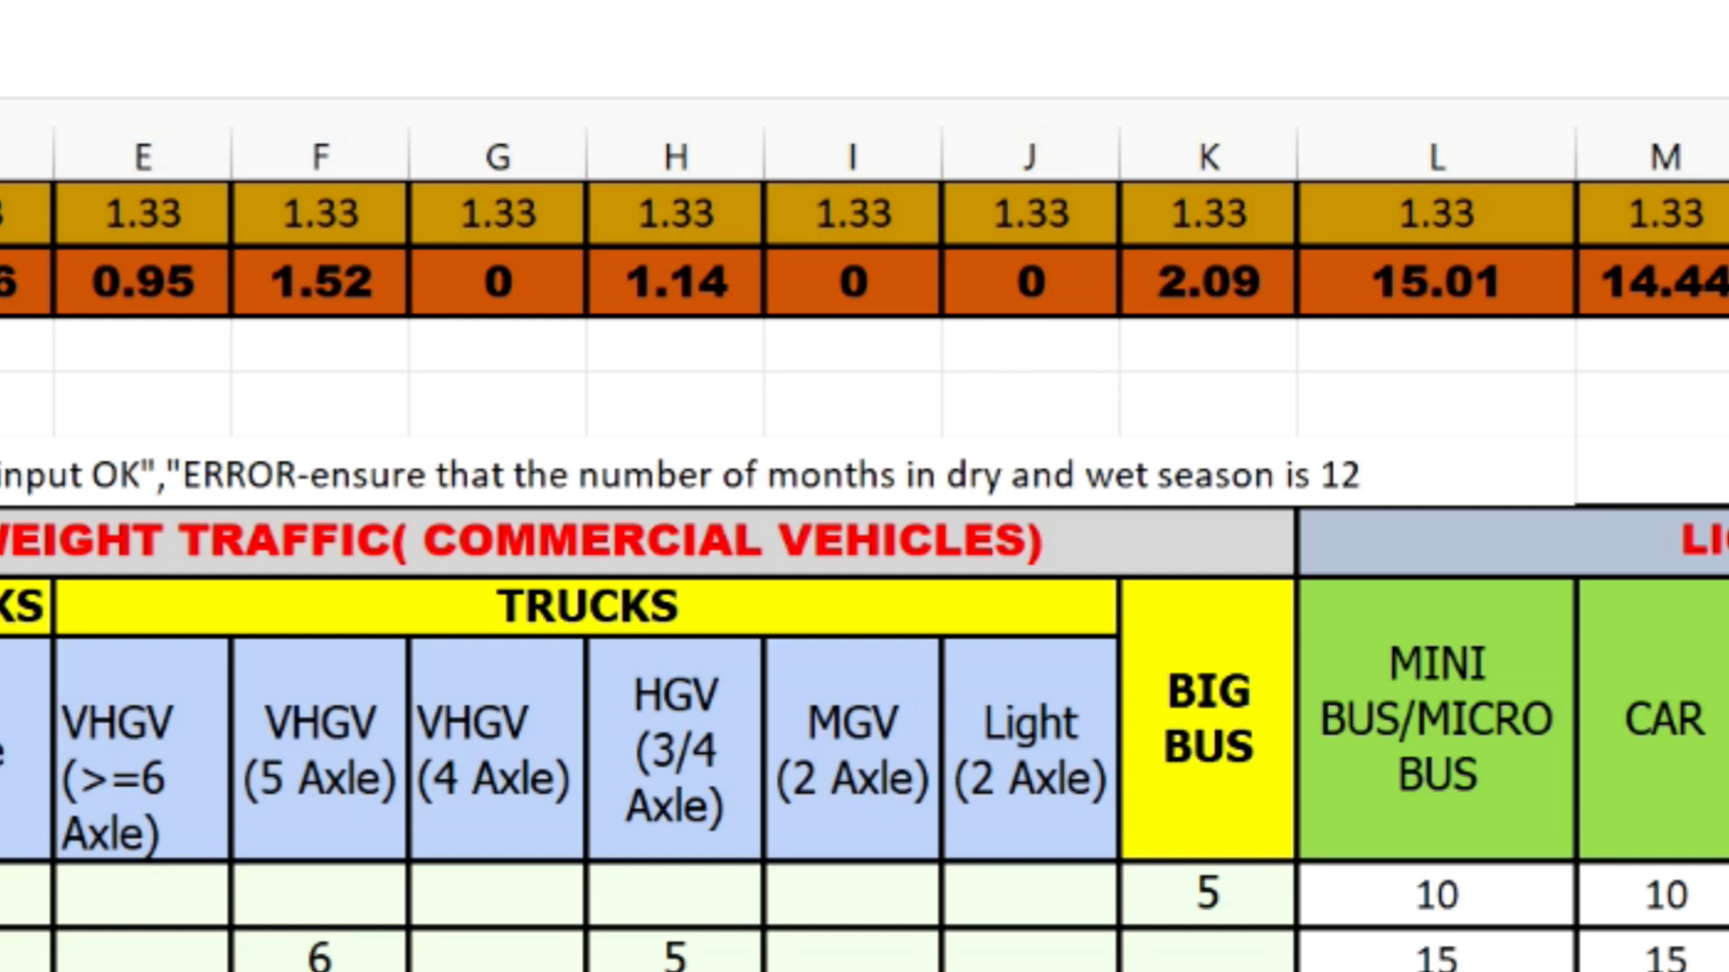
type(")")
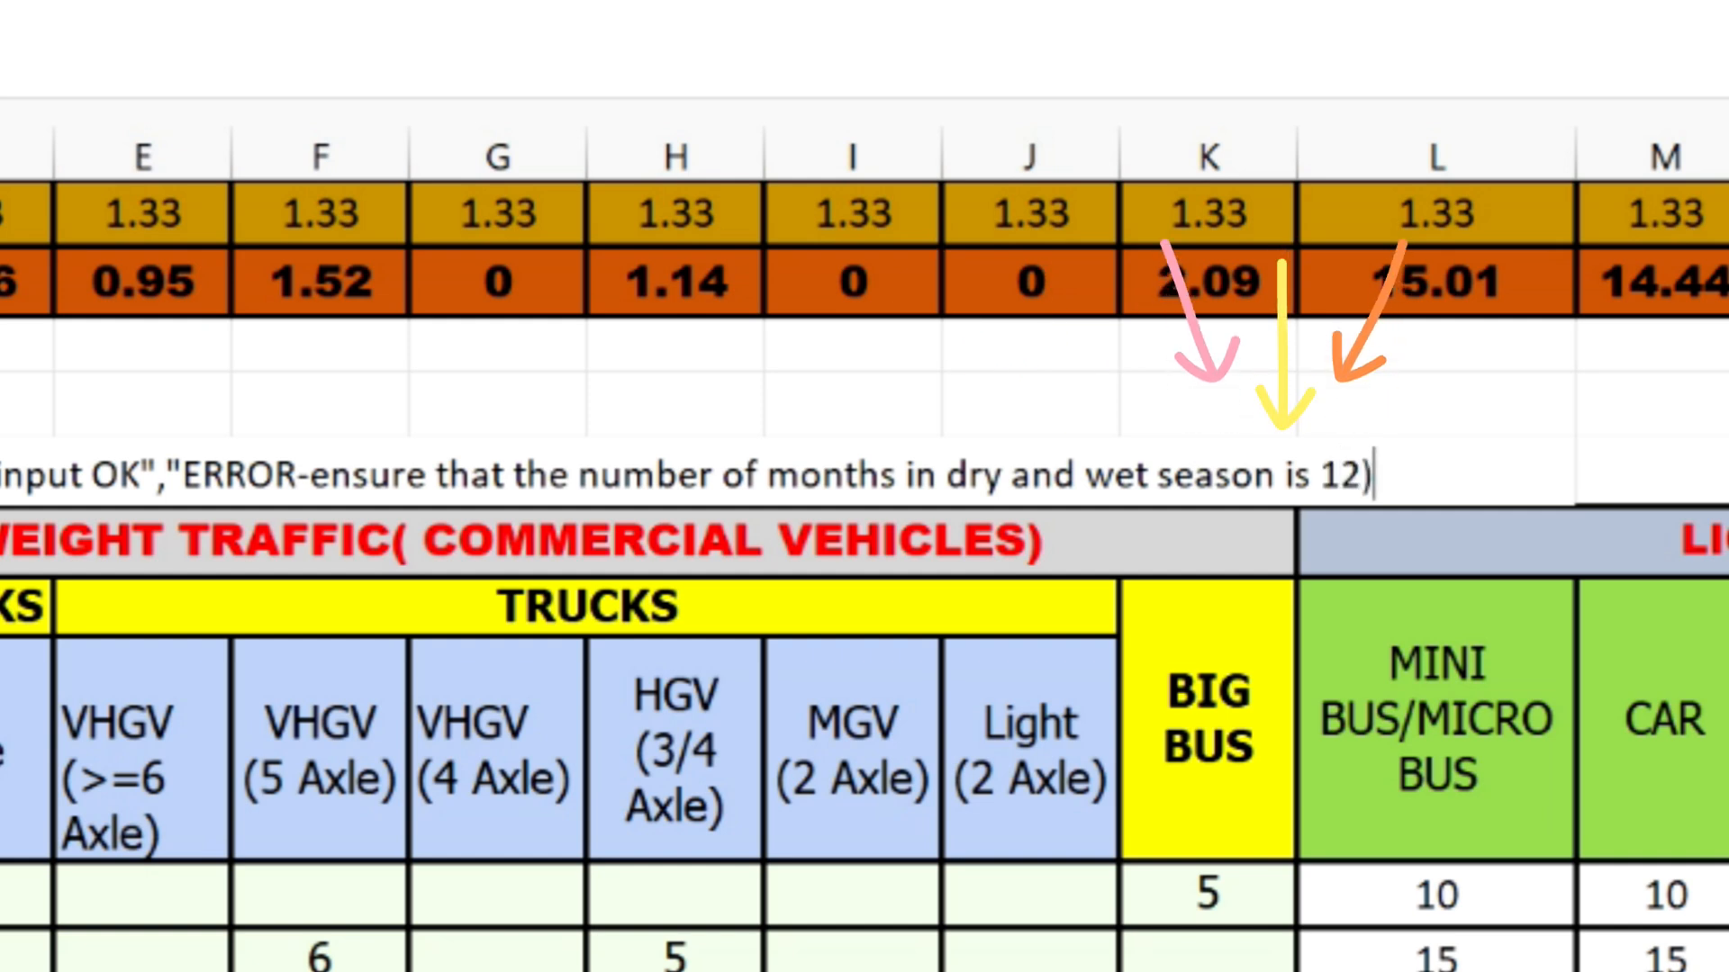
key("BackSpace")
type("\"")
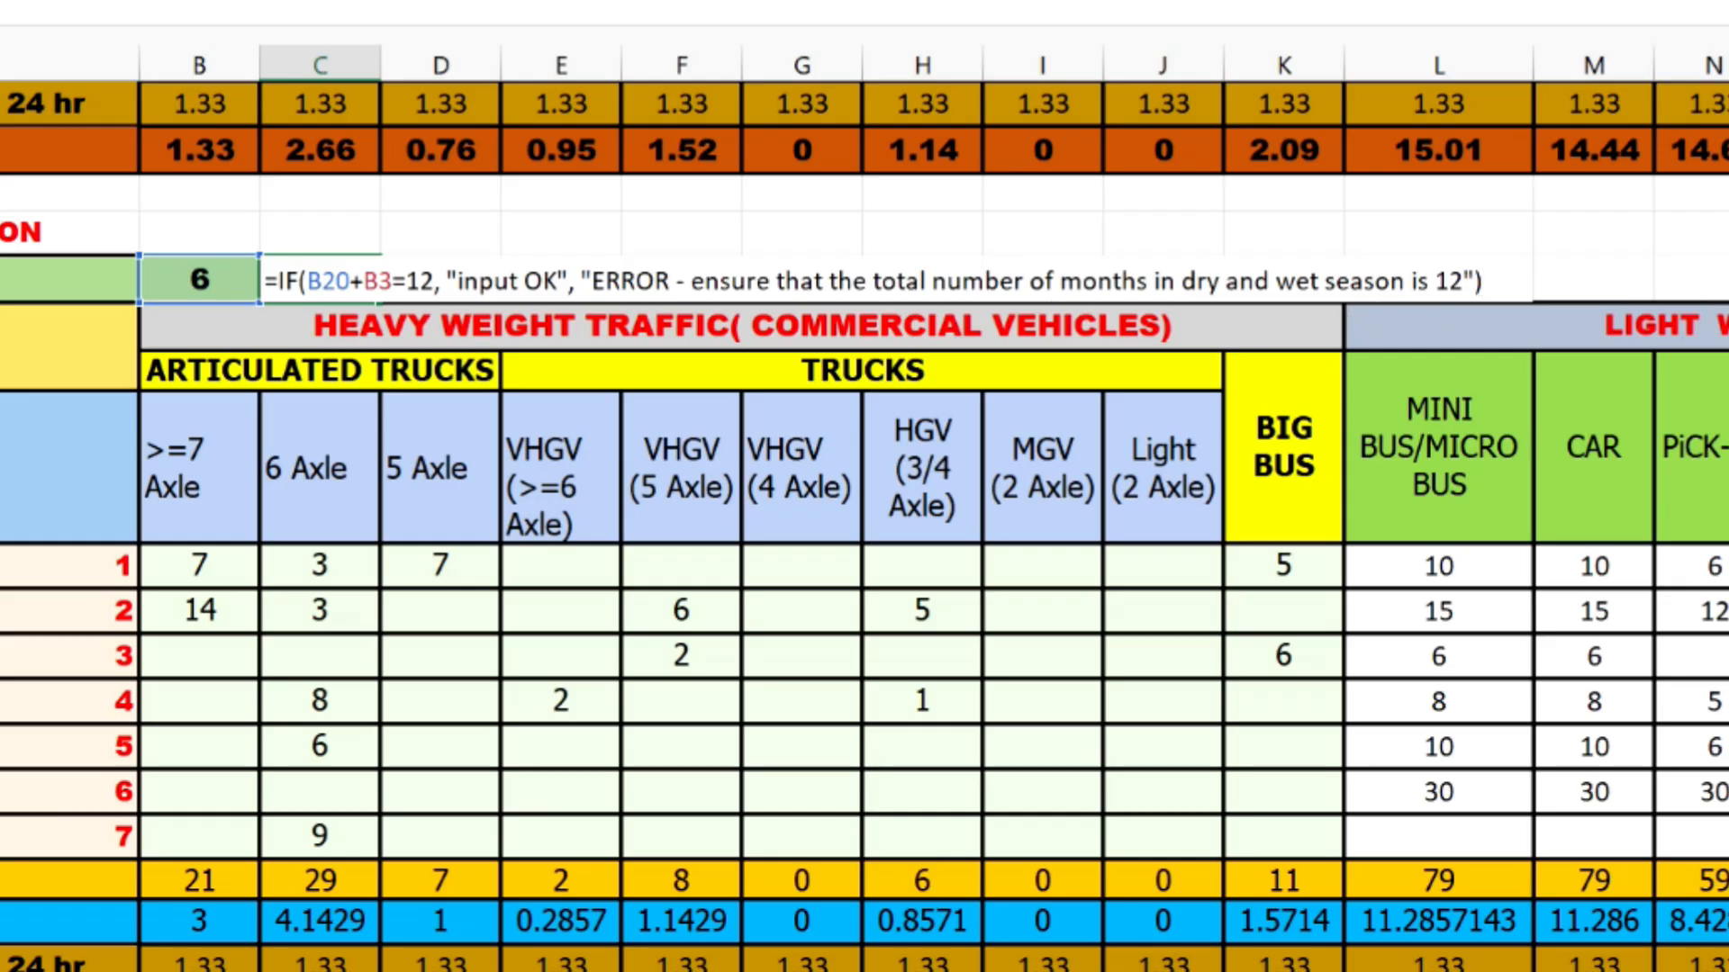
key("Return")
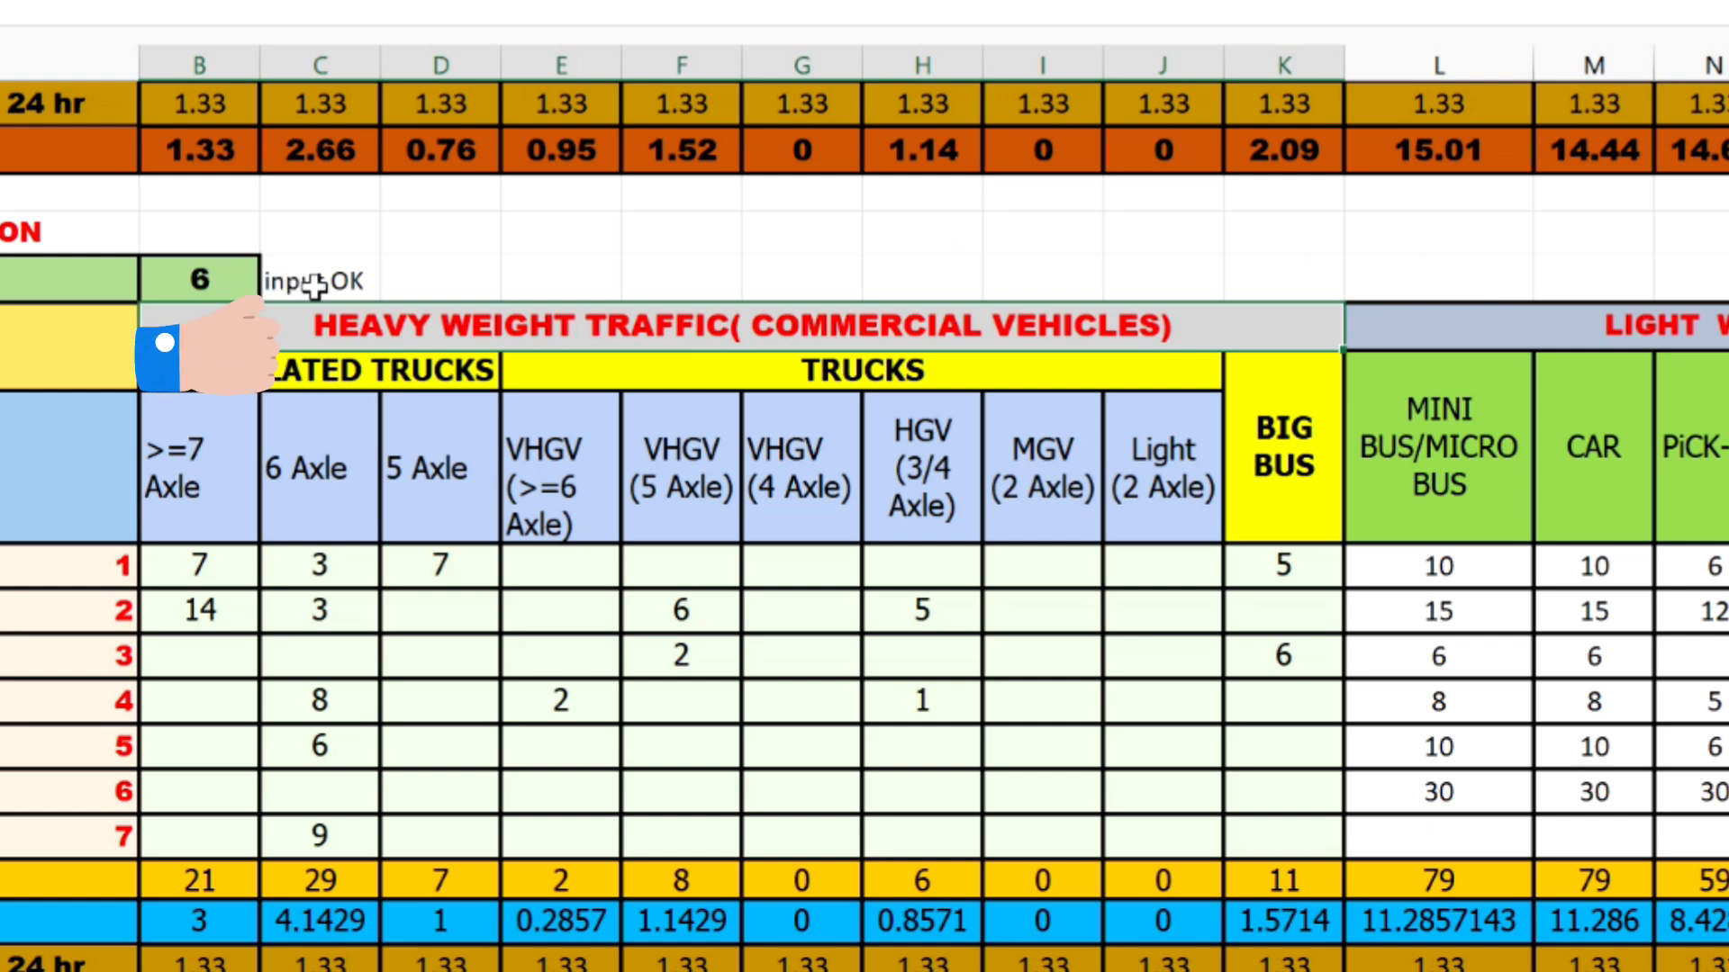
- Inspect the IF formula in cell C20 and its references to the season month cells
scroll(314, 286, "up", 1)
double_click(338, 410)
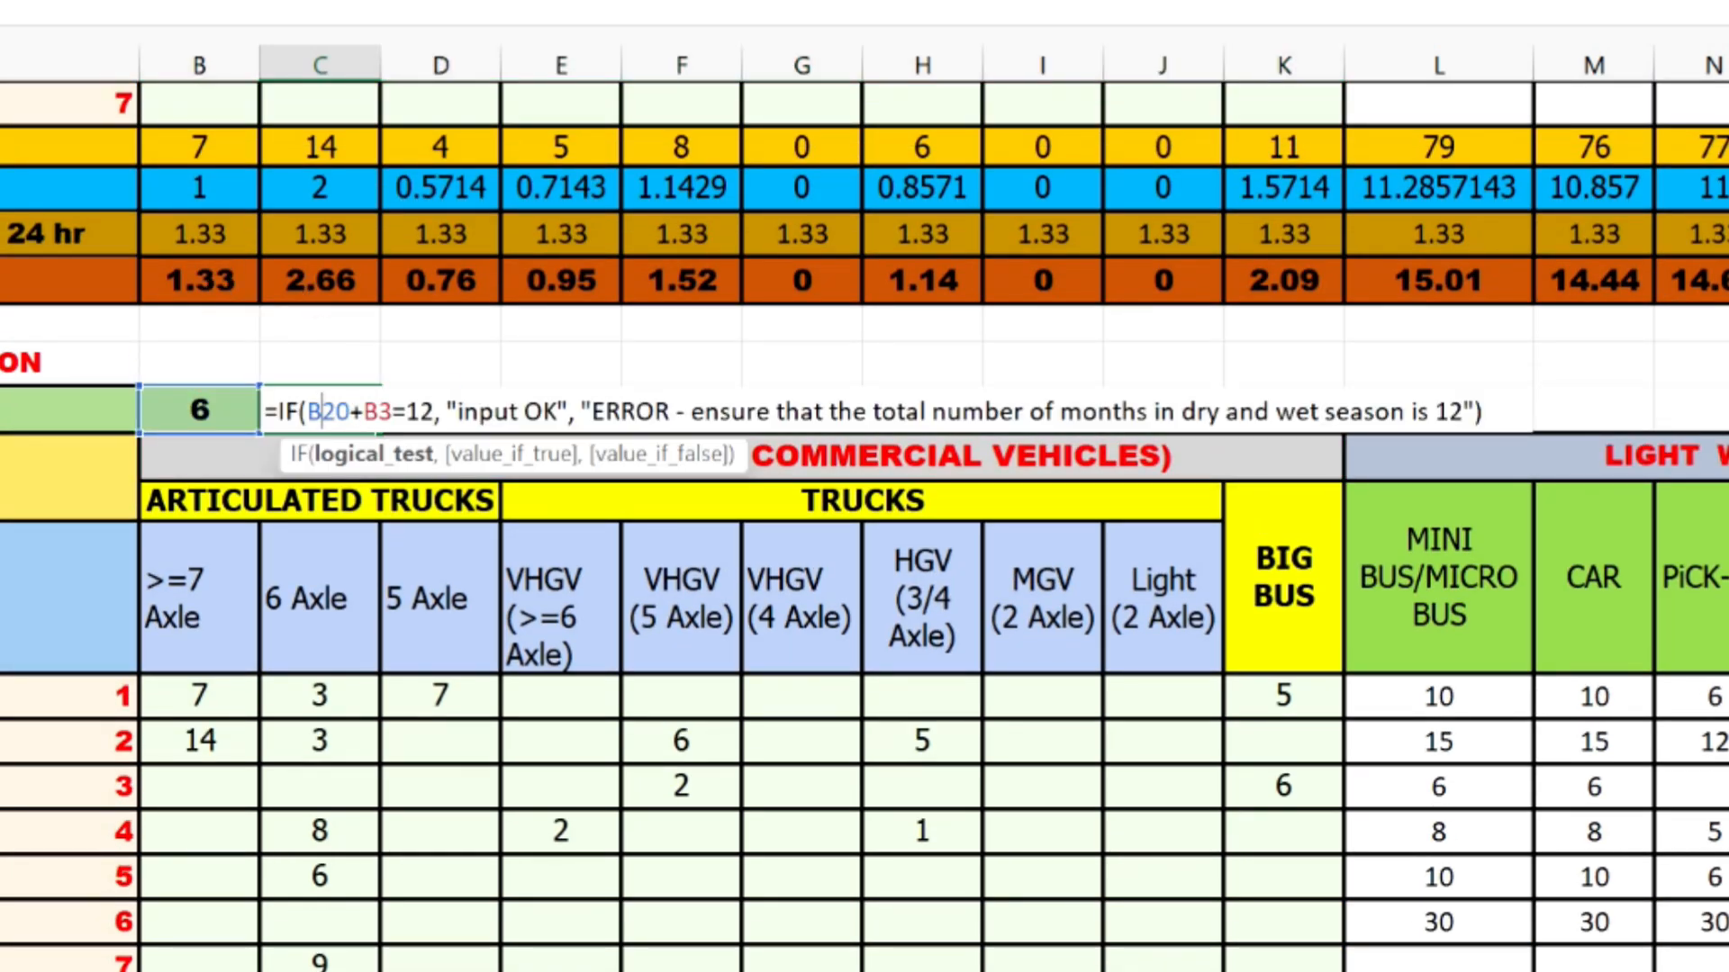
left_click(1568, 405)
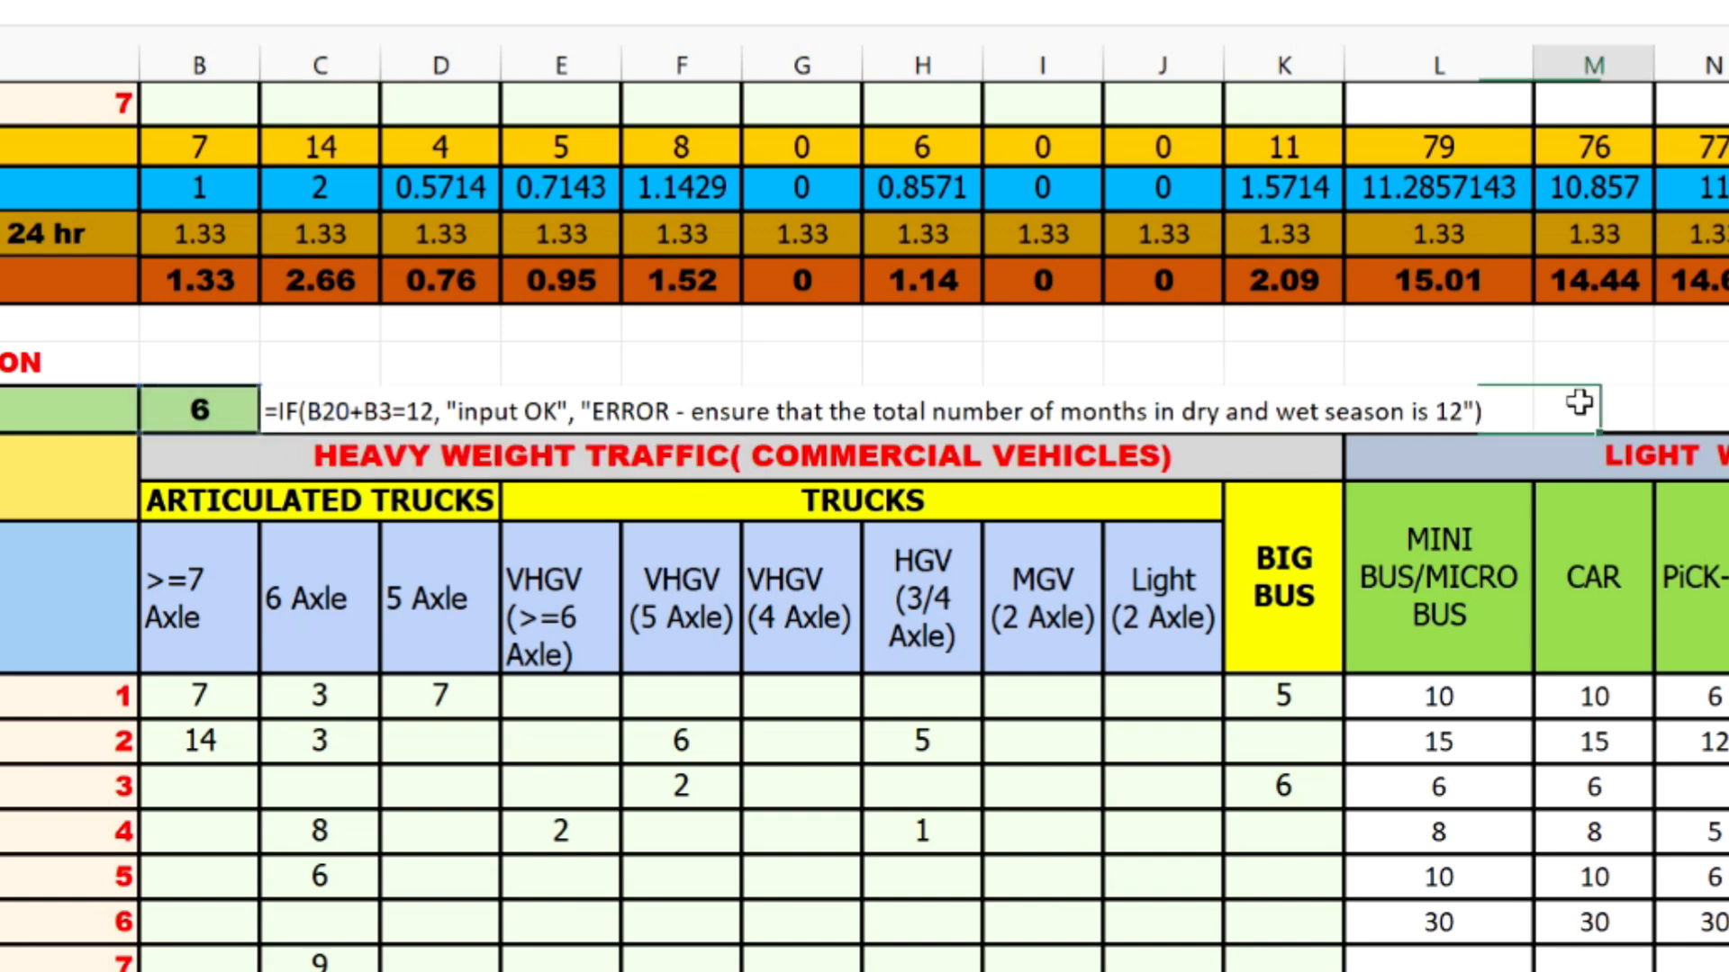